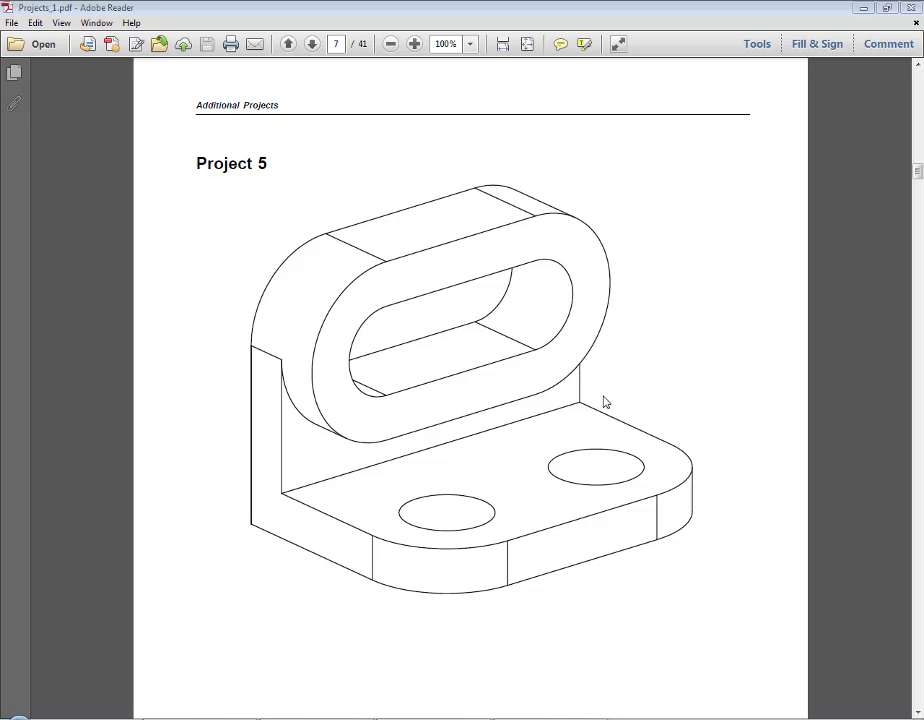
Step: Launch Creo Parametric 6.0.0.0 from the Windows start search
{"action": "key", "text": "super"}
{"action": "type", "text": "cr"}
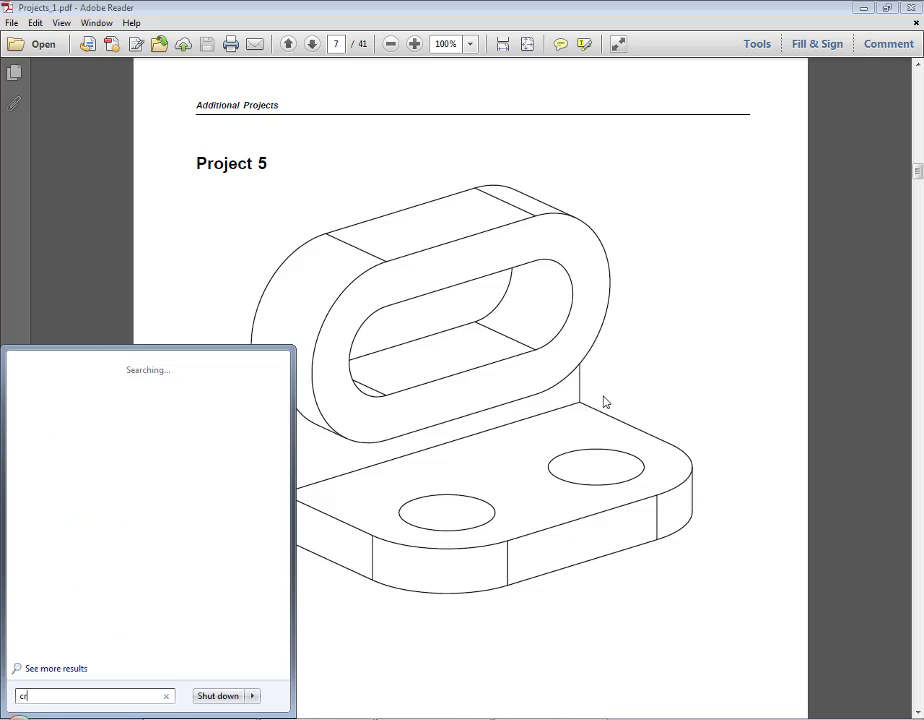
{"action": "type", "text": "eo"}
{"action": "key", "text": "Down"}
{"action": "key", "text": "Down"}
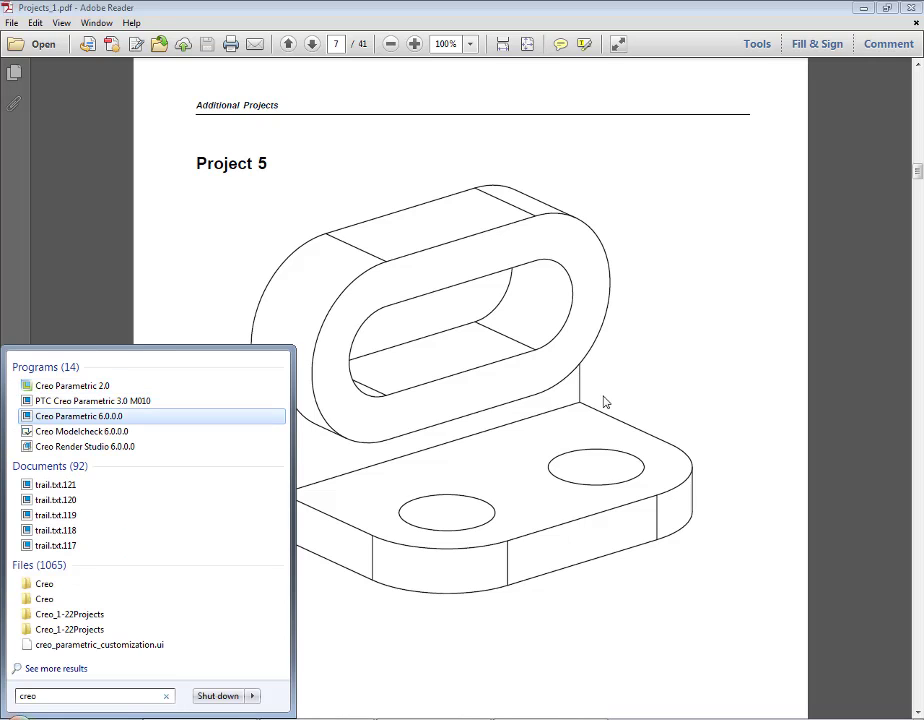
{"action": "key", "text": "Return"}
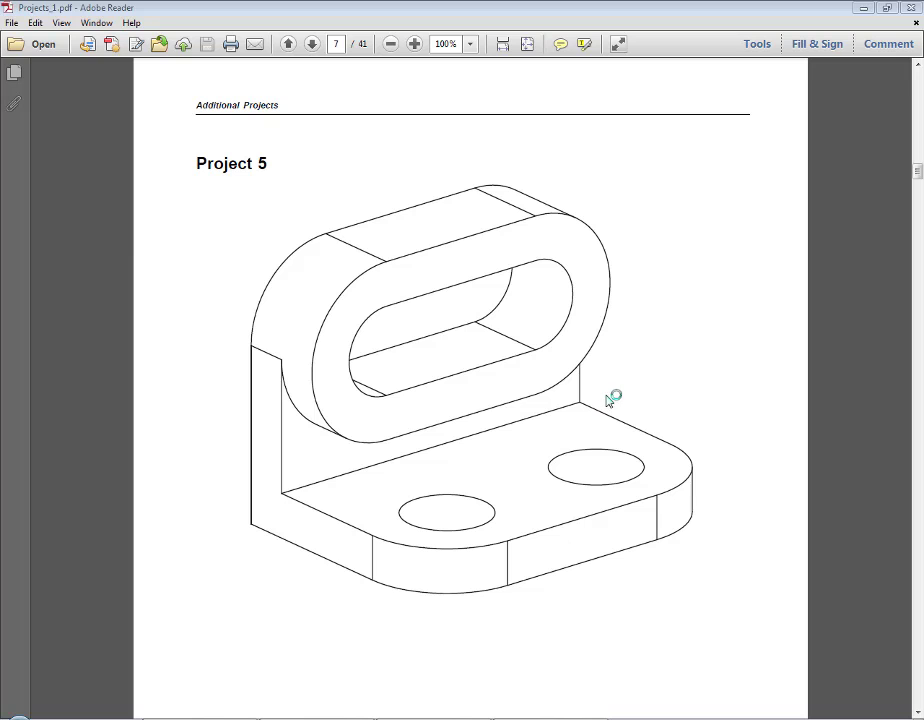
Step: Scroll the Projects_1.pdf reference to page 8, showing the dimensioned Project 5 views
{"action": "scroll", "coordinate": [600, 378], "scroll_direction": "down", "scroll_amount": 1}
{"action": "scroll", "coordinate": [598, 381], "scroll_direction": "down", "scroll_amount": 4}
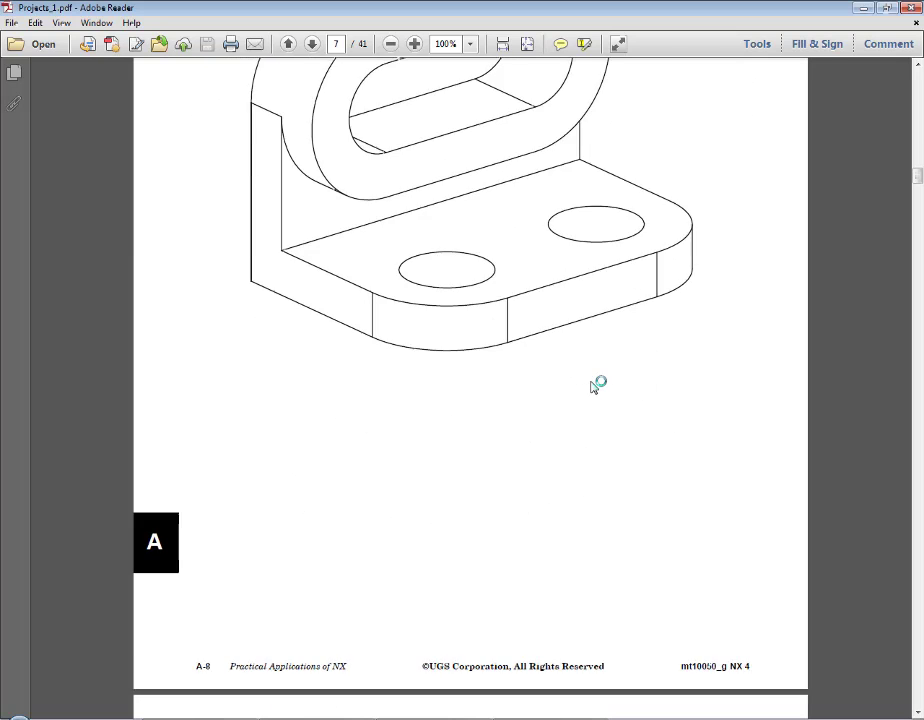
{"action": "scroll", "coordinate": [598, 381], "scroll_direction": "down", "scroll_amount": 5}
{"action": "scroll", "coordinate": [597, 383], "scroll_direction": "down", "scroll_amount": 4}
{"action": "scroll", "coordinate": [595, 385], "scroll_direction": "down", "scroll_amount": 3}
{"action": "scroll", "coordinate": [595, 385], "scroll_direction": "down", "scroll_amount": 1}
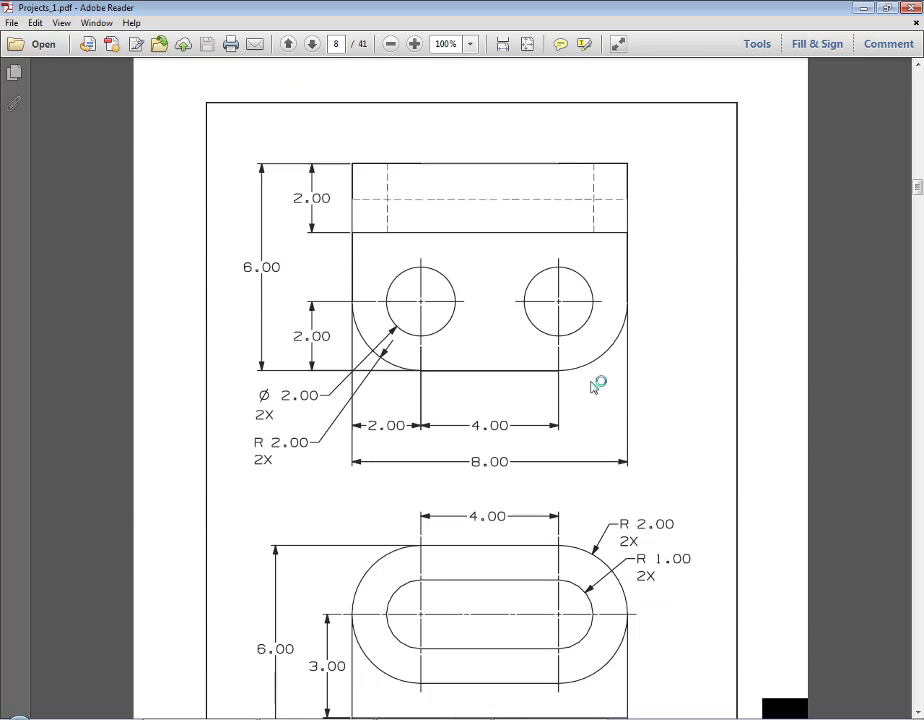
{"action": "scroll", "coordinate": [597, 385], "scroll_direction": "down", "scroll_amount": 2, "text": "ctrl"}
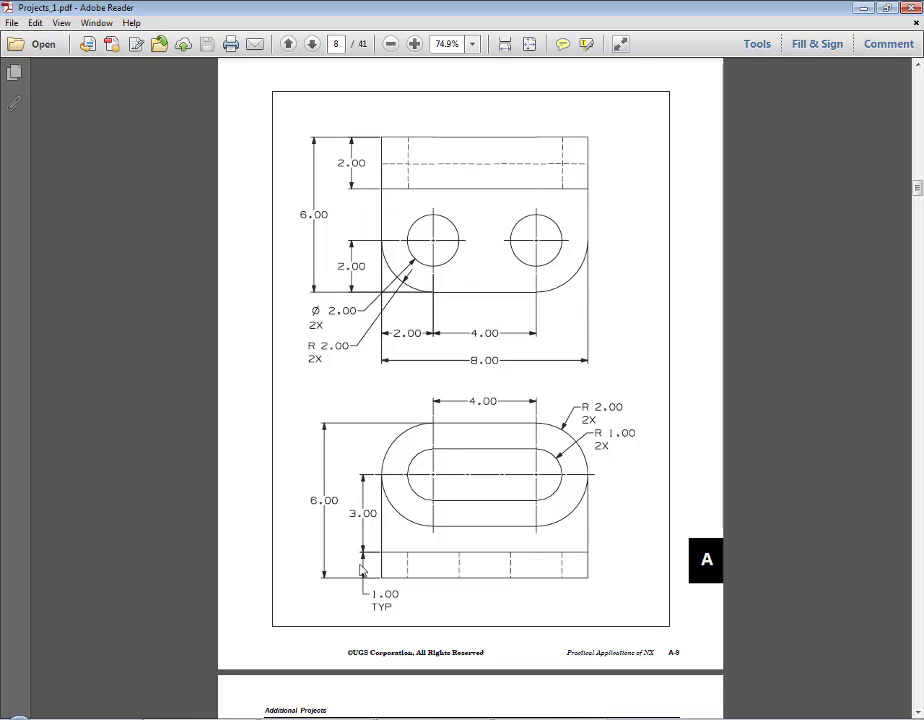
{"action": "scroll", "coordinate": [439, 542], "scroll_direction": "up", "scroll_amount": 5}
{"action": "scroll", "coordinate": [445, 534], "scroll_direction": "up", "scroll_amount": 5}
{"action": "scroll", "coordinate": [437, 522], "scroll_direction": "up", "scroll_amount": 4}
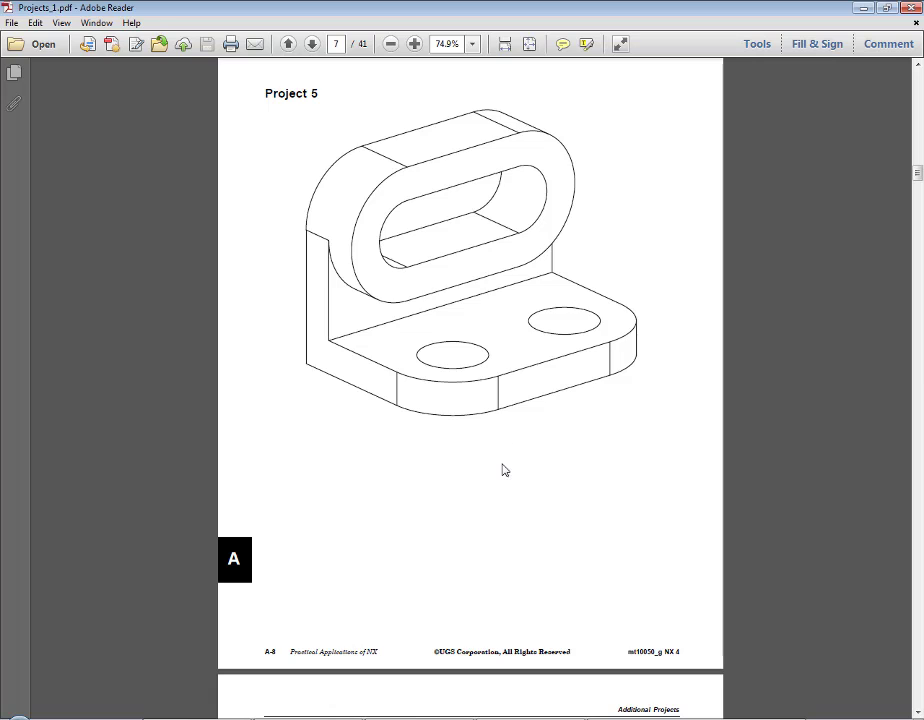
{"action": "scroll", "coordinate": [503, 470], "scroll_direction": "down", "scroll_amount": 3}
{"action": "scroll", "coordinate": [502, 471], "scroll_direction": "down", "scroll_amount": 3}
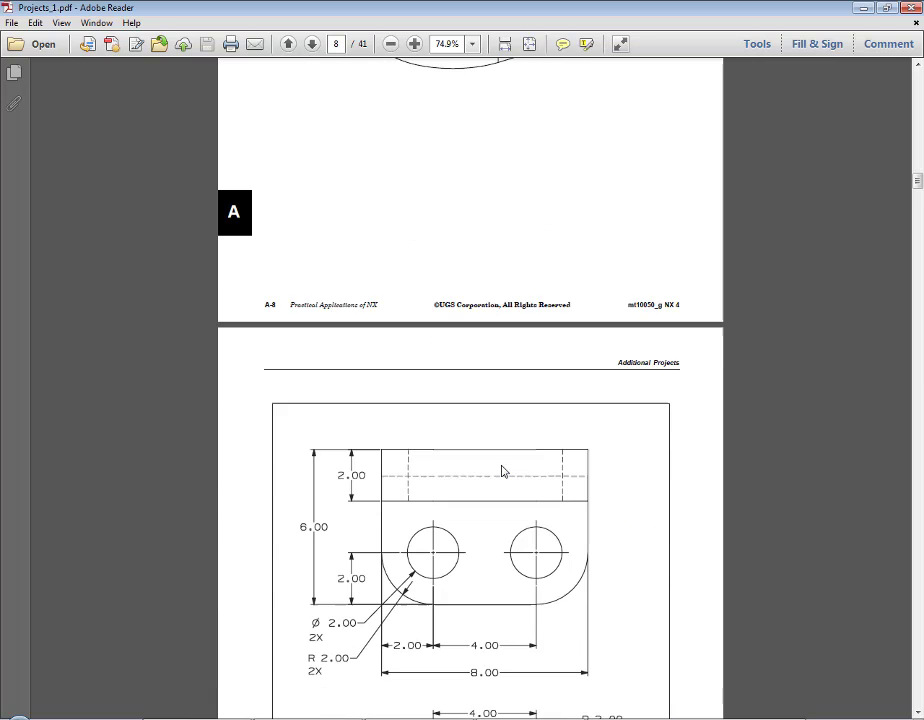
{"action": "scroll", "coordinate": [502, 471], "scroll_direction": "down", "scroll_amount": 2}
{"action": "scroll", "coordinate": [502, 471], "scroll_direction": "down", "scroll_amount": 2}
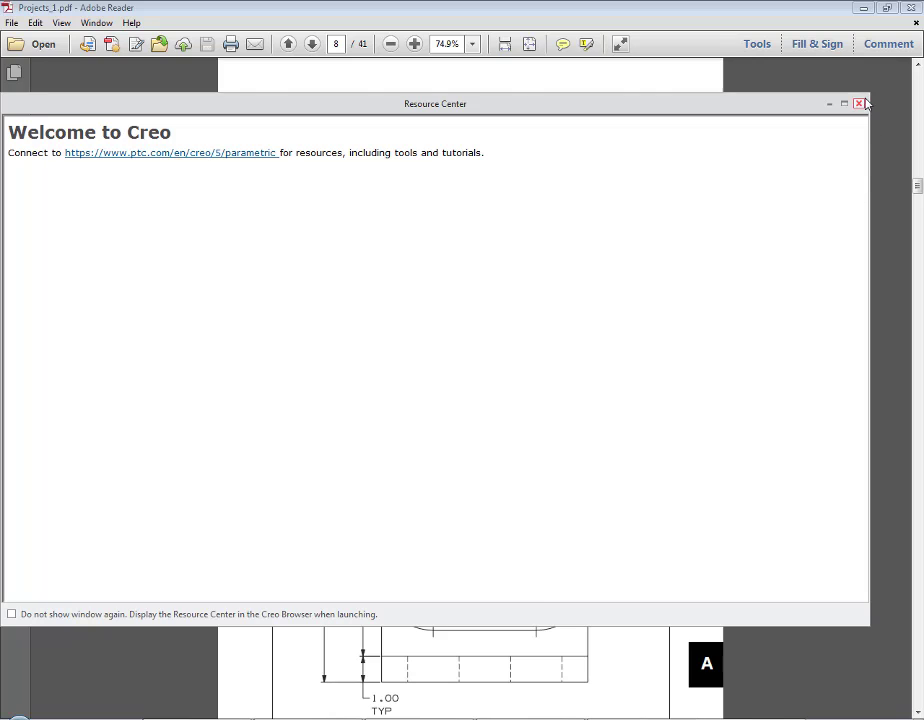
Step: Close the Resource Center and set the working directory to Desktop > Nabeel
{"action": "left_click", "coordinate": [858, 103]}
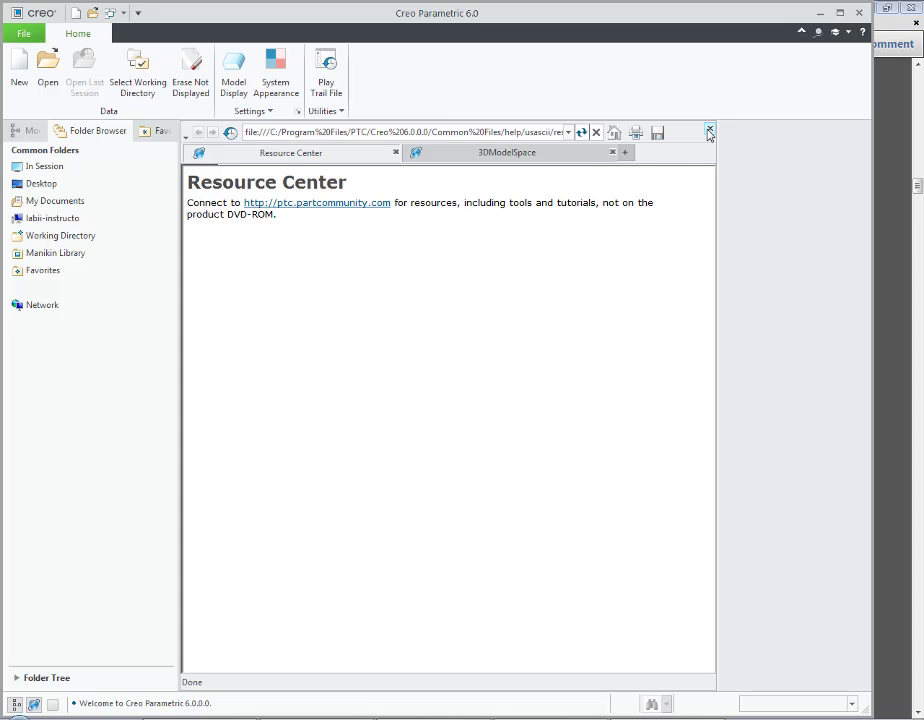
{"action": "left_click", "coordinate": [710, 128]}
{"action": "left_click", "coordinate": [156, 99]}
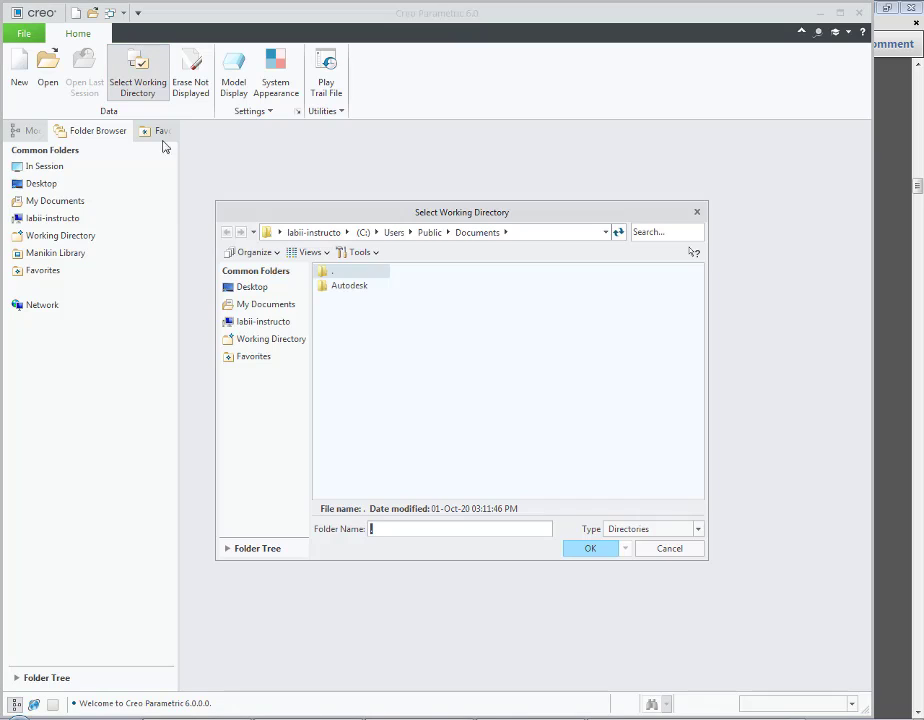
{"action": "left_click", "coordinate": [244, 289]}
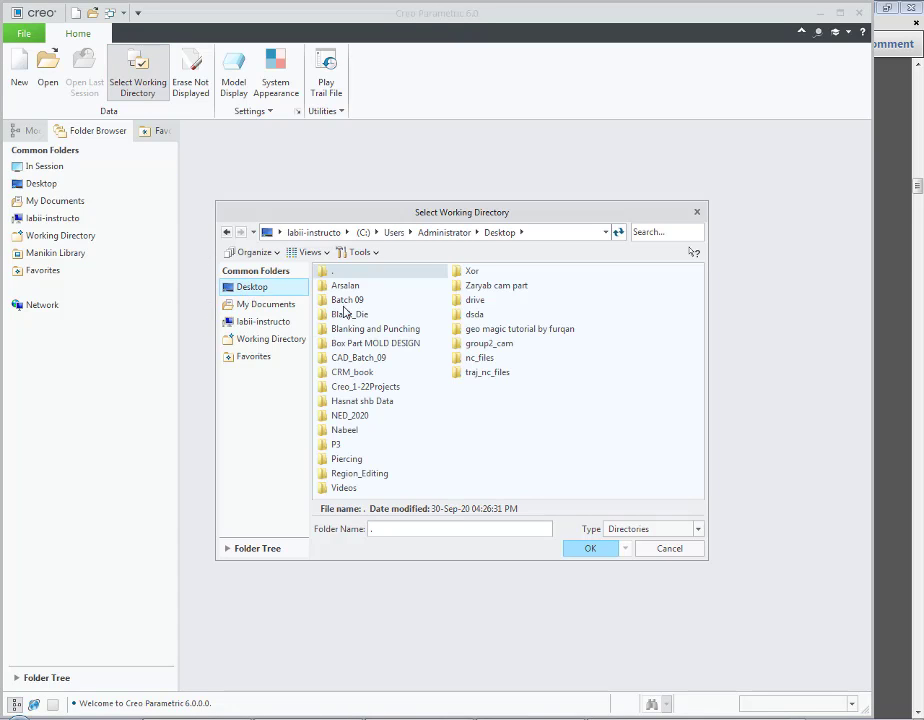
{"action": "left_click", "coordinate": [352, 429]}
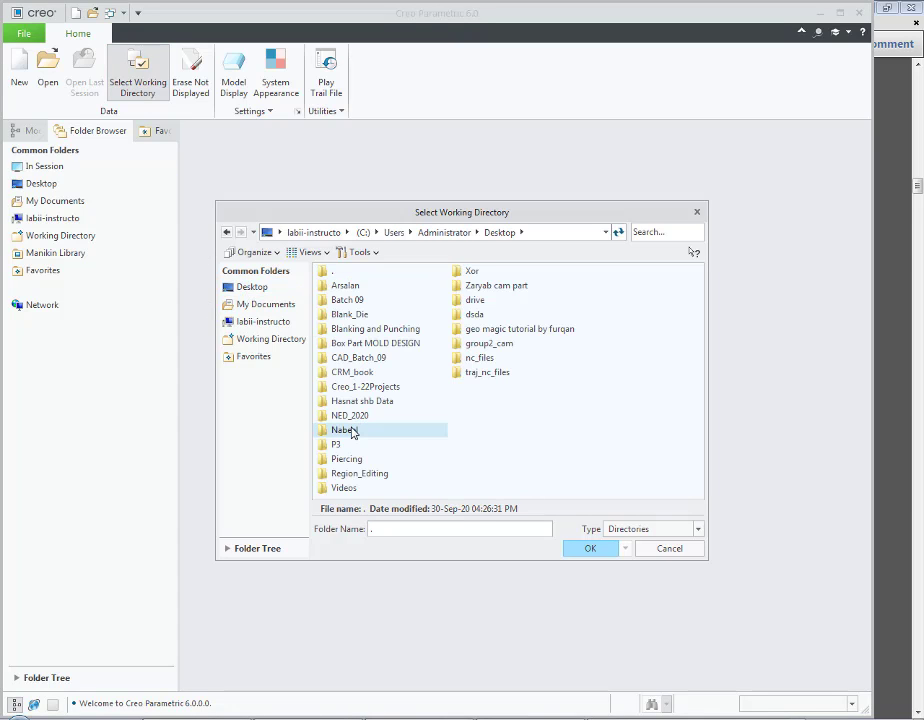
{"action": "left_click", "coordinate": [580, 548]}
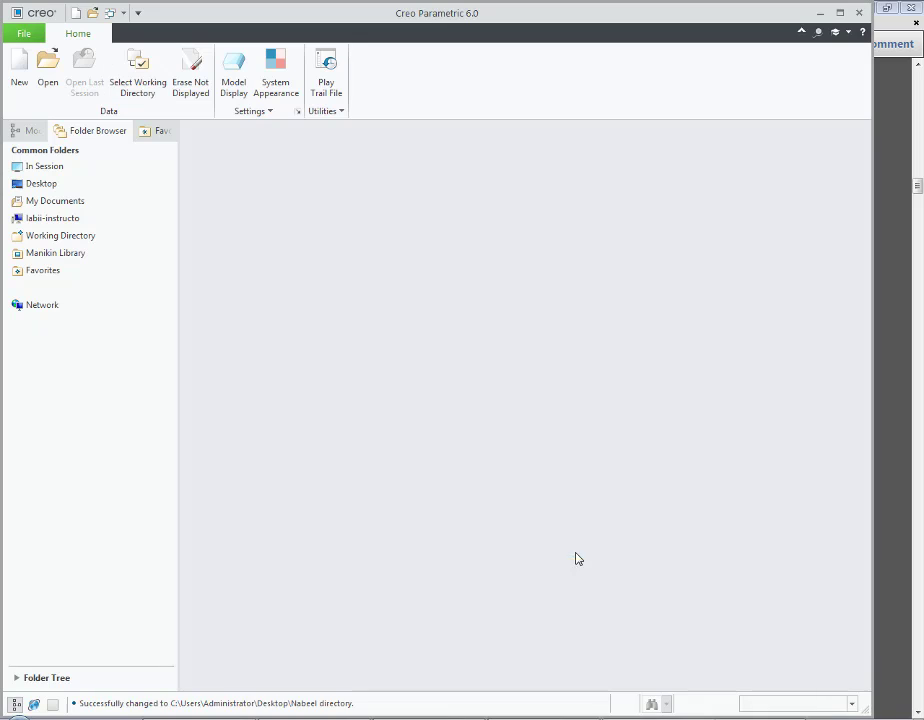
Step: Create solid part 'PROJECT-5' using the inlbs_part_solid template instead of the default
{"action": "left_click", "coordinate": [26, 98]}
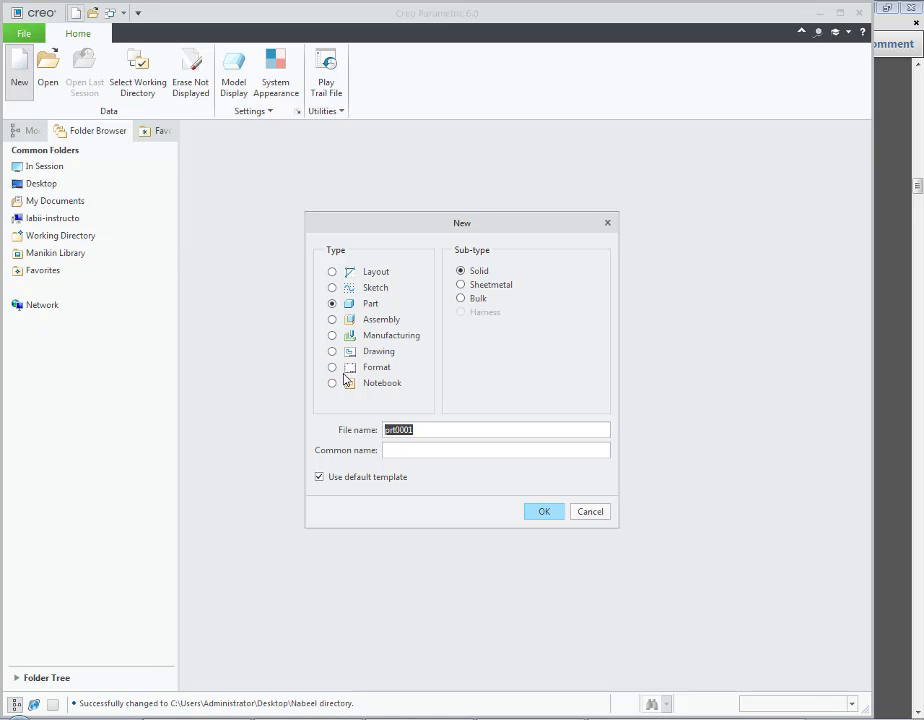
{"action": "type", "text": "Project6"}
{"action": "key", "text": "alt+Tab"}
{"action": "scroll", "coordinate": [525, 637], "scroll_direction": "up", "scroll_amount": 3}
{"action": "scroll", "coordinate": [525, 637], "scroll_direction": "up", "scroll_amount": 3}
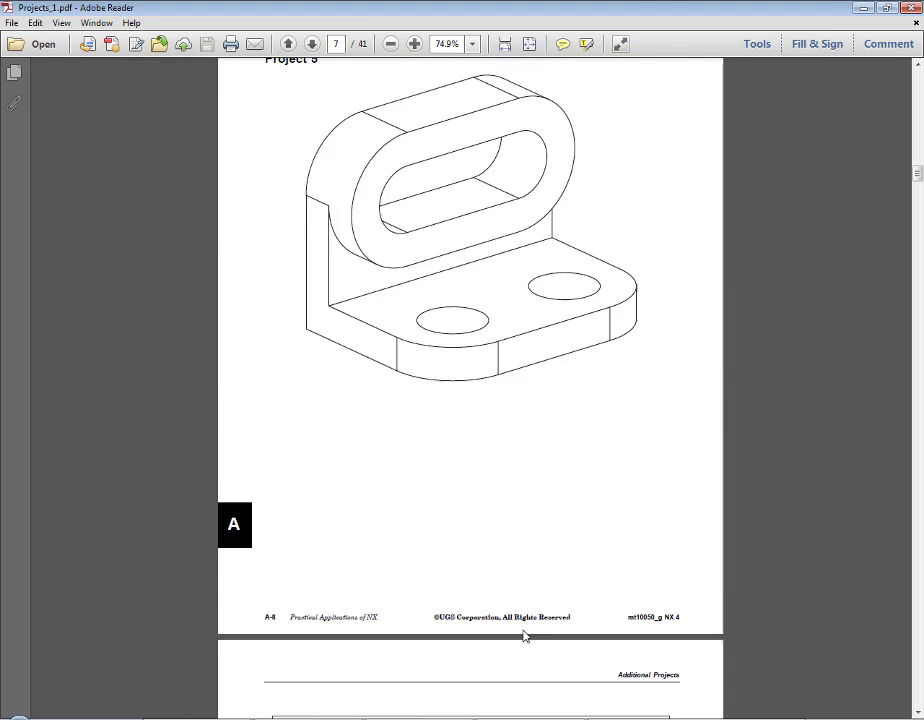
{"action": "scroll", "coordinate": [524, 635], "scroll_direction": "up", "scroll_amount": 2}
{"action": "scroll", "coordinate": [526, 660], "scroll_direction": "down", "scroll_amount": 3}
{"action": "key", "text": "alt+Tab"}
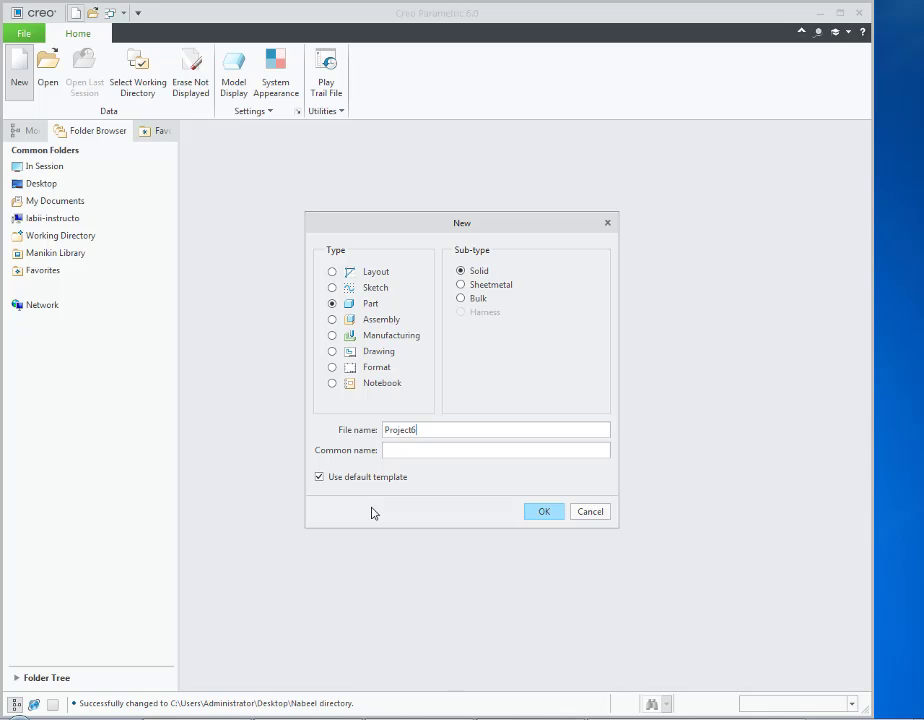
{"action": "type", "text": "-5"}
{"action": "left_click", "coordinate": [349, 479]}
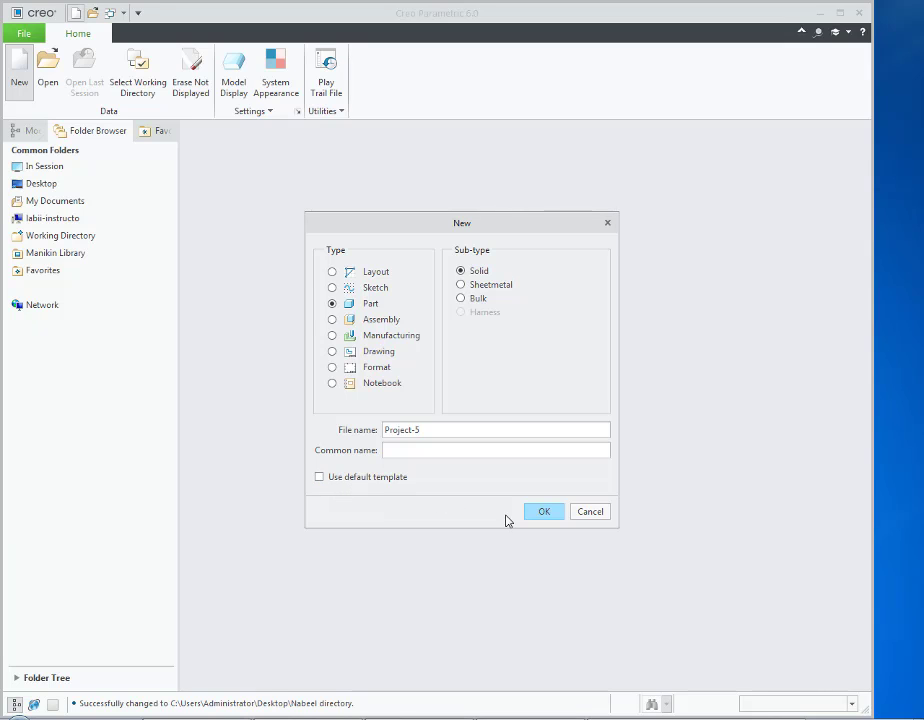
{"action": "left_click", "coordinate": [535, 511]}
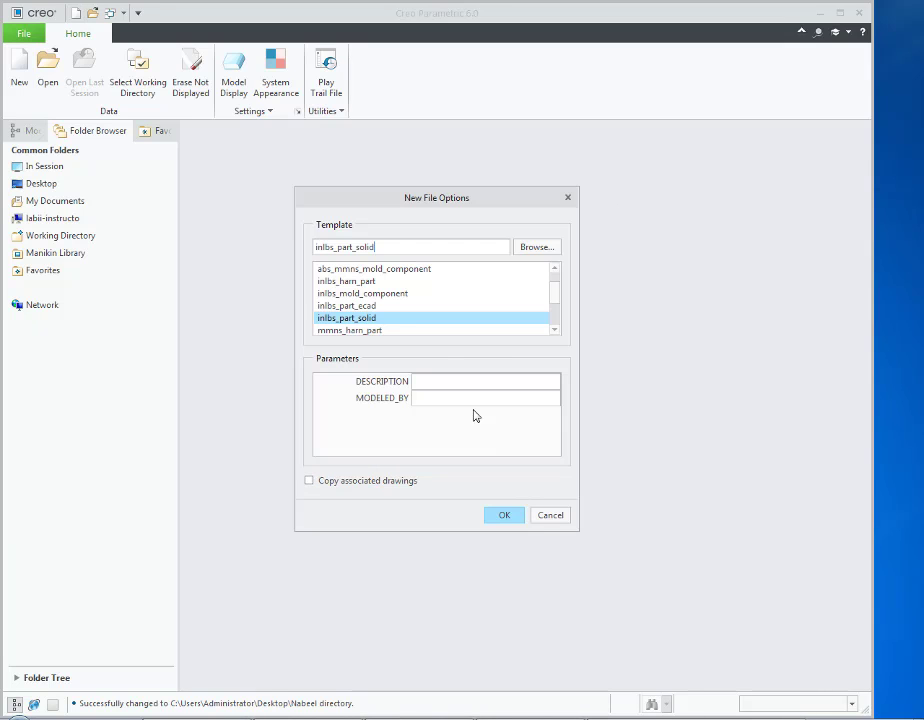
{"action": "left_click", "coordinate": [503, 515]}
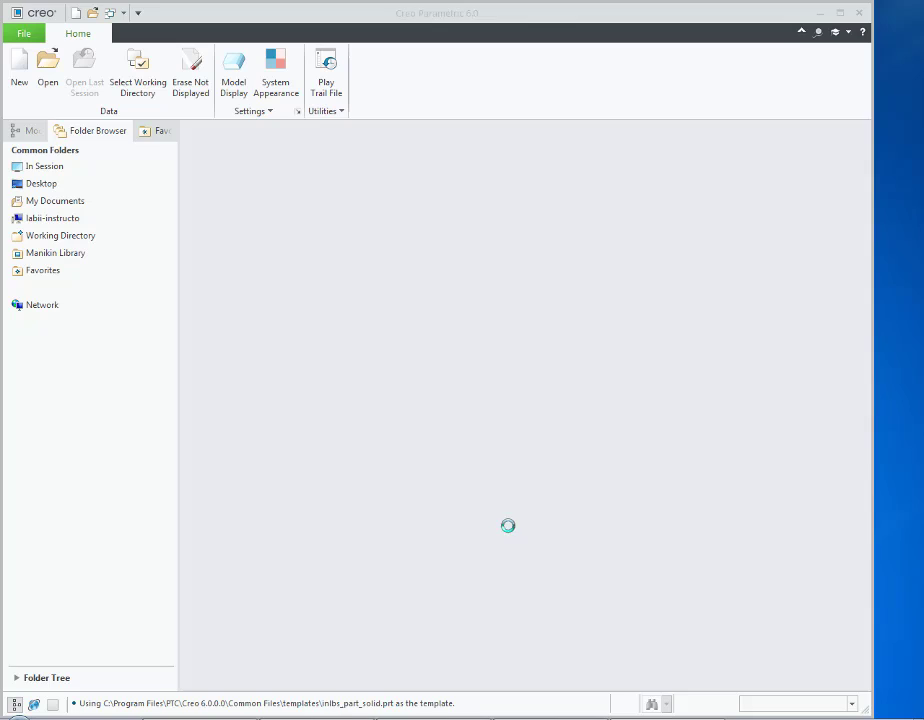
Step: Sketch a center rectangle at the origin on the TOP plane for a new extrusion
{"action": "double_click", "coordinate": [578, 14]}
{"action": "left_click", "coordinate": [362, 70]}
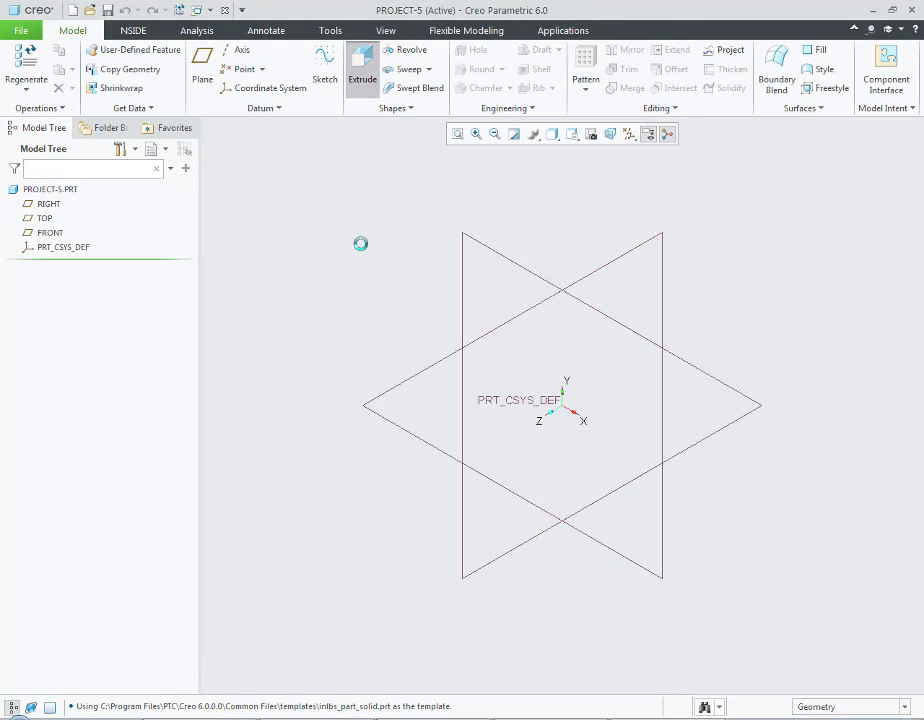
{"action": "left_click", "coordinate": [408, 379]}
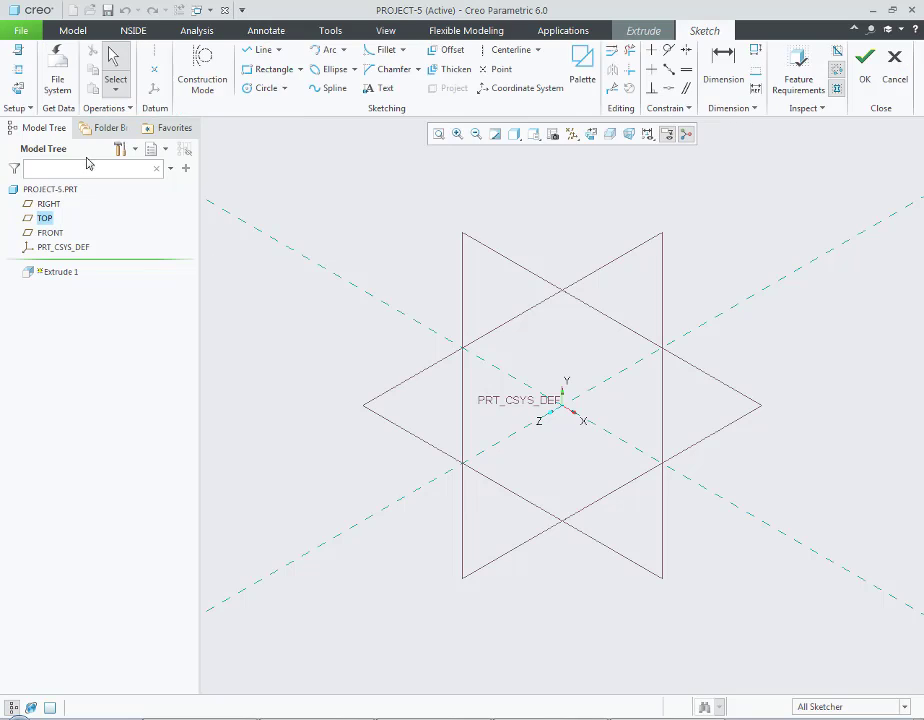
{"action": "left_click", "coordinate": [301, 69]}
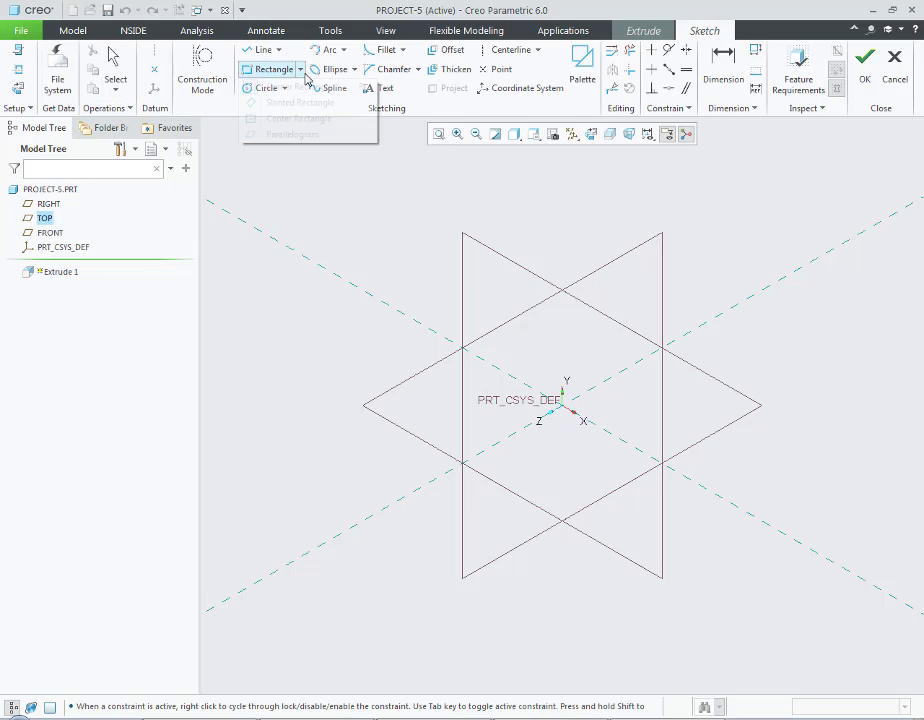
{"action": "left_click", "coordinate": [295, 118]}
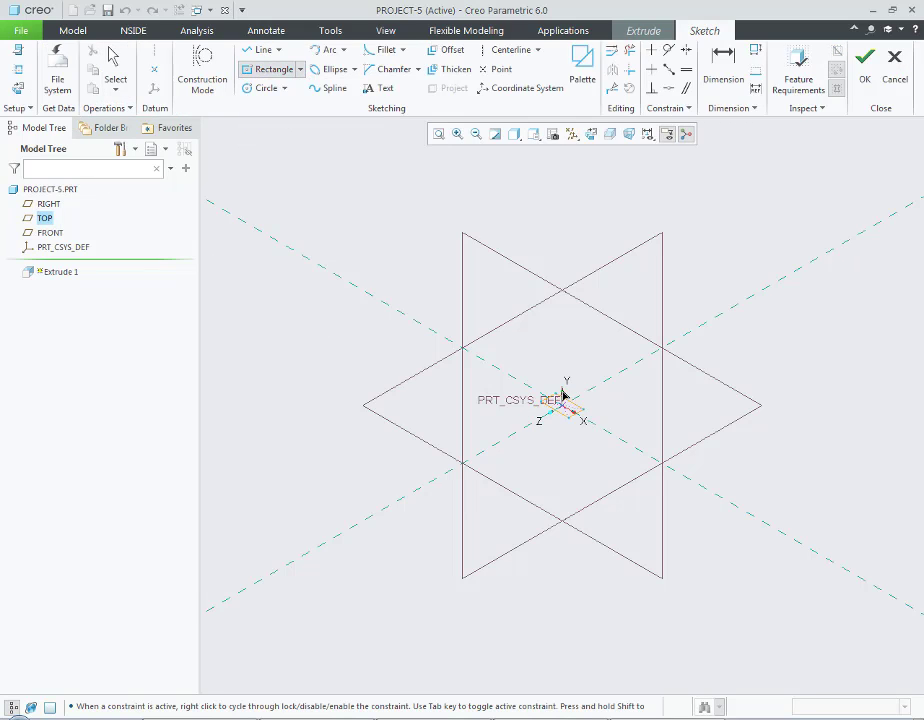
{"action": "left_click", "coordinate": [563, 406]}
{"action": "left_click", "coordinate": [585, 381]}
{"action": "left_click", "coordinate": [115, 80]}
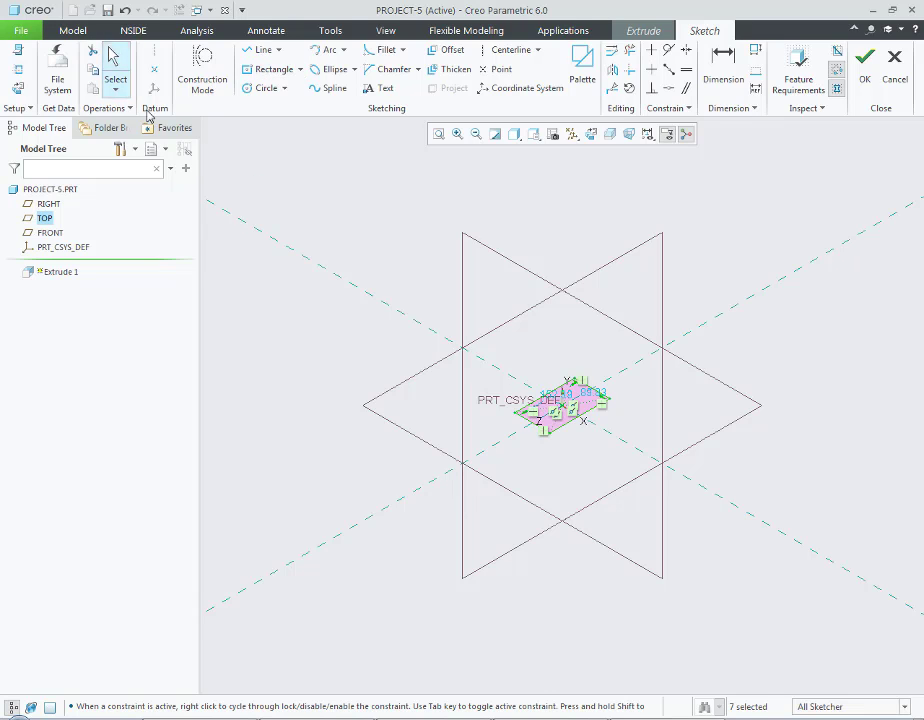
Step: Set the rectangle's sketch dimensions, with the long side at 8.00, and refit the view
{"action": "double_click", "coordinate": [566, 400]}
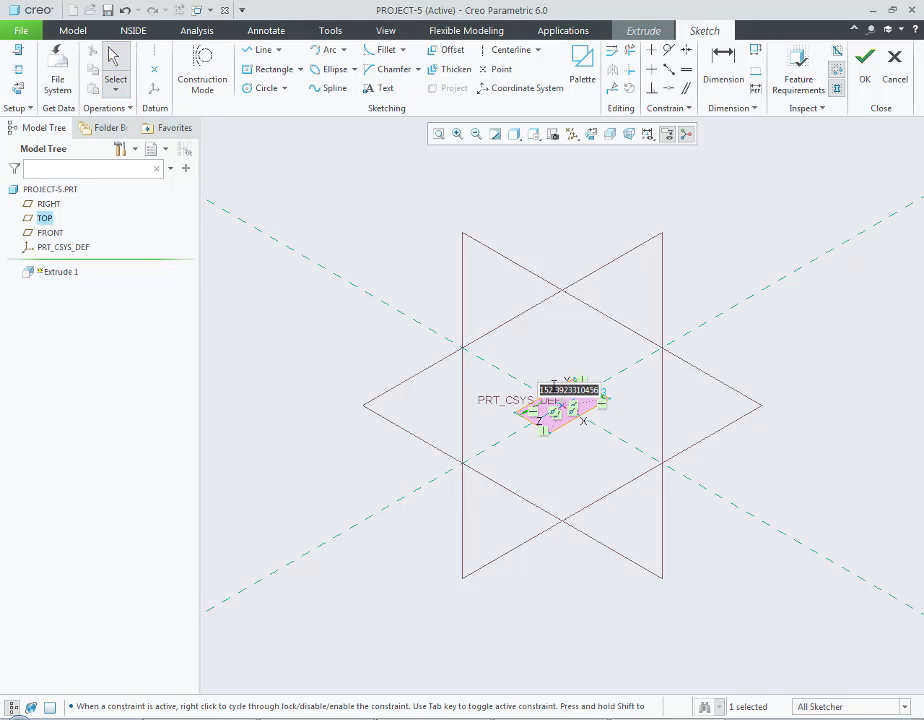
{"action": "key", "text": "Return"}
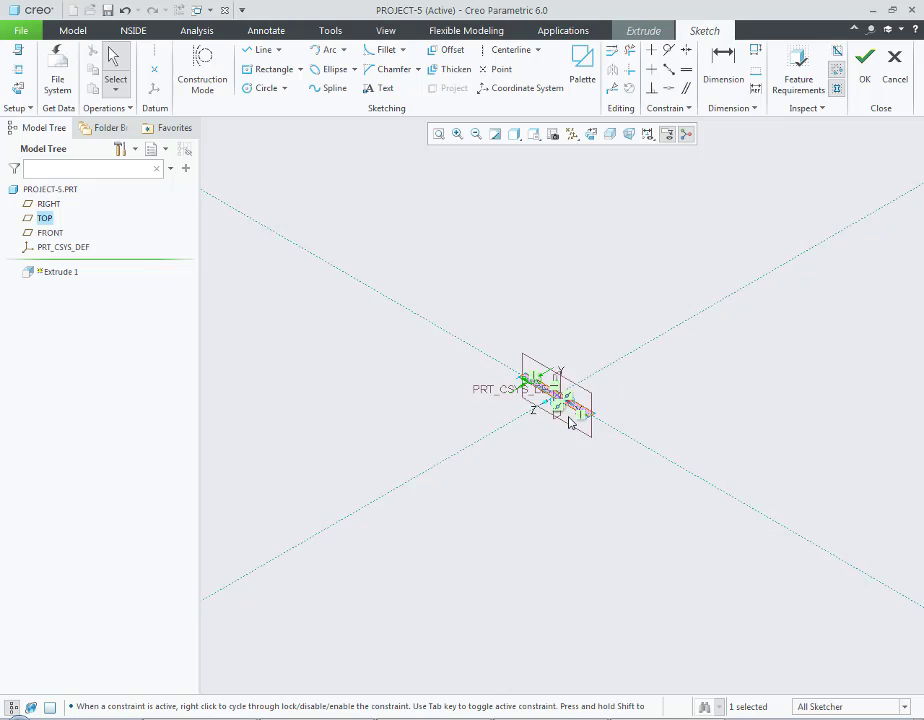
{"action": "scroll", "coordinate": [568, 422], "scroll_direction": "up", "scroll_amount": 3}
{"action": "scroll", "coordinate": [530, 370], "scroll_direction": "up", "scroll_amount": 2}
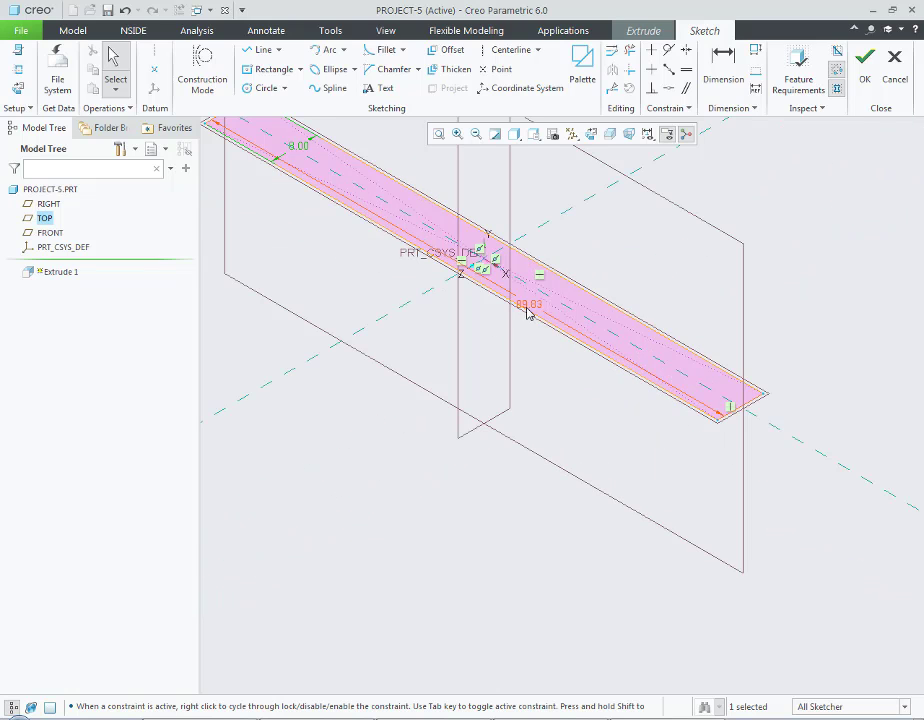
{"action": "double_click", "coordinate": [527, 306]}
{"action": "type", "text": "8"}
{"action": "key", "text": "Return"}
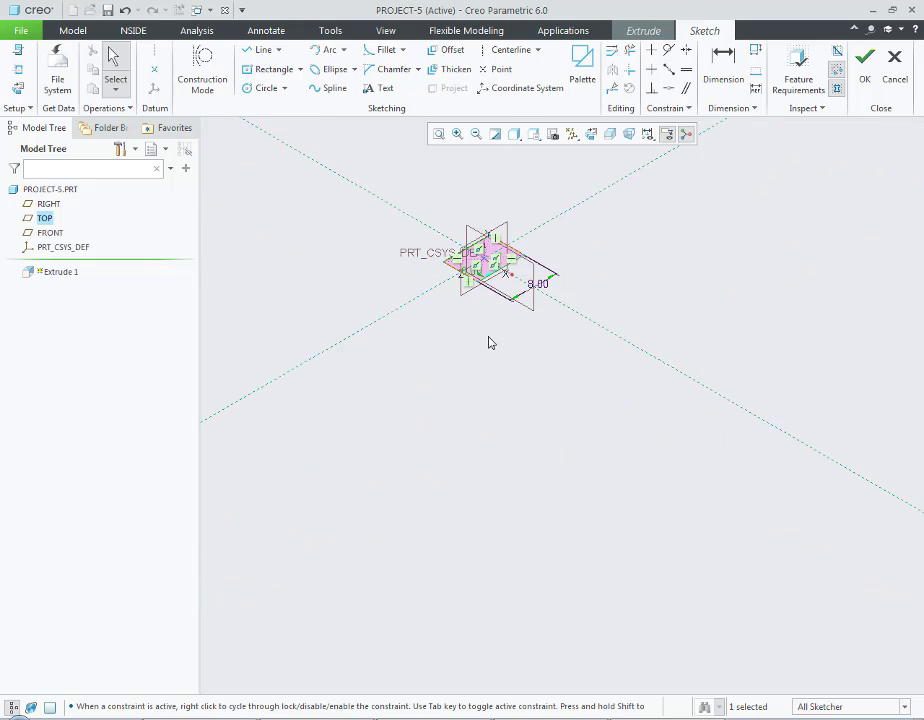
{"action": "left_click", "coordinate": [489, 309]}
{"action": "left_click", "coordinate": [439, 135]}
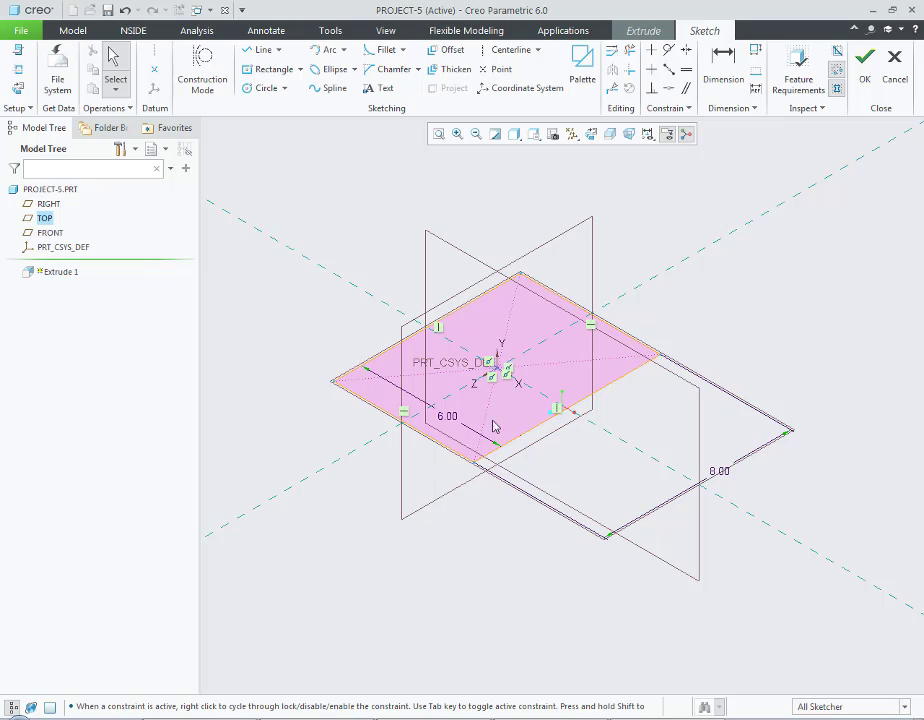
Step: Extrude the rectangle symmetrically about the TOP plane into the solid block
{"action": "left_click", "coordinate": [864, 70]}
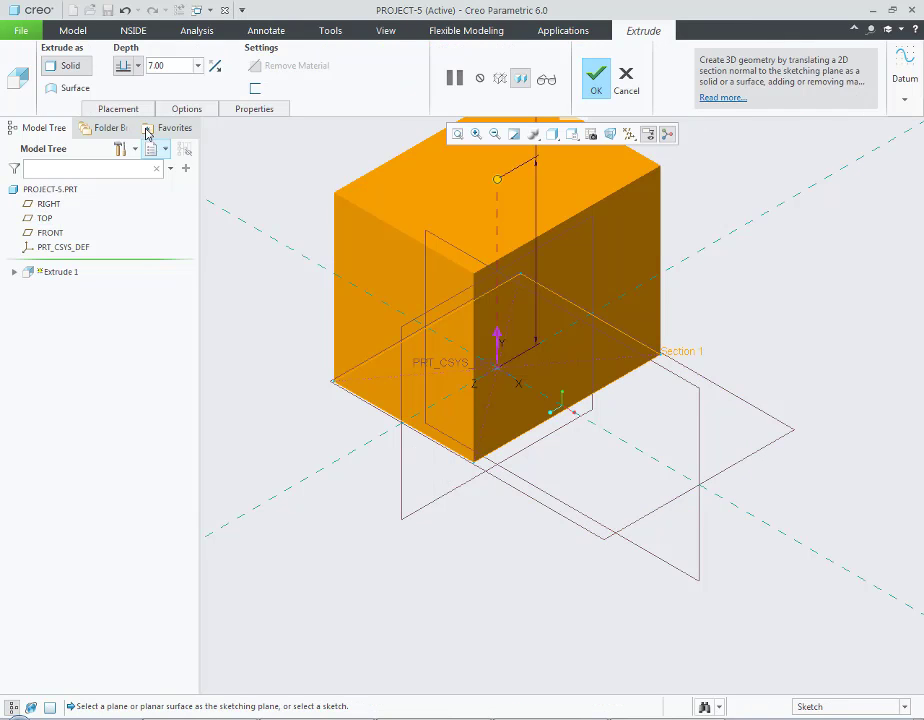
{"action": "left_click", "coordinate": [137, 65]}
{"action": "left_click", "coordinate": [124, 105]}
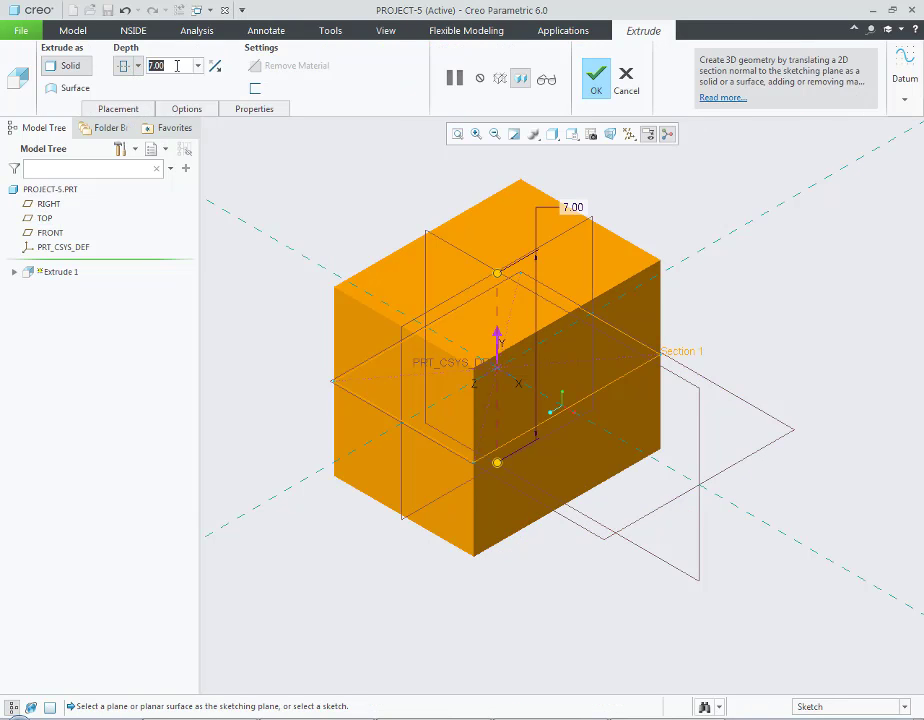
{"action": "type", "text": "8"}
{"action": "key", "text": "Return"}
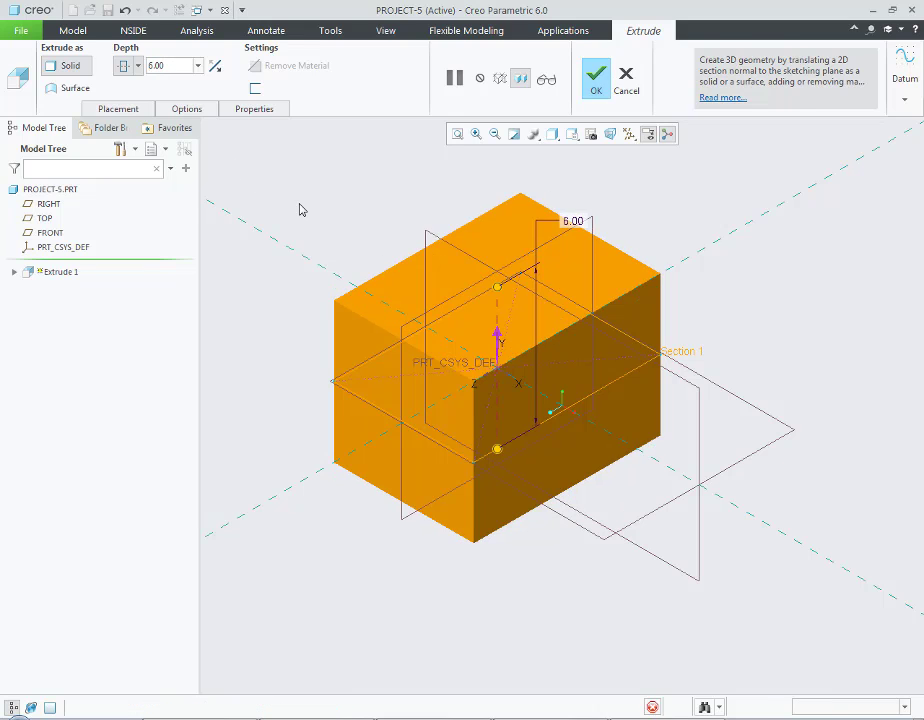
{"action": "middle_click", "coordinate": [303, 240]}
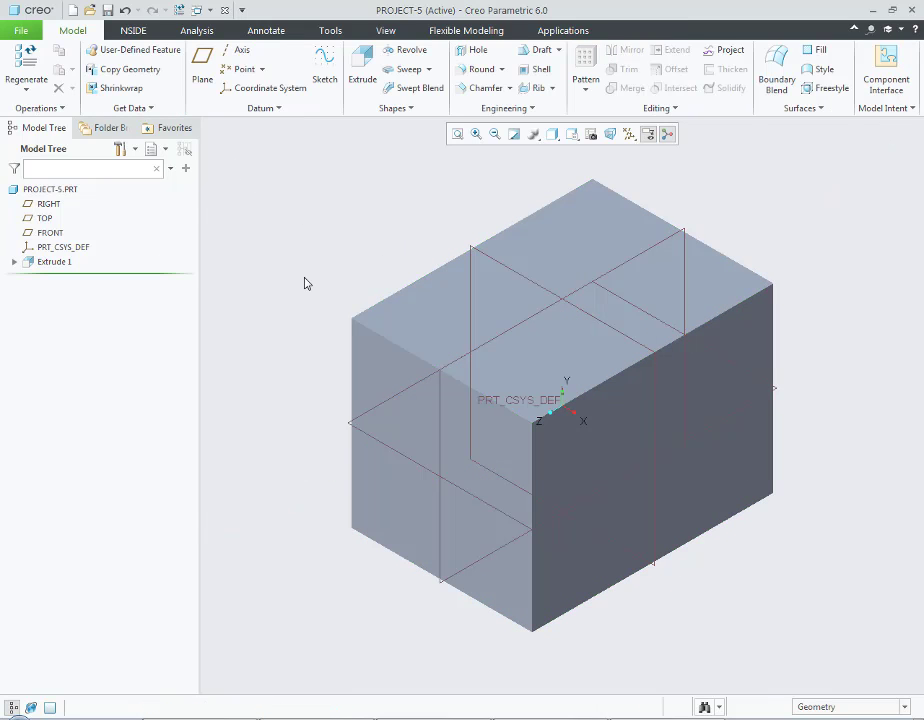
Step: Measure the block's top back, front top and left vertical edge lengths
{"action": "left_click", "coordinate": [196, 30]}
{"action": "left_click", "coordinate": [419, 65]}
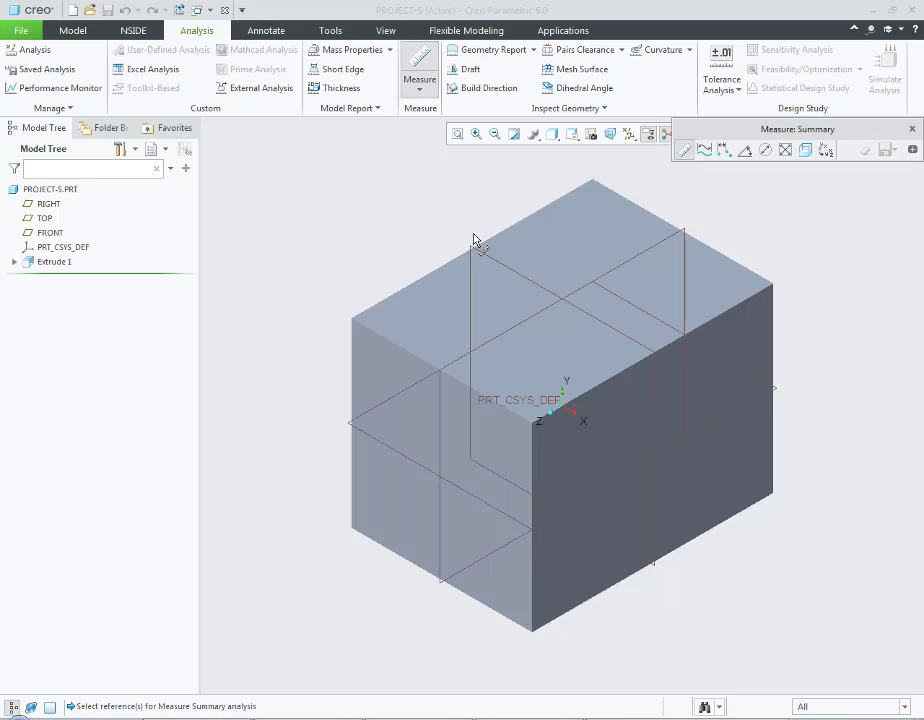
{"action": "left_click", "coordinate": [470, 256]}
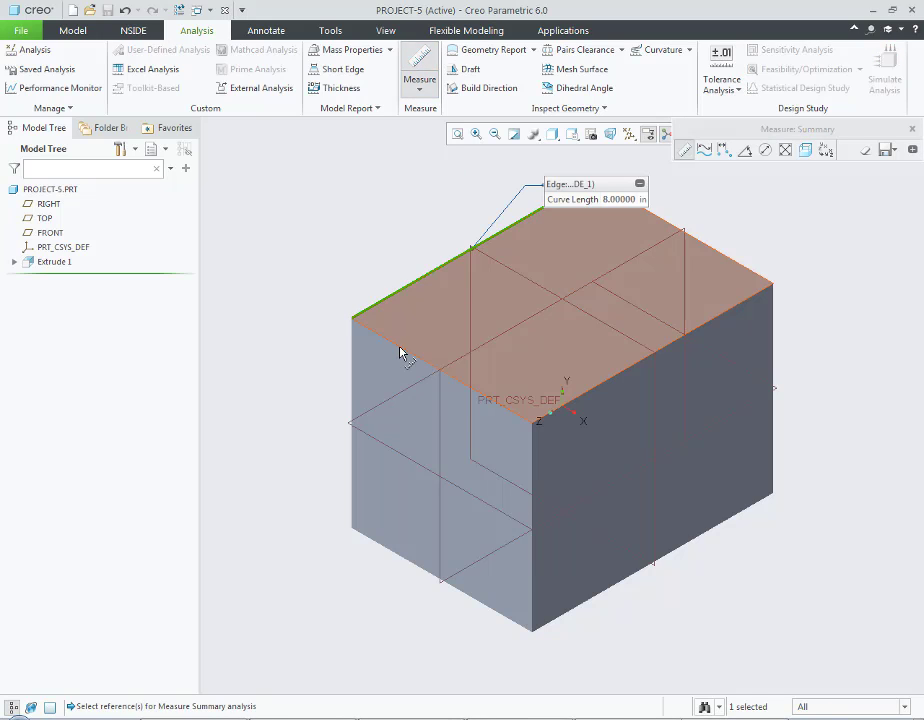
{"action": "left_click", "coordinate": [397, 348]}
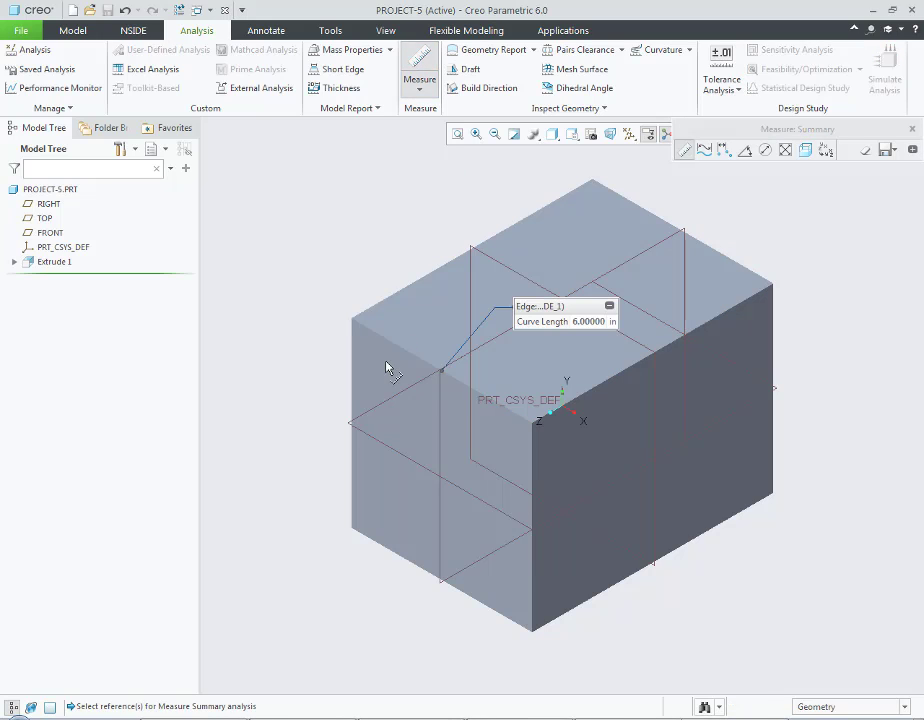
{"action": "left_click", "coordinate": [352, 405]}
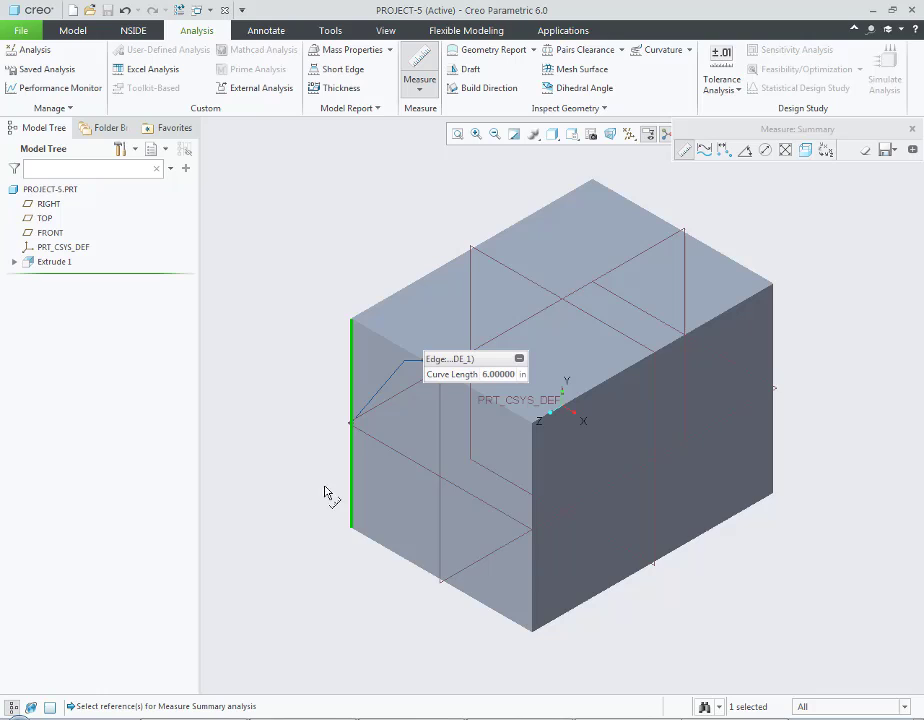
{"action": "left_click", "coordinate": [73, 30]}
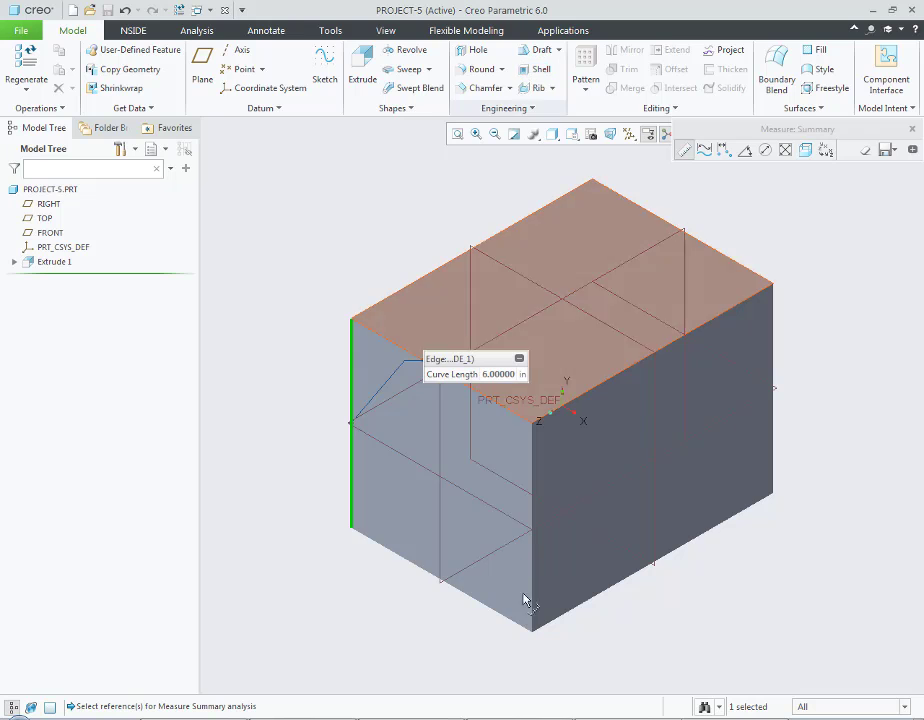
Step: Compare the measurements with the reference PDF and begin a Shell feature
{"action": "key", "text": "alt+Tab"}
{"action": "scroll", "coordinate": [531, 606], "scroll_direction": "down", "scroll_amount": 5}
{"action": "scroll", "coordinate": [530, 604], "scroll_direction": "down", "scroll_amount": 4}
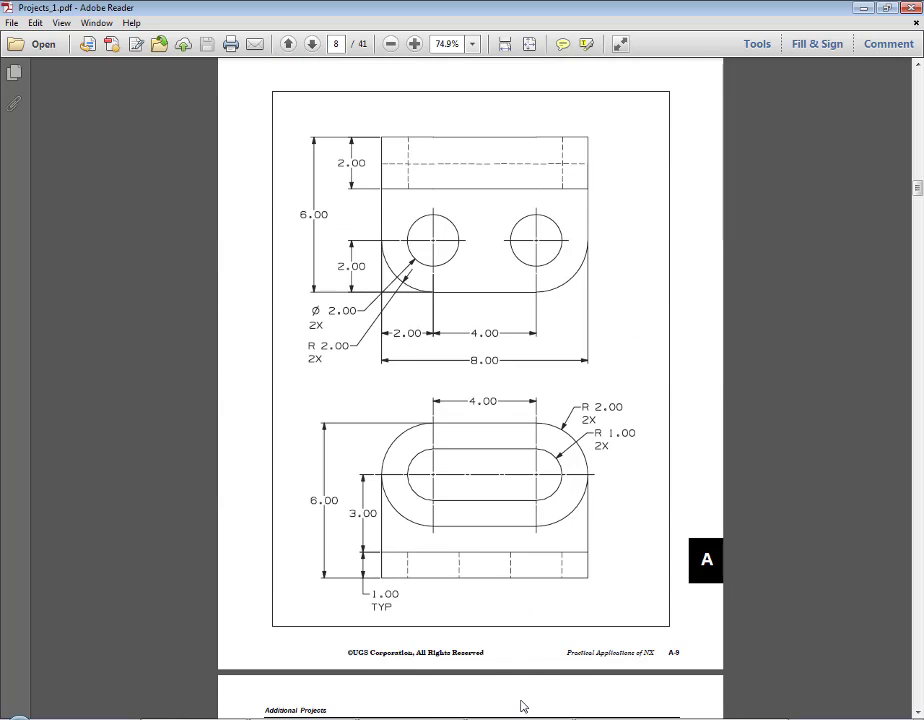
{"action": "key", "text": "alt+Tab"}
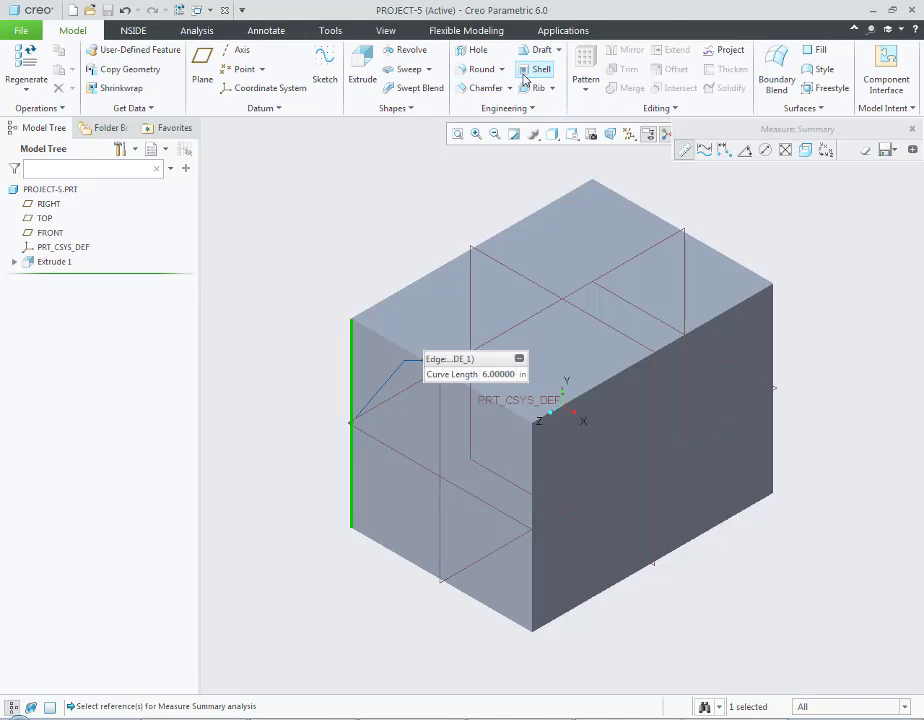
{"action": "left_click", "coordinate": [526, 79]}
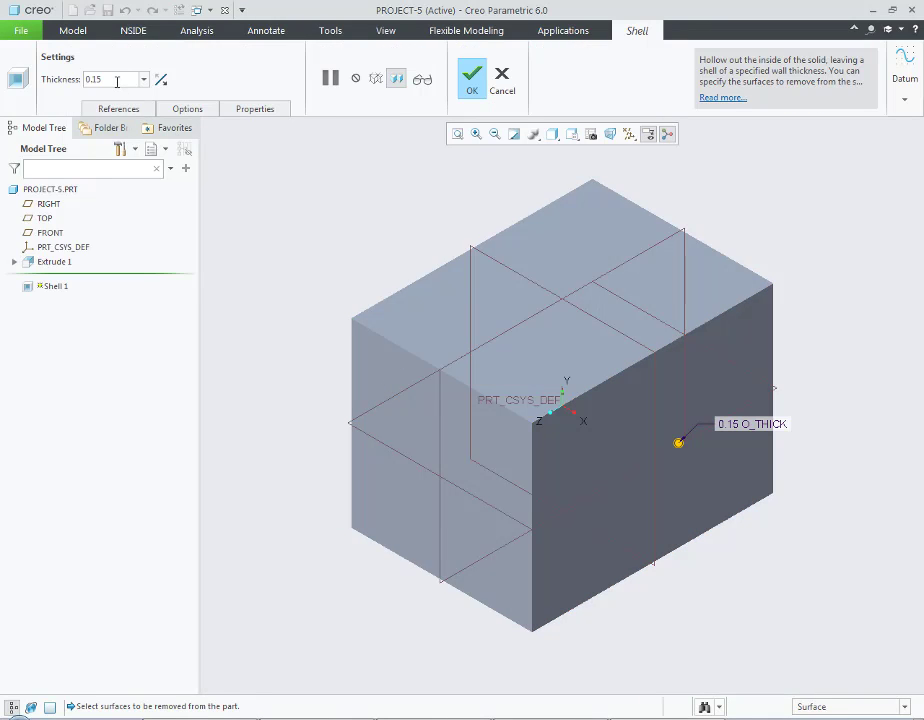
Step: Shell the block at 1.00 thickness, removing the front, top, left and far faces
{"action": "type", "text": "1"}
{"action": "key", "text": "Return"}
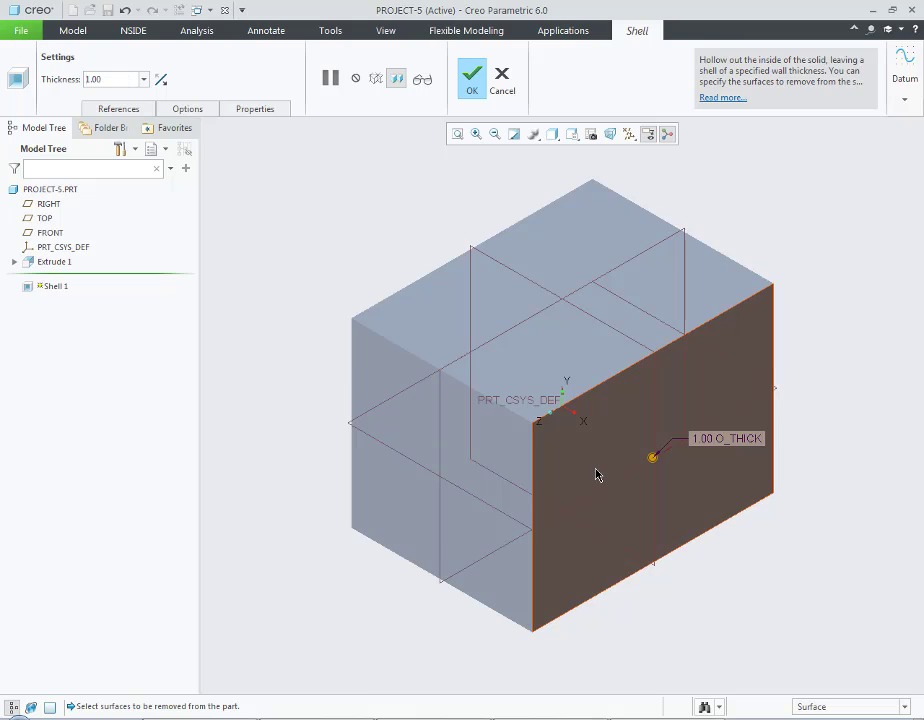
{"action": "left_click", "coordinate": [596, 530]}
{"action": "left_click", "coordinate": [592, 392], "text": "ctrl"}
{"action": "left_click", "coordinate": [505, 439], "text": "ctrl"}
{"action": "mouse_move", "coordinate": [652, 443]}
{"action": "middle_mouse_down"}
{"action": "mouse_move", "coordinate": [538, 497]}
{"action": "mouse_move", "coordinate": [701, 396]}
{"action": "mouse_move", "coordinate": [536, 268]}
{"action": "middle_mouse_up"}
{"action": "left_click", "coordinate": [620, 448], "text": "ctrl"}
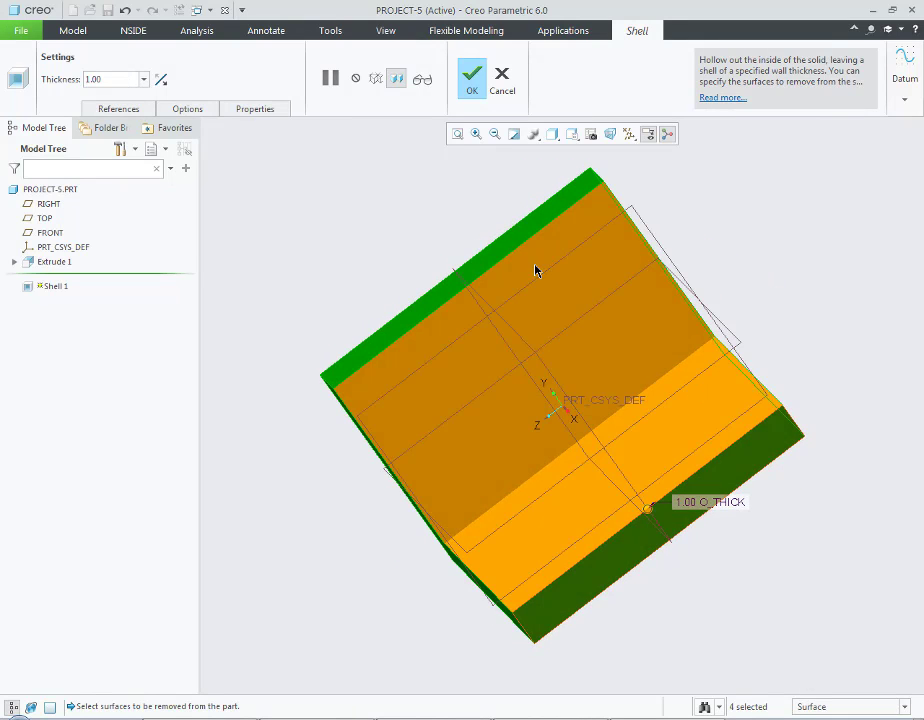
{"action": "left_click", "coordinate": [481, 82]}
{"action": "left_click", "coordinate": [367, 267]}
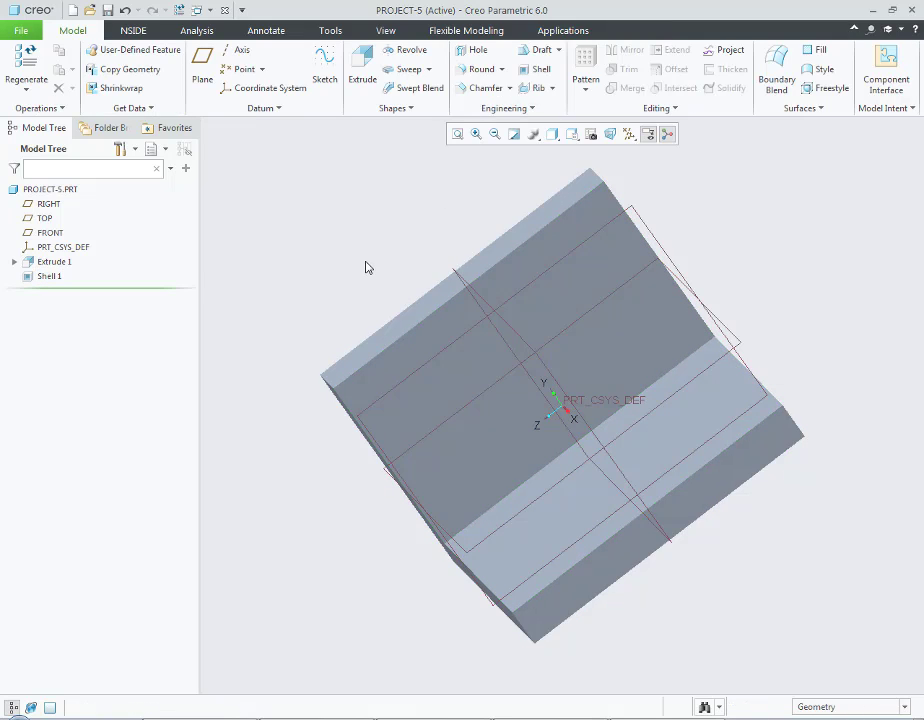
{"action": "key", "text": "ctrl+d"}
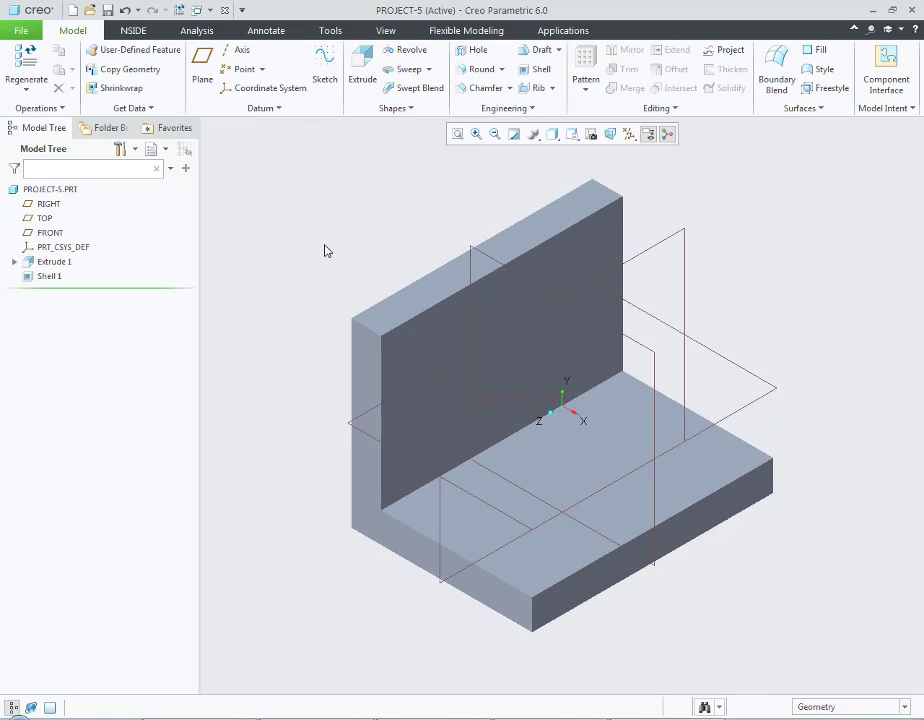
{"action": "key", "text": "alt+Tab"}
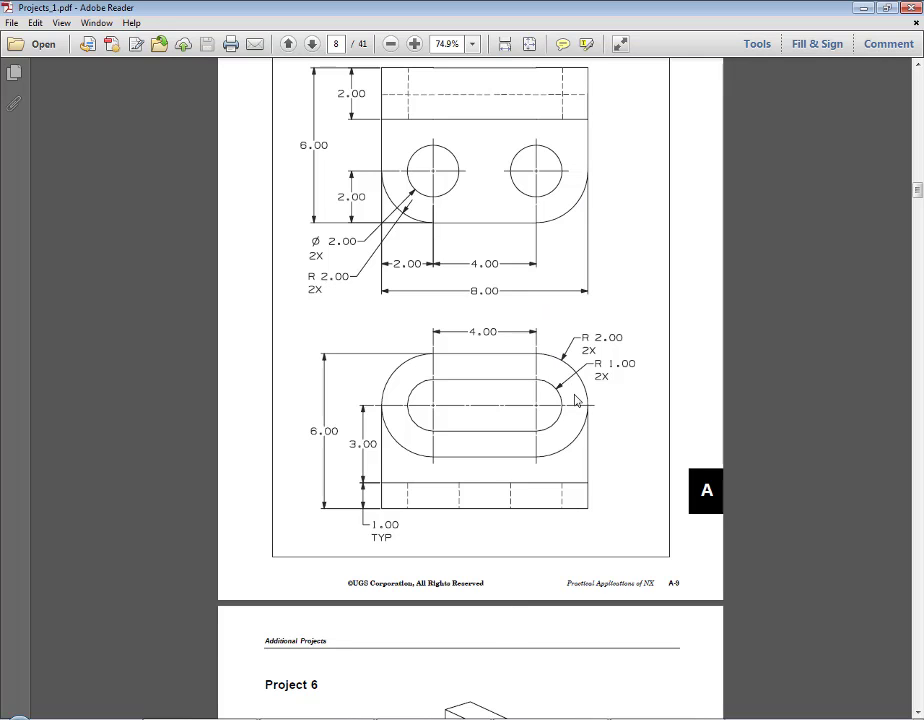
{"action": "scroll", "coordinate": [575, 400], "scroll_direction": "up", "scroll_amount": 2}
{"action": "scroll", "coordinate": [580, 414], "scroll_direction": "up", "scroll_amount": 5}
{"action": "scroll", "coordinate": [583, 419], "scroll_direction": "up", "scroll_amount": 5}
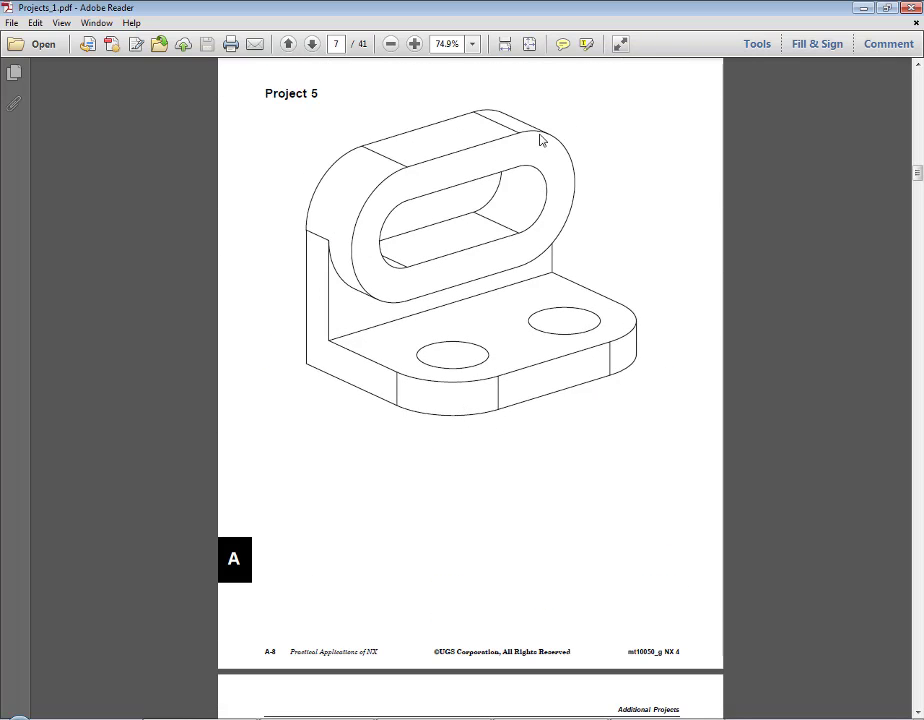
{"action": "left_click", "coordinate": [538, 717]}
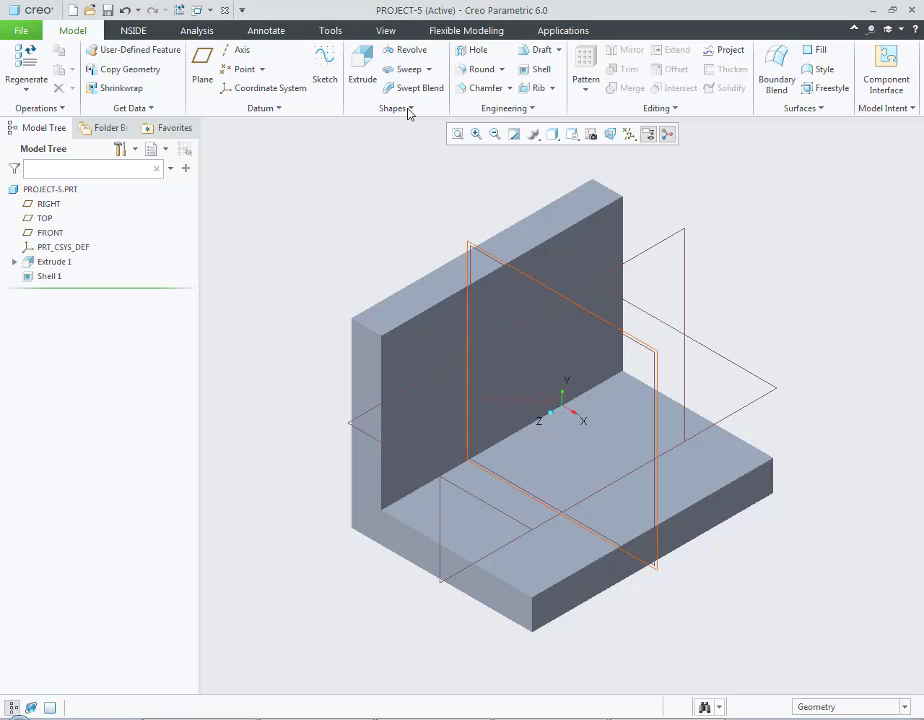
{"action": "left_click", "coordinate": [480, 69]}
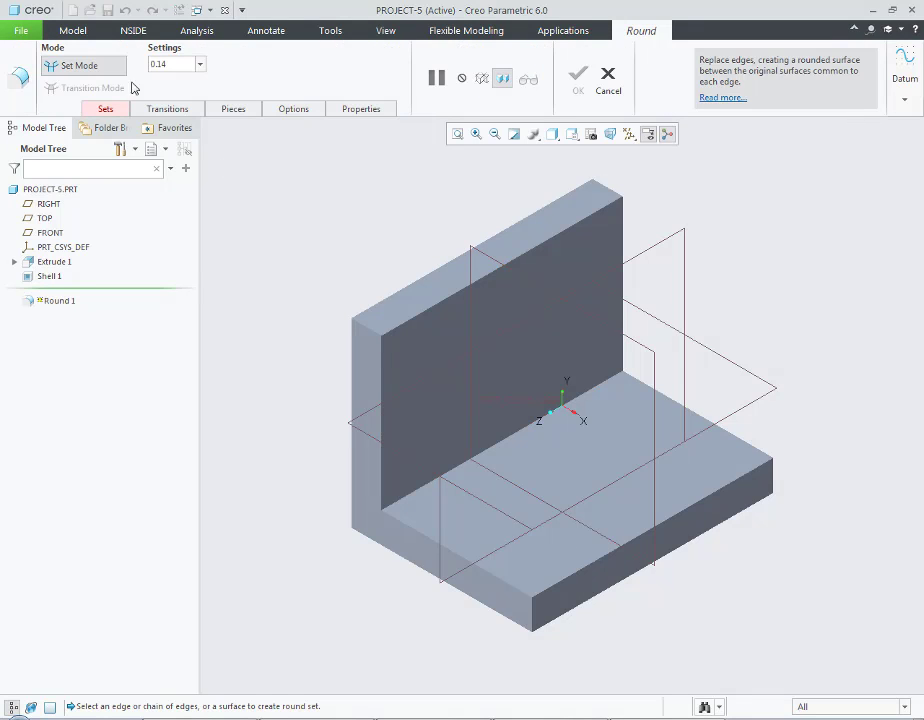
{"action": "type", "text": "2.0"}
{"action": "left_click", "coordinate": [371, 328]}
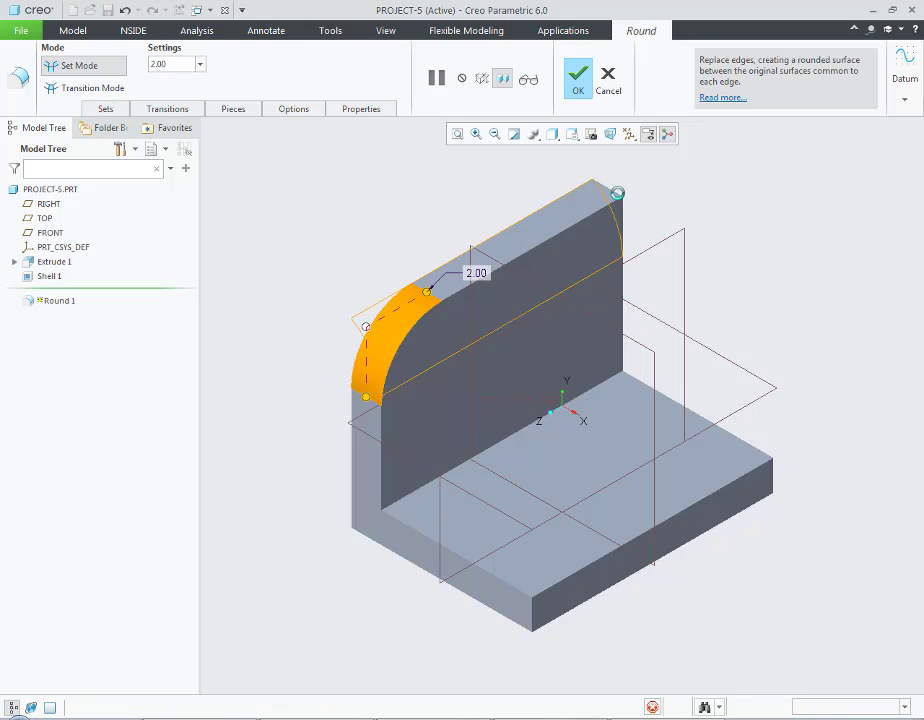
{"action": "left_click", "coordinate": [629, 133]}
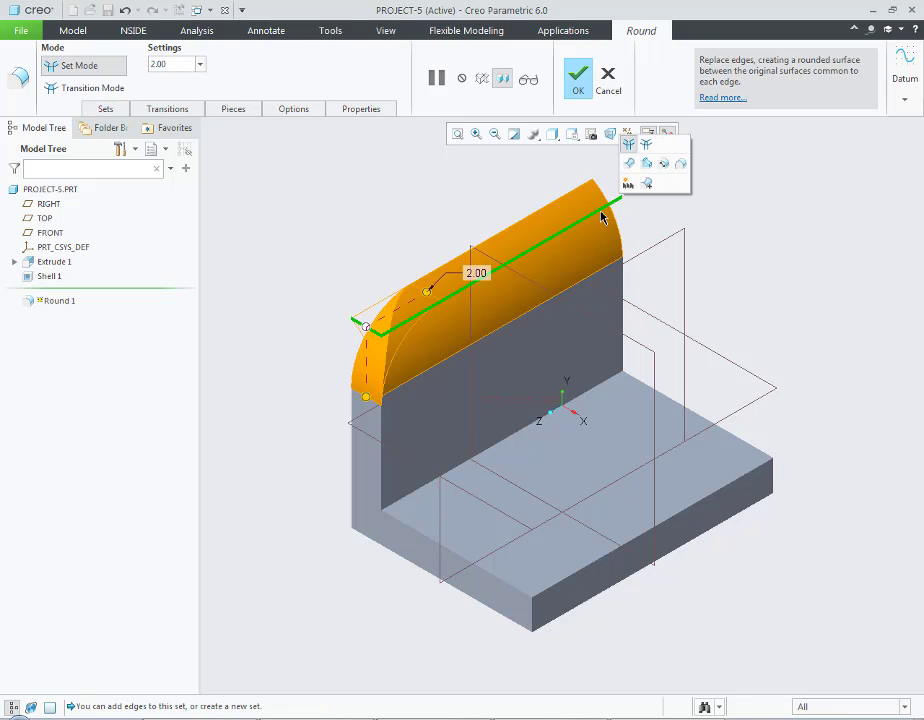
{"action": "left_click", "coordinate": [600, 213]}
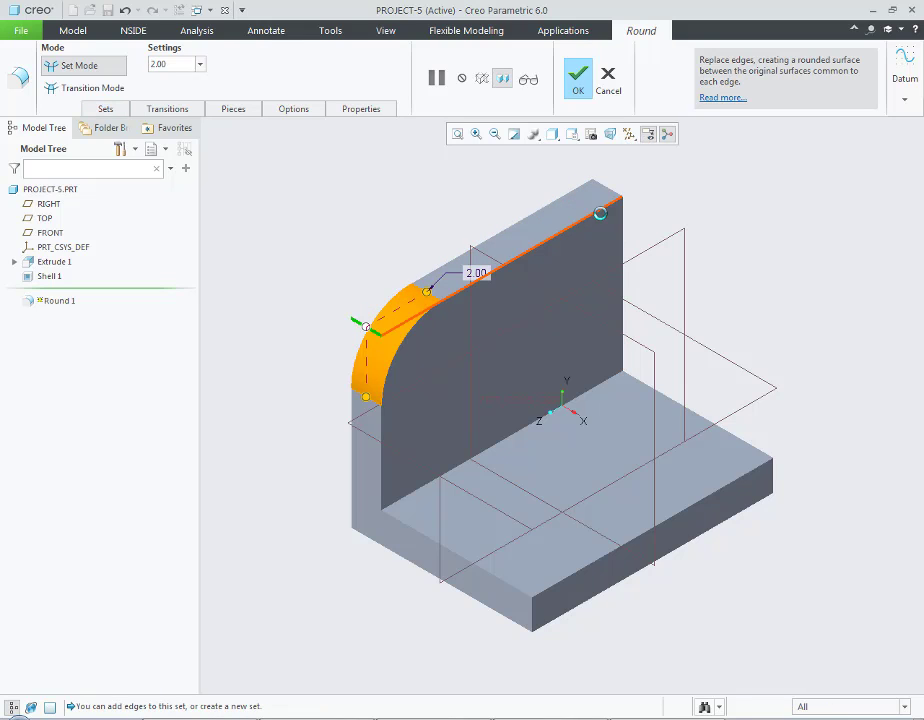
{"action": "left_click", "coordinate": [775, 472]}
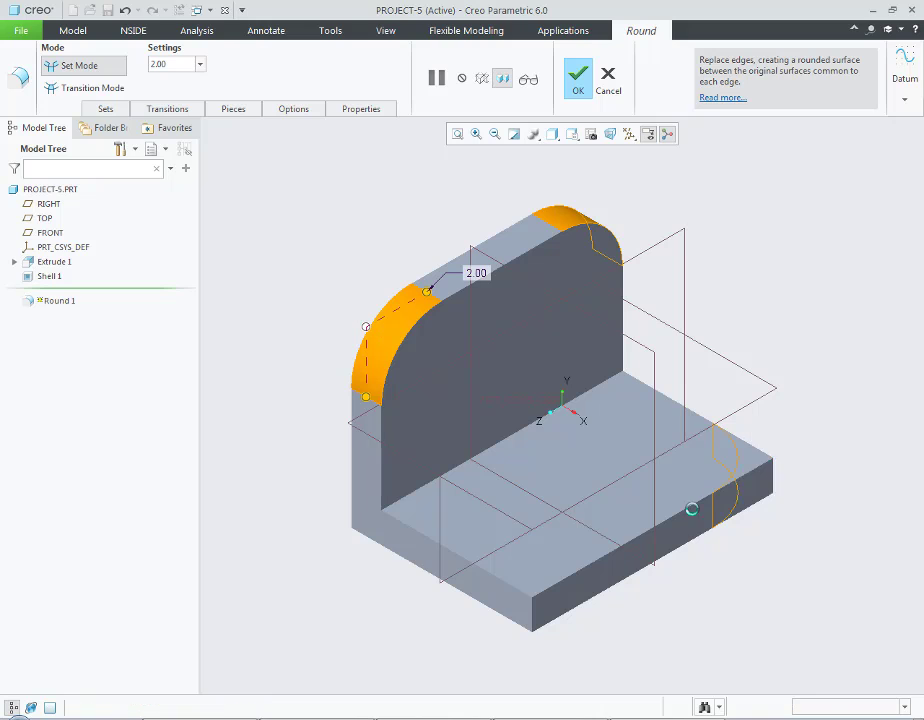
{"action": "left_click", "coordinate": [533, 615]}
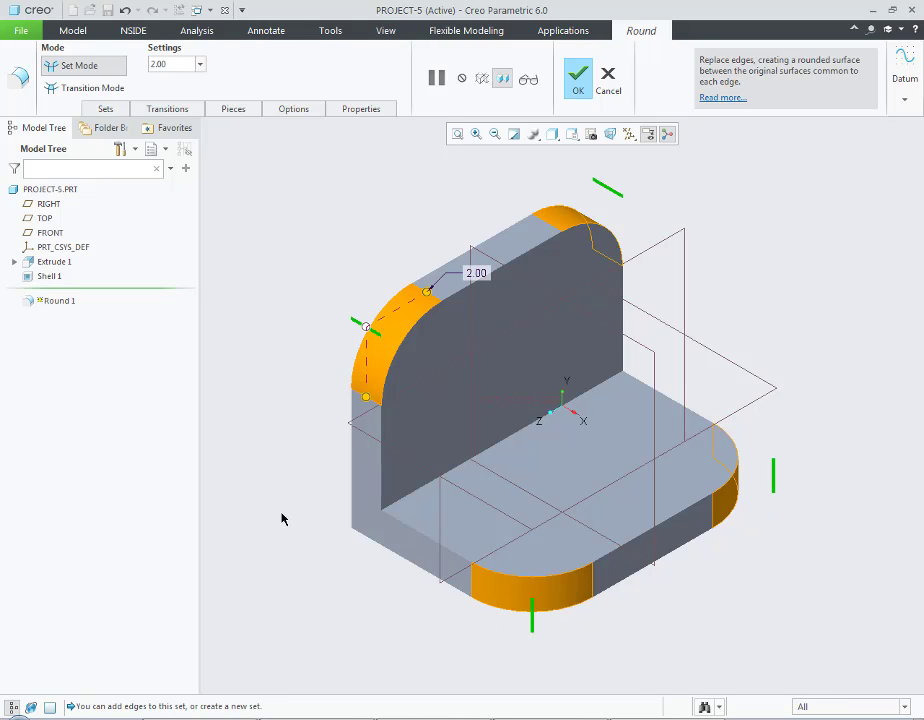
{"action": "left_click", "coordinate": [579, 75]}
{"action": "left_click", "coordinate": [476, 133]}
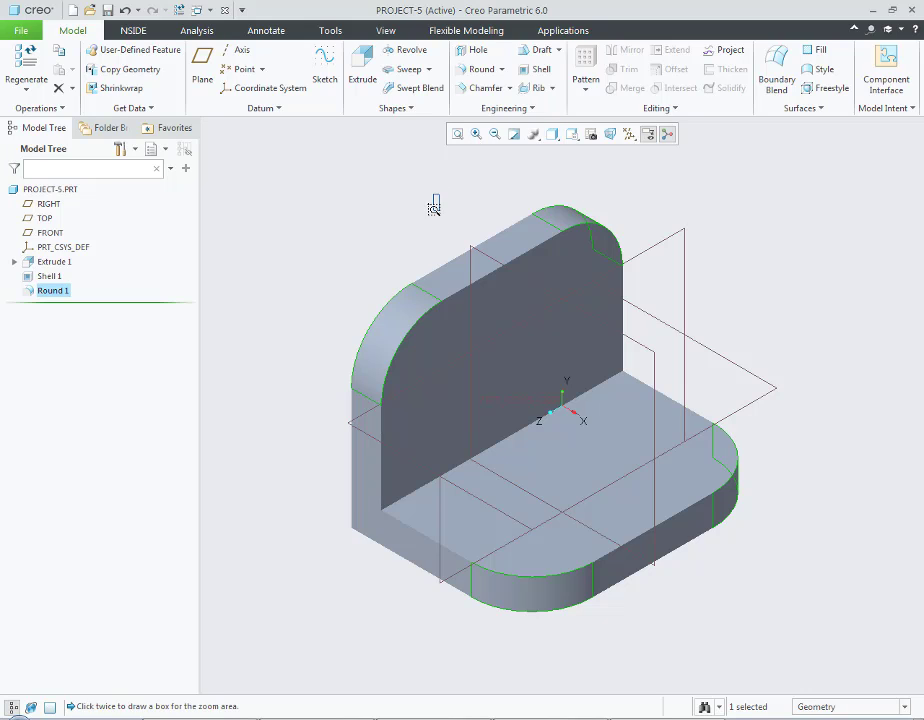
{"action": "left_click", "coordinate": [439, 194]}
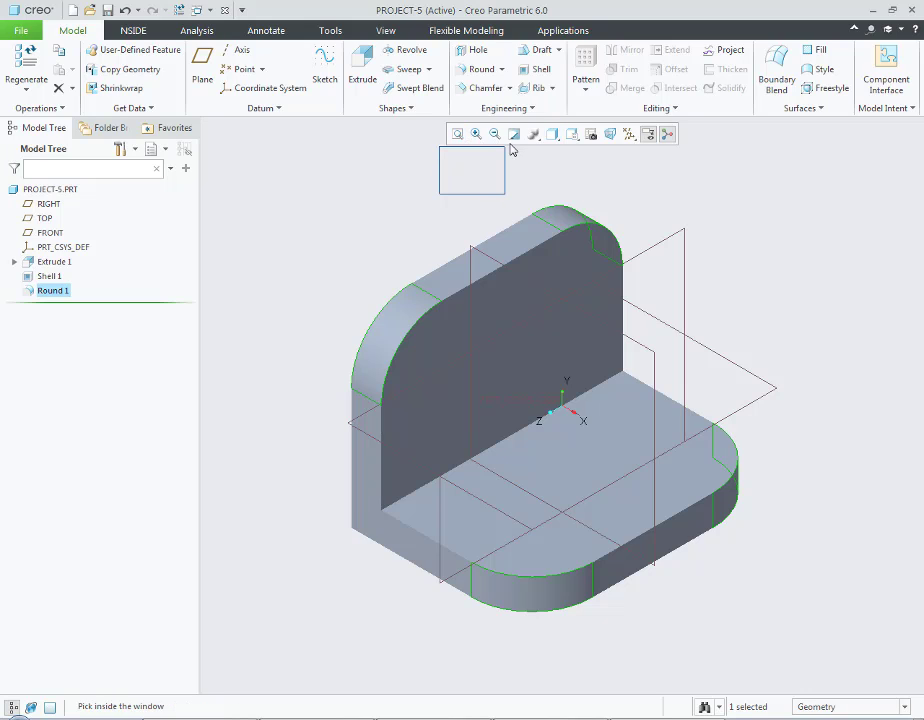
{"action": "left_click", "coordinate": [483, 155]}
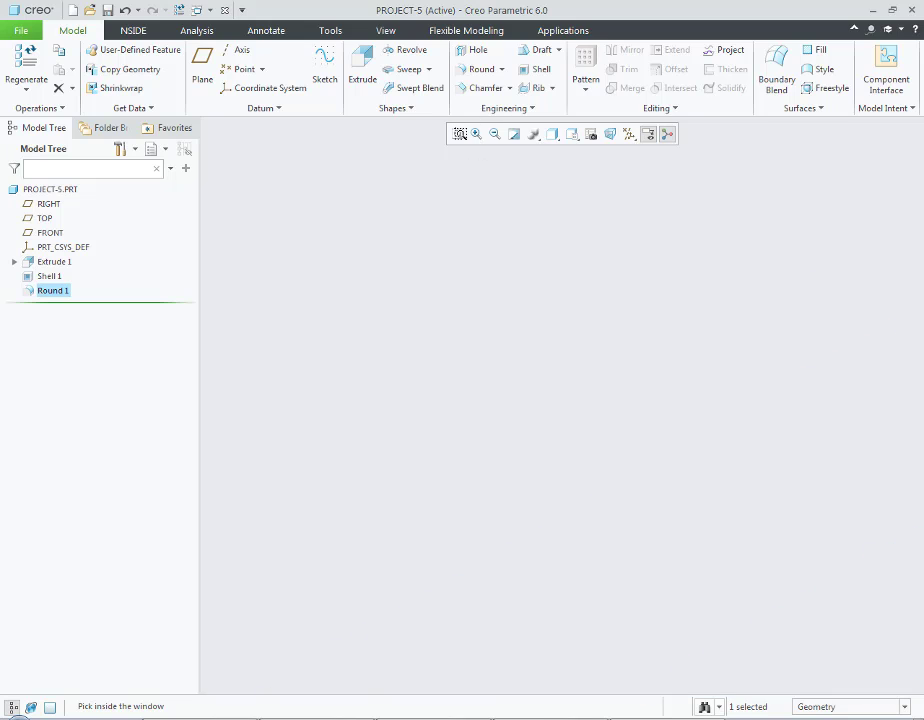
{"action": "left_click", "coordinate": [459, 134]}
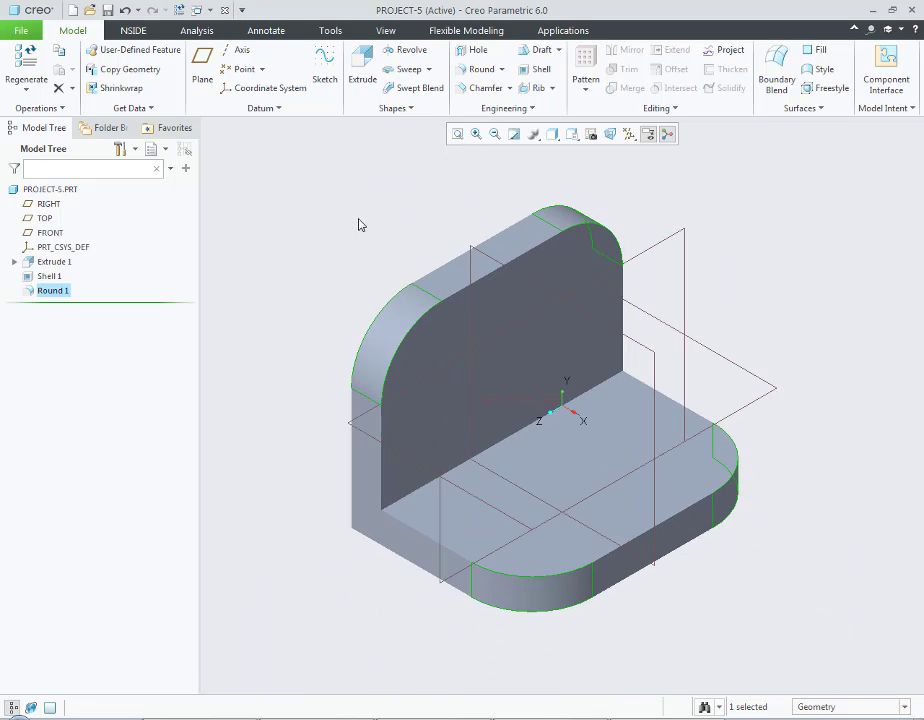
{"action": "left_click", "coordinate": [343, 284]}
{"action": "key", "text": "alt+Tab"}
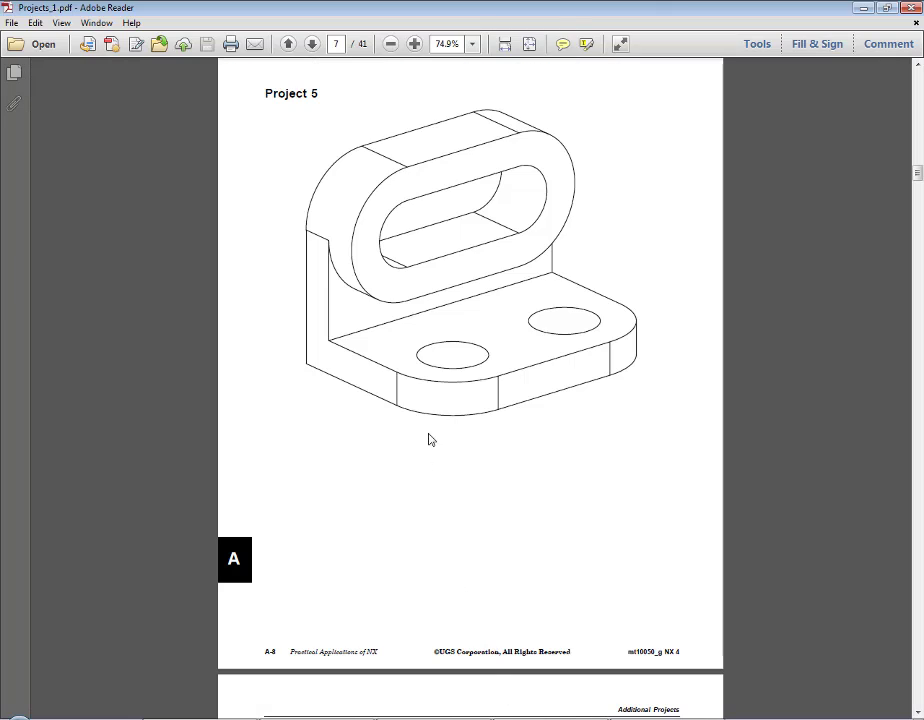
{"action": "scroll", "coordinate": [497, 480], "scroll_direction": "down", "scroll_amount": 3}
{"action": "scroll", "coordinate": [498, 500], "scroll_direction": "down", "scroll_amount": 2}
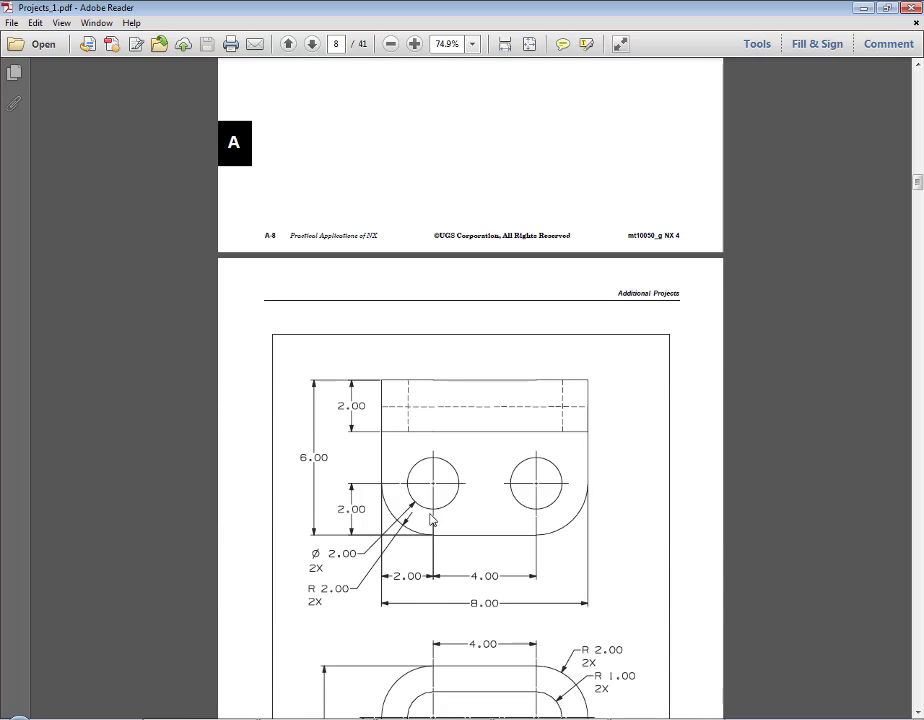
{"action": "key", "text": "alt+Tab"}
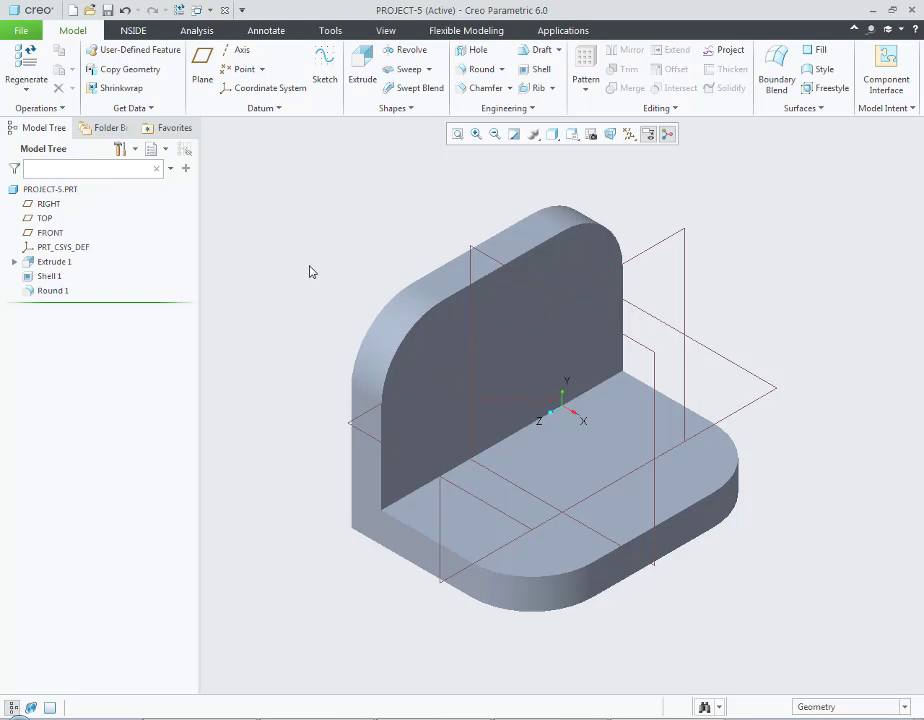
Step: Create datum axes A_1 and A_2 through the front and right rounded corner surfaces
{"action": "left_click", "coordinate": [240, 50]}
{"action": "left_click", "coordinate": [539, 606]}
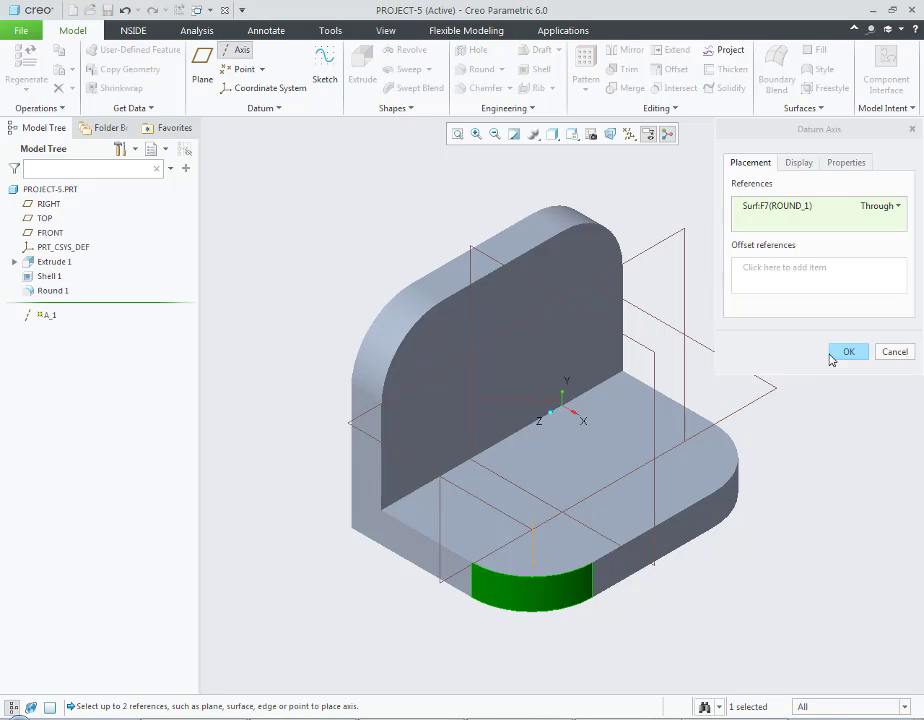
{"action": "left_click", "coordinate": [840, 352]}
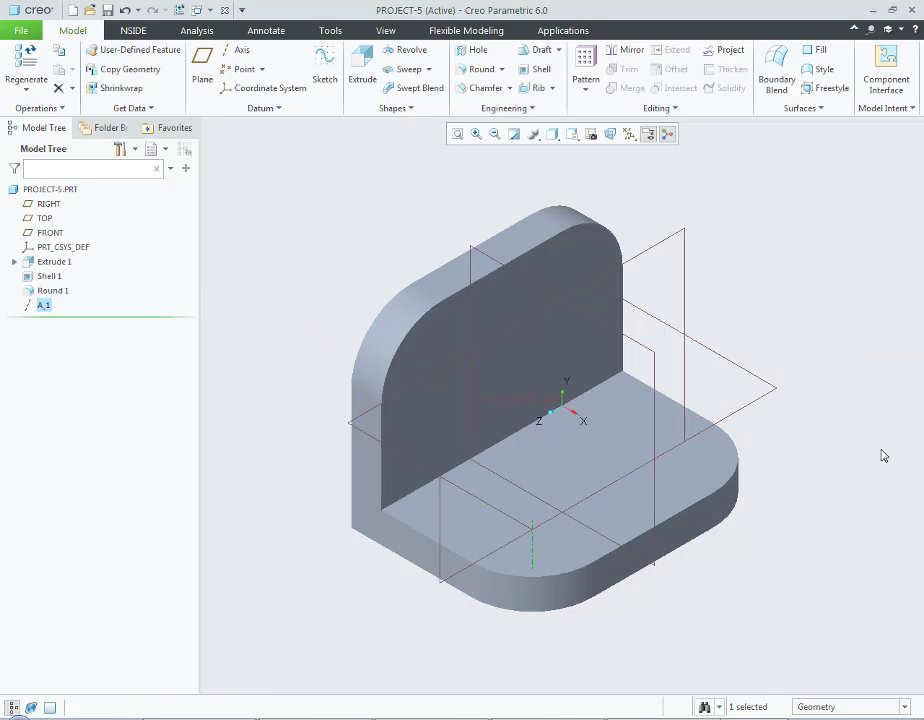
{"action": "left_click", "coordinate": [240, 50]}
{"action": "left_click", "coordinate": [738, 495]}
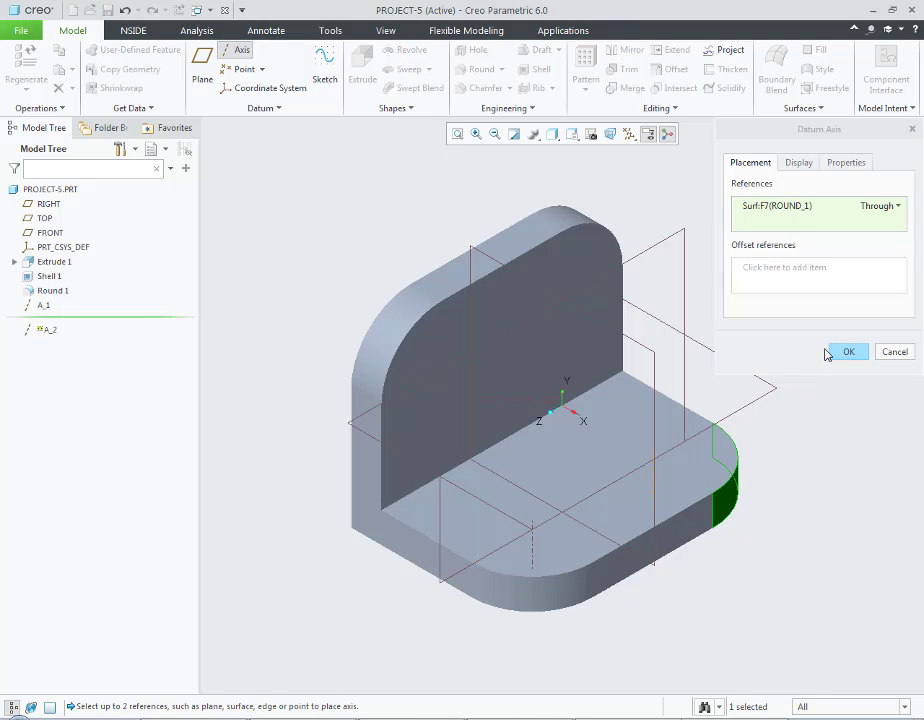
{"action": "middle_click_drag", "start_coordinate": [815, 495], "coordinate": [786, 505]}
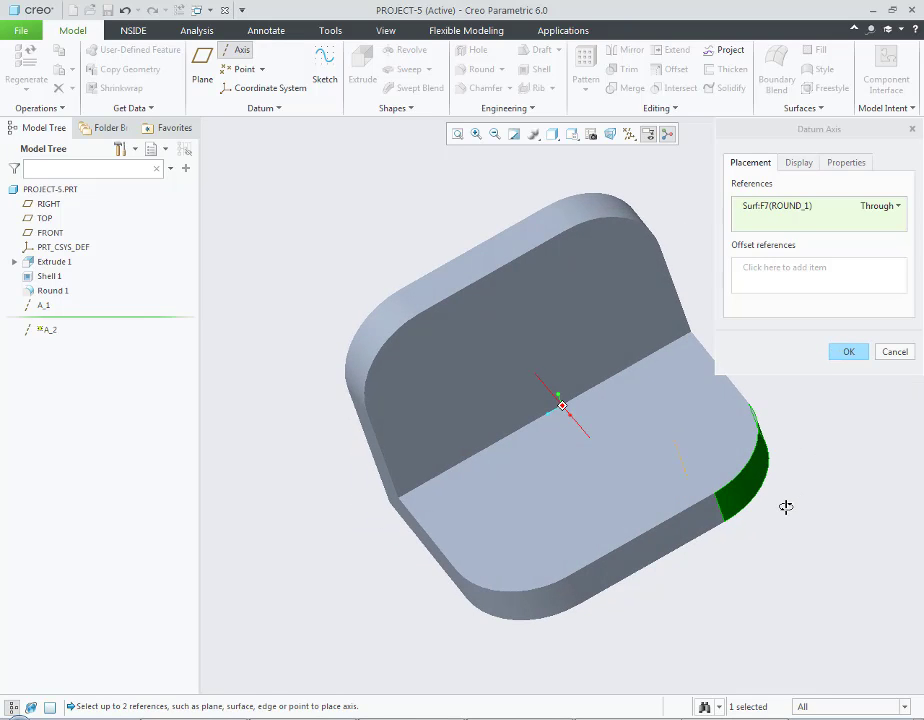
{"action": "left_click", "coordinate": [846, 350]}
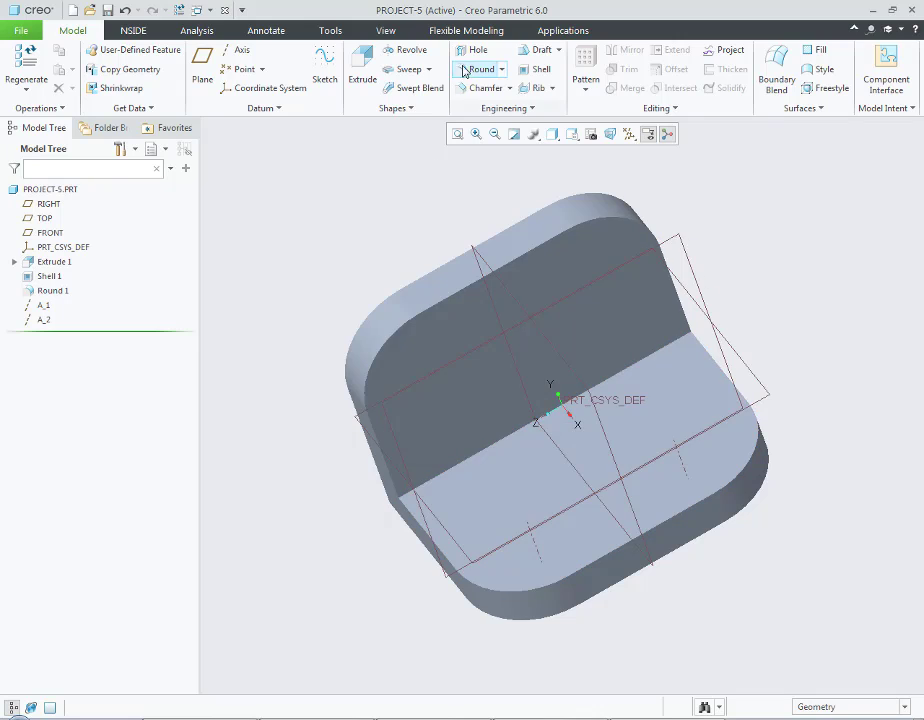
{"action": "left_click", "coordinate": [475, 50]}
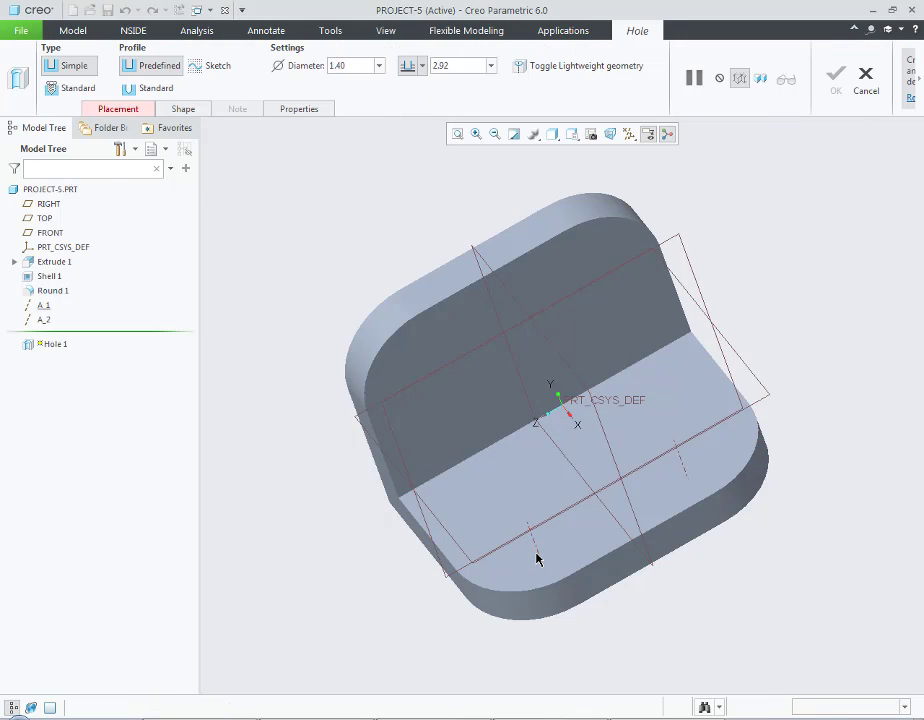
Step: Cut a Ø2.00 hole on axis A_1 through the base top face
{"action": "left_click", "coordinate": [536, 553]}
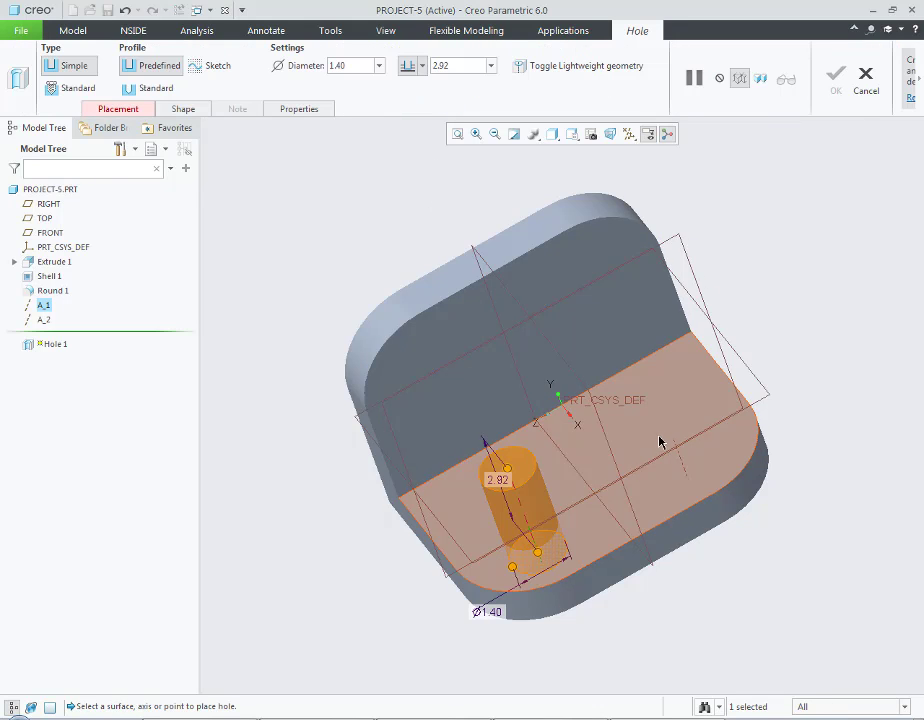
{"action": "left_click", "coordinate": [656, 428], "text": "ctrl"}
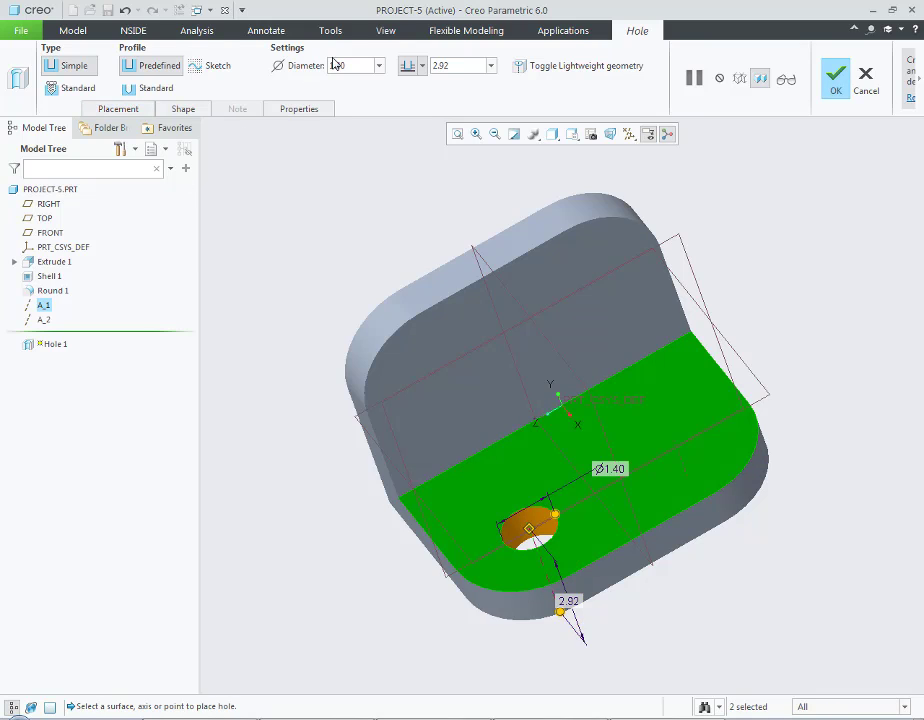
{"action": "type", "text": "2"}
{"action": "key", "text": "Return"}
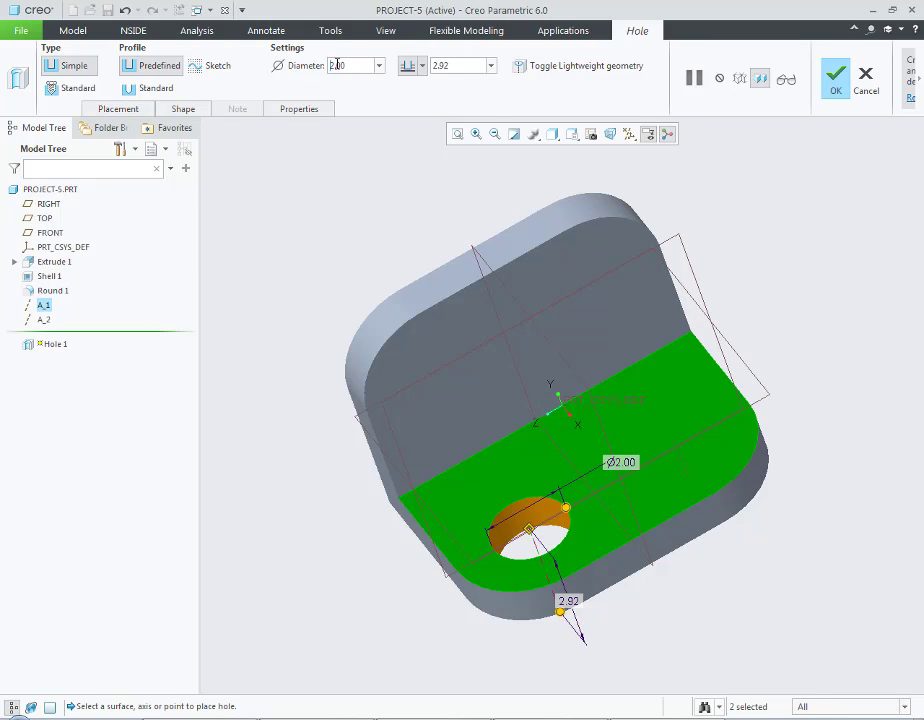
{"action": "left_click", "coordinate": [829, 84]}
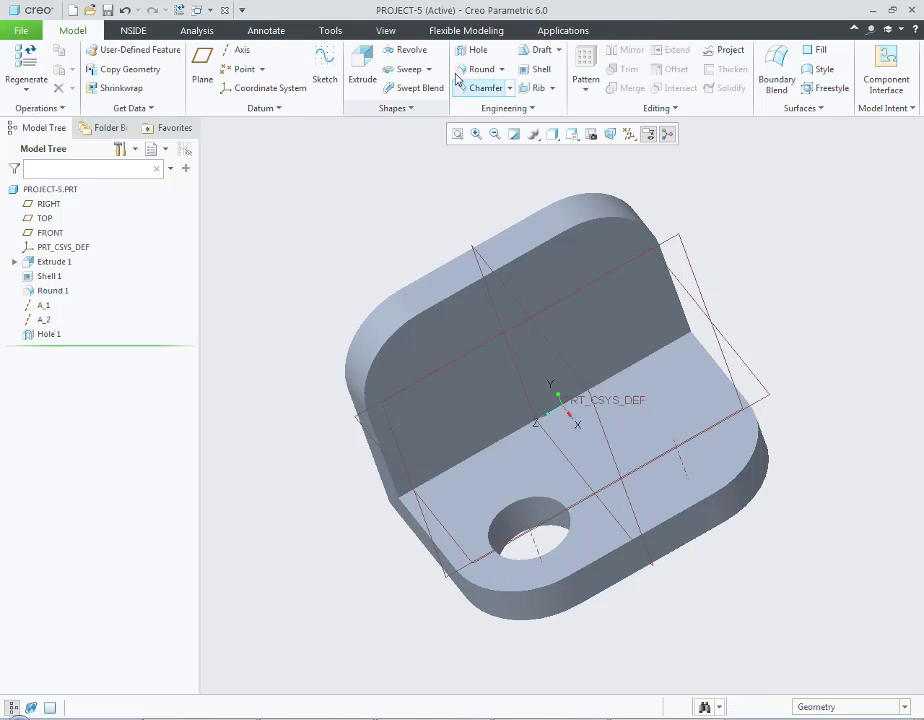
Step: Add a second Ø2.00 hole on axis A_2 and compare with the reference PDF
{"action": "left_click", "coordinate": [476, 49]}
{"action": "left_click", "coordinate": [686, 462]}
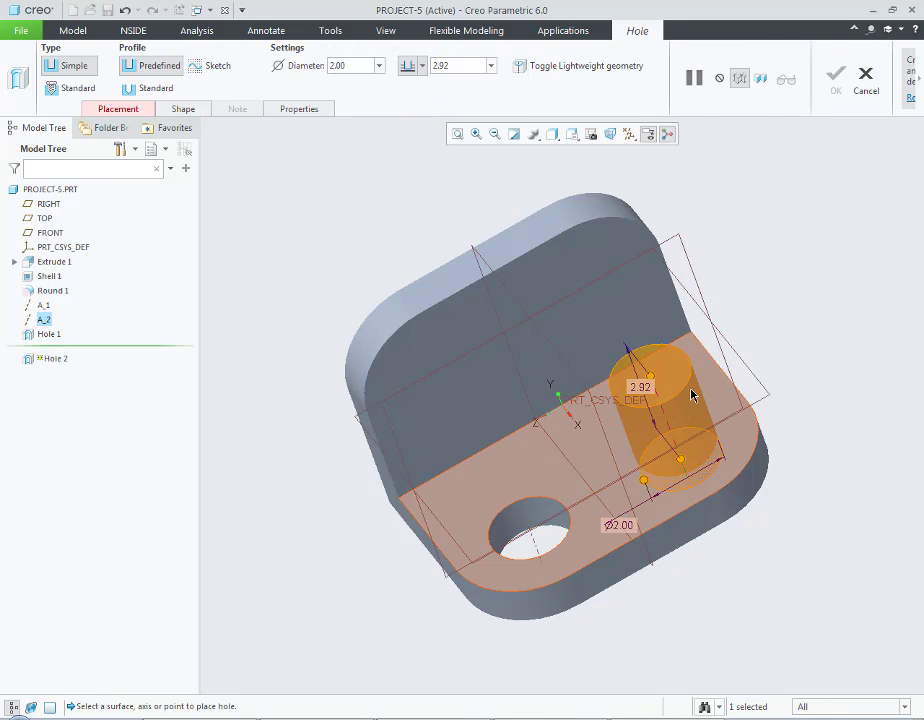
{"action": "left_click", "coordinate": [716, 396], "text": "ctrl"}
{"action": "middle_click", "coordinate": [310, 308]}
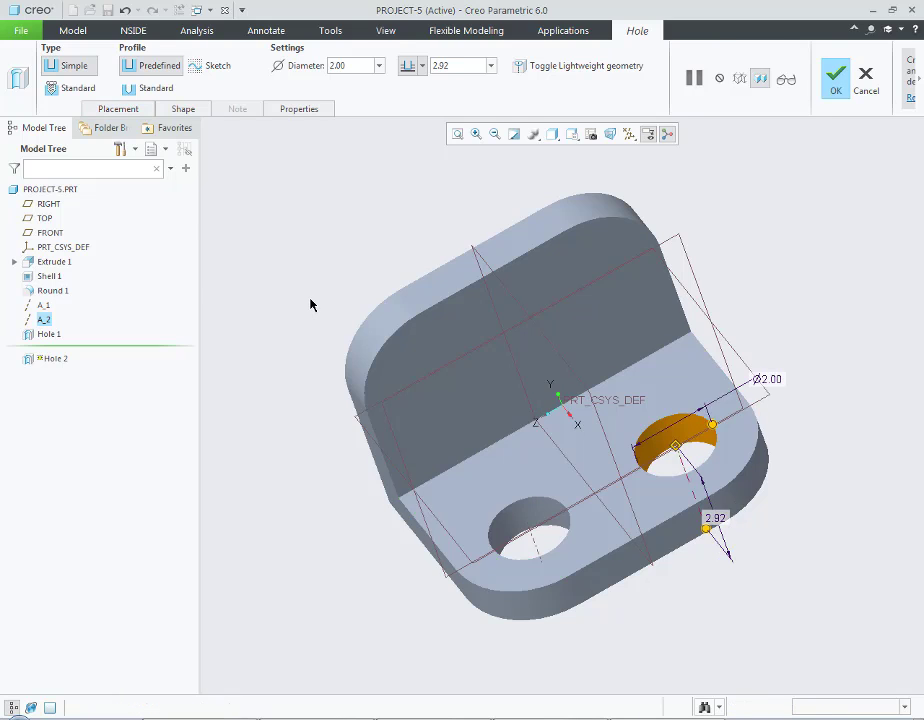
{"action": "key", "text": "ctrl+d"}
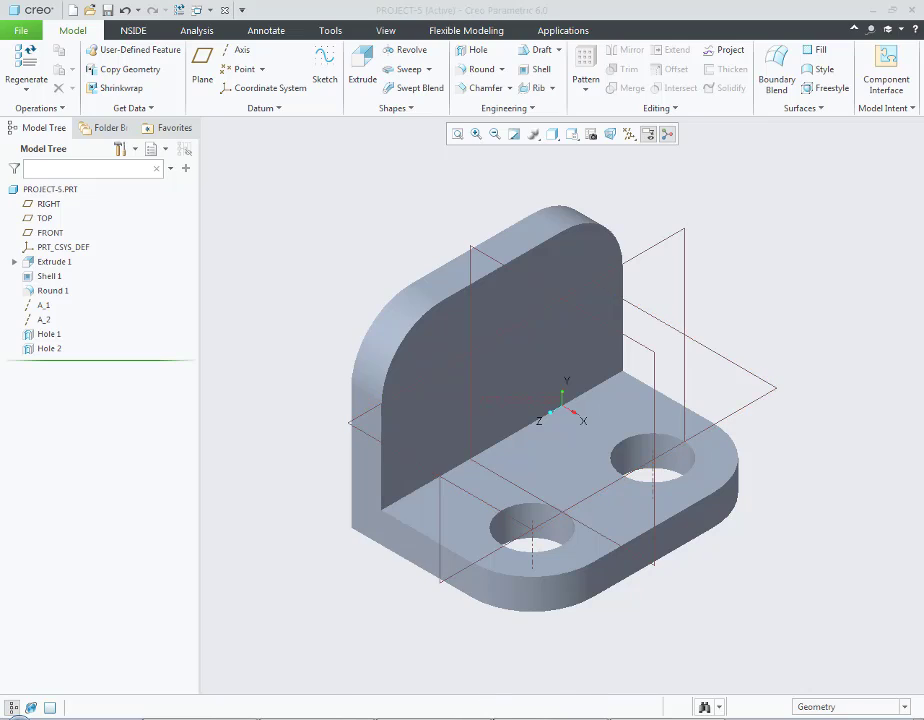
{"action": "left_click", "coordinate": [464, 716]}
{"action": "scroll", "coordinate": [489, 572], "scroll_direction": "down", "scroll_amount": 4}
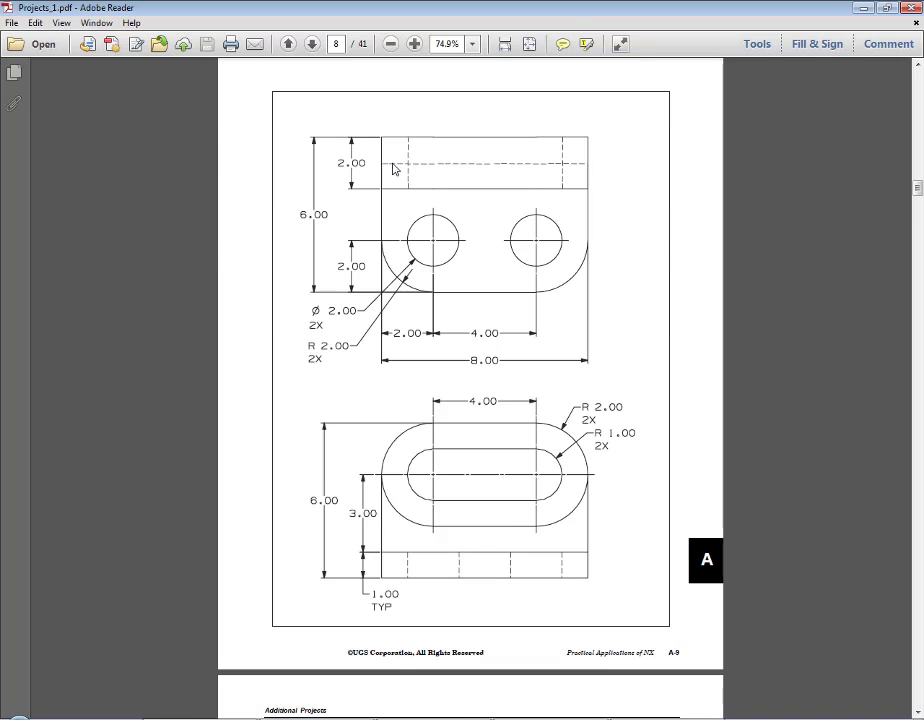
{"action": "key", "text": "alt+Tab"}
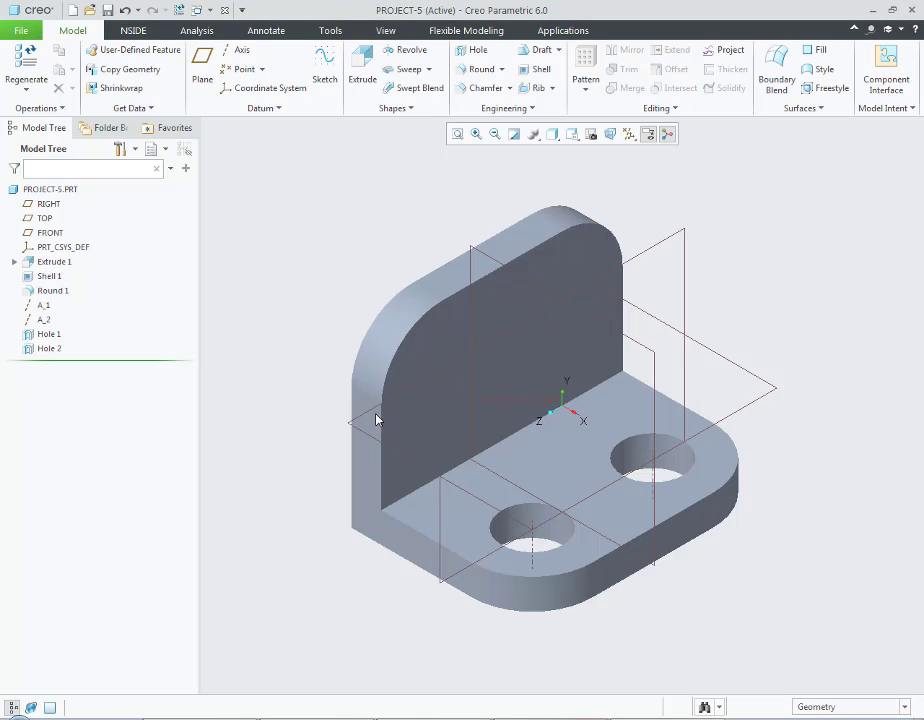
Step: Start an extrusion sketched on the upright's back face, shaded with edges and datums hidden
{"action": "left_click", "coordinate": [362, 68]}
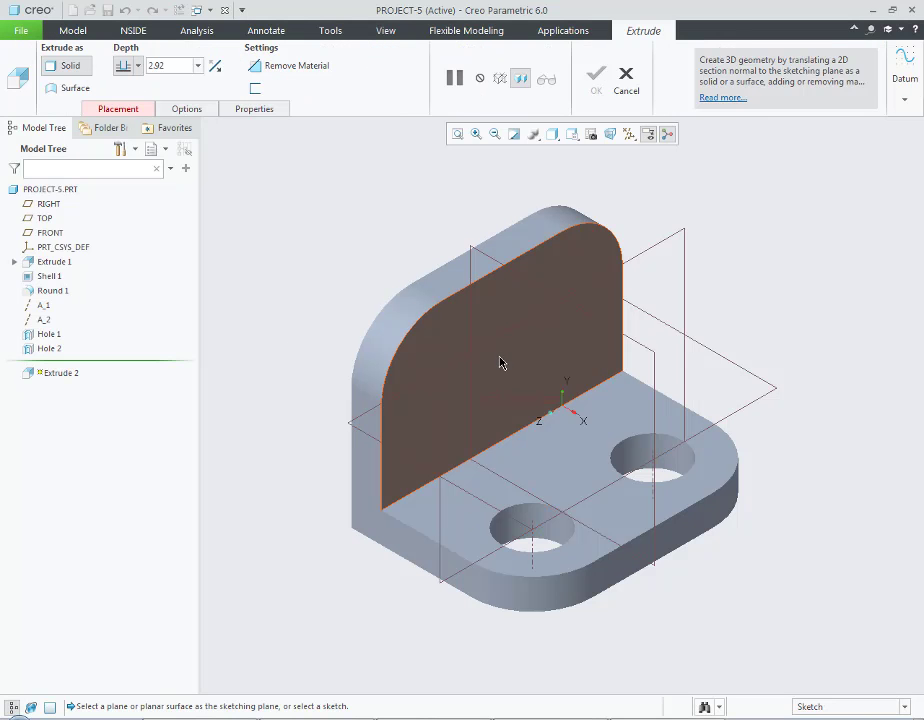
{"action": "left_click", "coordinate": [499, 363]}
{"action": "left_click", "coordinate": [17, 88]}
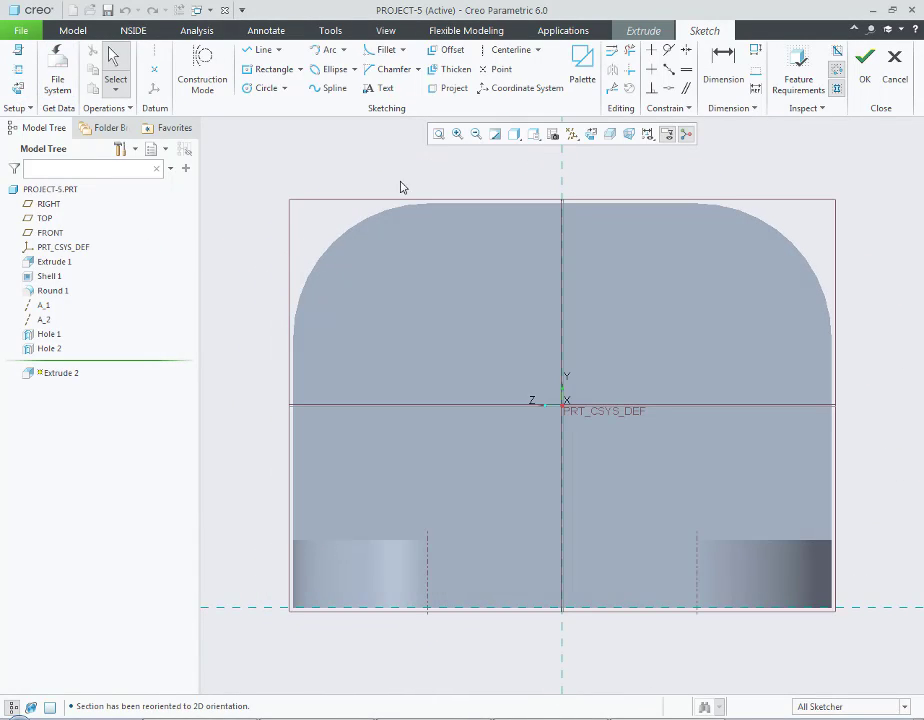
{"action": "left_click", "coordinate": [514, 134]}
{"action": "left_click", "coordinate": [535, 178]}
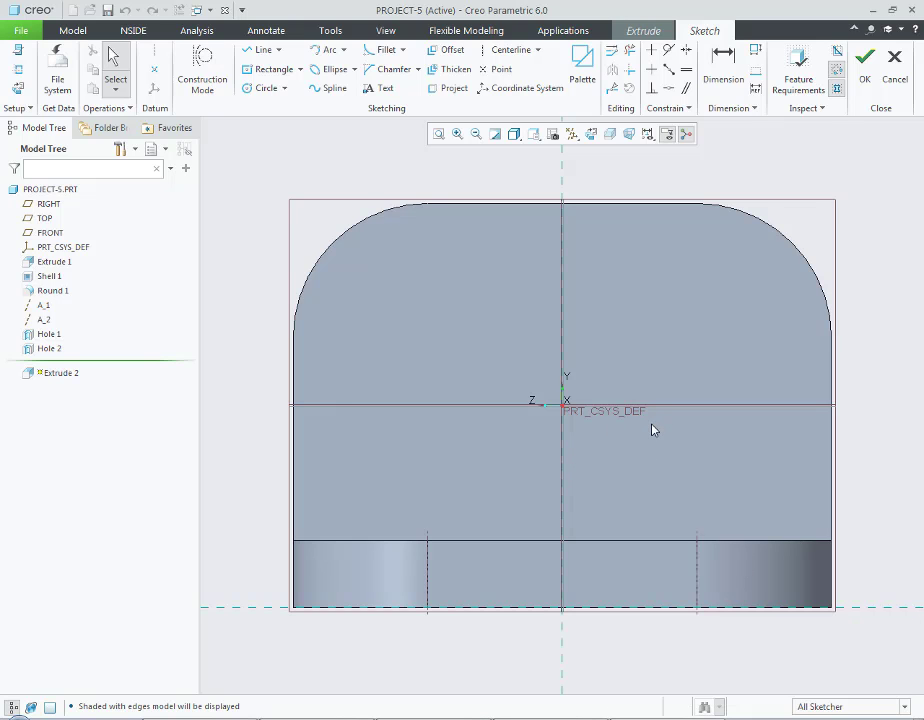
{"action": "key", "text": "ctrl+d"}
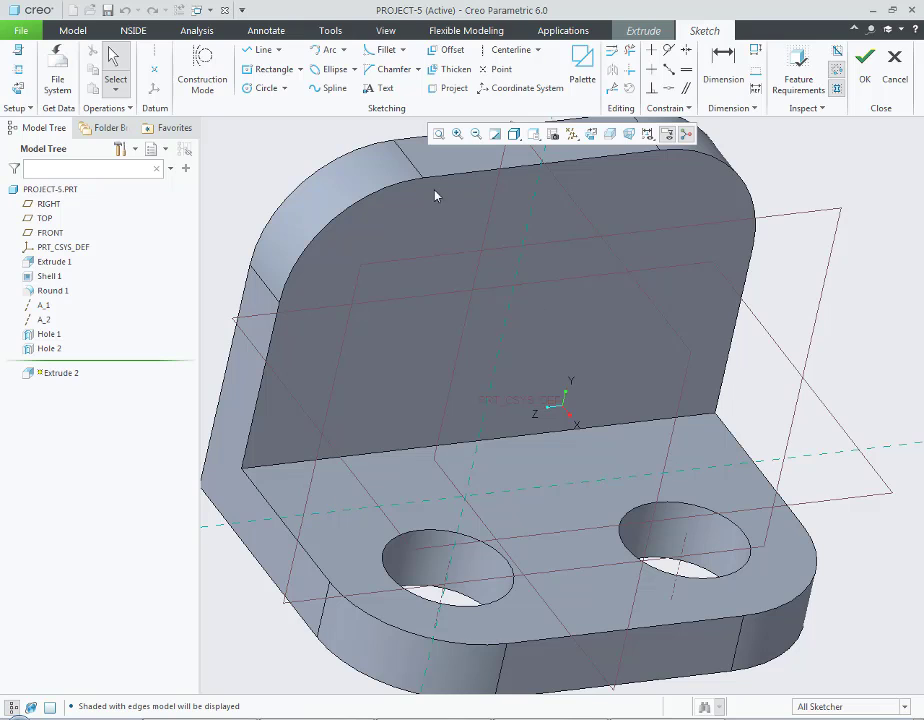
{"action": "left_click", "coordinate": [689, 143]}
{"action": "left_click", "coordinate": [451, 291]}
{"action": "scroll", "coordinate": [451, 291], "scroll_direction": "up", "scroll_amount": 2}
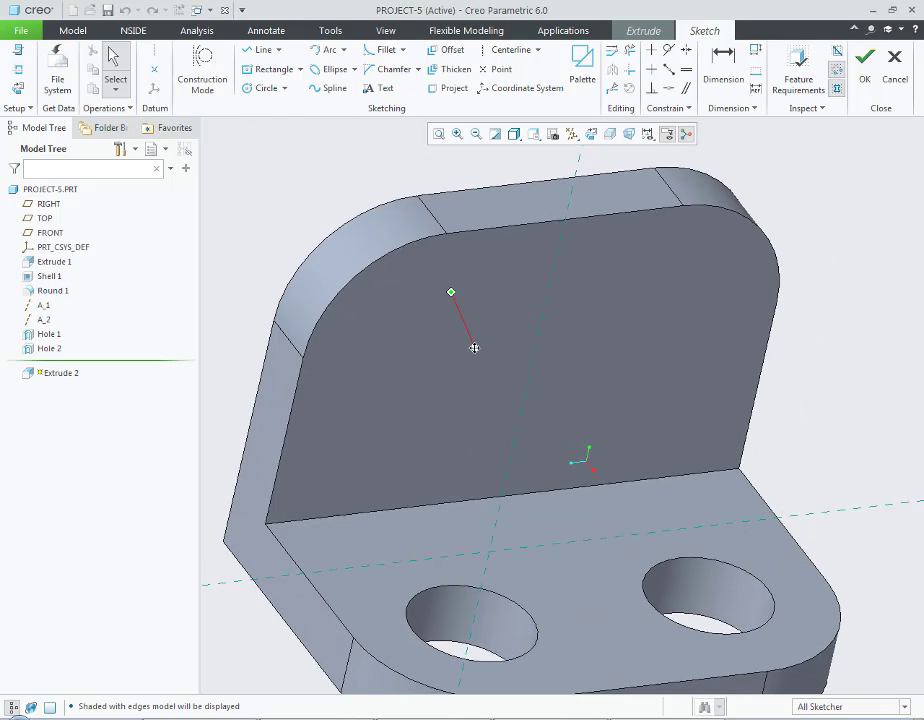
{"action": "mouse_move", "coordinate": [474, 348]}
{"action": "middle_mouse_down"}
{"action": "mouse_move", "coordinate": [439, 342]}
{"action": "mouse_move", "coordinate": [458, 324]}
{"action": "mouse_move", "coordinate": [450, 330]}
{"action": "mouse_move", "coordinate": [439, 287]}
{"action": "middle_mouse_up"}
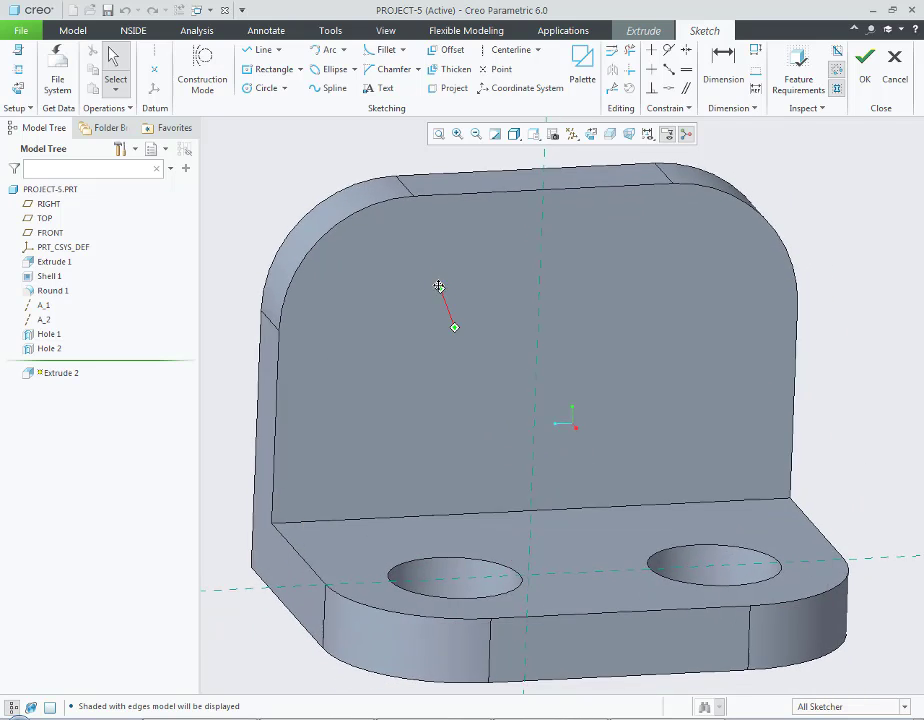
{"action": "middle_click", "coordinate": [439, 287]}
{"action": "left_click", "coordinate": [18, 88]}
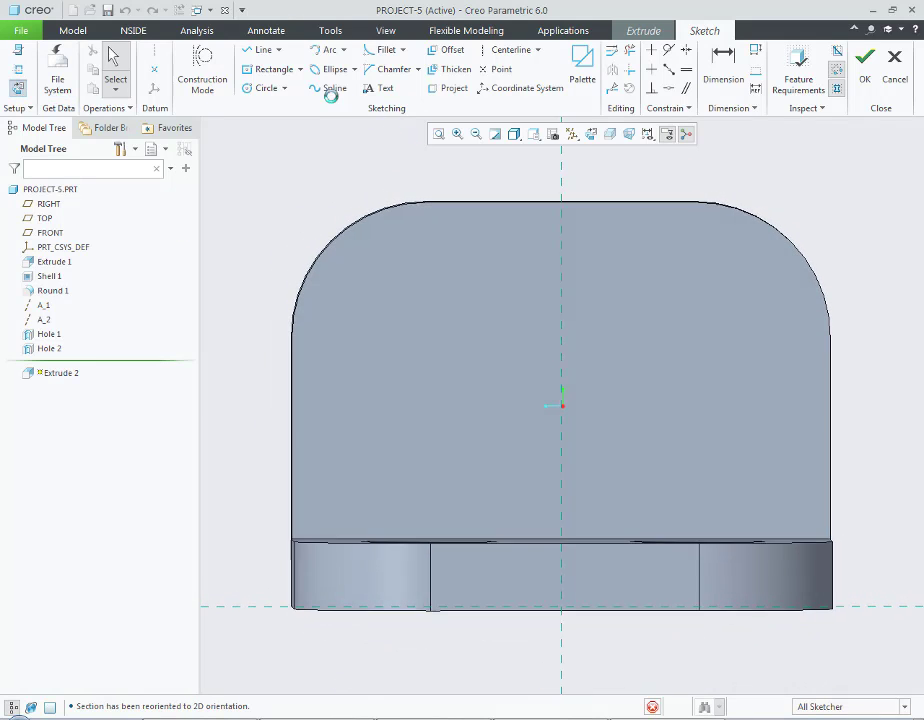
Step: Sketch concentric circles matching the upright's left and right rounded ends
{"action": "left_click", "coordinate": [284, 88]}
{"action": "left_click", "coordinate": [272, 119]}
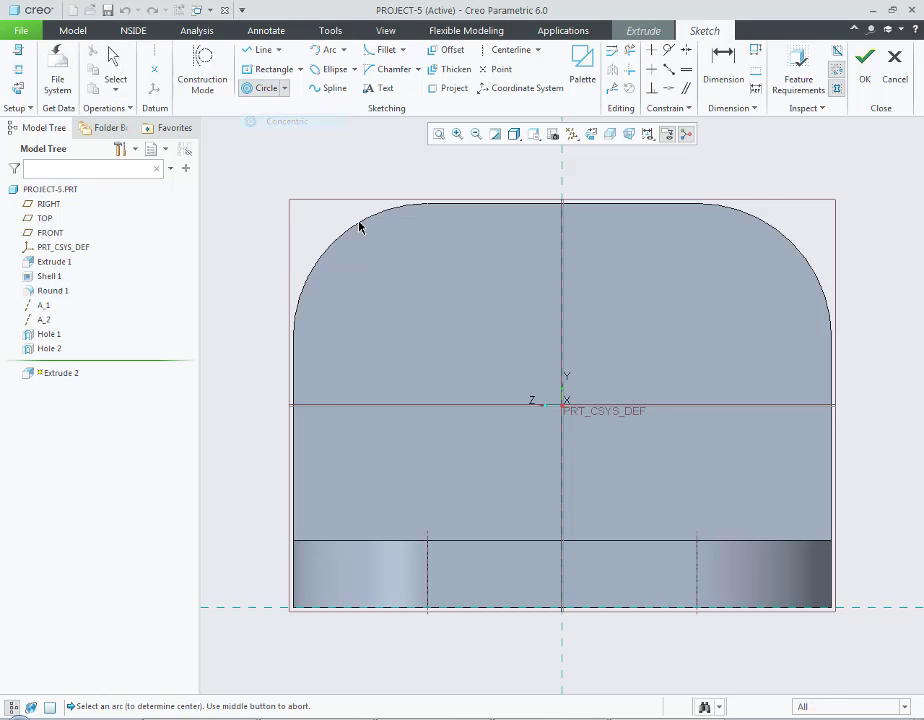
{"action": "left_click", "coordinate": [371, 224]}
{"action": "left_click", "coordinate": [384, 219]}
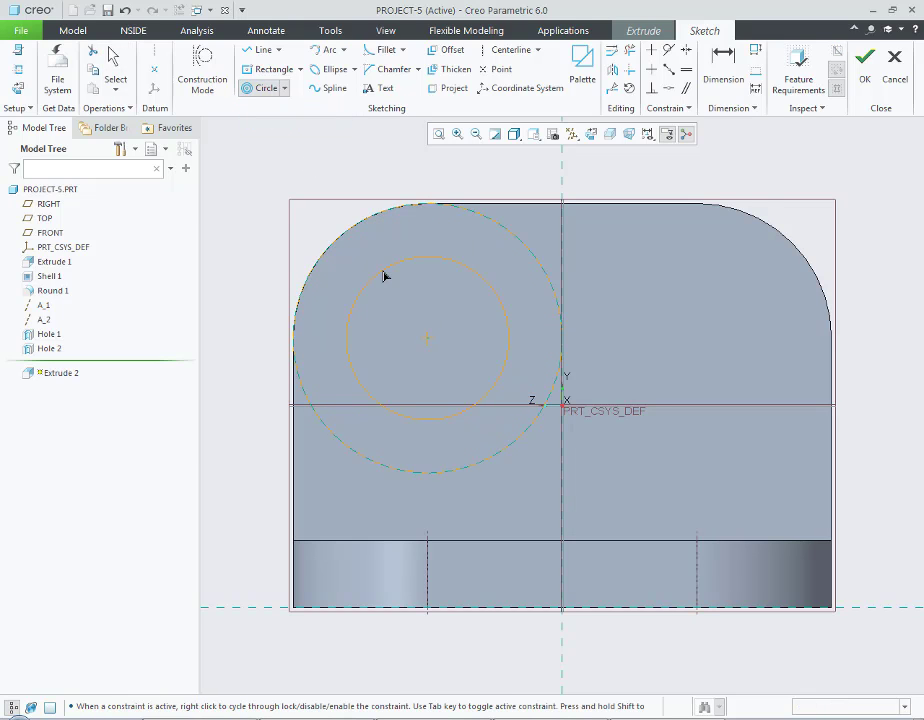
{"action": "middle_click", "coordinate": [385, 276]}
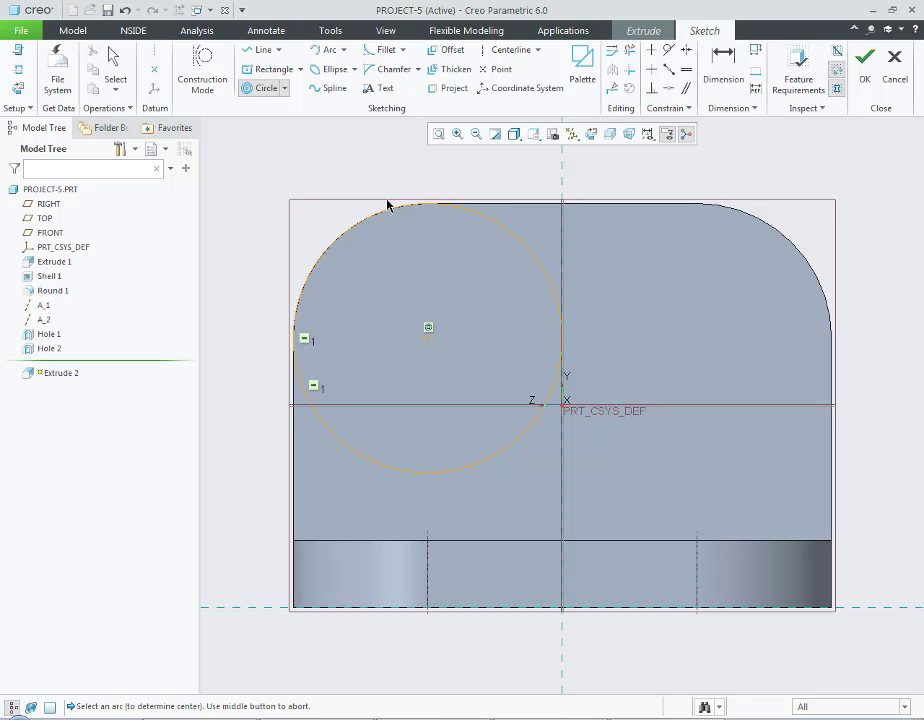
{"action": "left_click", "coordinate": [769, 228]}
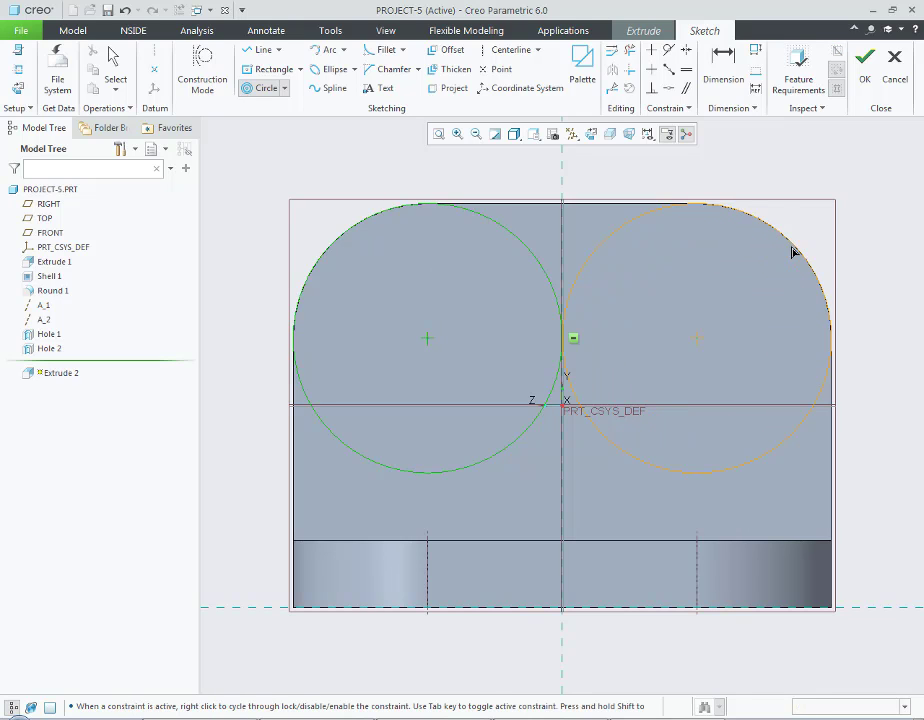
{"action": "left_click", "coordinate": [795, 285]}
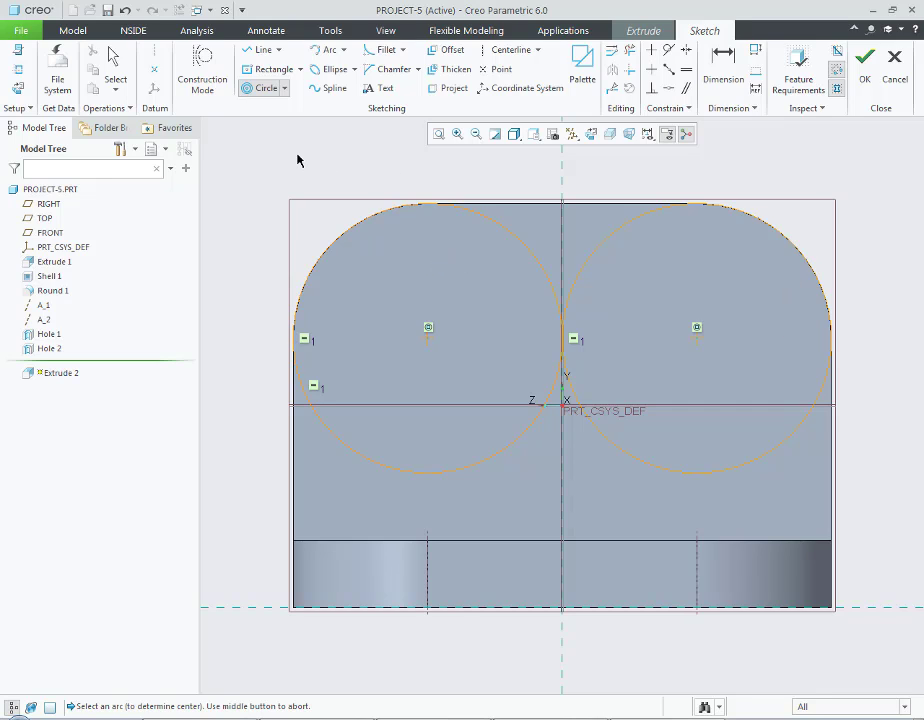
Step: Join the circles with top and bottom tangent lines and trim the inner arcs
{"action": "left_click", "coordinate": [279, 49]}
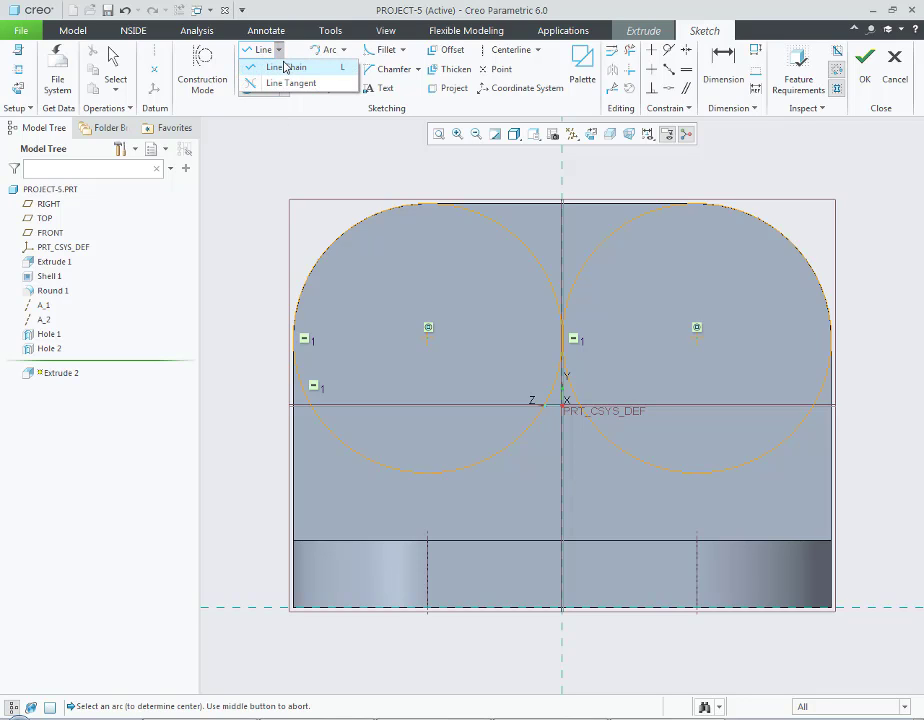
{"action": "left_click", "coordinate": [288, 83]}
{"action": "left_click", "coordinate": [433, 201]}
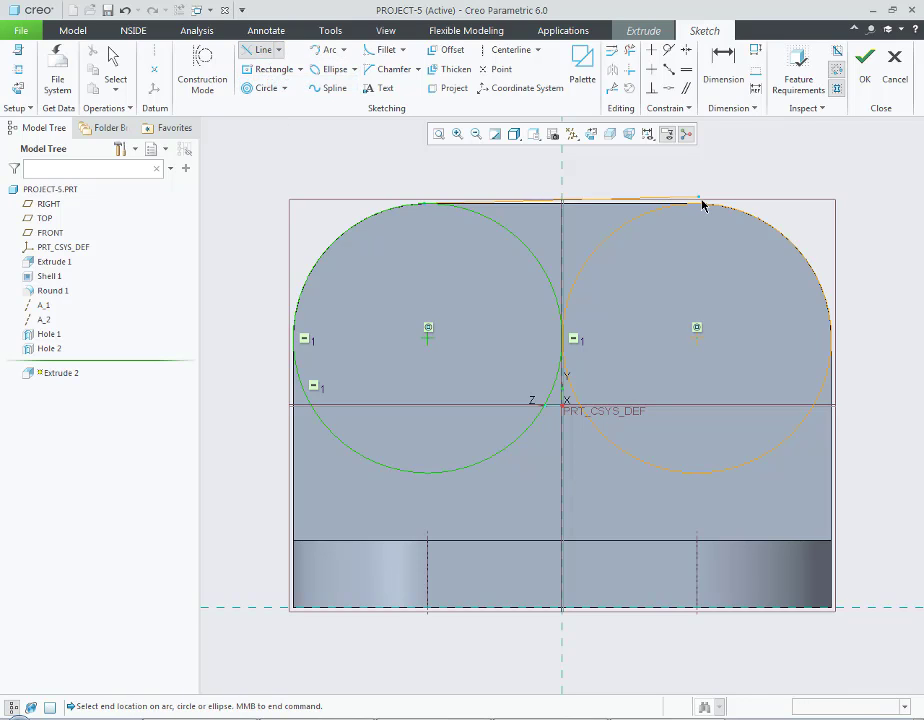
{"action": "left_click", "coordinate": [701, 203]}
{"action": "middle_click", "coordinate": [658, 232]}
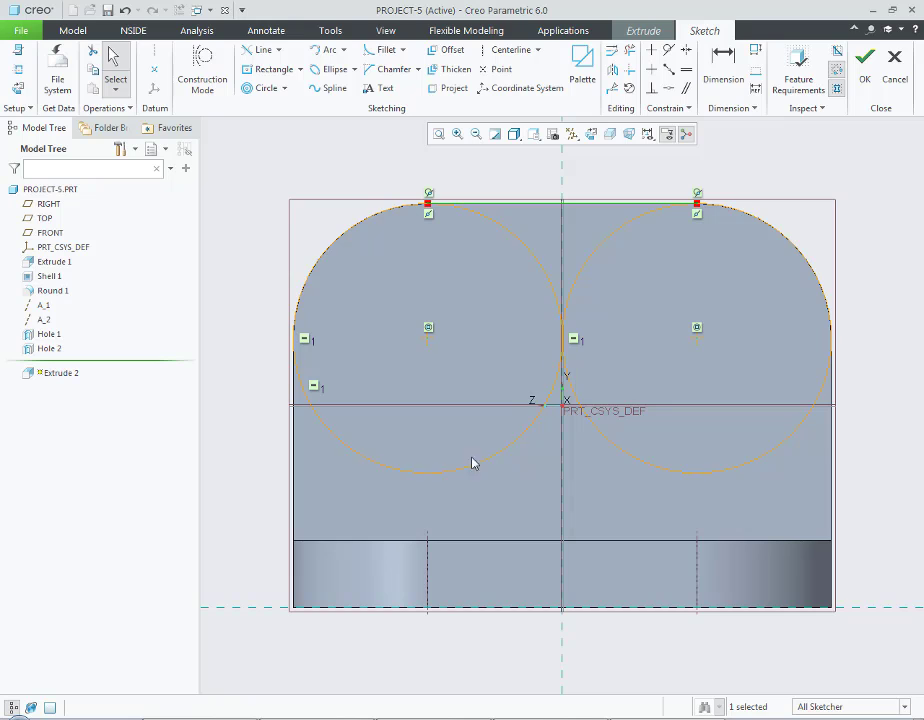
{"action": "left_click", "coordinate": [455, 490]}
{"action": "key", "text": "l"}
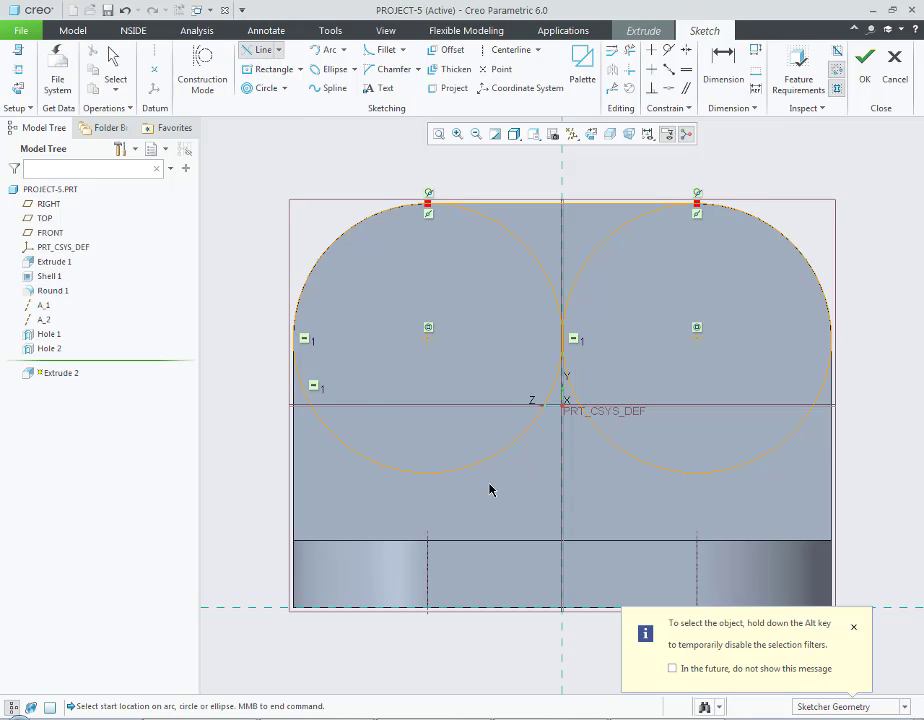
{"action": "left_click", "coordinate": [430, 476]}
{"action": "left_click", "coordinate": [696, 476]}
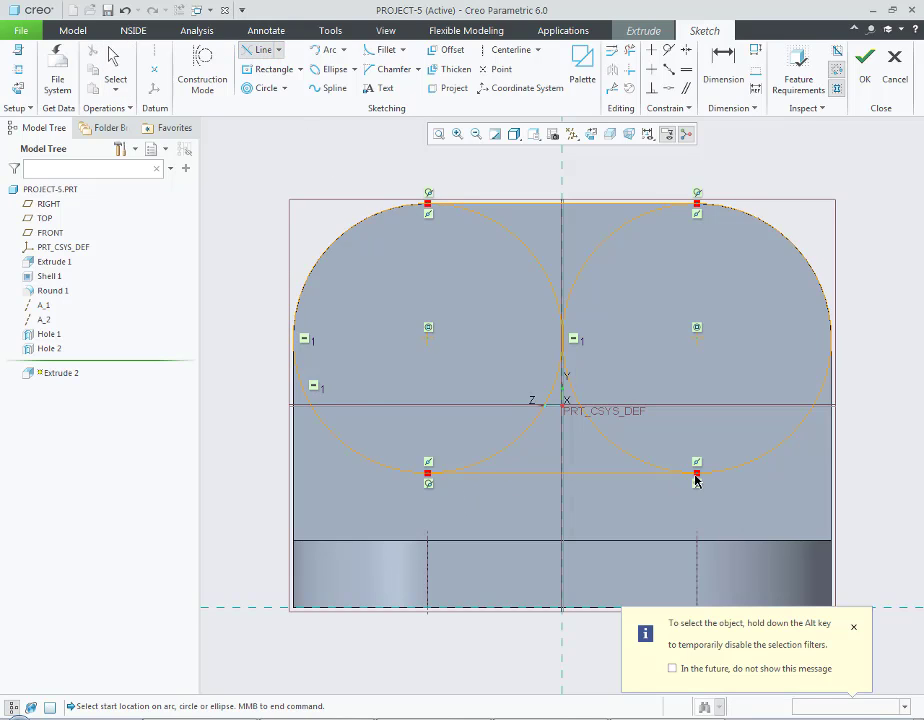
{"action": "left_click", "coordinate": [629, 49]}
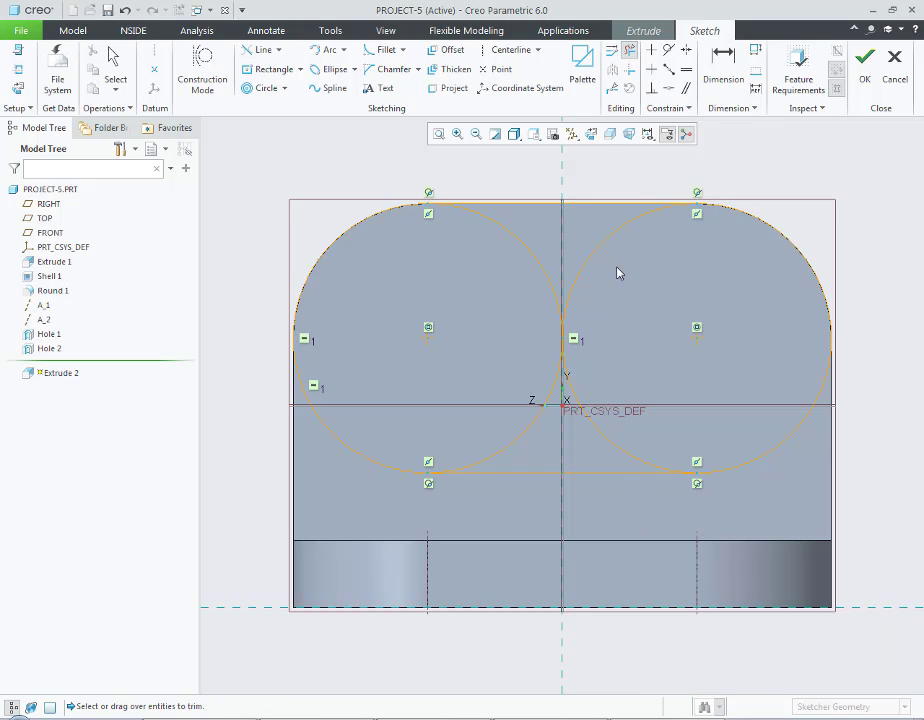
{"action": "mouse_move", "coordinate": [615, 266]}
{"action": "left_mouse_down"}
{"action": "mouse_move", "coordinate": [499, 378]}
{"action": "mouse_move", "coordinate": [590, 381]}
{"action": "left_mouse_up"}
Step: Extrude the obround sketch 1.00 deep to finish Extrude 2
{"action": "left_click", "coordinate": [864, 62]}
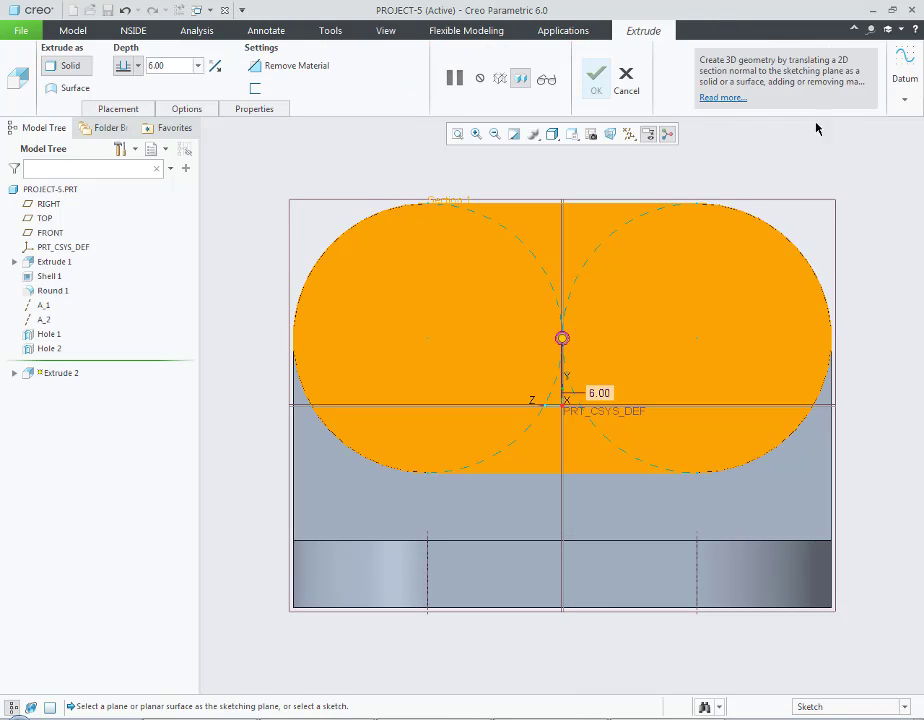
{"action": "type", "text": "1"}
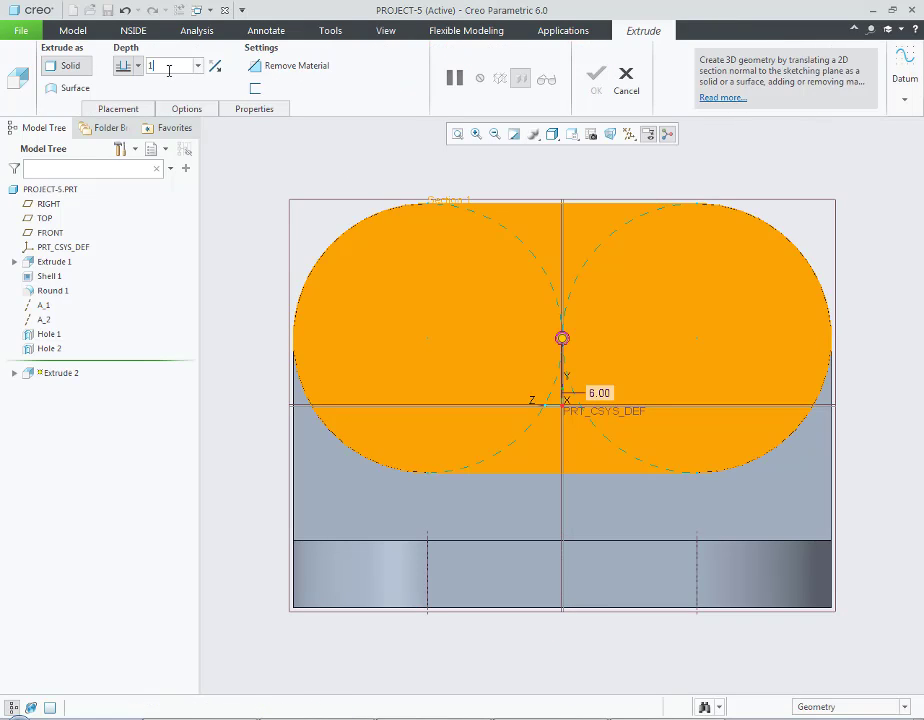
{"action": "key", "text": "Return"}
{"action": "key", "text": "ctrl+d"}
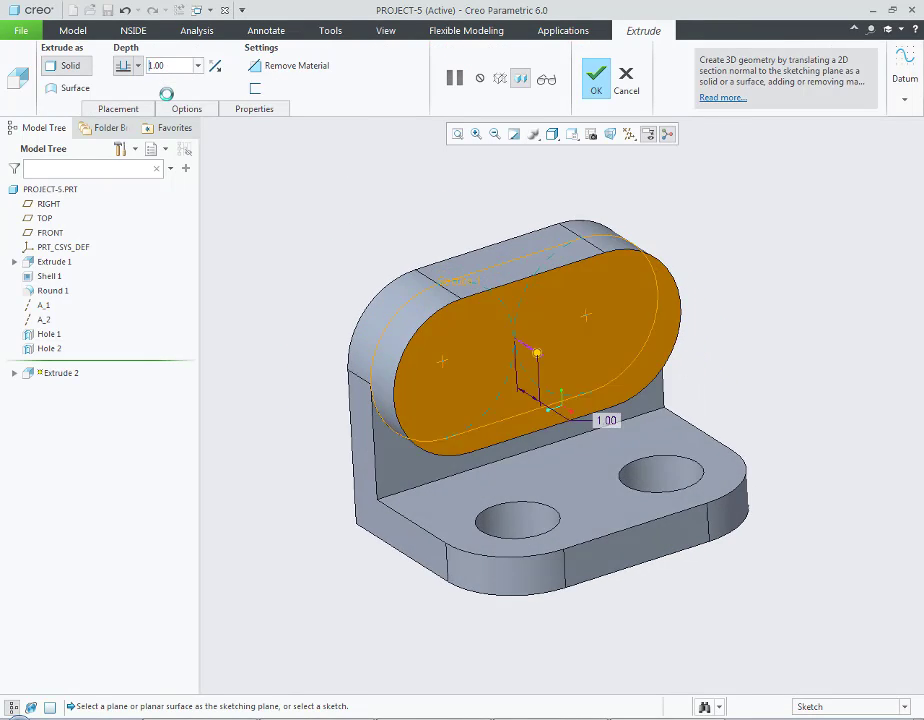
{"action": "left_click", "coordinate": [601, 91]}
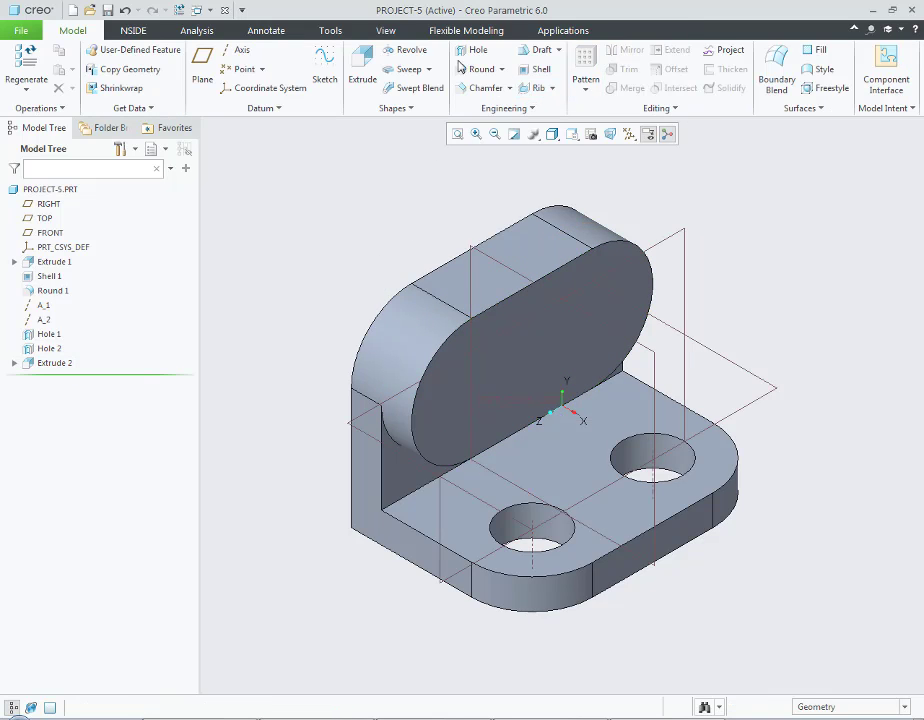
Step: Sketch an obround loop on the boss's front oval face, offset 1.00 inside its outline
{"action": "left_click", "coordinate": [361, 70]}
{"action": "left_click", "coordinate": [529, 350]}
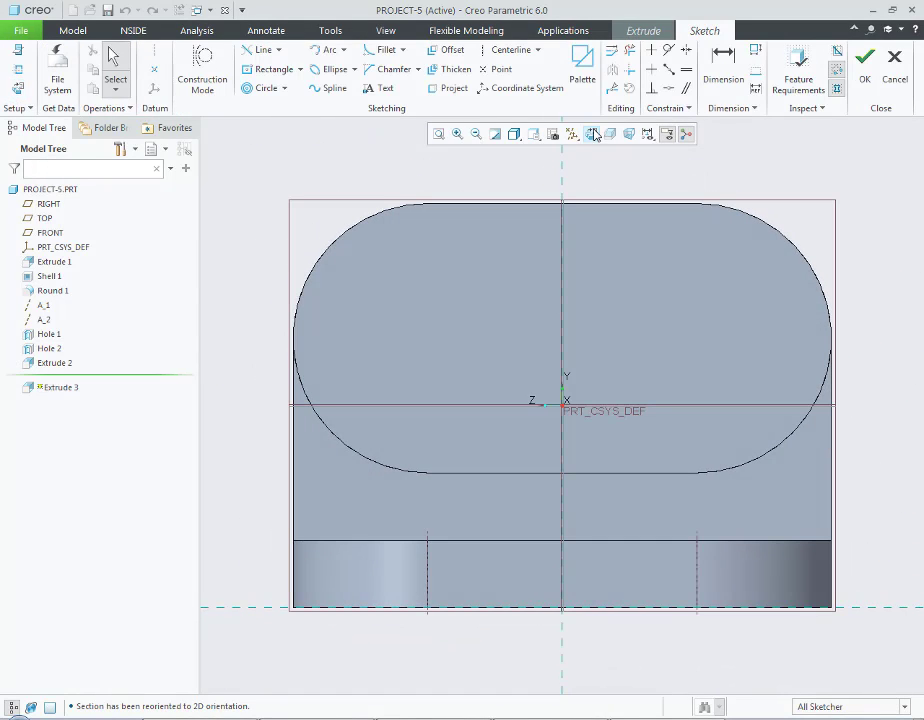
{"action": "left_click", "coordinate": [446, 49]}
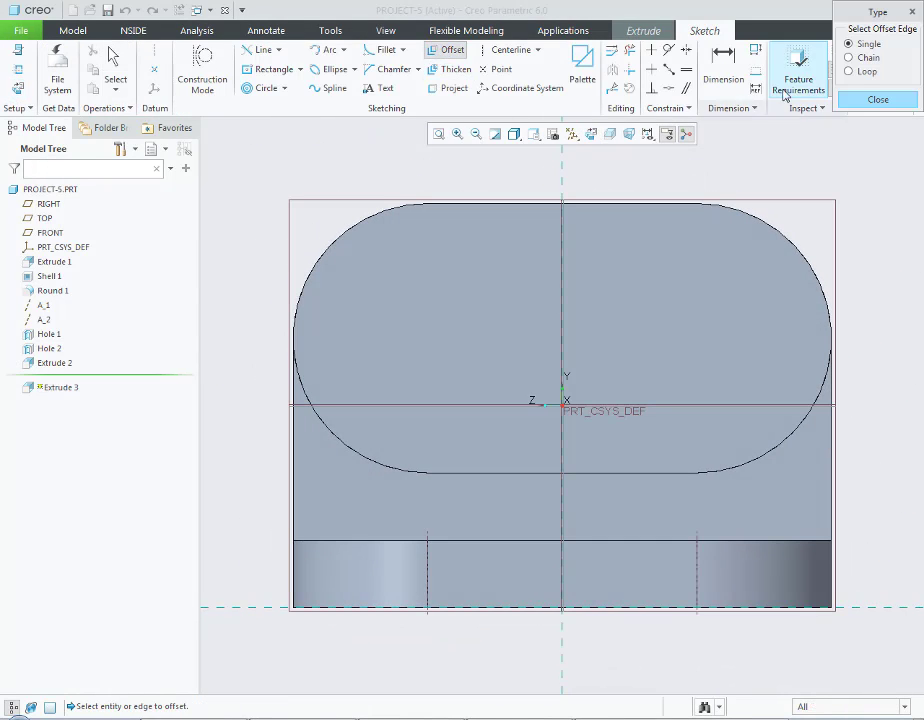
{"action": "left_click", "coordinate": [852, 71]}
{"action": "left_click", "coordinate": [783, 224]}
{"action": "type", "text": "-1"}
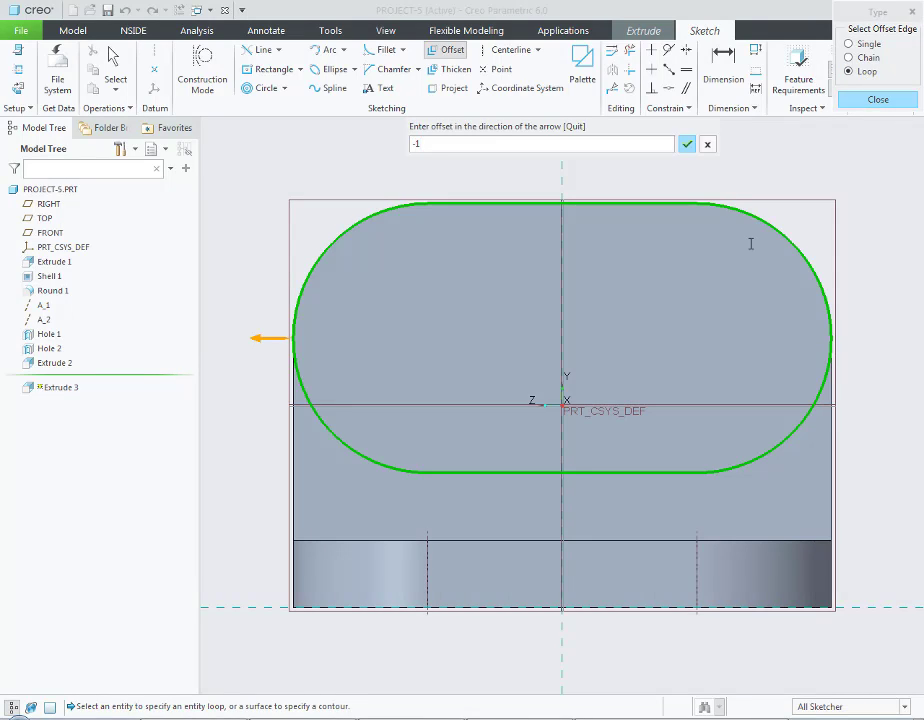
{"action": "key", "text": "Return"}
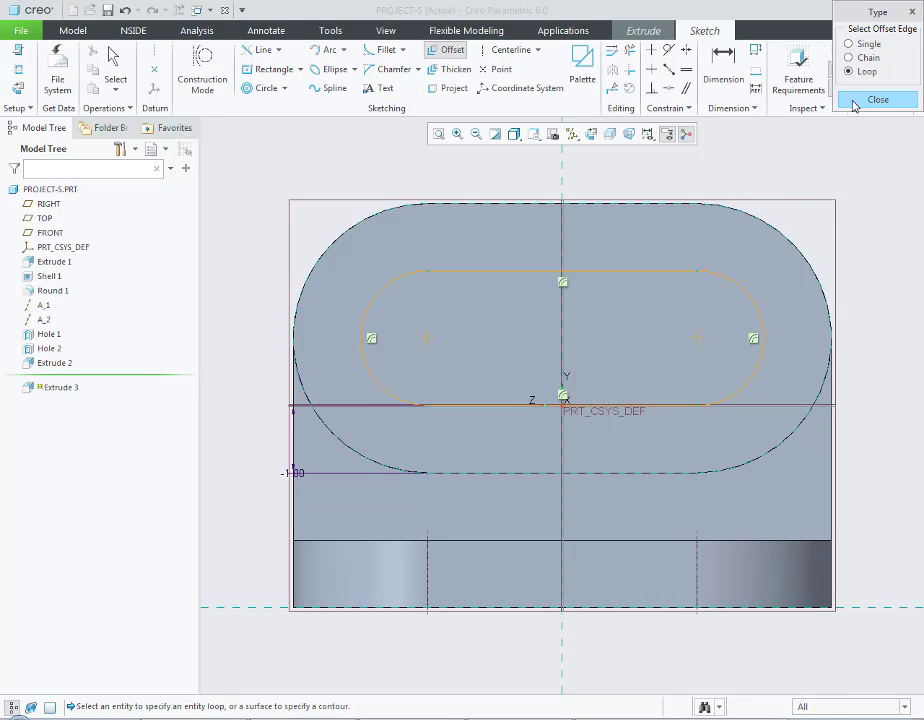
{"action": "left_click", "coordinate": [860, 99]}
{"action": "key", "text": "ctrl+d"}
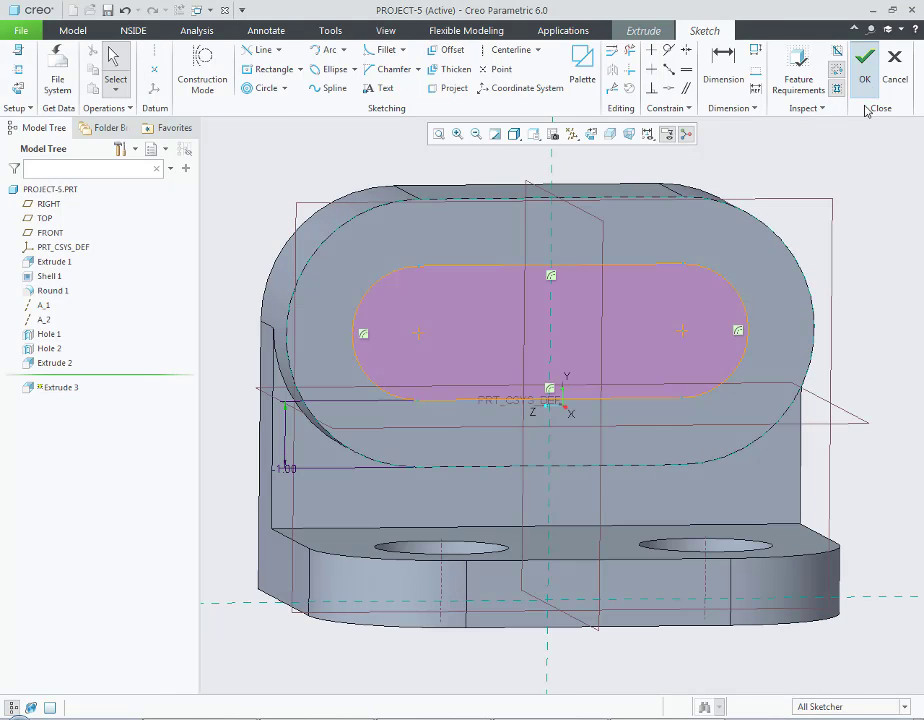
{"action": "left_click", "coordinate": [865, 75]}
Step: Make the extrusion a 4.00-deep material-removing cut directed into the boss
{"action": "left_click", "coordinate": [256, 65]}
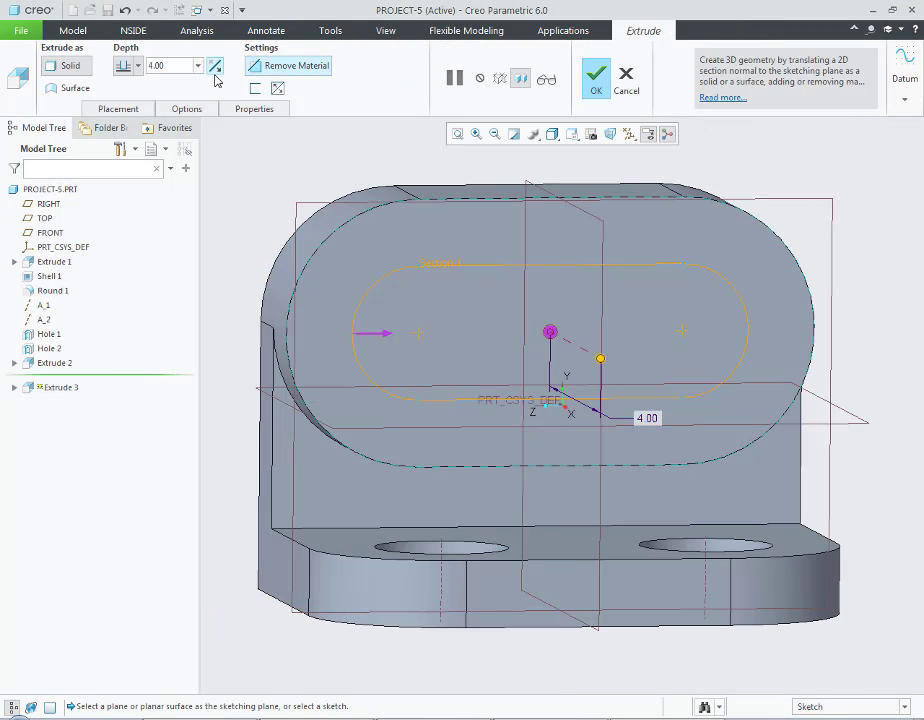
{"action": "left_click", "coordinate": [214, 65]}
{"action": "middle_click", "coordinate": [259, 224]}
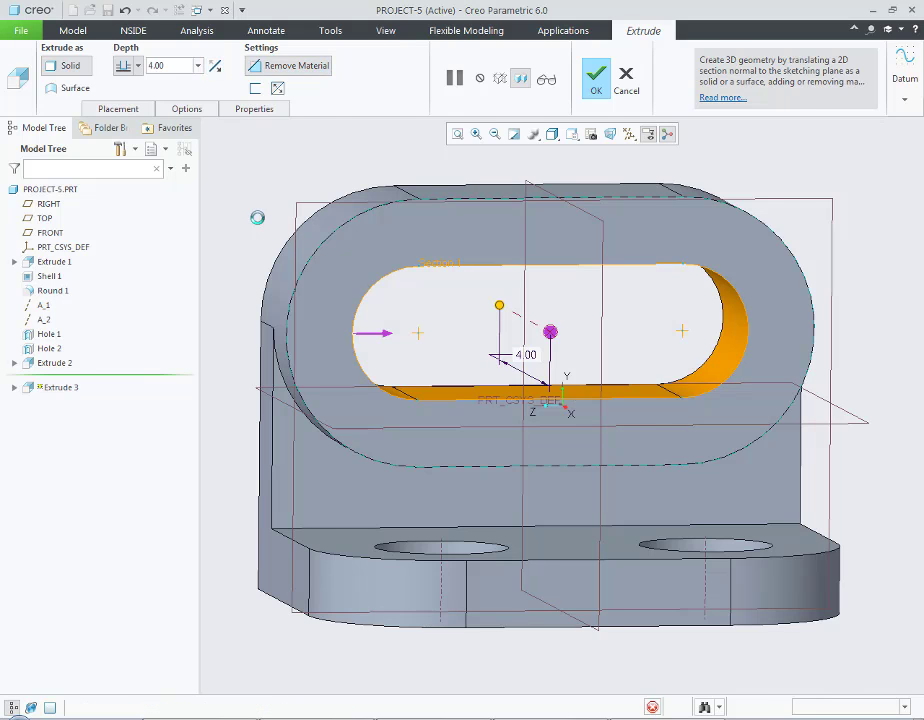
{"action": "key", "text": "ctrl+d"}
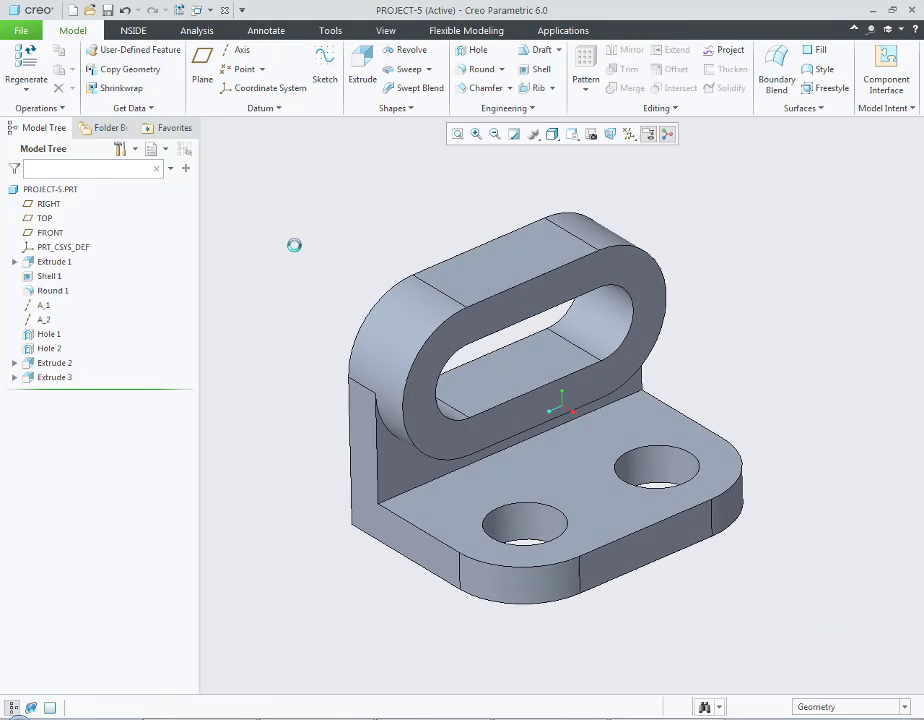
Step: Save PROJECT-5 after orbiting to inspect the new oval slot
{"action": "middle_click_drag", "start_coordinate": [296, 298], "coordinate": [318, 291]}
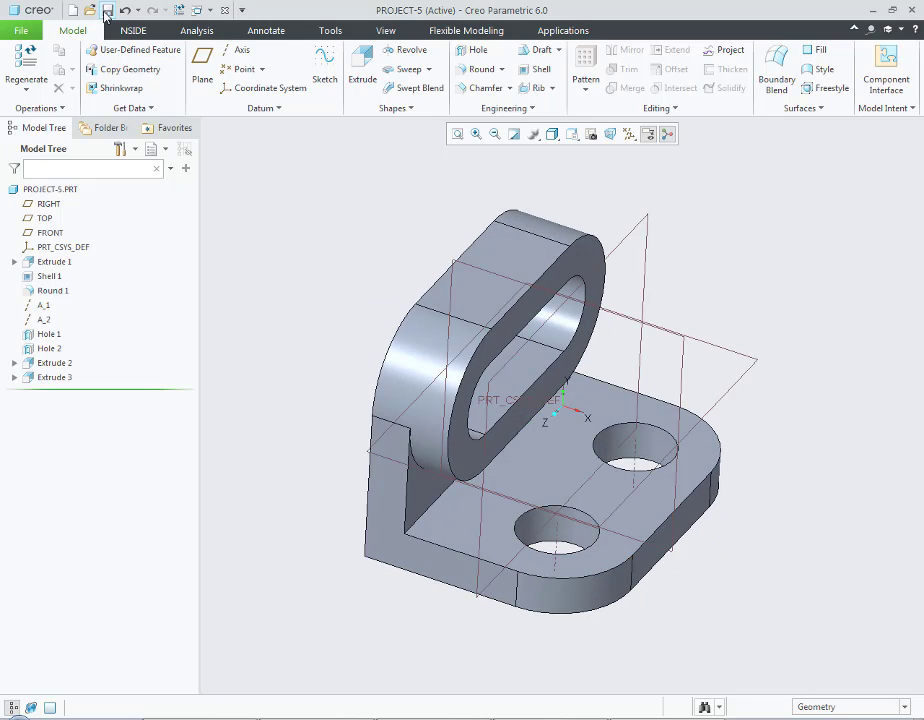
{"action": "left_click", "coordinate": [107, 10]}
{"action": "left_click", "coordinate": [343, 584]}
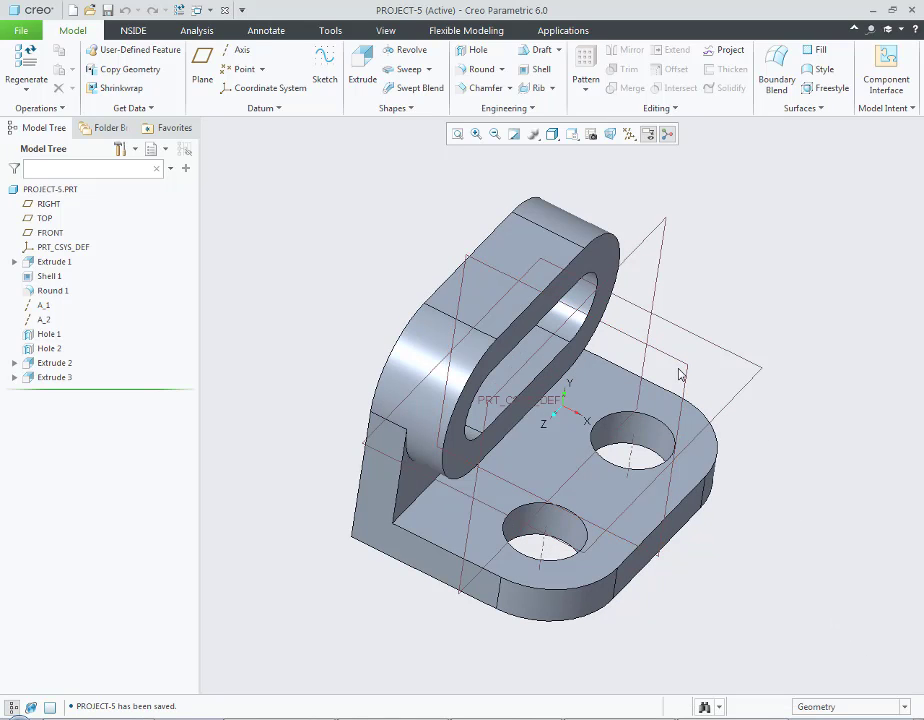
{"action": "middle_click_drag", "start_coordinate": [678, 371], "coordinate": [658, 340]}
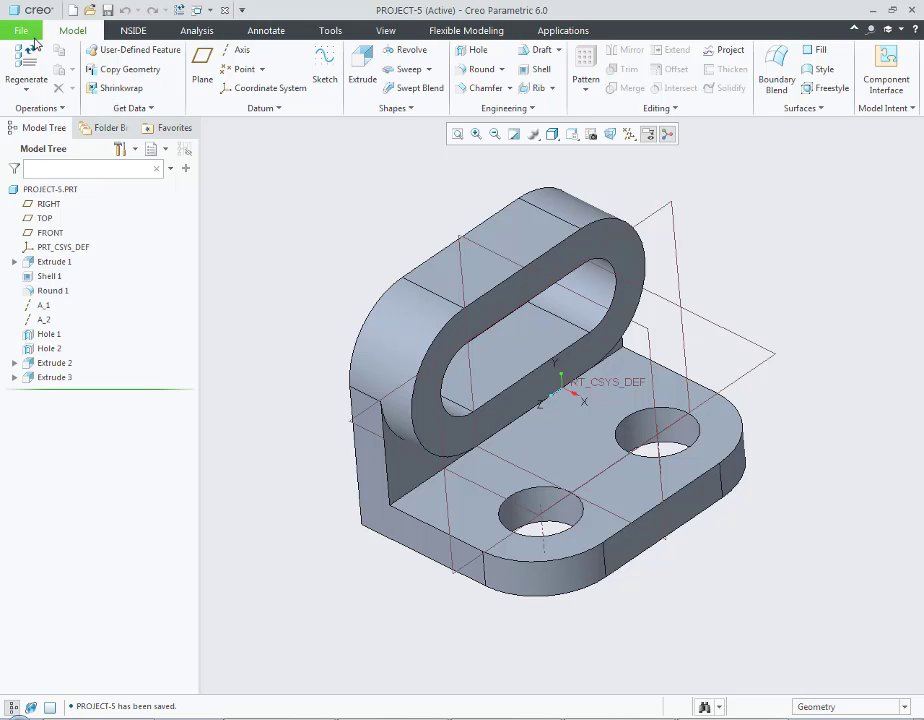
Step: Create a new drawing named PROJECT-5 without the default template
{"action": "left_click", "coordinate": [24, 33]}
{"action": "left_click", "coordinate": [40, 56]}
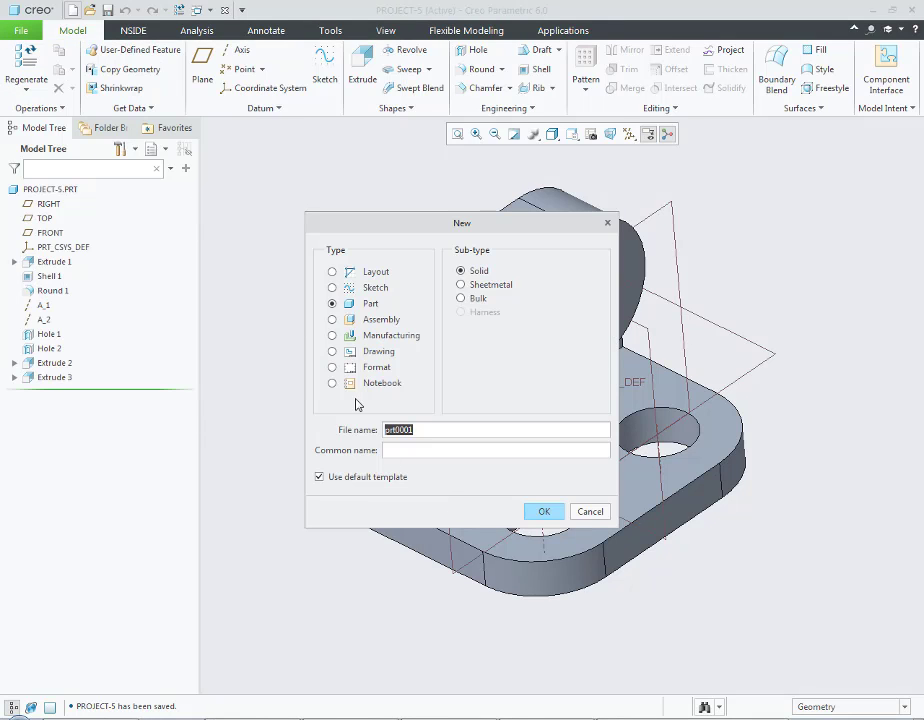
{"action": "left_click", "coordinate": [376, 351]}
{"action": "left_click", "coordinate": [370, 474]}
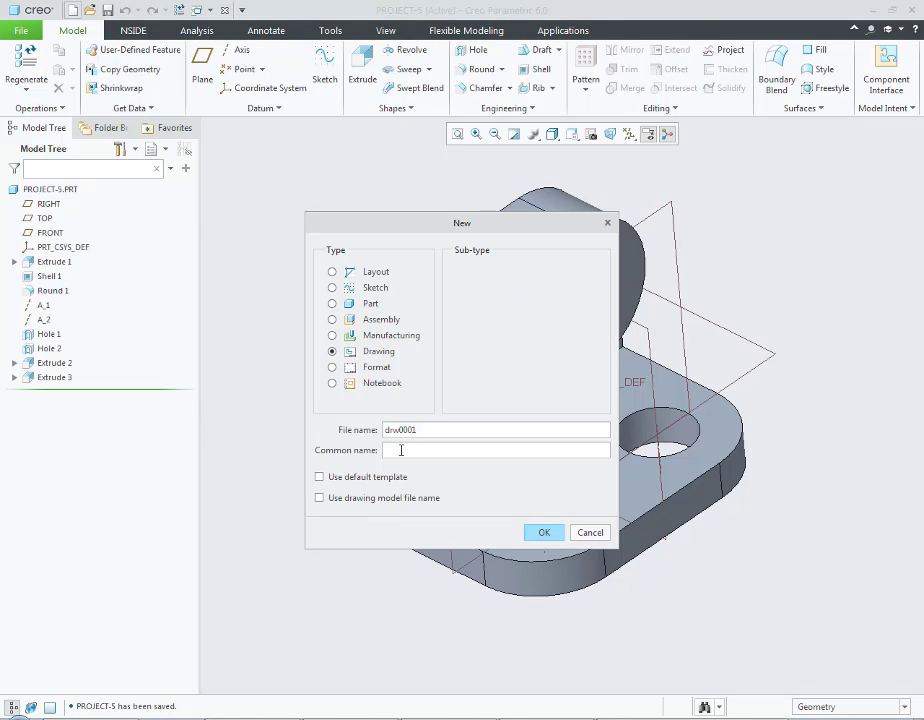
{"action": "type", "text": "Project-5"}
{"action": "left_click", "coordinate": [549, 533]}
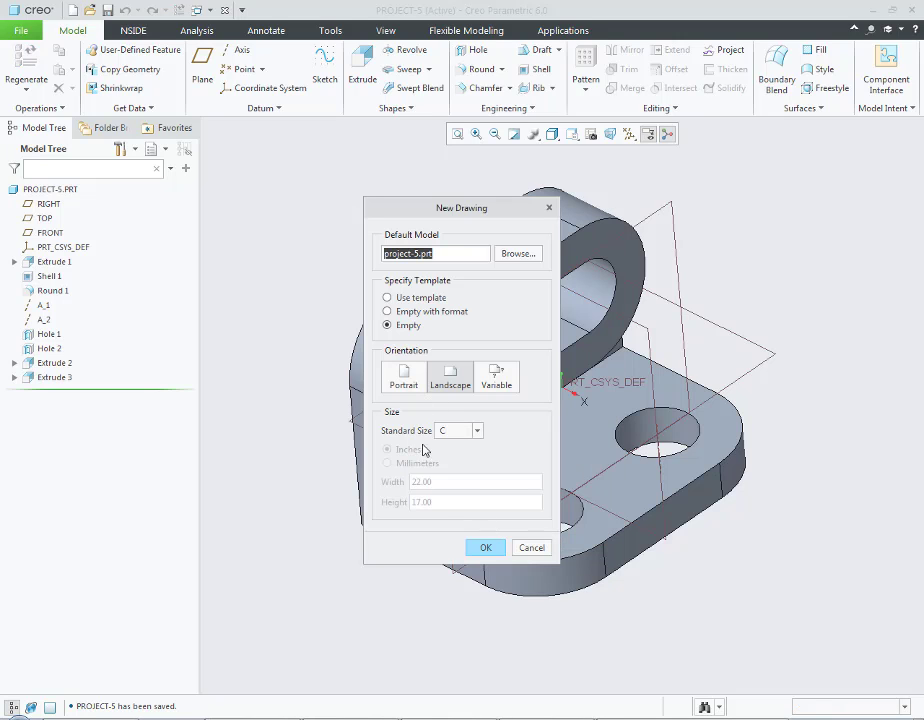
Step: Start the drawing empty with the c.frm format
{"action": "left_click", "coordinate": [437, 312]}
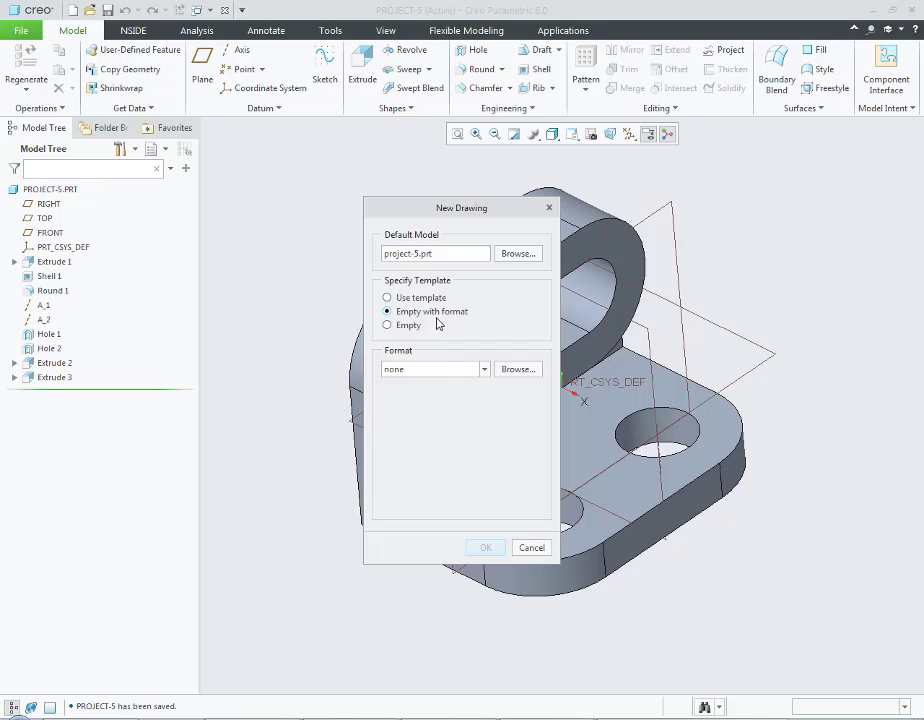
{"action": "left_click", "coordinate": [503, 375]}
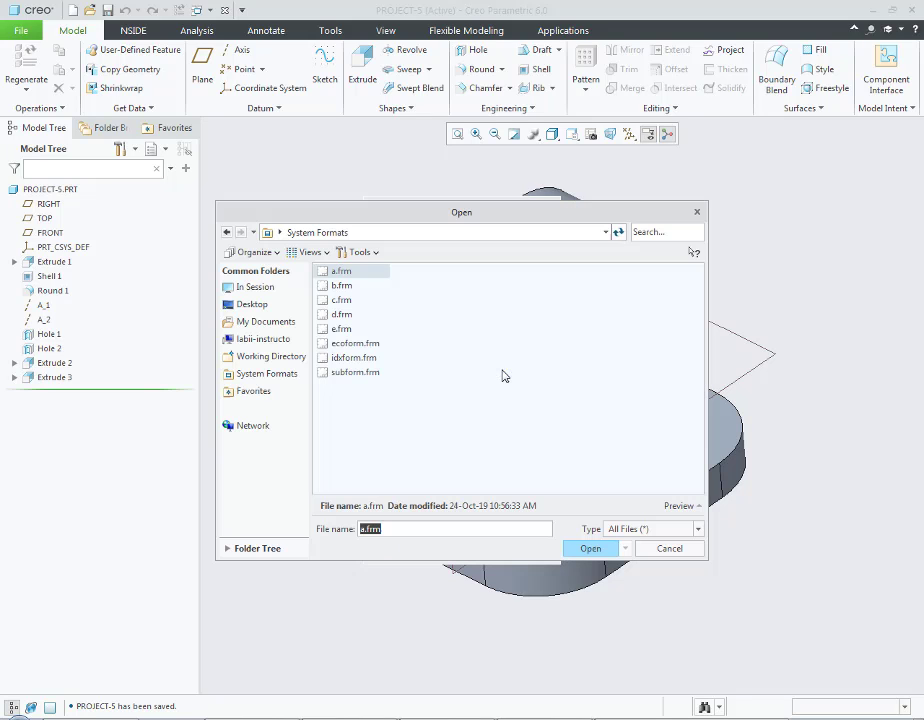
{"action": "left_click", "coordinate": [341, 300]}
{"action": "left_click", "coordinate": [585, 548]}
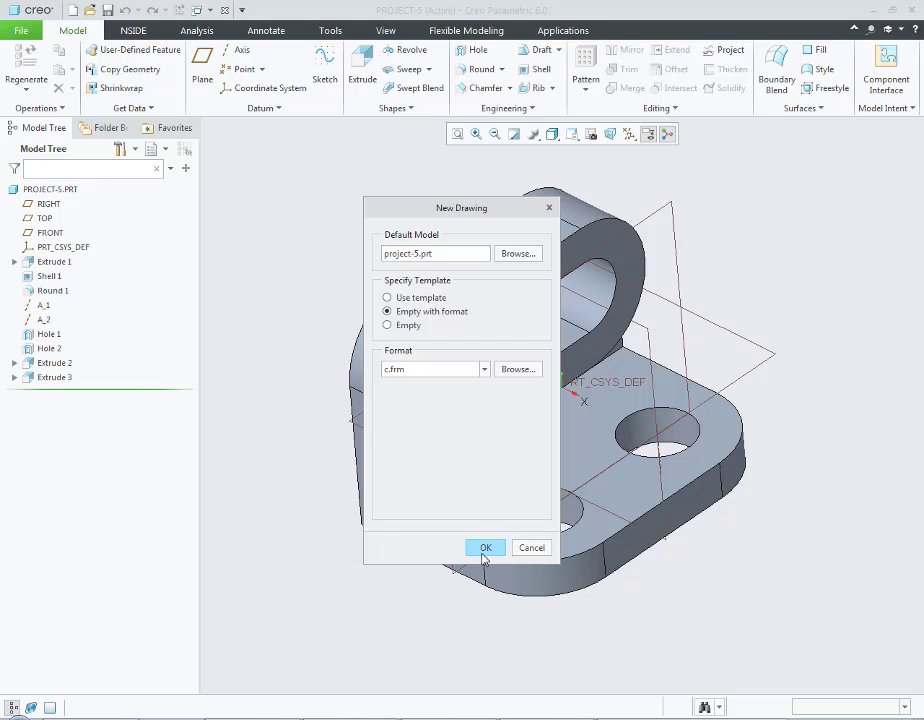
{"action": "left_click", "coordinate": [484, 550]}
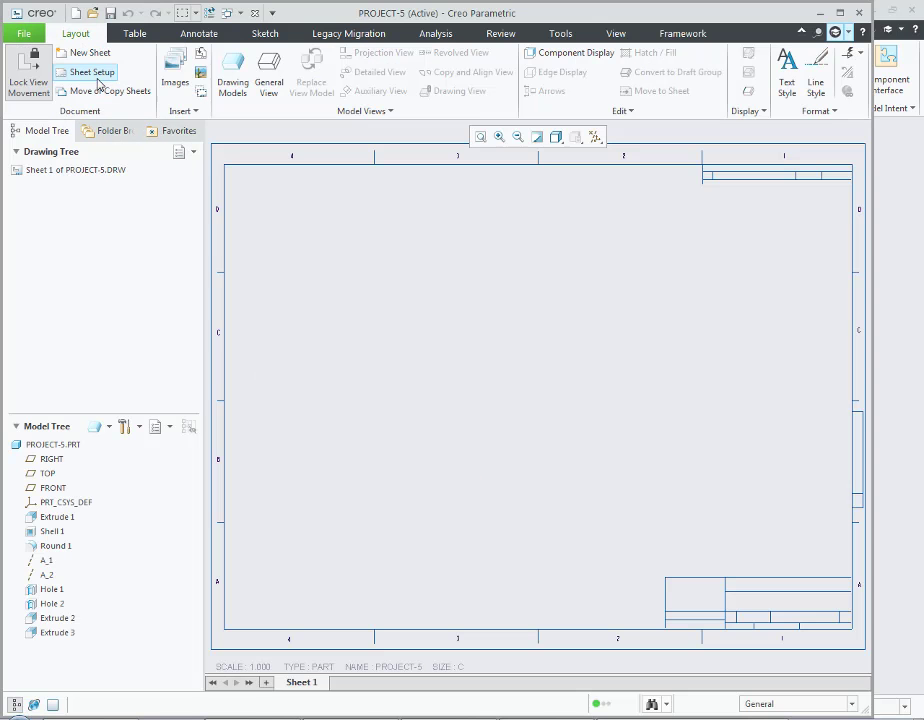
Step: Resize the sheet to a custom 17 × 22 inch portrait size, then check the reference PDF
{"action": "left_click", "coordinate": [92, 72]}
{"action": "left_click", "coordinate": [428, 333]}
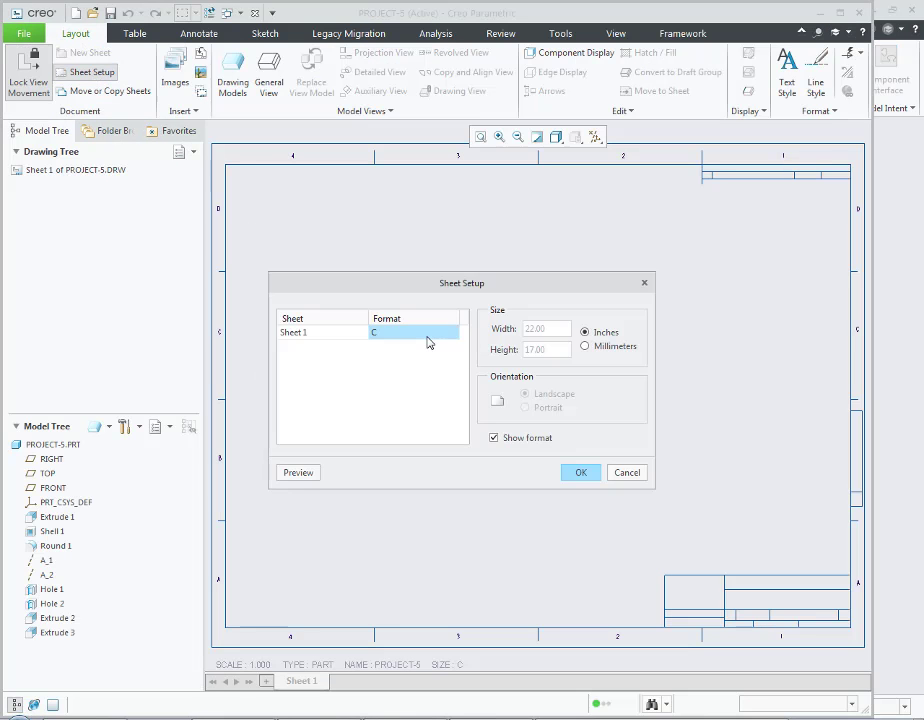
{"action": "left_click", "coordinate": [452, 332]}
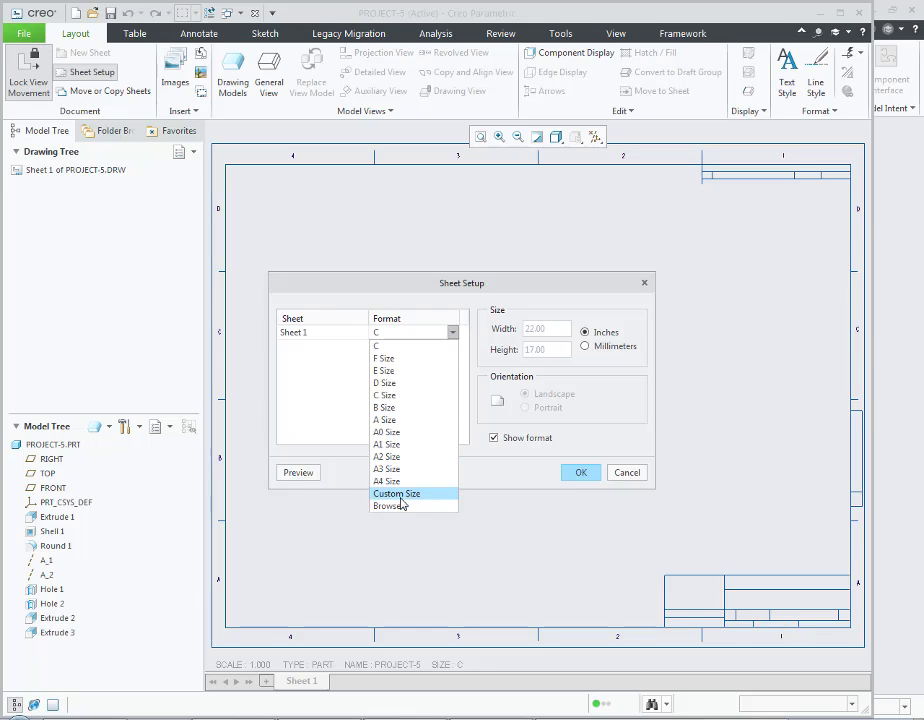
{"action": "left_click", "coordinate": [398, 495]}
{"action": "left_click", "coordinate": [525, 407]}
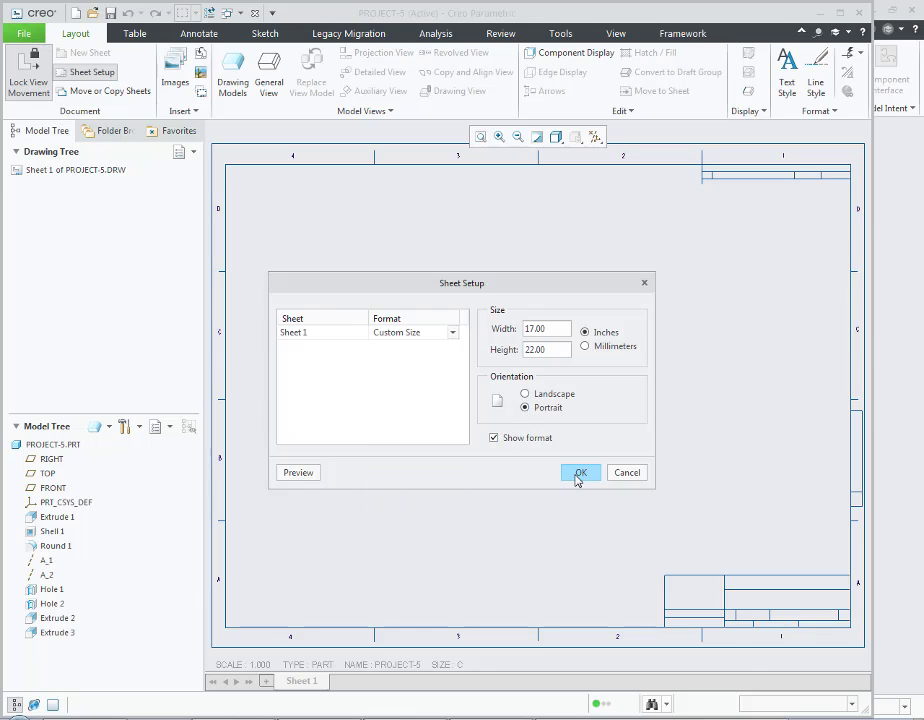
{"action": "left_click", "coordinate": [577, 477]}
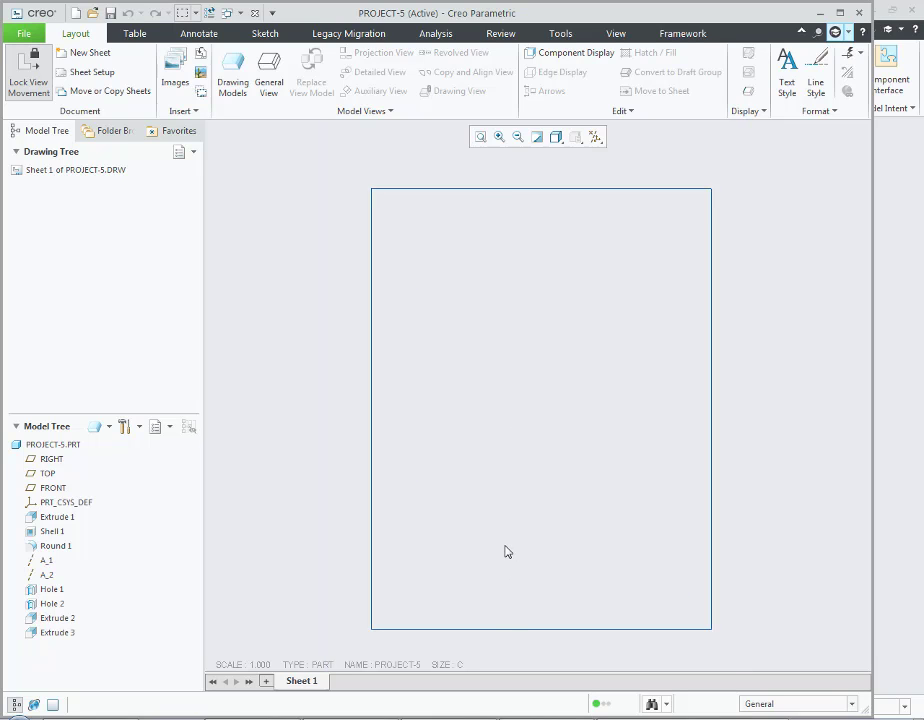
{"action": "key", "text": "alt+Tab"}
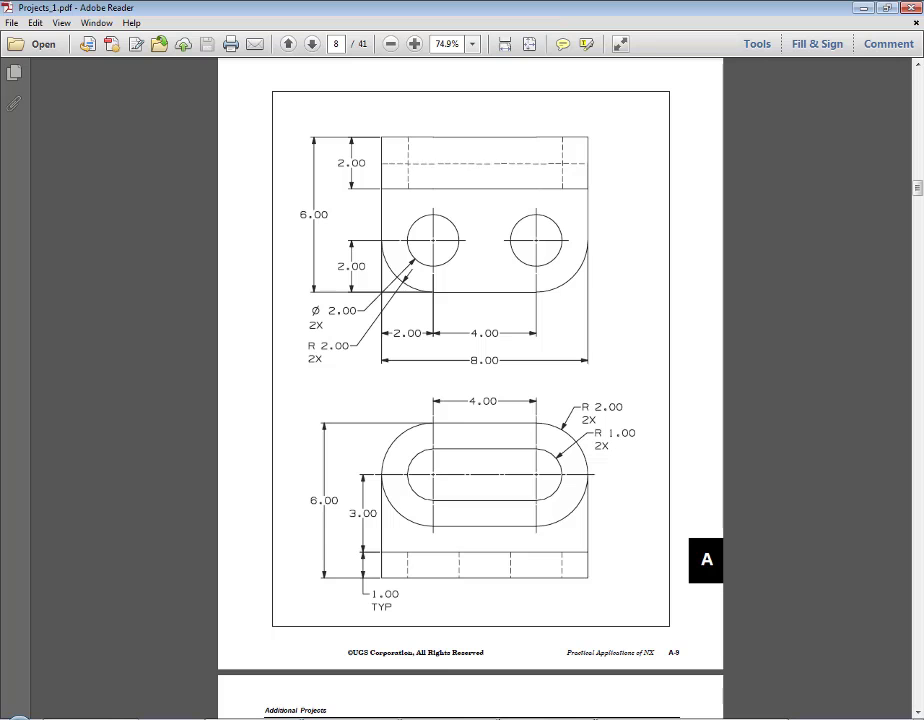
{"action": "key", "text": "alt+Tab"}
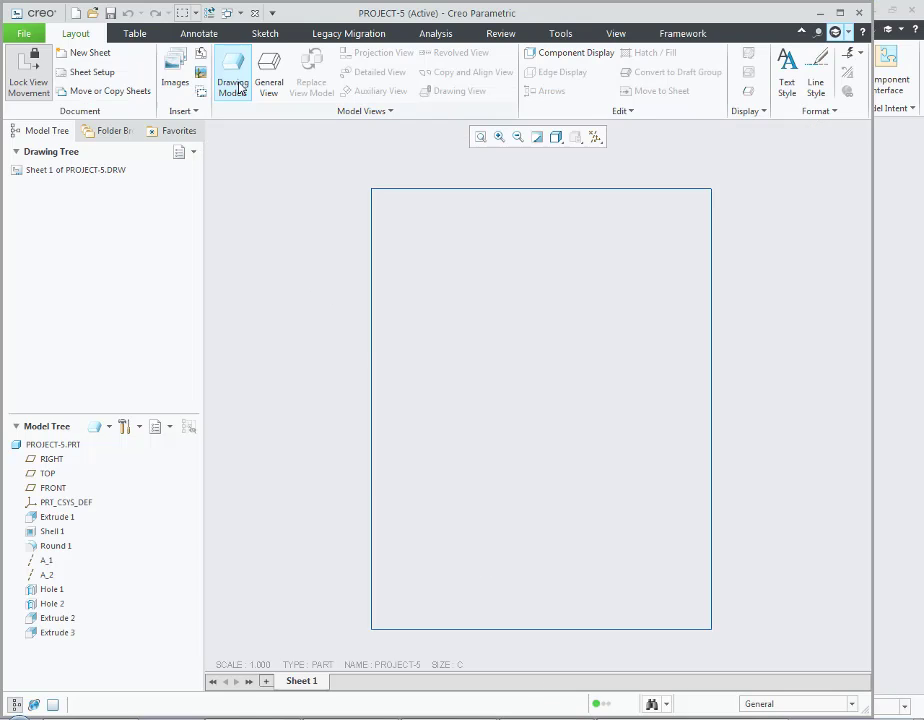
{"action": "left_click", "coordinate": [268, 76]}
{"action": "left_click", "coordinate": [475, 462]}
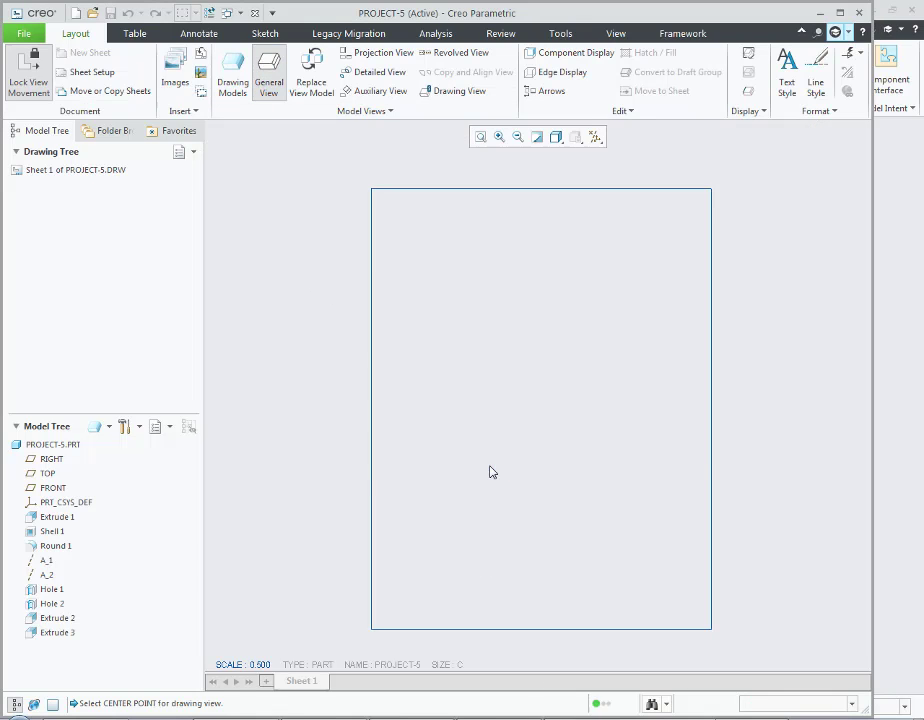
{"action": "left_click", "coordinate": [490, 472]}
{"action": "left_click", "coordinate": [643, 381]}
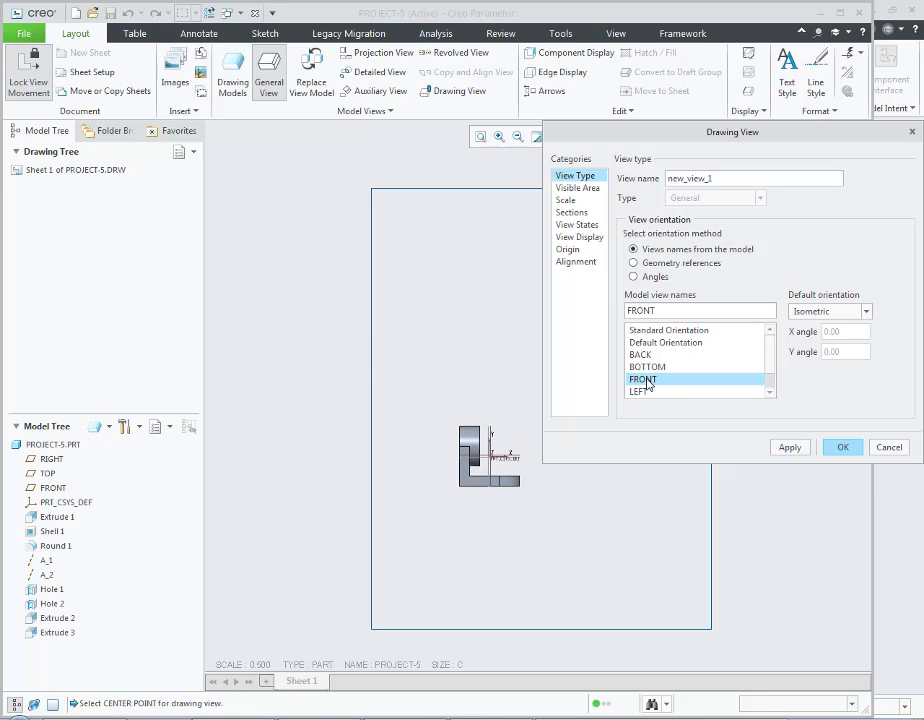
Step: Cancel the view placement and inspect PROJECT-5.PRT in its FRONT and default orientations
{"action": "left_click", "coordinate": [889, 447]}
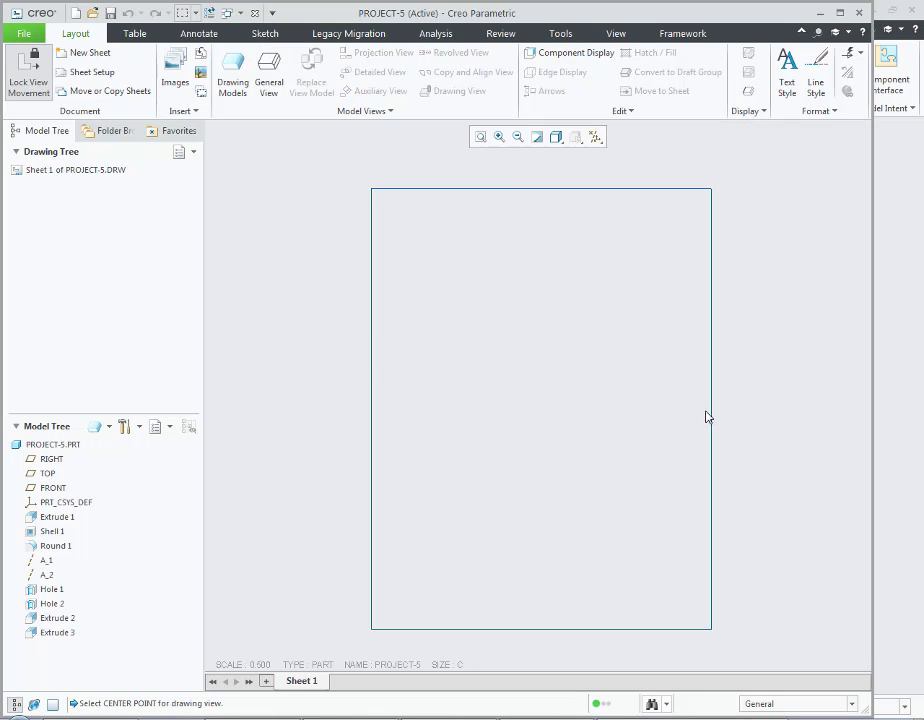
{"action": "left_click", "coordinate": [239, 13]}
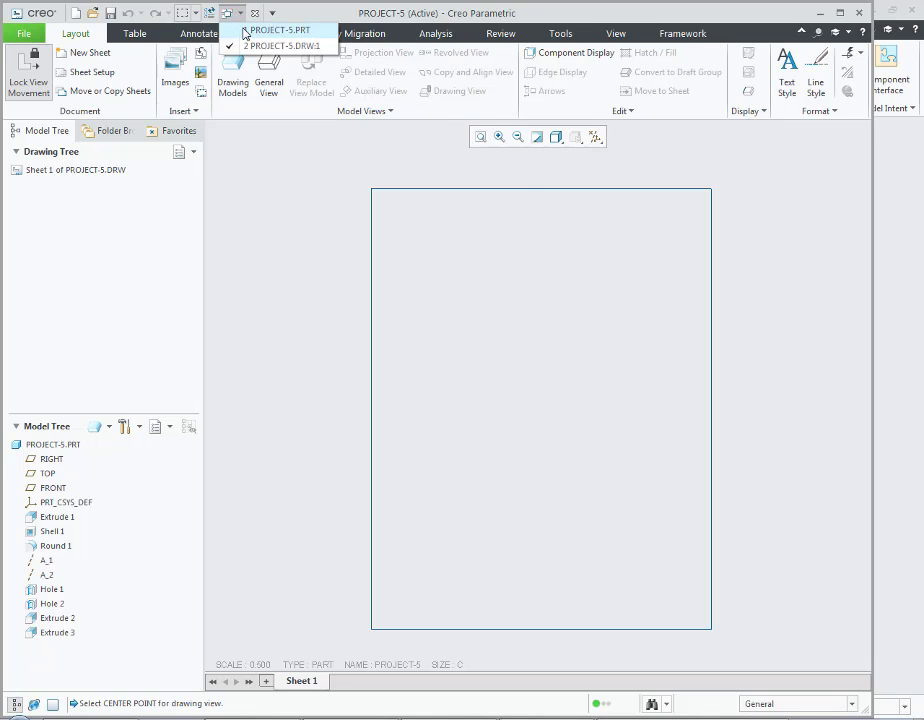
{"action": "left_click", "coordinate": [245, 30]}
{"action": "middle_click_drag", "start_coordinate": [362, 297], "coordinate": [355, 303]}
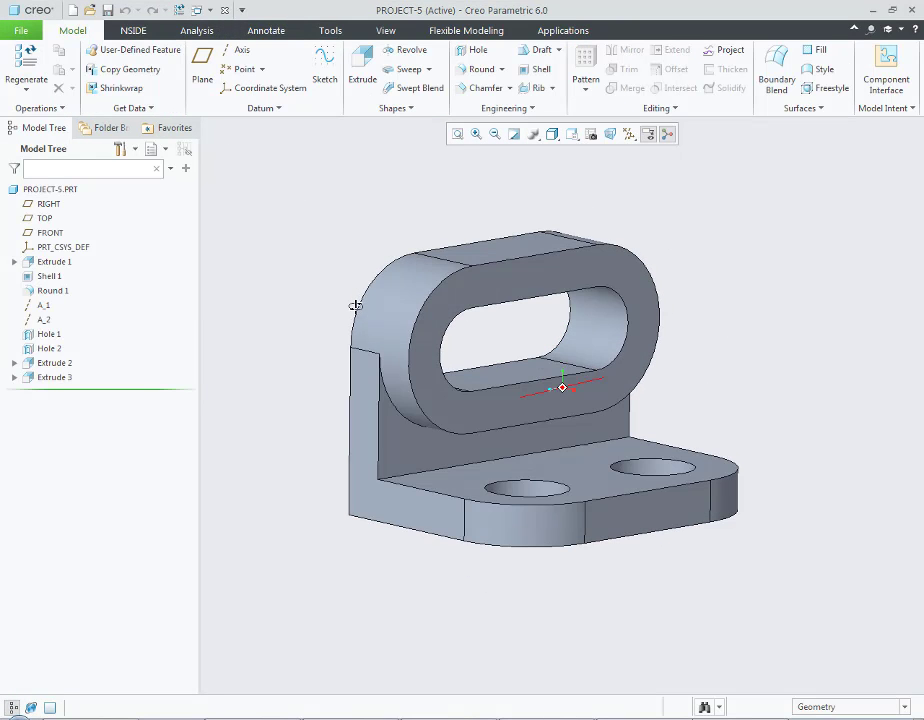
{"action": "left_click", "coordinate": [552, 134]}
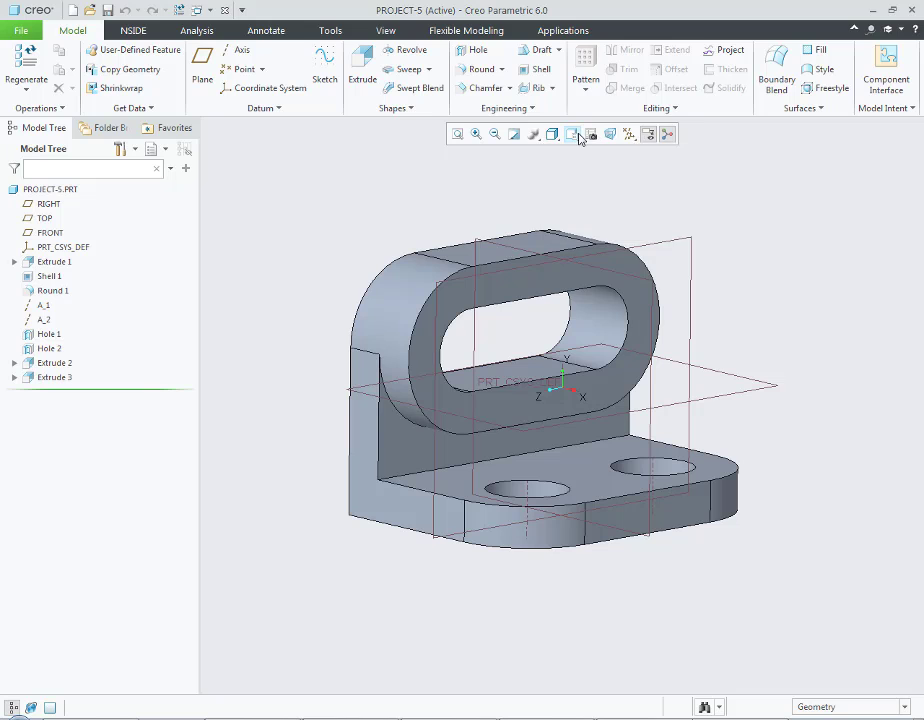
{"action": "left_click", "coordinate": [572, 134]}
{"action": "left_click", "coordinate": [603, 205]}
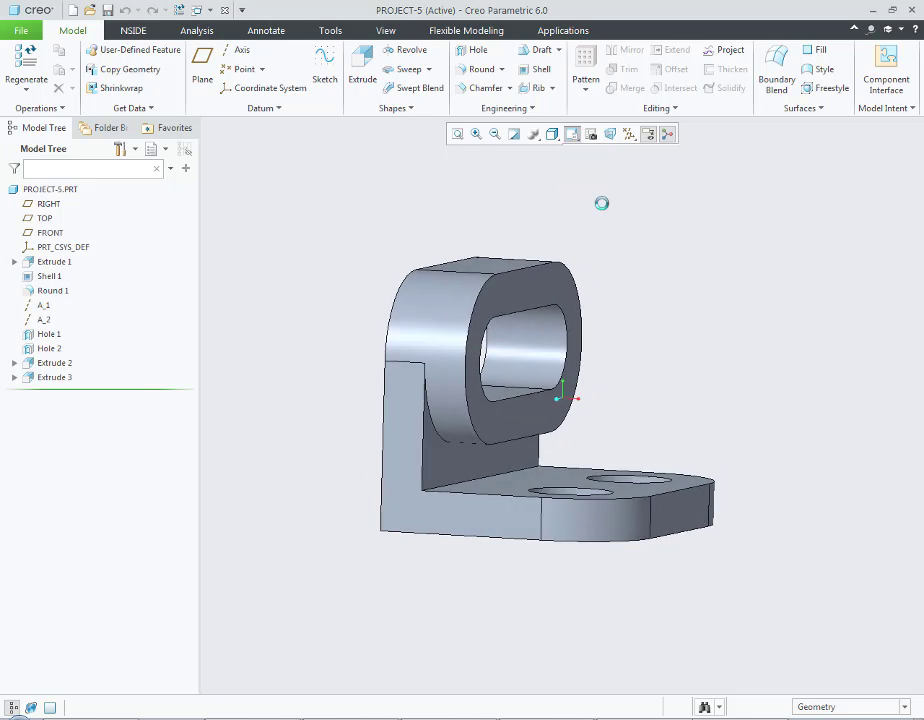
{"action": "middle_click_drag", "start_coordinate": [579, 233], "coordinate": [429, 241]}
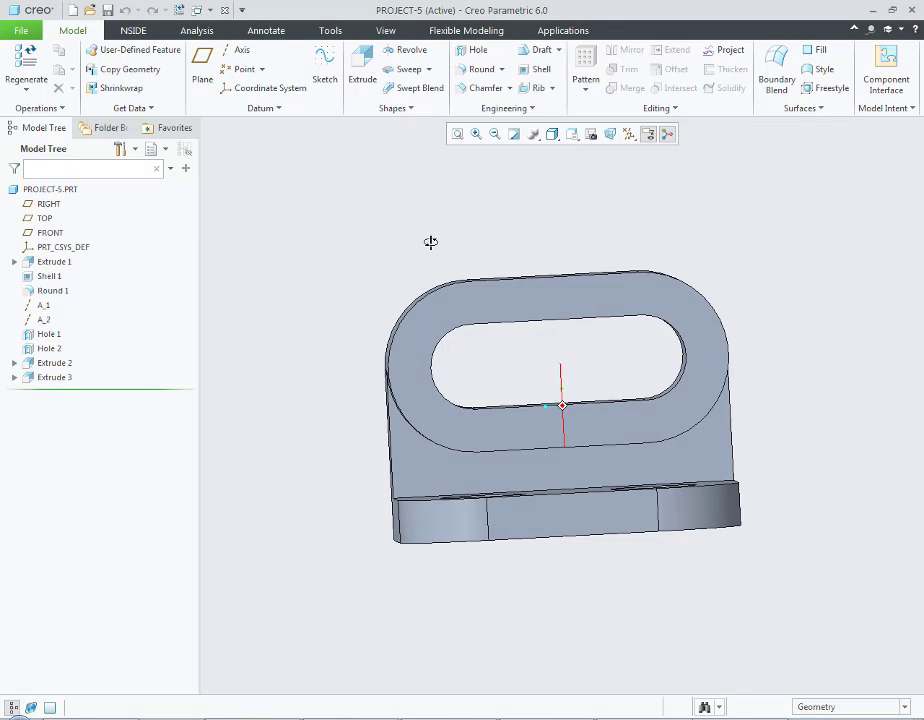
{"action": "key", "text": "ctrl+d"}
Step: Reorient with the slotted boss face as Front and a base surface as Top, saved as F
{"action": "left_click", "coordinate": [576, 139]}
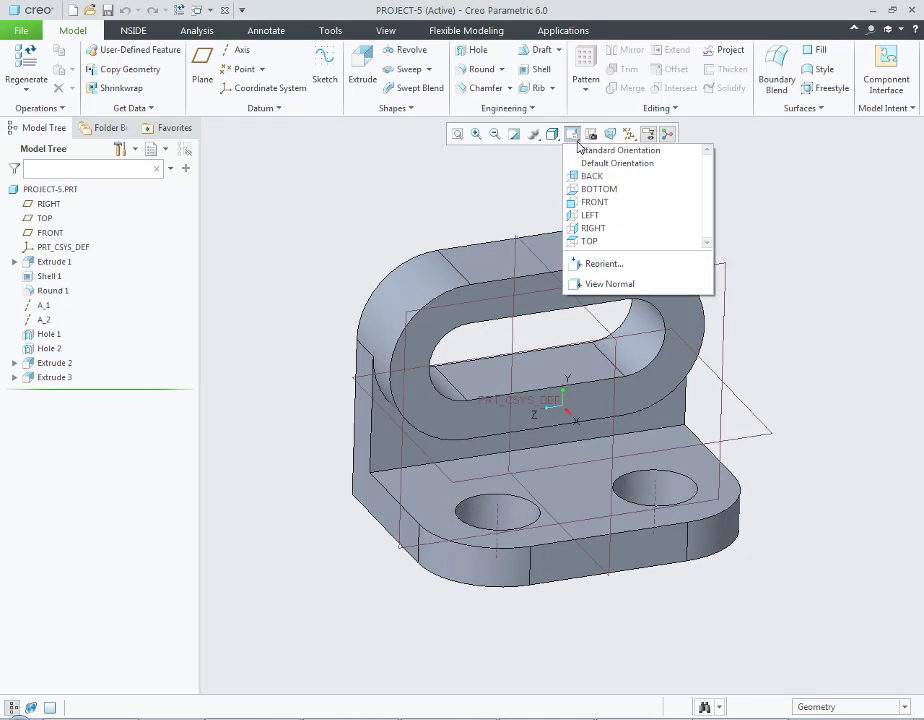
{"action": "left_click", "coordinate": [590, 263]}
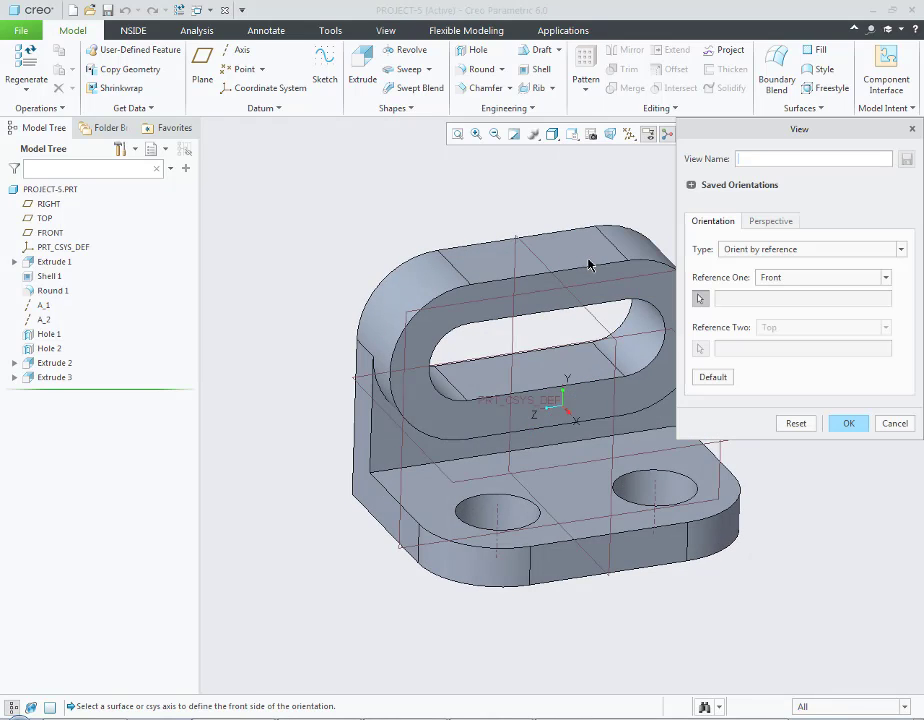
{"action": "left_click", "coordinate": [643, 390]}
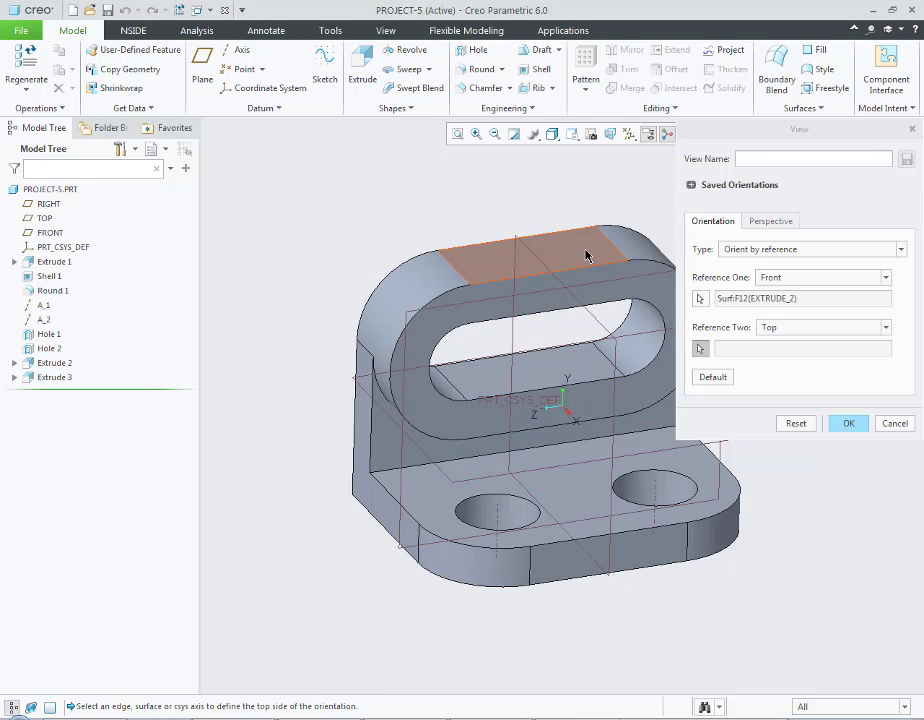
{"action": "left_click", "coordinate": [586, 256]}
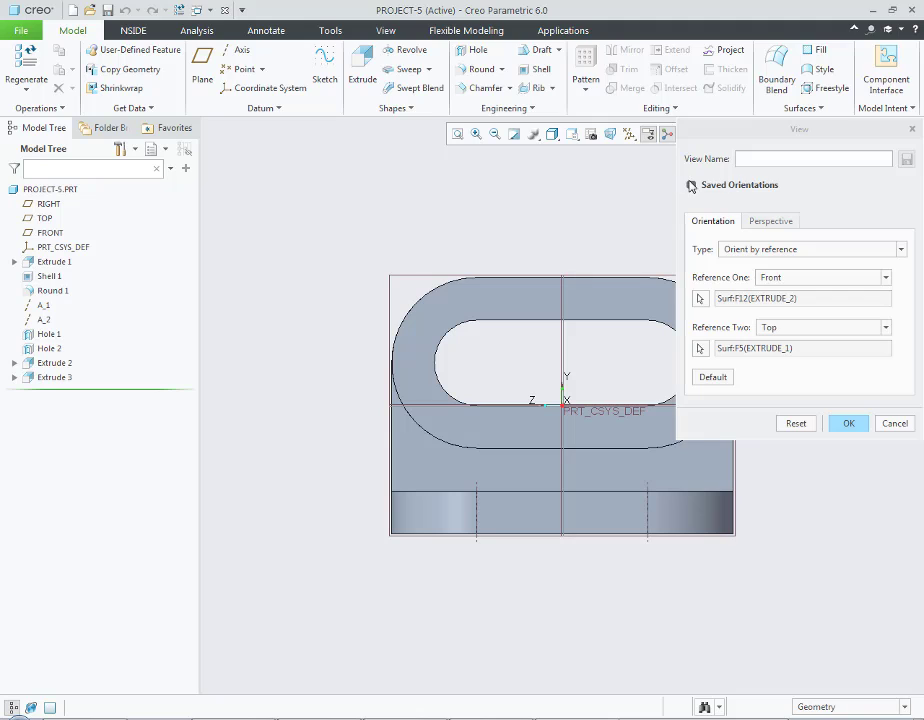
{"action": "left_click", "coordinate": [691, 186]}
{"action": "type", "text": "F"}
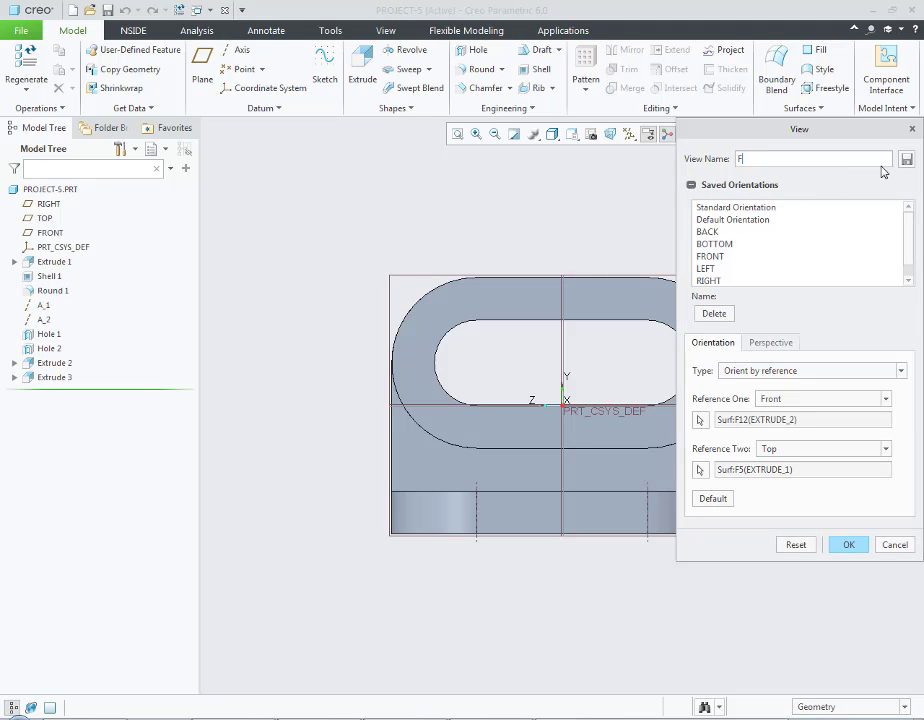
{"action": "left_click", "coordinate": [906, 159]}
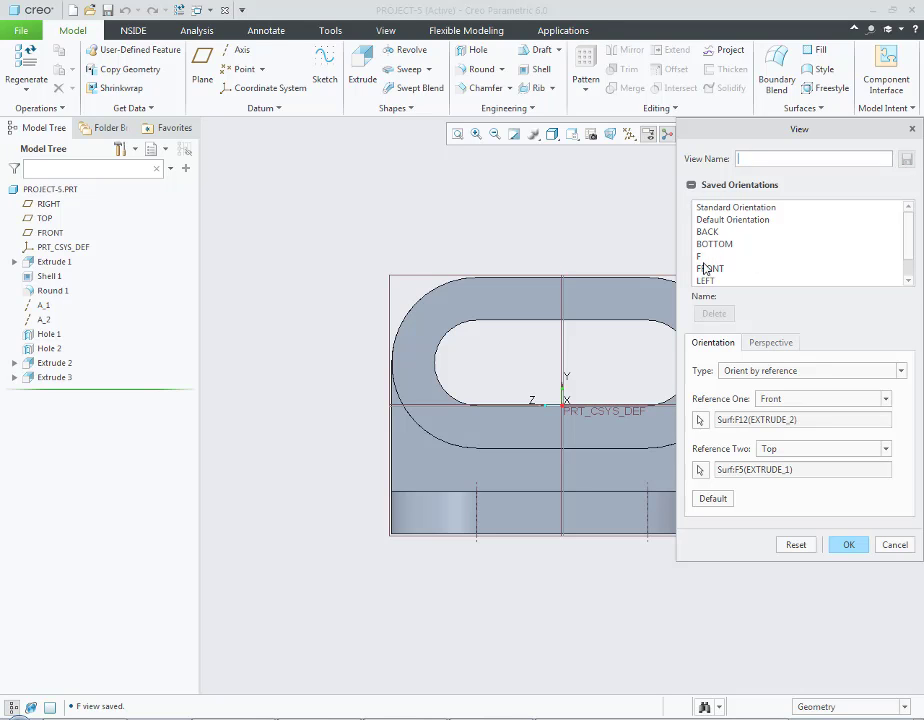
Step: Close the orientation dialog and restore the saved F view of the part
{"action": "left_click", "coordinate": [842, 545]}
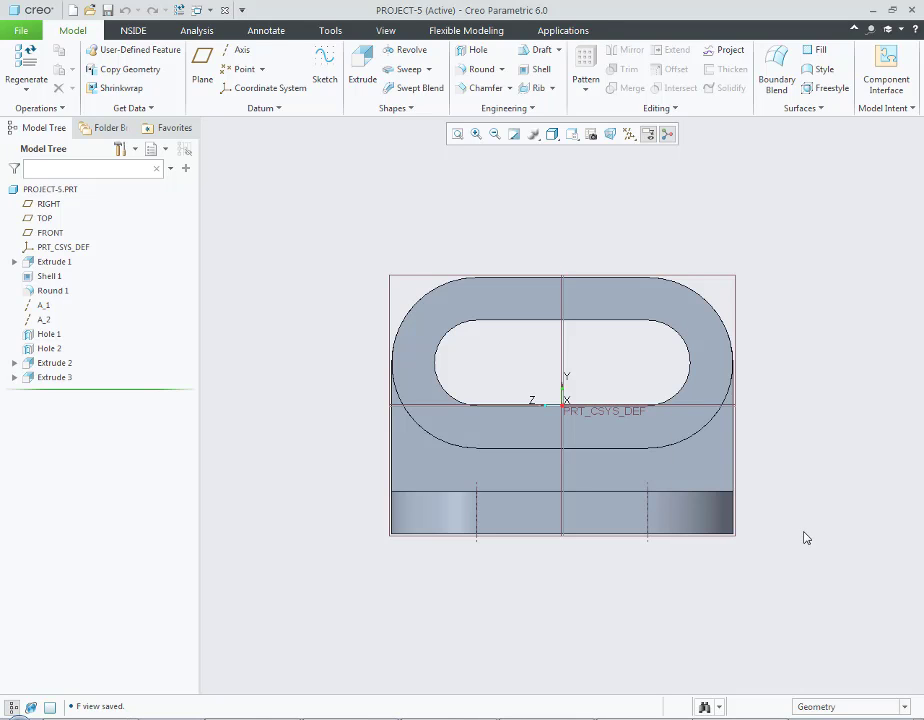
{"action": "mouse_move", "coordinate": [804, 538]}
{"action": "middle_mouse_down"}
{"action": "mouse_move", "coordinate": [710, 512]}
{"action": "mouse_move", "coordinate": [612, 441]}
{"action": "middle_mouse_up"}
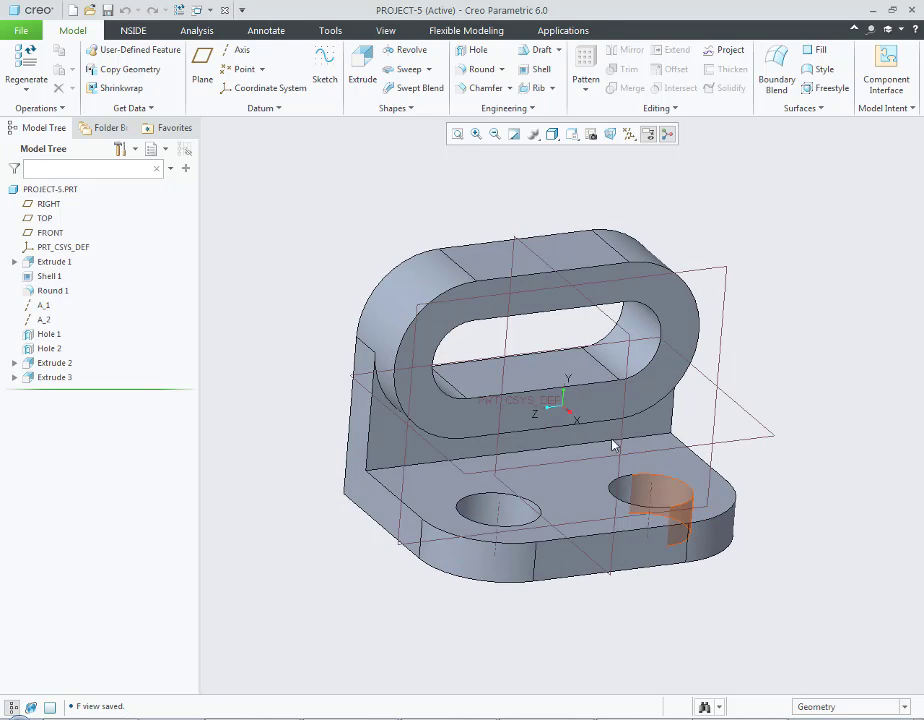
{"action": "left_click", "coordinate": [571, 134]}
{"action": "left_click", "coordinate": [586, 201]}
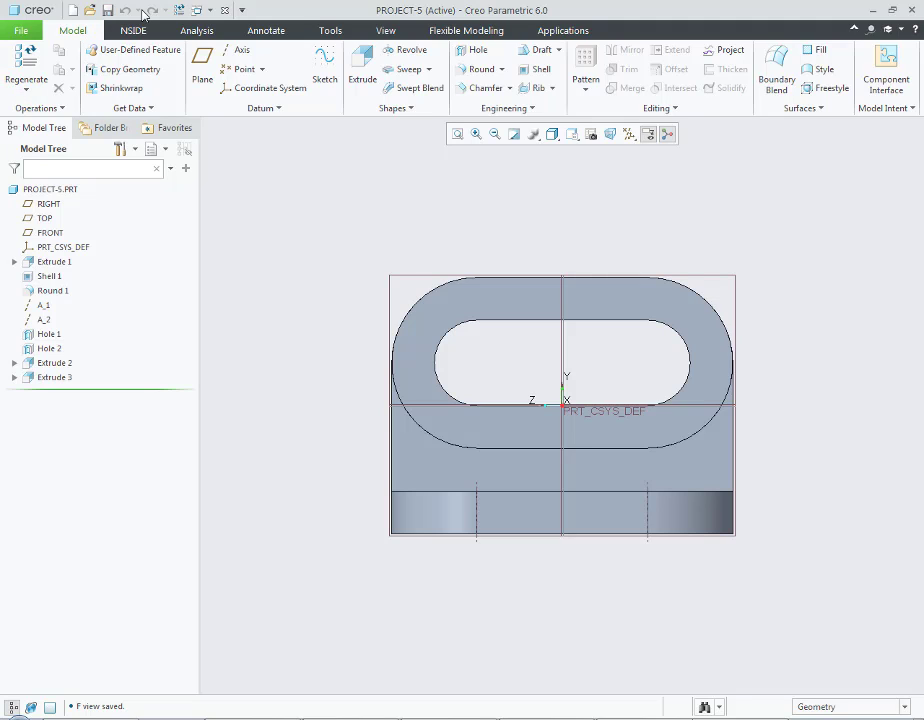
Step: Switch back to PROJECT-5.DRW and begin placing a General View
{"action": "left_click", "coordinate": [212, 10]}
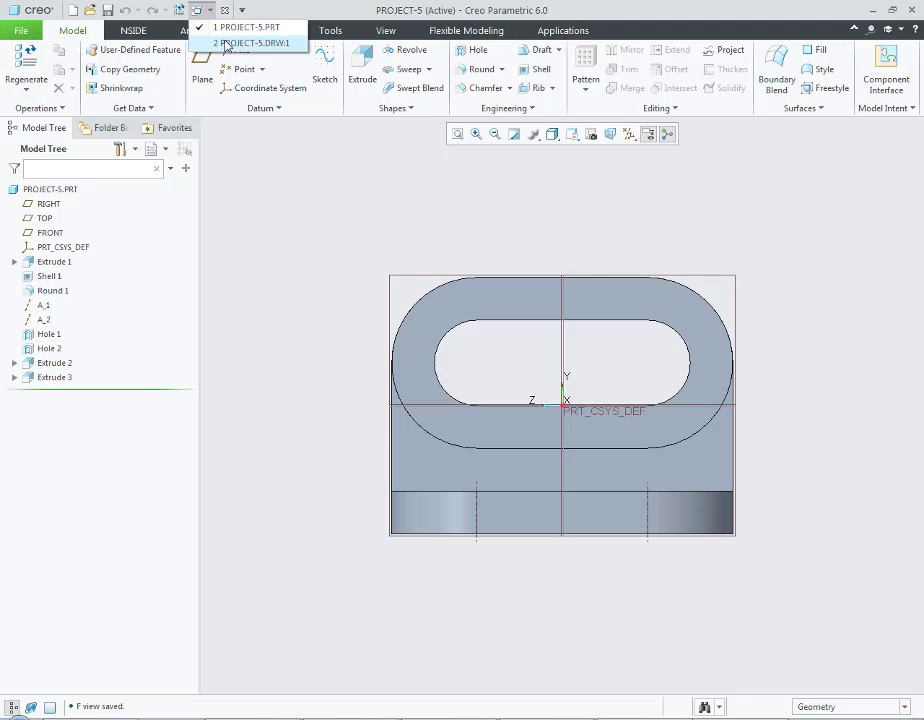
{"action": "left_click", "coordinate": [222, 40]}
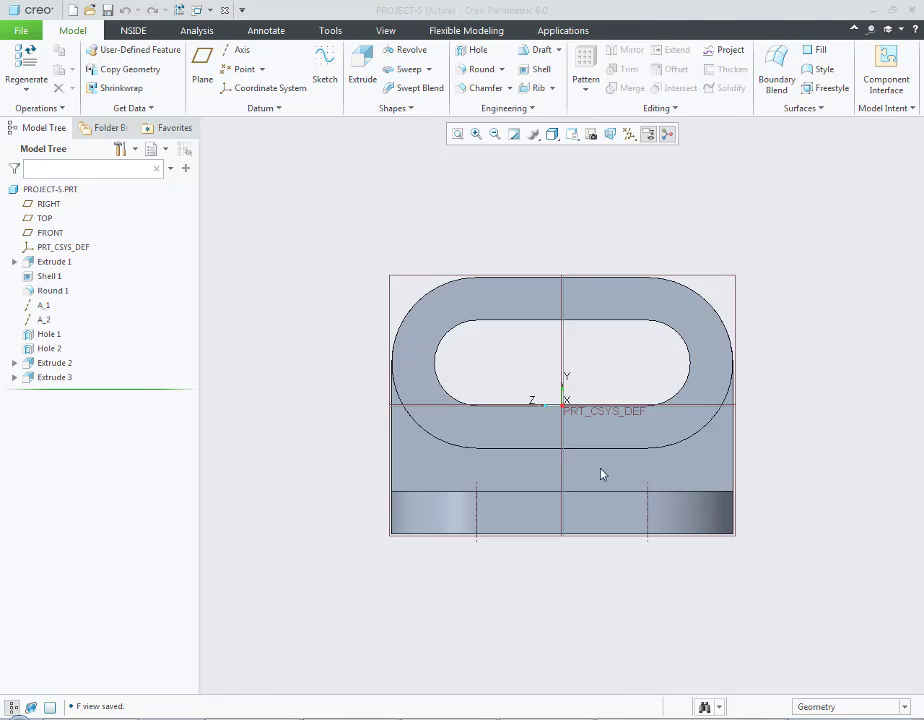
{"action": "left_click", "coordinate": [268, 72]}
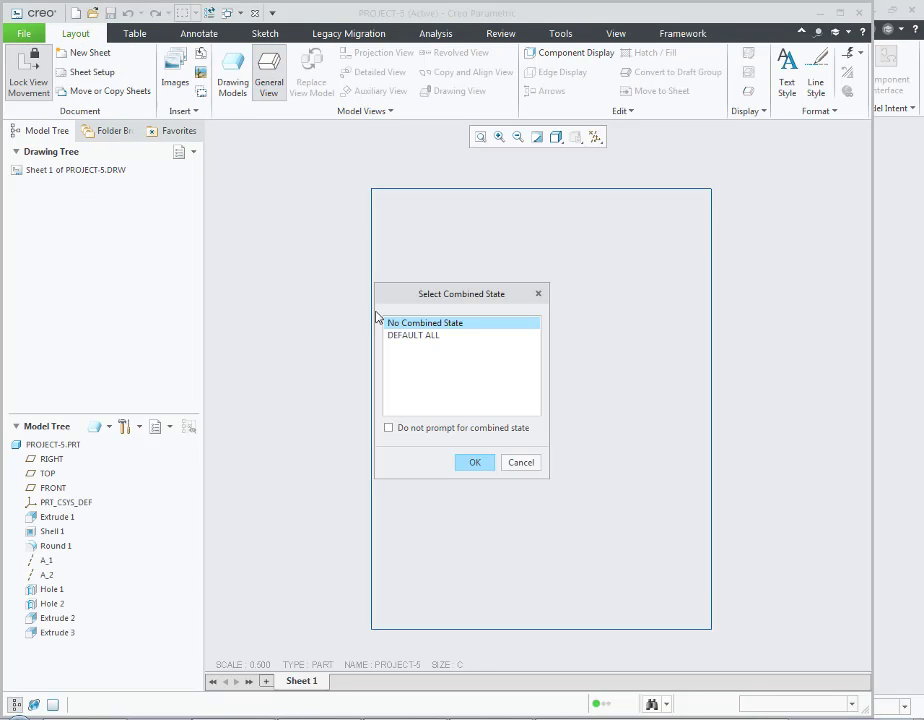
Step: Place the general view with no combined state, orient it to F, and set custom scale 1.200
{"action": "left_click", "coordinate": [466, 461]}
{"action": "left_click", "coordinate": [476, 440]}
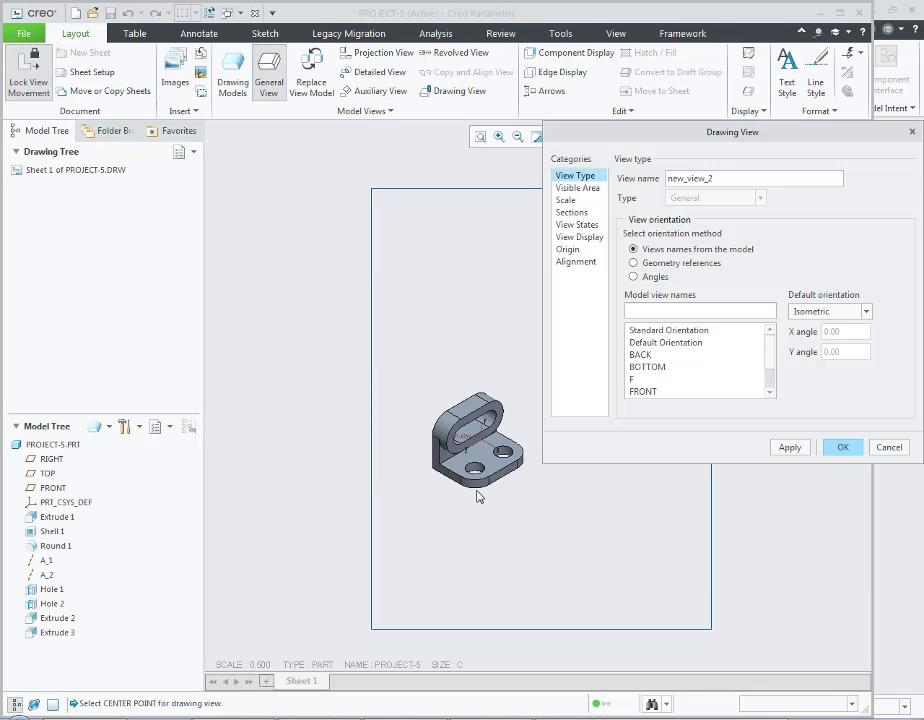
{"action": "left_click", "coordinate": [638, 379]}
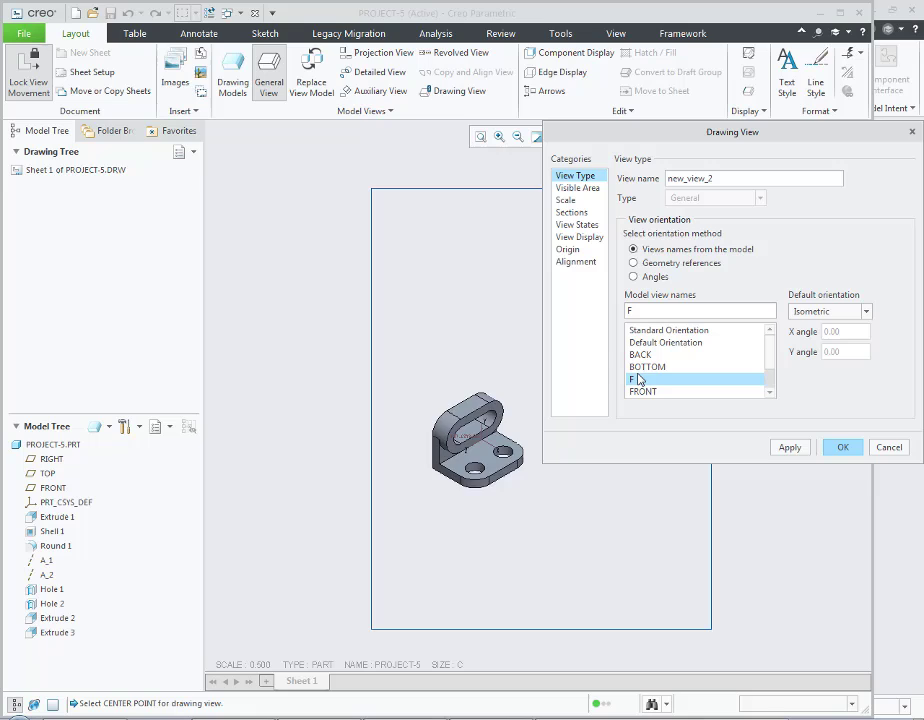
{"action": "left_click", "coordinate": [580, 201]}
{"action": "left_click", "coordinate": [655, 193]}
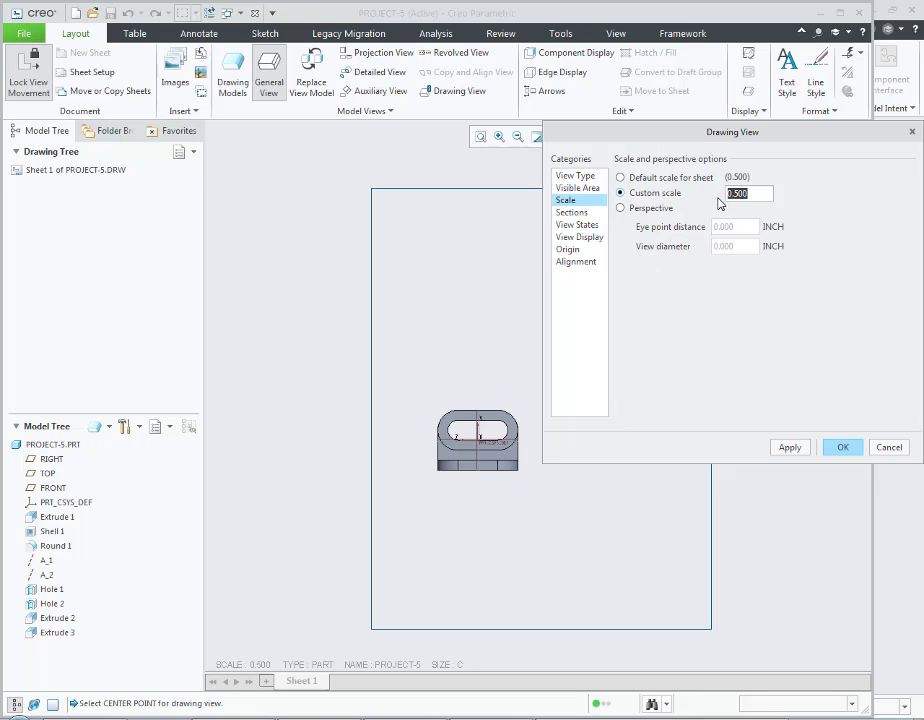
{"action": "type", "text": "1.2"}
{"action": "left_click", "coordinate": [808, 446]}
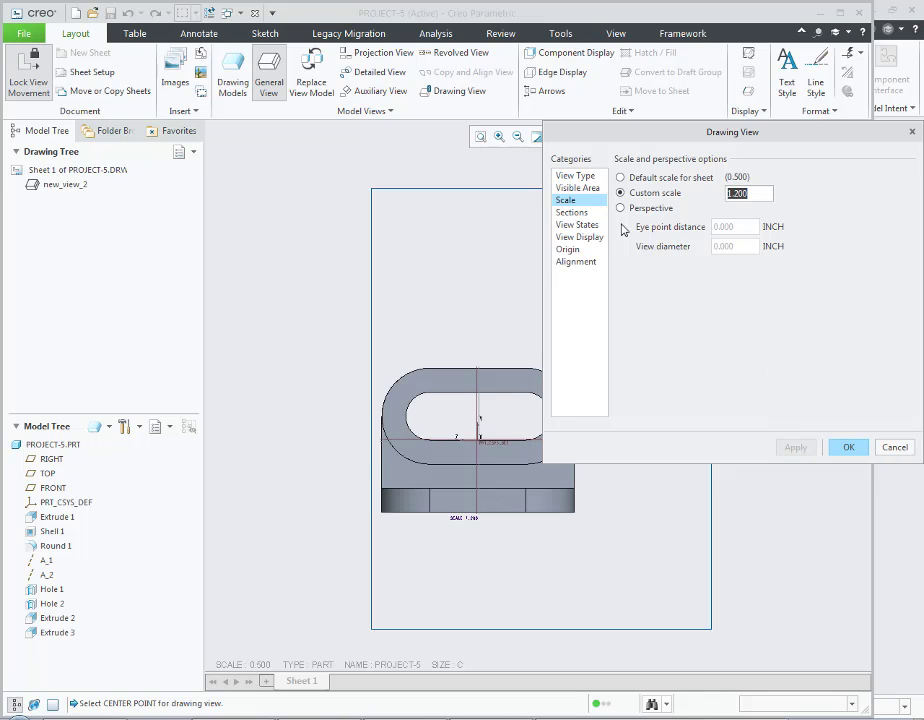
Step: Set the view's display style to Hidden and close the view properties
{"action": "left_click", "coordinate": [583, 238]}
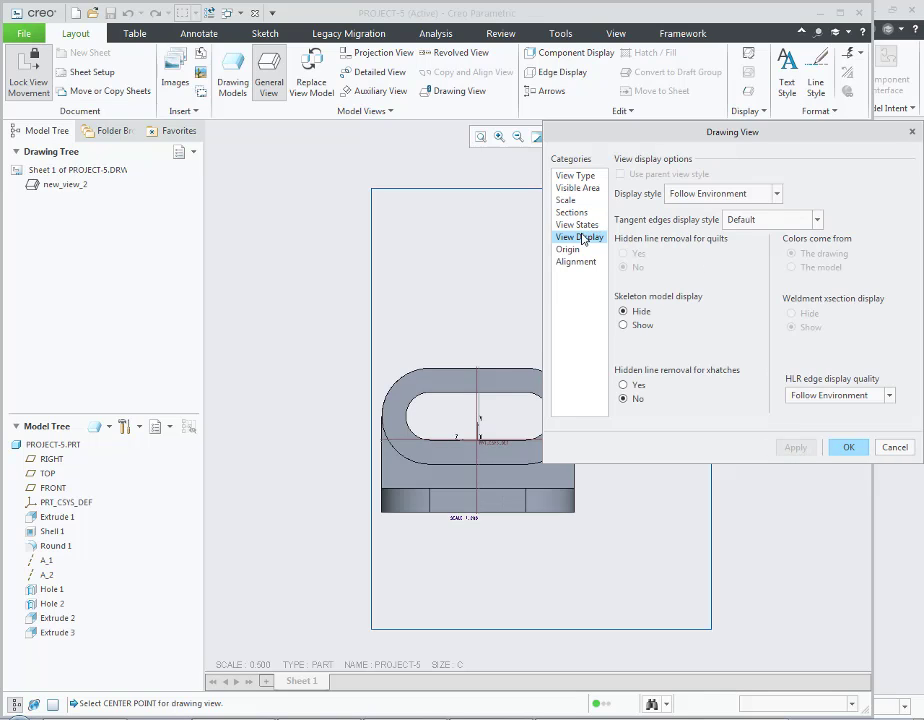
{"action": "left_click", "coordinate": [698, 197]}
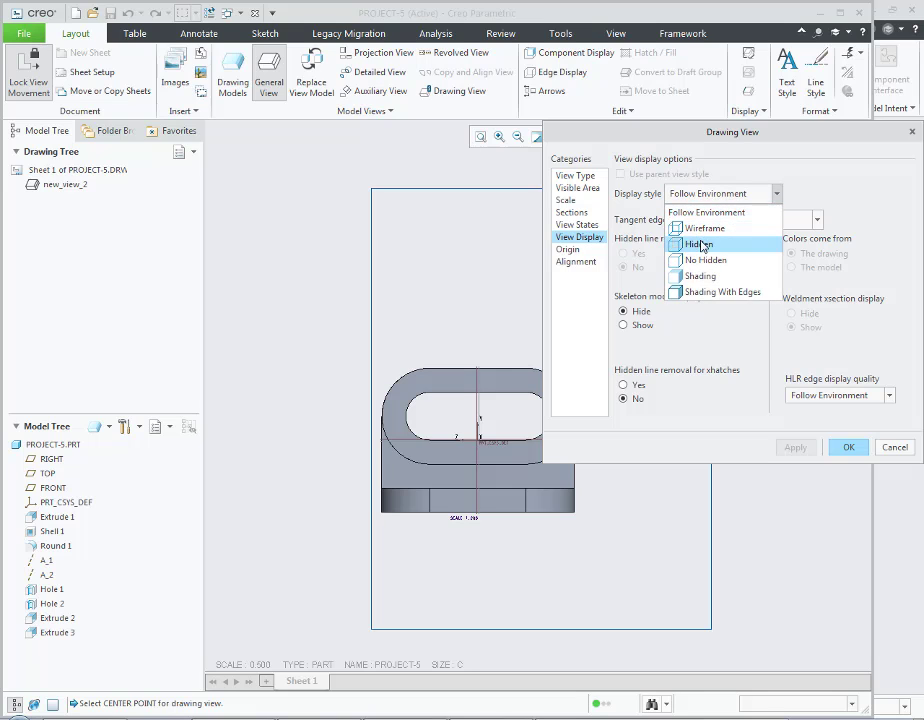
{"action": "left_click", "coordinate": [701, 243]}
{"action": "left_click", "coordinate": [796, 449]}
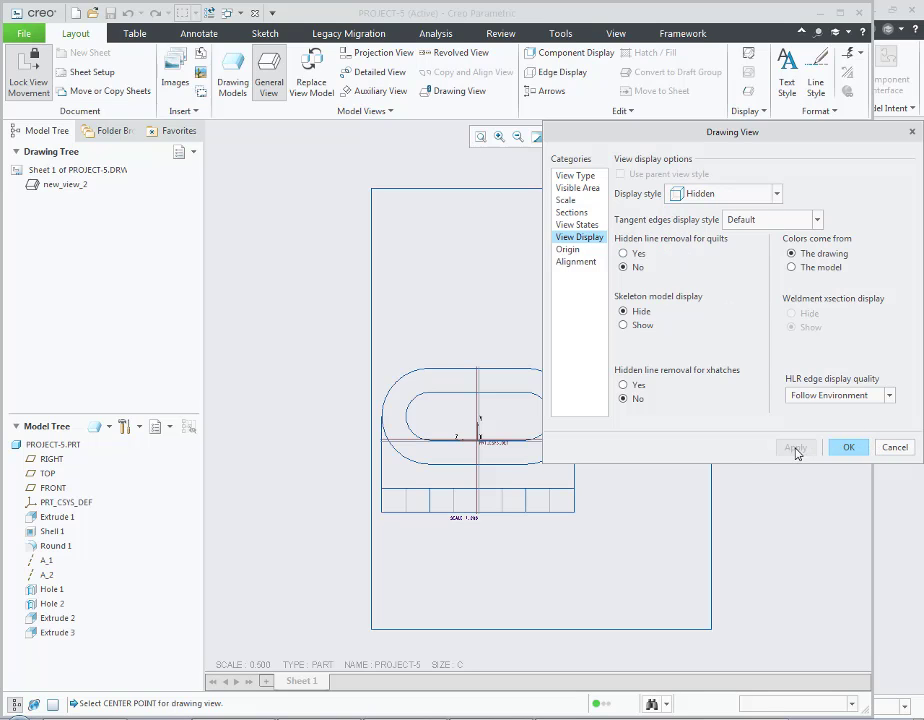
{"action": "left_click", "coordinate": [845, 450]}
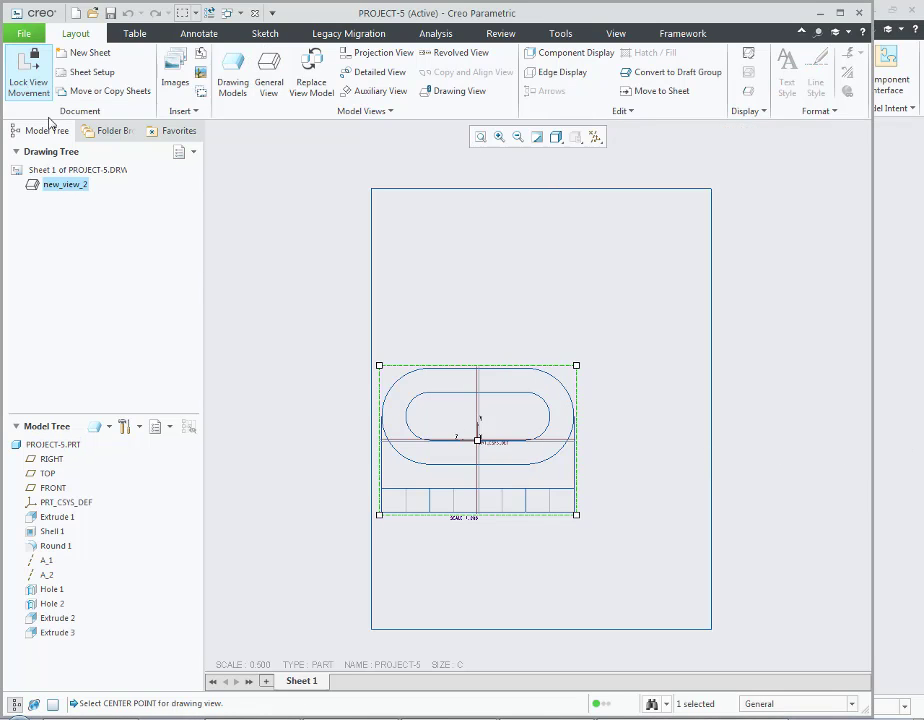
Step: Move the front view lower and project a top view above it
{"action": "mouse_move", "coordinate": [439, 424]}
{"action": "left_mouse_down"}
{"action": "mouse_move", "coordinate": [520, 480]}
{"action": "mouse_move", "coordinate": [511, 479]}
{"action": "left_mouse_up"}
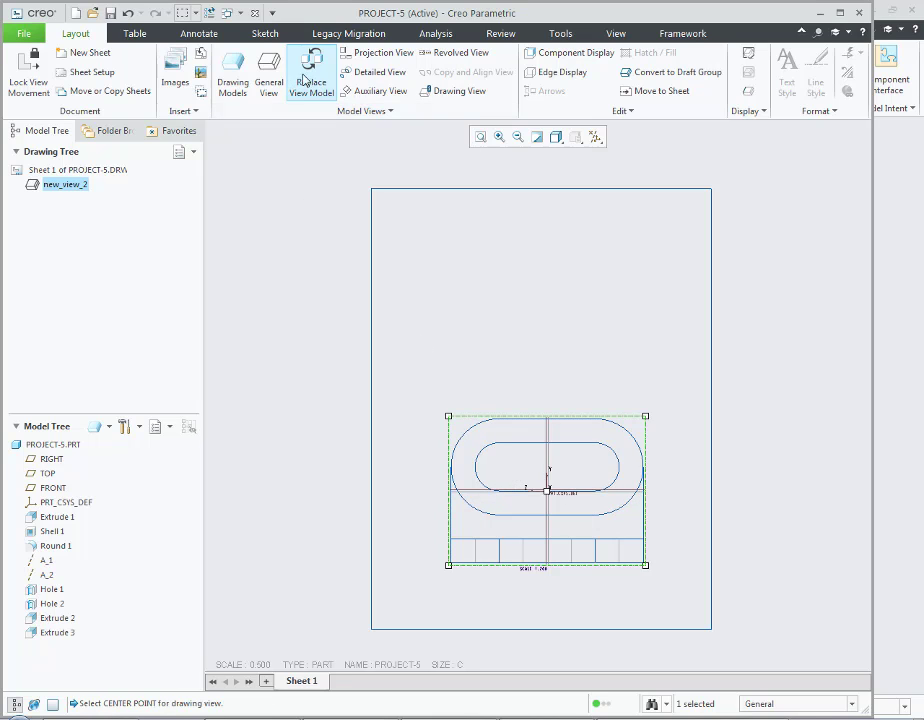
{"action": "left_click", "coordinate": [370, 52]}
{"action": "left_click", "coordinate": [545, 289]}
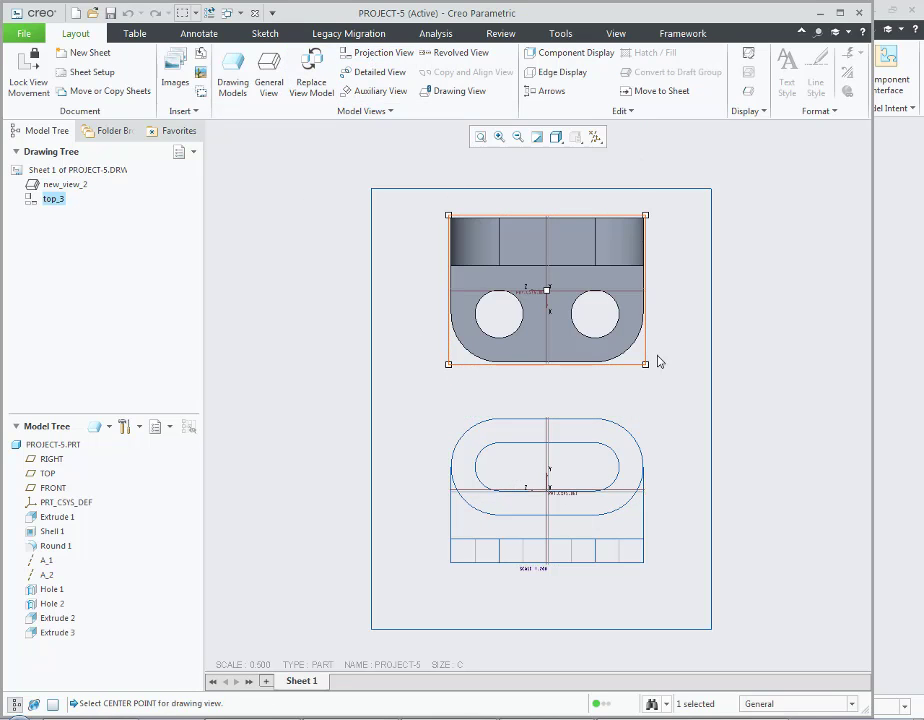
{"action": "left_click", "coordinate": [726, 371]}
Step: Set the top view's display style to Hidden and recentre both views on the sheet
{"action": "double_click", "coordinate": [614, 337]}
{"action": "left_click", "coordinate": [580, 237]}
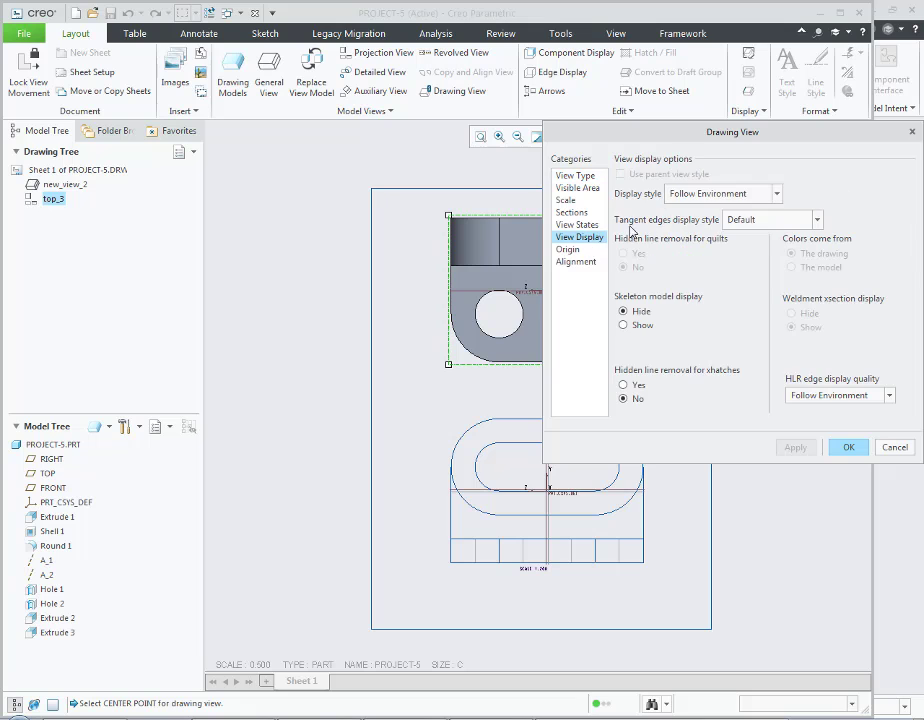
{"action": "left_click", "coordinate": [776, 193]}
{"action": "left_click", "coordinate": [688, 242]}
{"action": "left_click", "coordinate": [790, 448]}
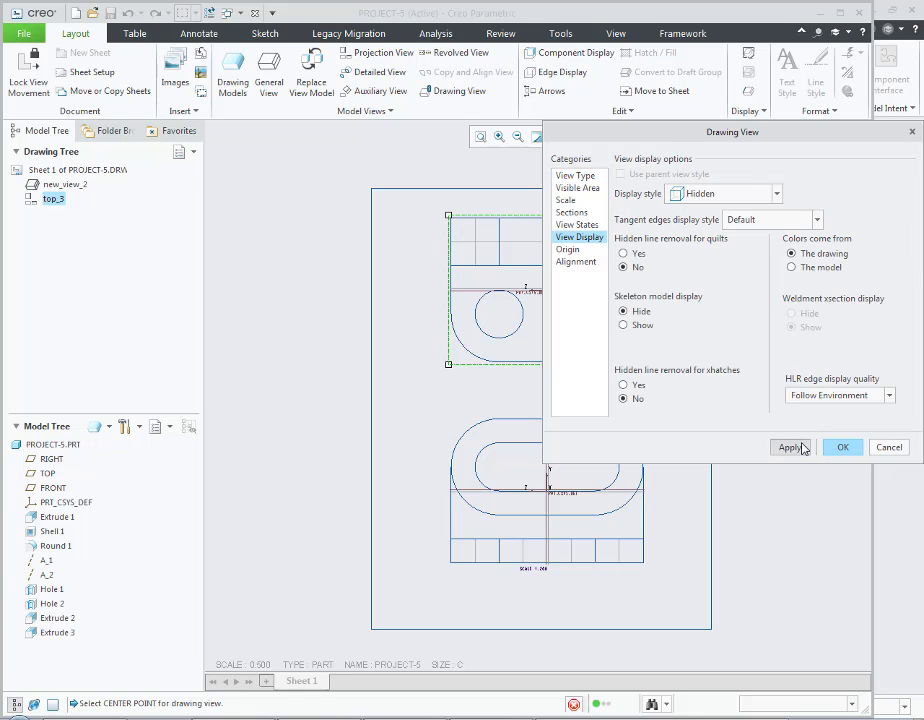
{"action": "left_click", "coordinate": [840, 450]}
{"action": "left_click", "coordinate": [741, 427]}
{"action": "middle_click_drag", "start_coordinate": [628, 373], "coordinate": [587, 384]}
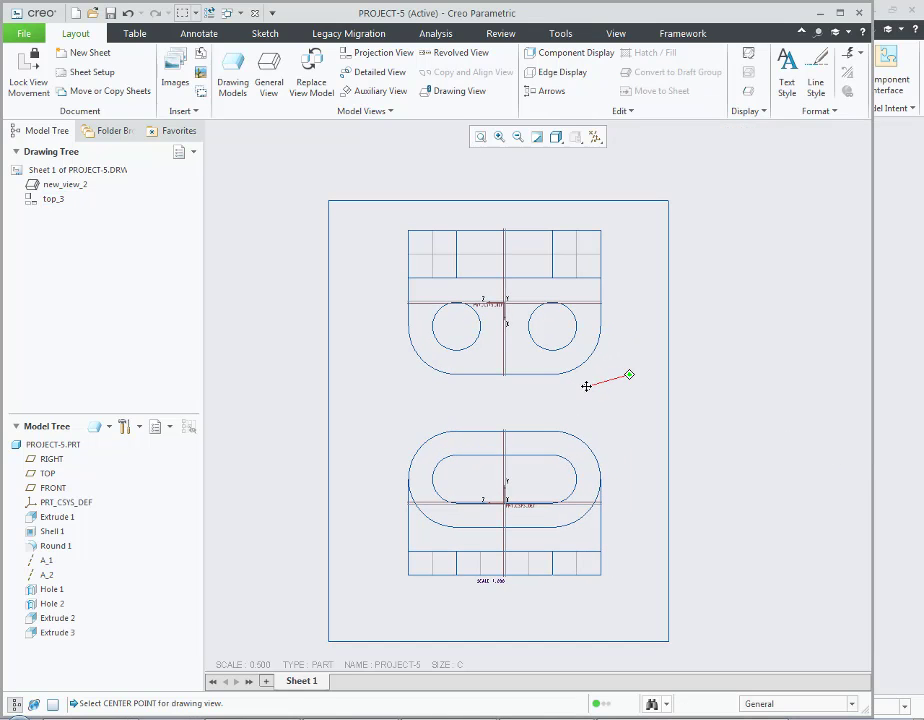
{"action": "left_click", "coordinate": [595, 137]}
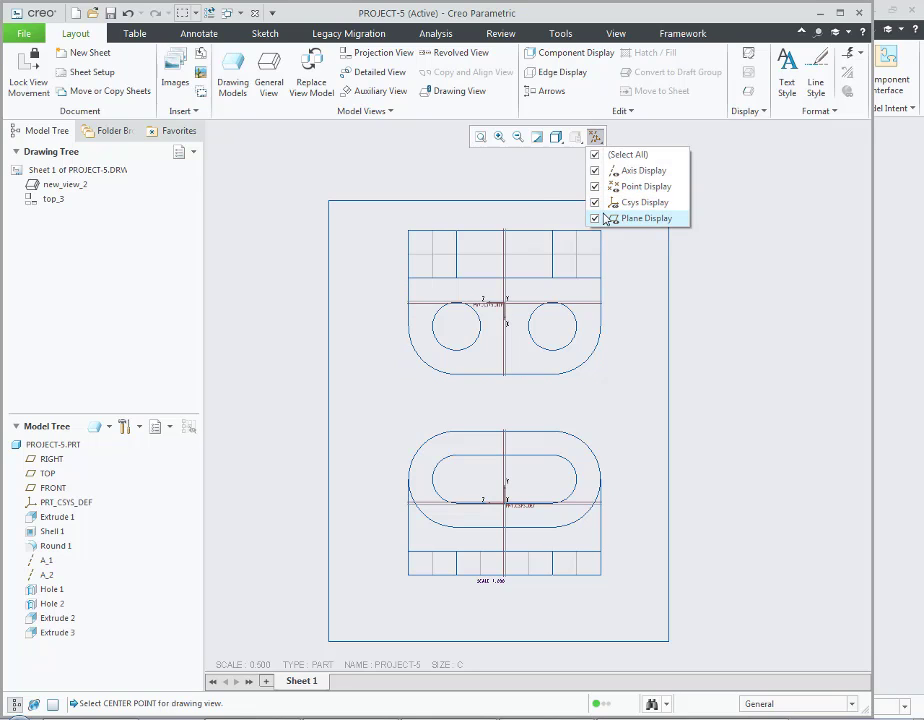
Step: Turn off datum plane and coordinate system display, then compare with the reference PDF
{"action": "left_click", "coordinate": [623, 218]}
{"action": "left_click", "coordinate": [593, 138]}
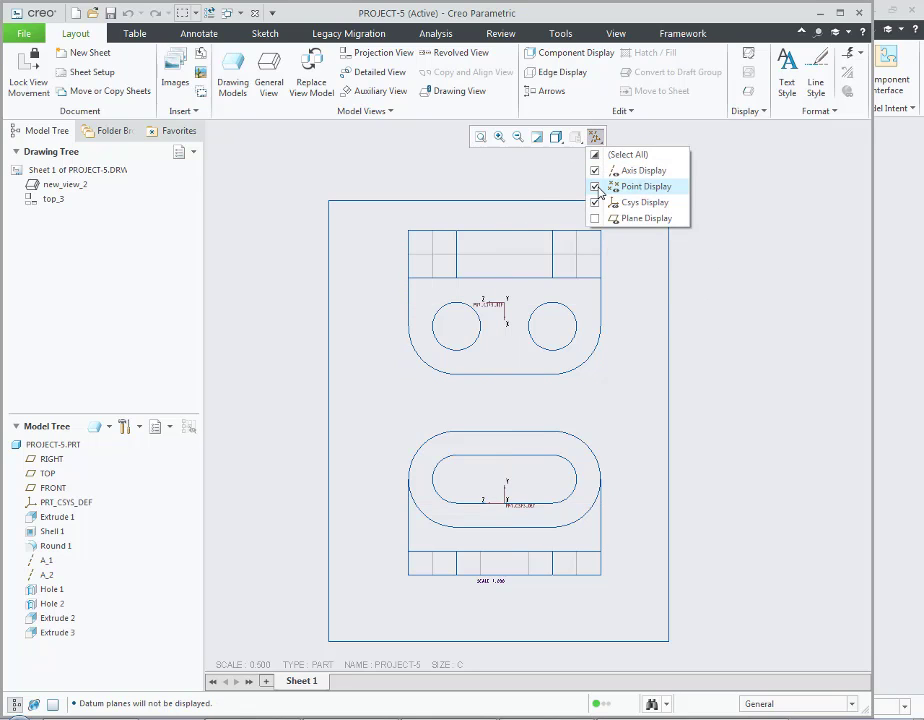
{"action": "left_click", "coordinate": [602, 202]}
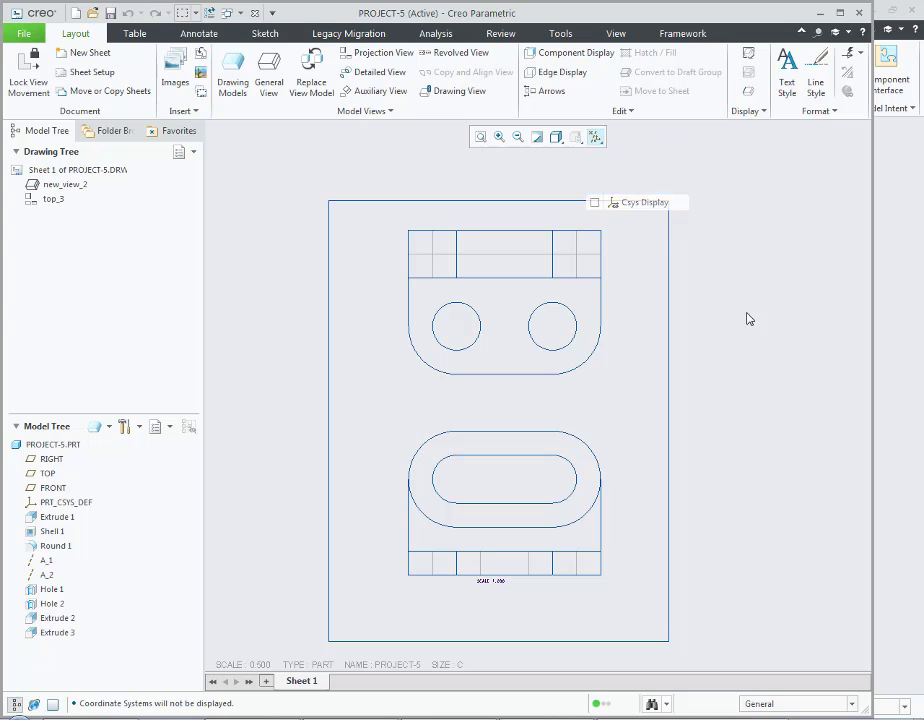
{"action": "middle_click_drag", "start_coordinate": [722, 326], "coordinate": [683, 318]}
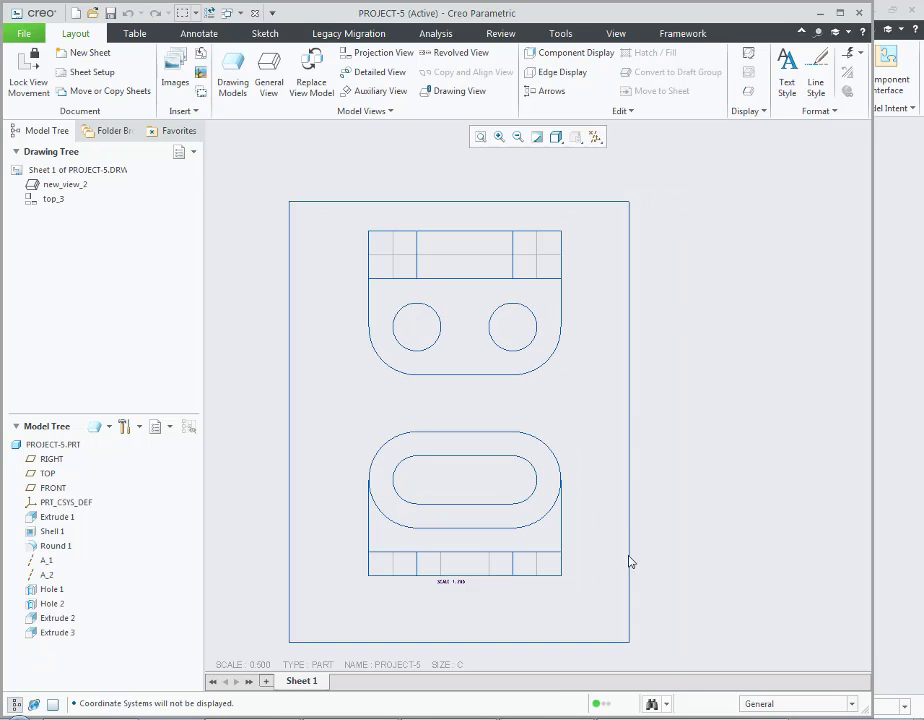
{"action": "left_click", "coordinate": [530, 701]}
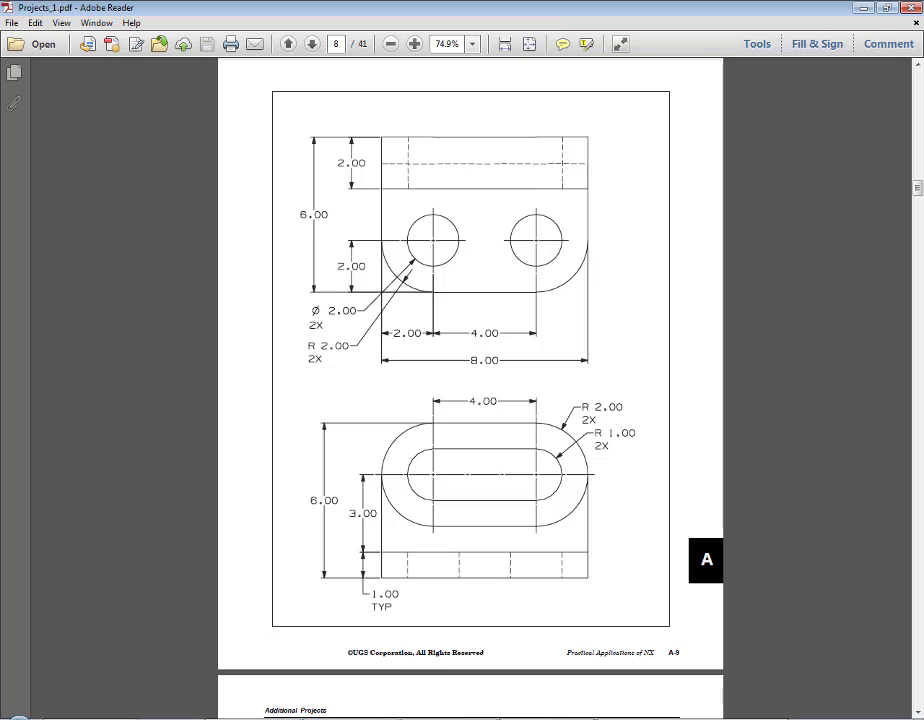
{"action": "key", "text": "alt+Tab"}
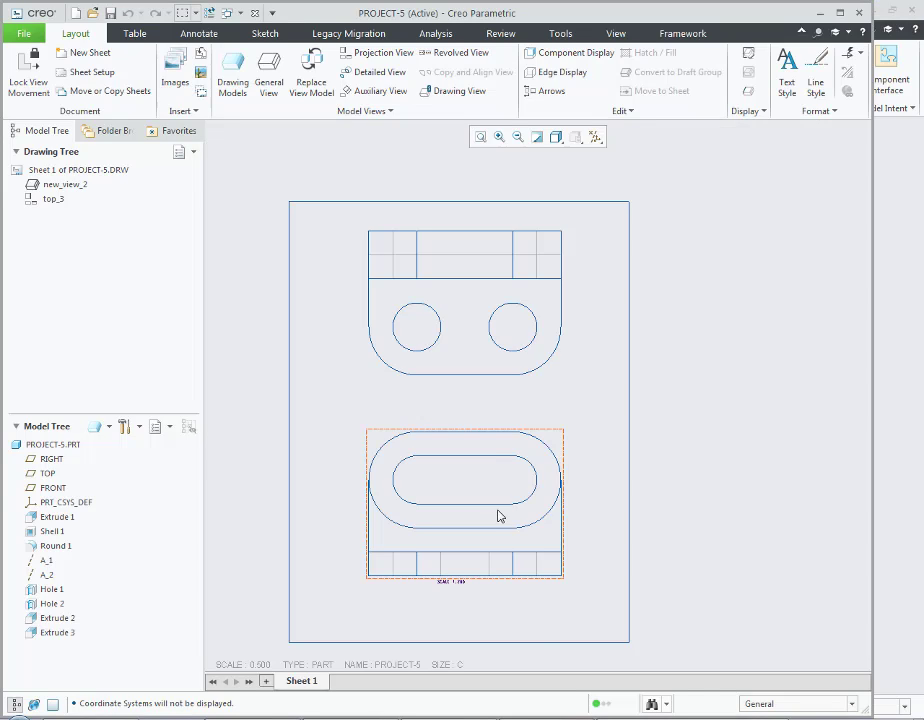
Step: Preview the front view's model dimensions, picking the 8.00 width and 6.00 height, while checking the reference PDF
{"action": "left_click", "coordinate": [506, 513]}
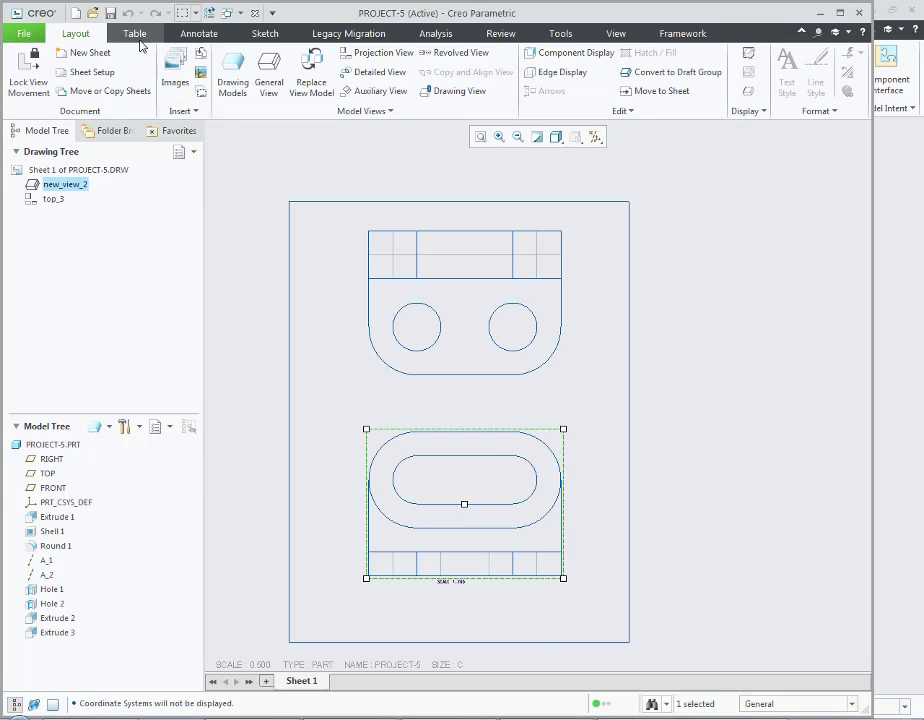
{"action": "left_click", "coordinate": [198, 33]}
{"action": "left_click", "coordinate": [153, 72]}
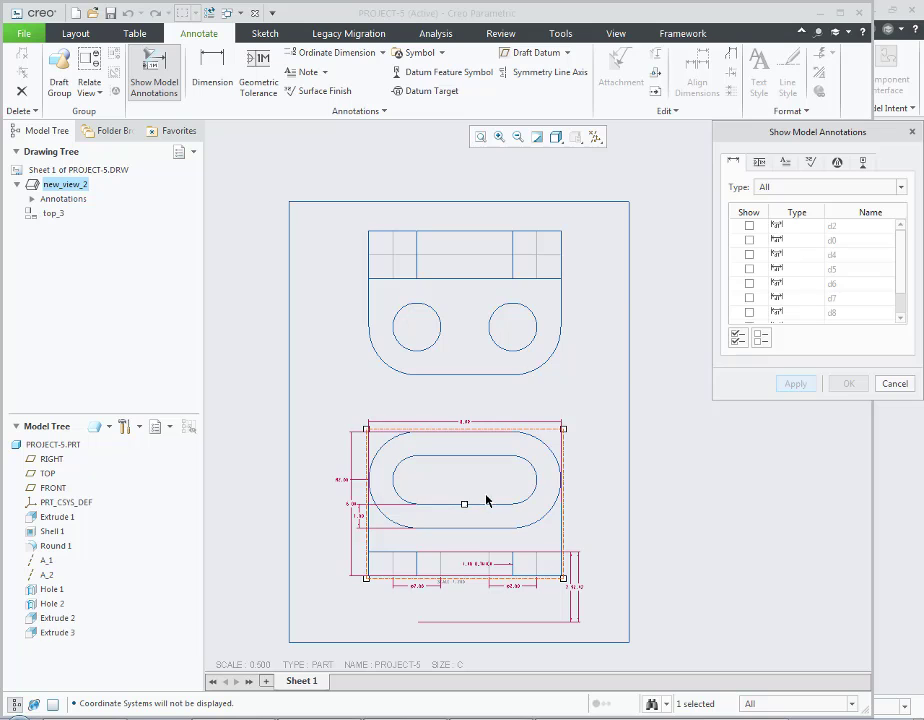
{"action": "scroll", "coordinate": [487, 500], "scroll_direction": "up", "scroll_amount": 3}
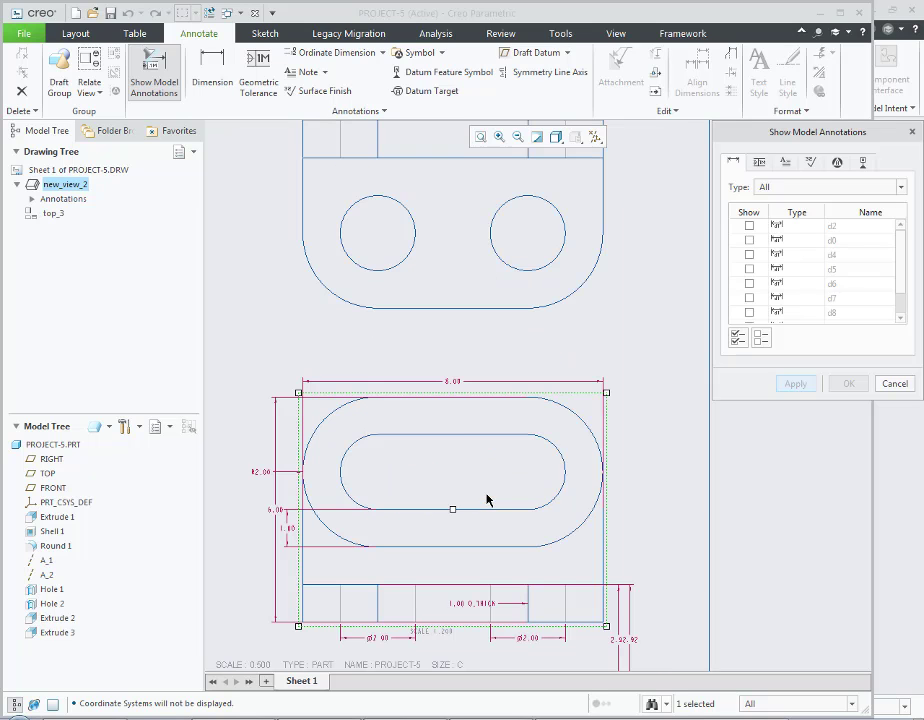
{"action": "left_click", "coordinate": [458, 383]}
{"action": "key", "text": "alt+Tab"}
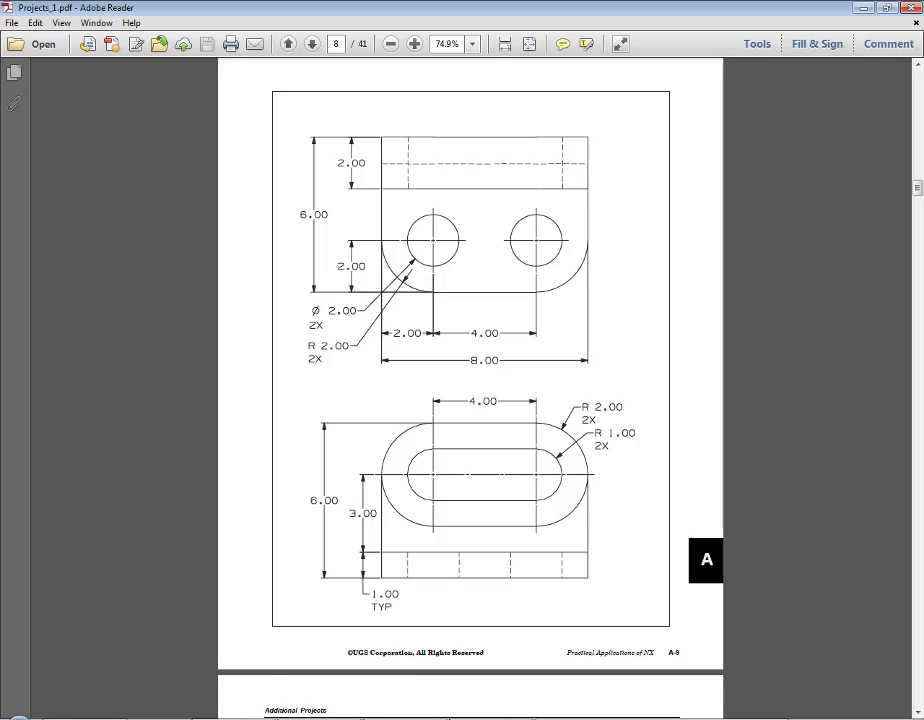
{"action": "key", "text": "alt+Tab"}
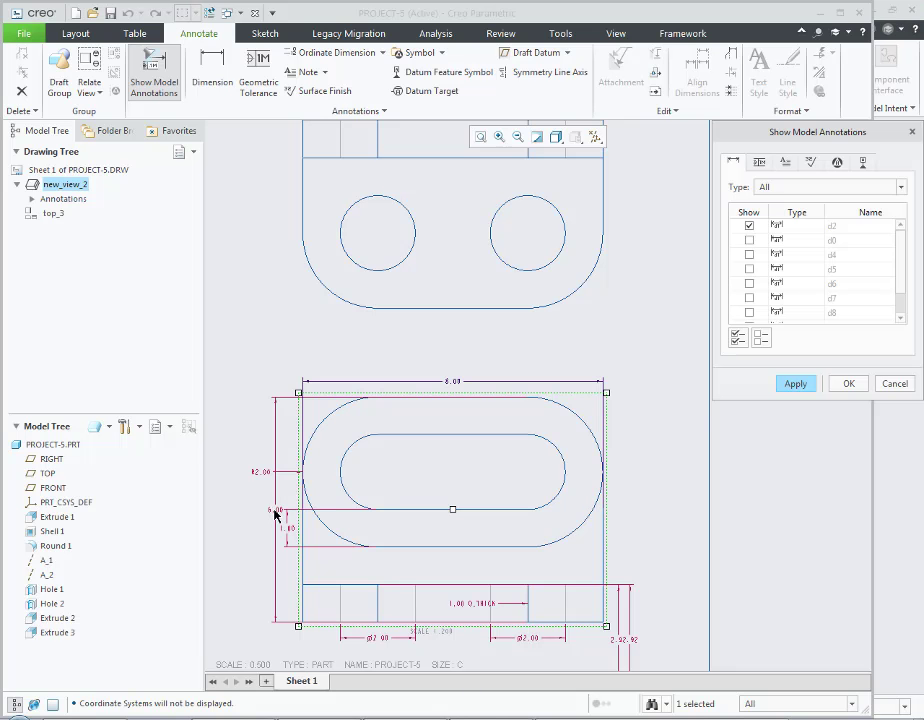
{"action": "left_click", "coordinate": [275, 511]}
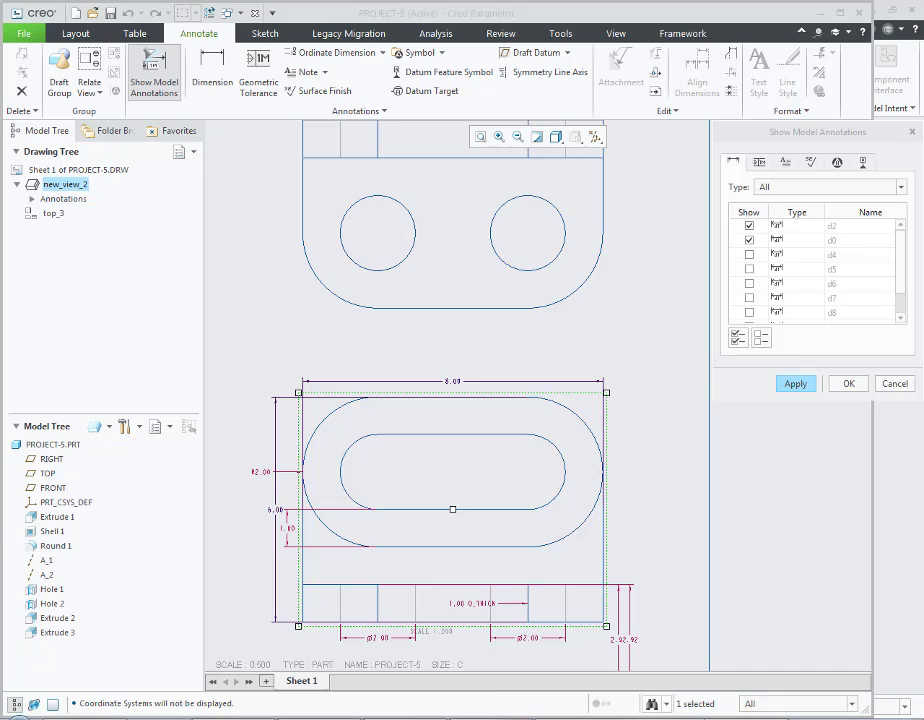
{"action": "key", "text": "alt+Tab"}
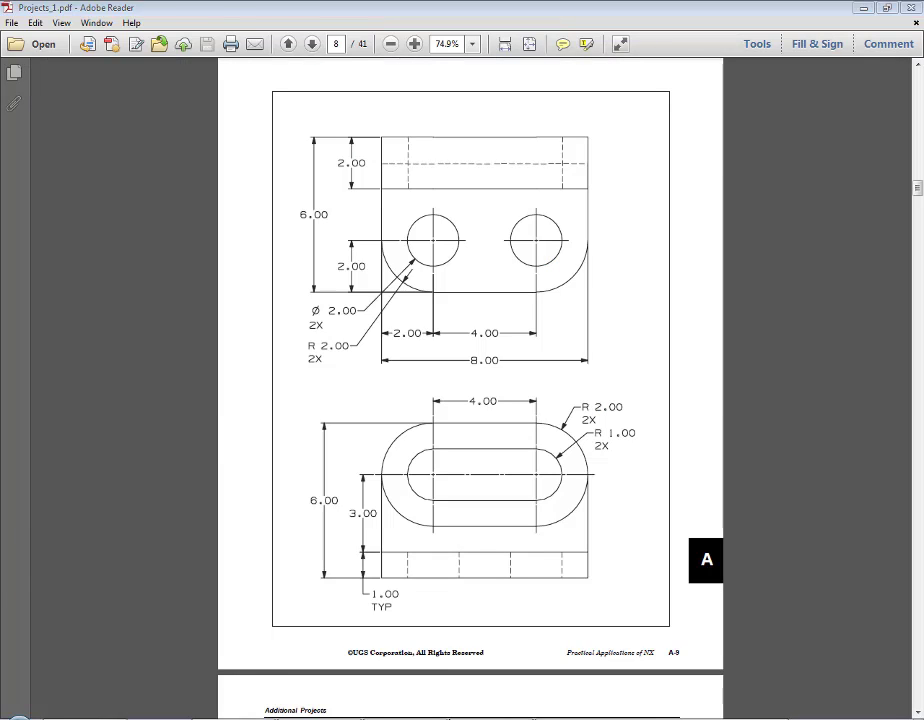
{"action": "key", "text": "alt+Tab"}
{"action": "key", "text": "alt+Tab"}
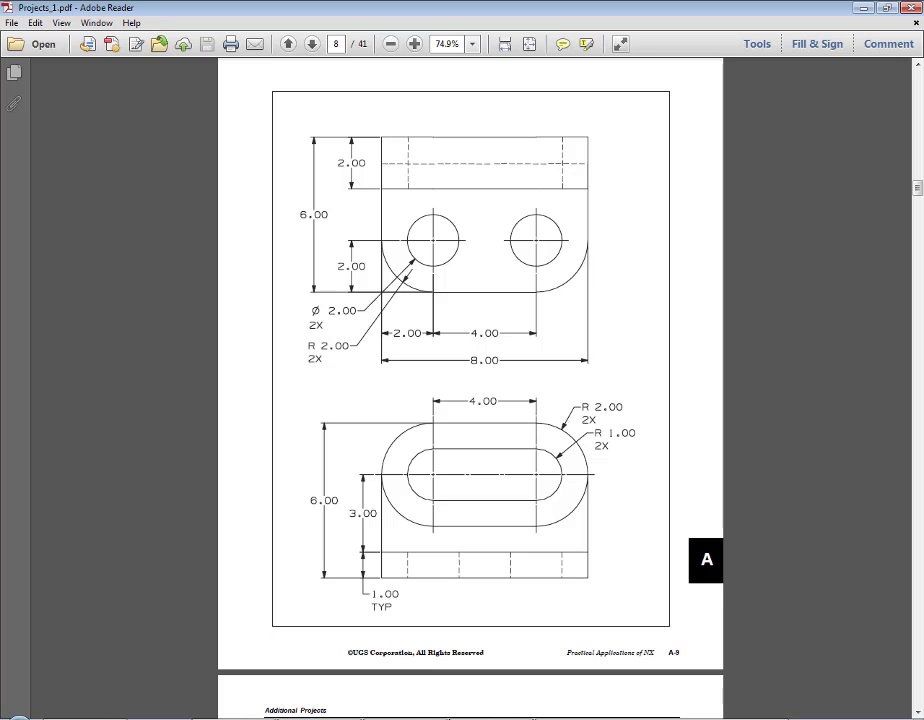
{"action": "key", "text": "alt+Tab"}
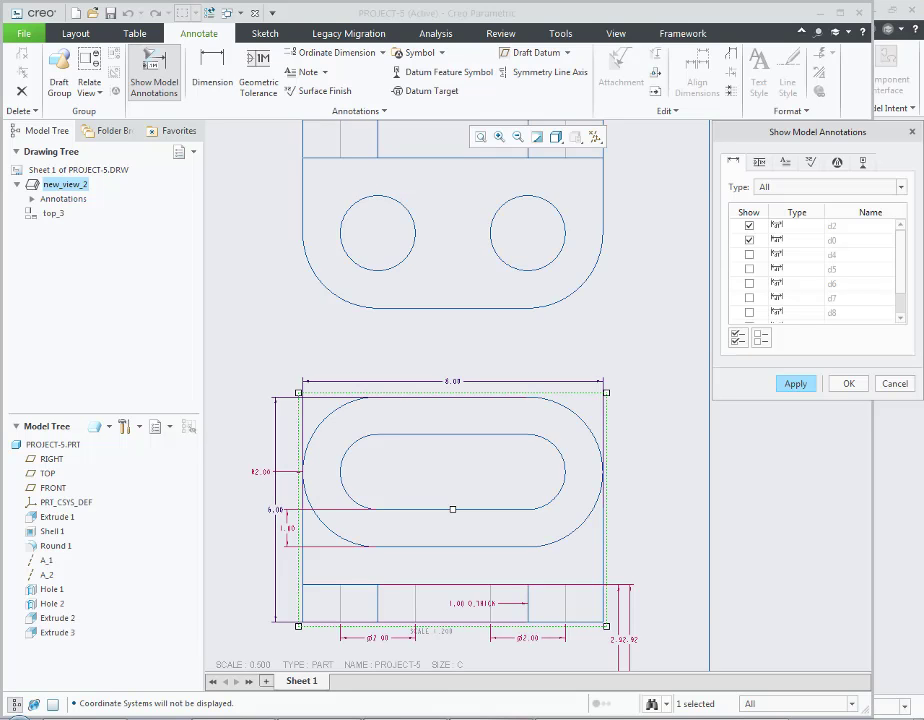
{"action": "key", "text": "alt+Tab"}
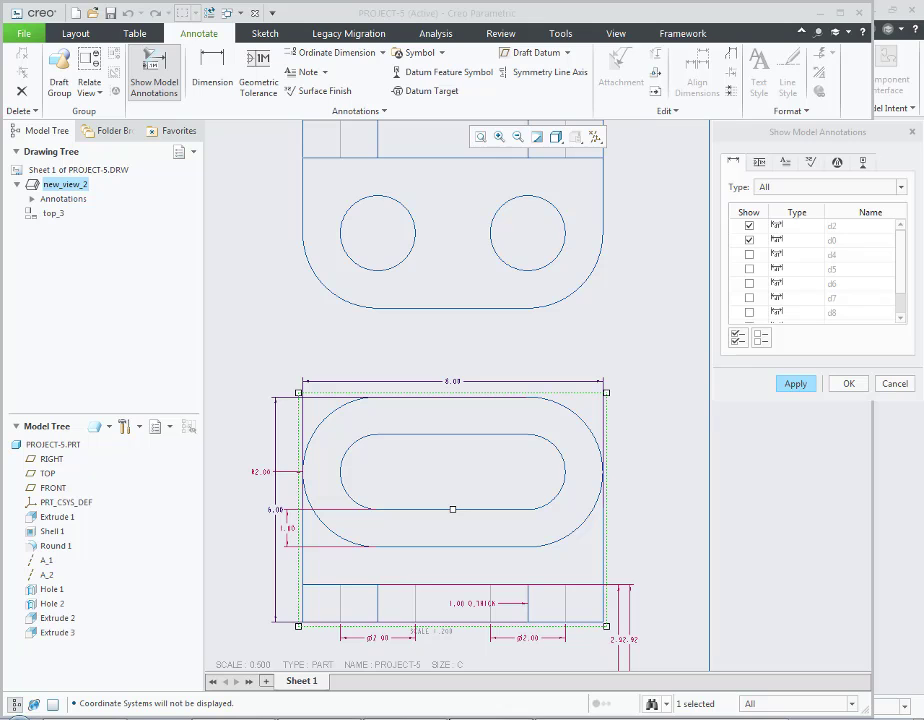
{"action": "key", "text": "alt+Tab"}
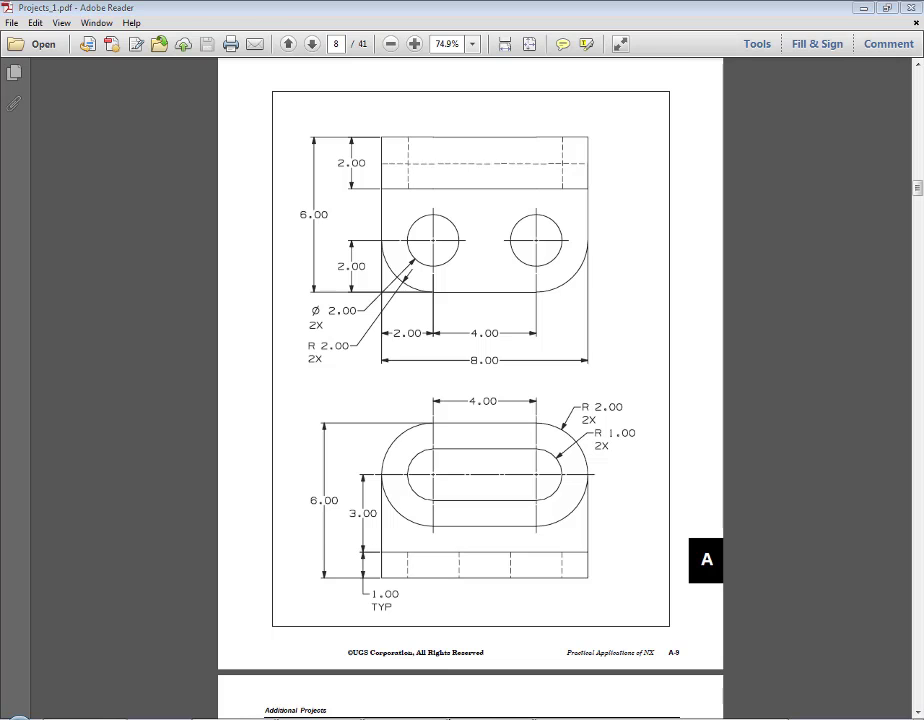
{"action": "key", "text": "alt+Tab"}
Step: Select datum axes A_1 and A_2, then cancel without showing them
{"action": "left_click", "coordinate": [863, 162]}
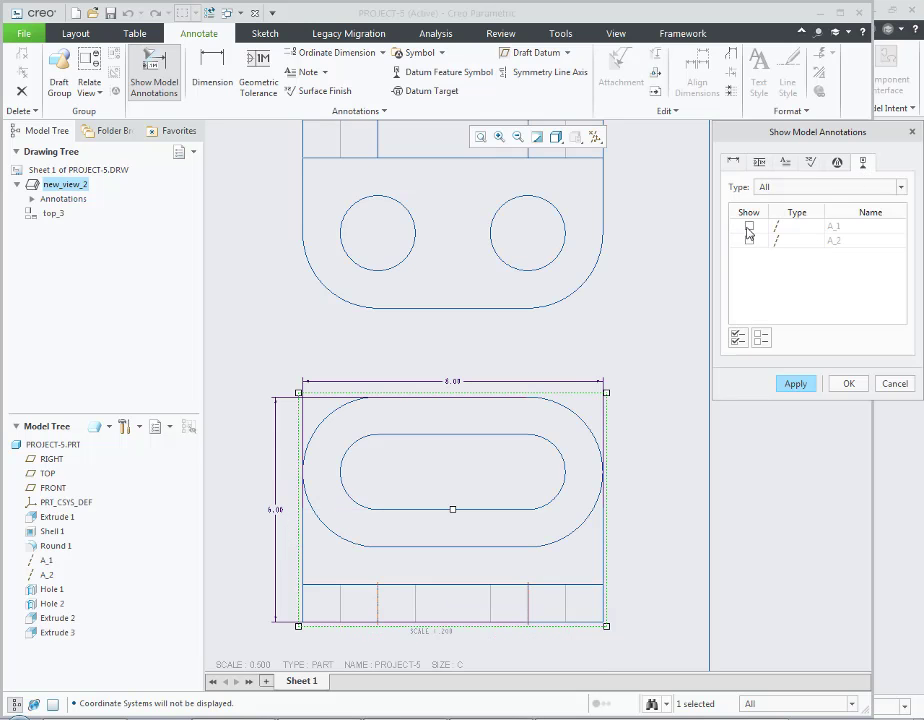
{"action": "left_click_drag", "start_coordinate": [746, 234], "coordinate": [749, 243]}
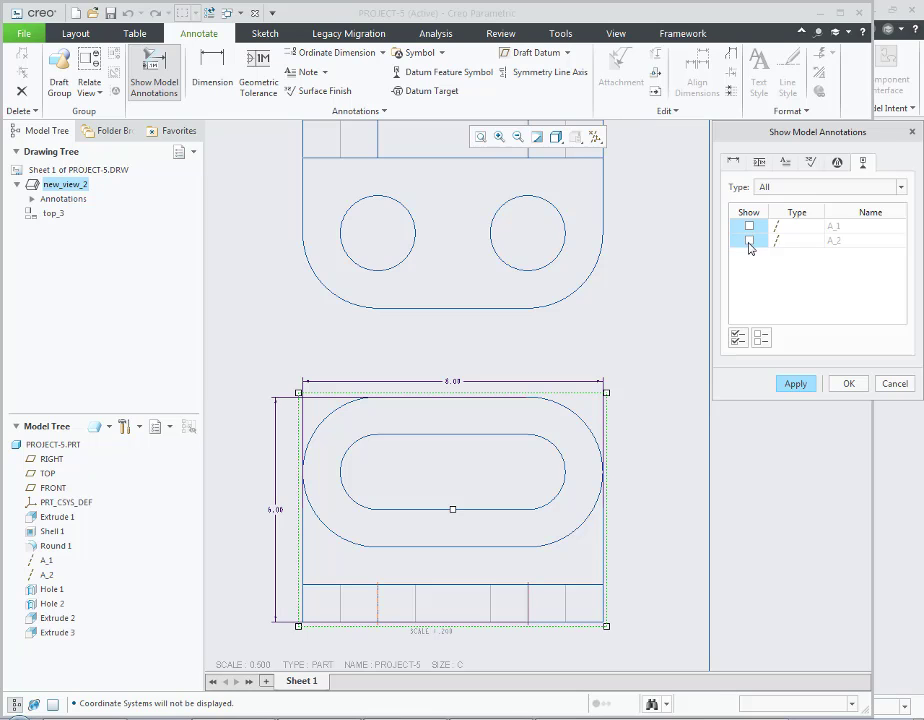
{"action": "left_click", "coordinate": [893, 385]}
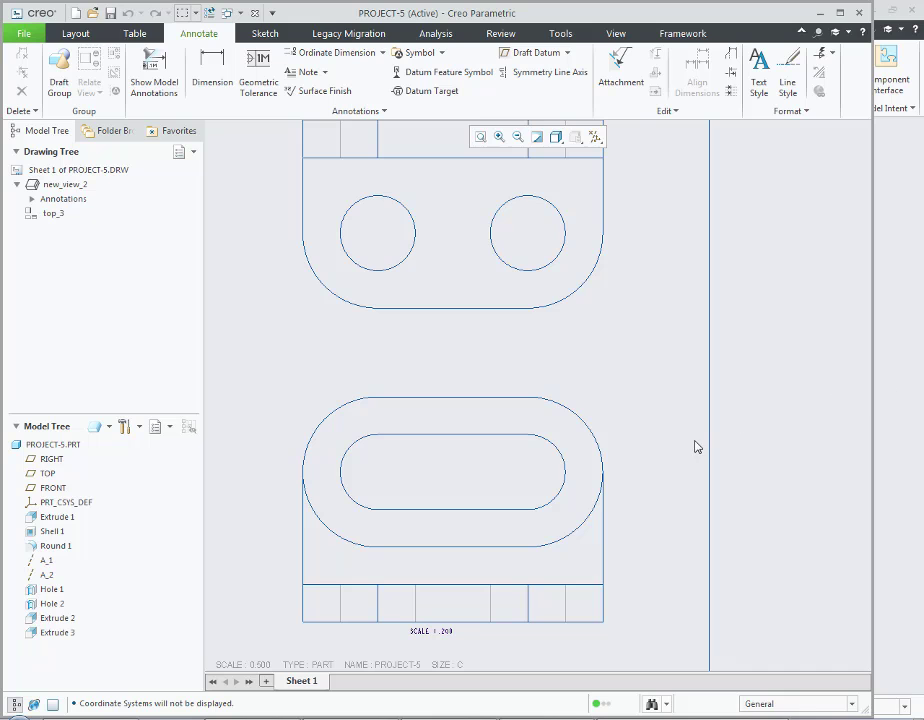
Step: In PROJECT-5.PRT, create axis A_5 through one rounded slot end
{"action": "left_click", "coordinate": [238, 13]}
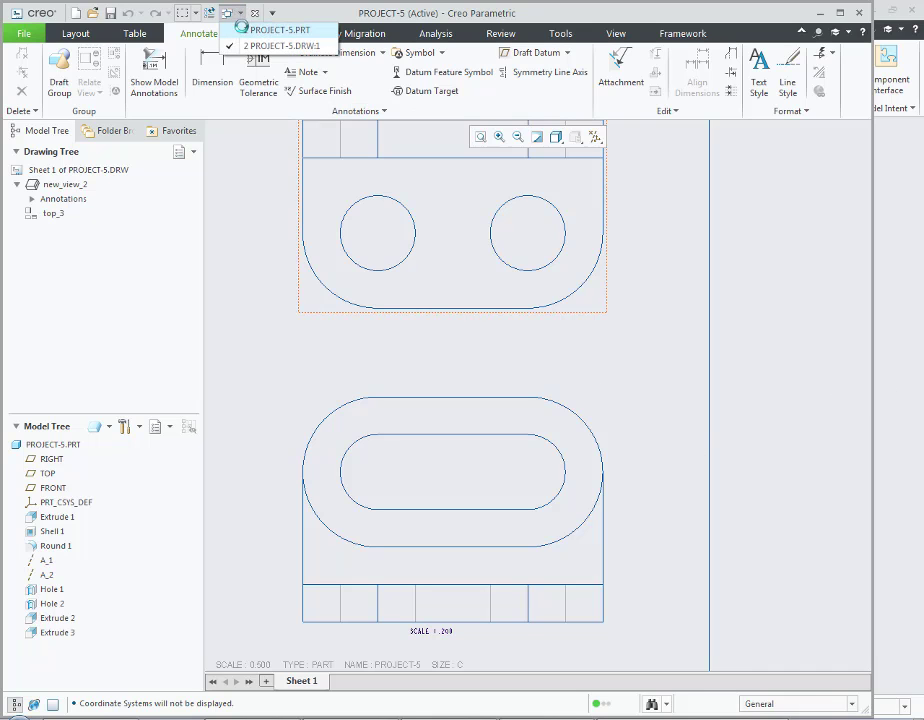
{"action": "left_click", "coordinate": [241, 27]}
{"action": "mouse_move", "coordinate": [350, 265]}
{"action": "middle_mouse_down"}
{"action": "mouse_move", "coordinate": [488, 383]}
{"action": "mouse_move", "coordinate": [622, 379]}
{"action": "middle_mouse_up"}
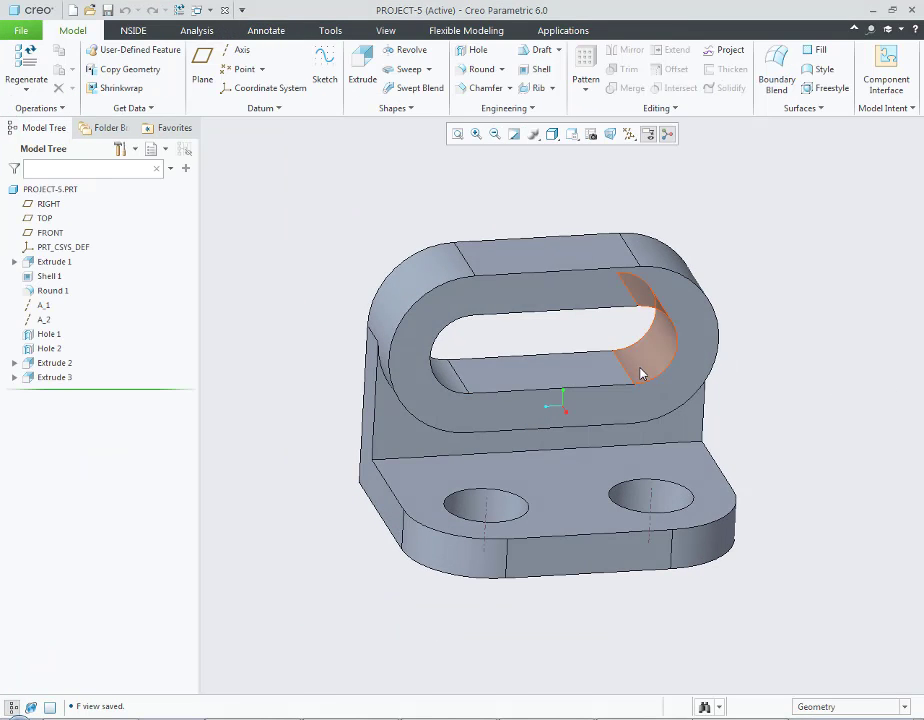
{"action": "left_click", "coordinate": [641, 374]}
{"action": "left_click", "coordinate": [238, 50]}
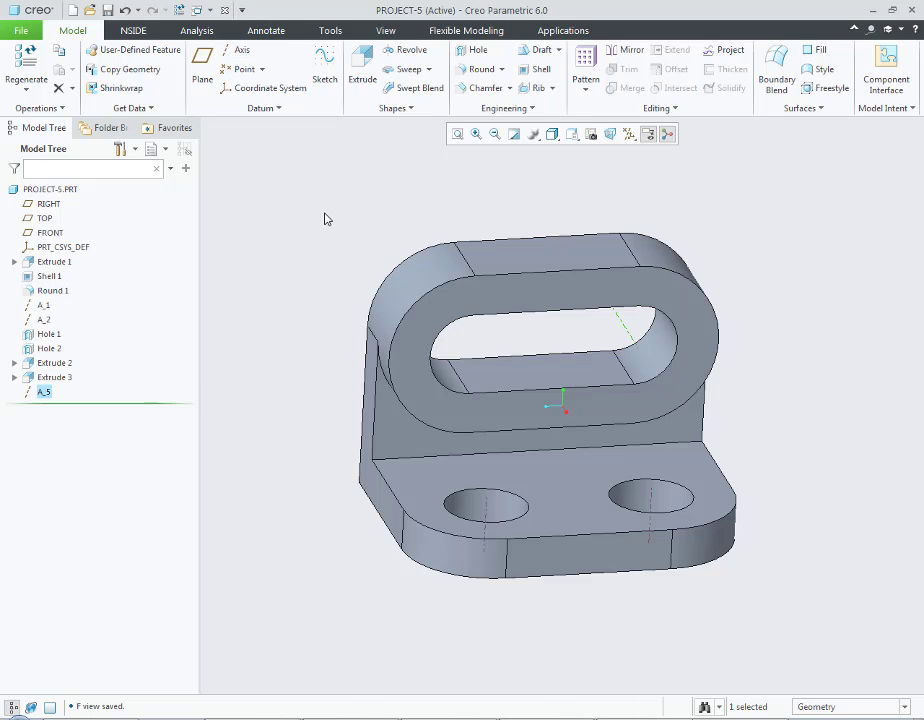
Step: Create axis A_6 through the opposite rounded slot end and return to PROJECT-5.DRW
{"action": "left_click", "coordinate": [325, 219]}
{"action": "middle_click_drag", "start_coordinate": [313, 300], "coordinate": [316, 298]}
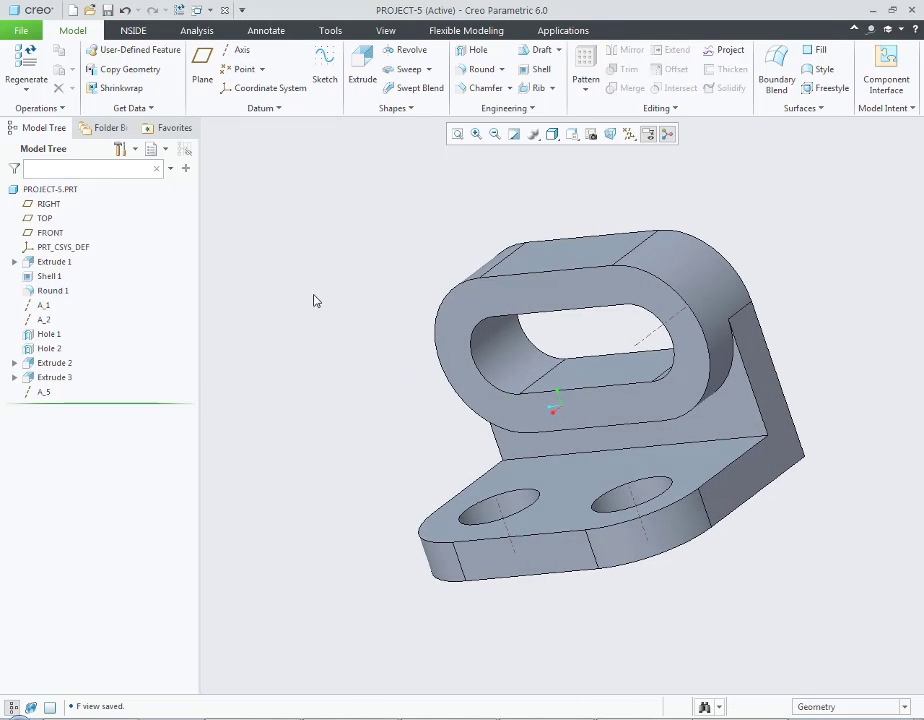
{"action": "left_click", "coordinate": [536, 371]}
{"action": "left_click", "coordinate": [240, 50]}
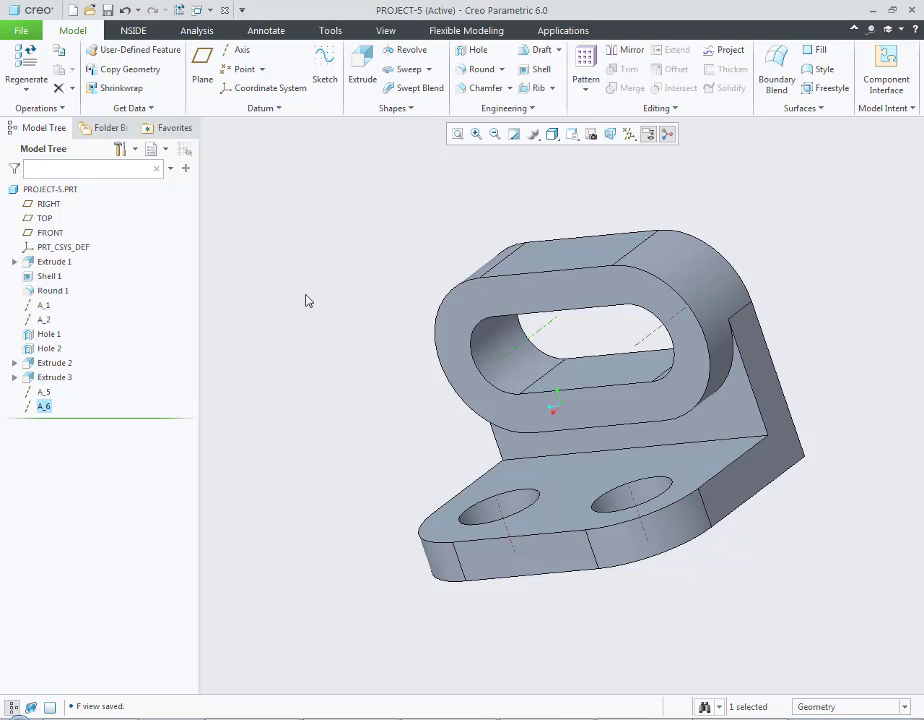
{"action": "left_click", "coordinate": [199, 10]}
{"action": "left_click", "coordinate": [250, 42]}
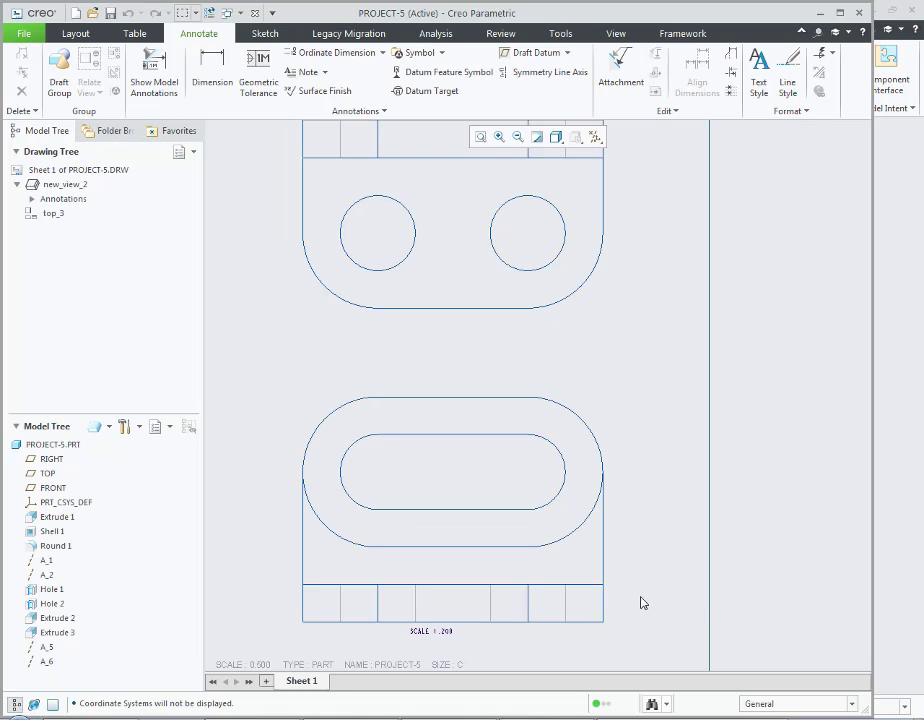
Step: Zoom out to the whole sheet and try model annotations on the lower view's extrusion, then close them
{"action": "mouse_move", "coordinate": [612, 556]}
{"action": "middle_mouse_down", "text": "ctrl"}
{"action": "mouse_move", "coordinate": [637, 509]}
{"action": "mouse_move", "coordinate": [573, 437]}
{"action": "middle_mouse_up", "text": "ctrl"}
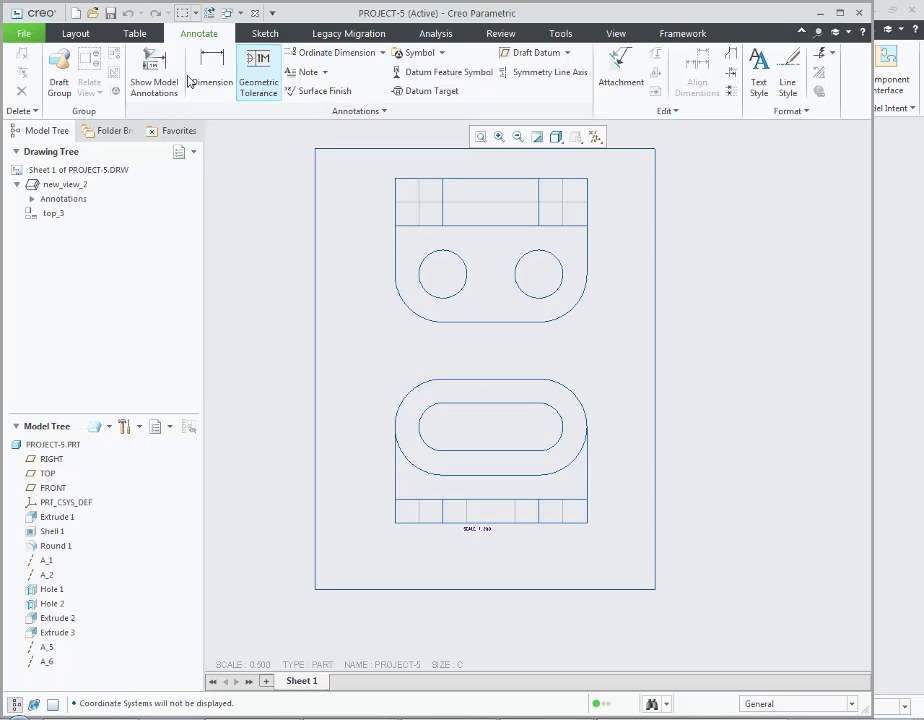
{"action": "left_click", "coordinate": [154, 70]}
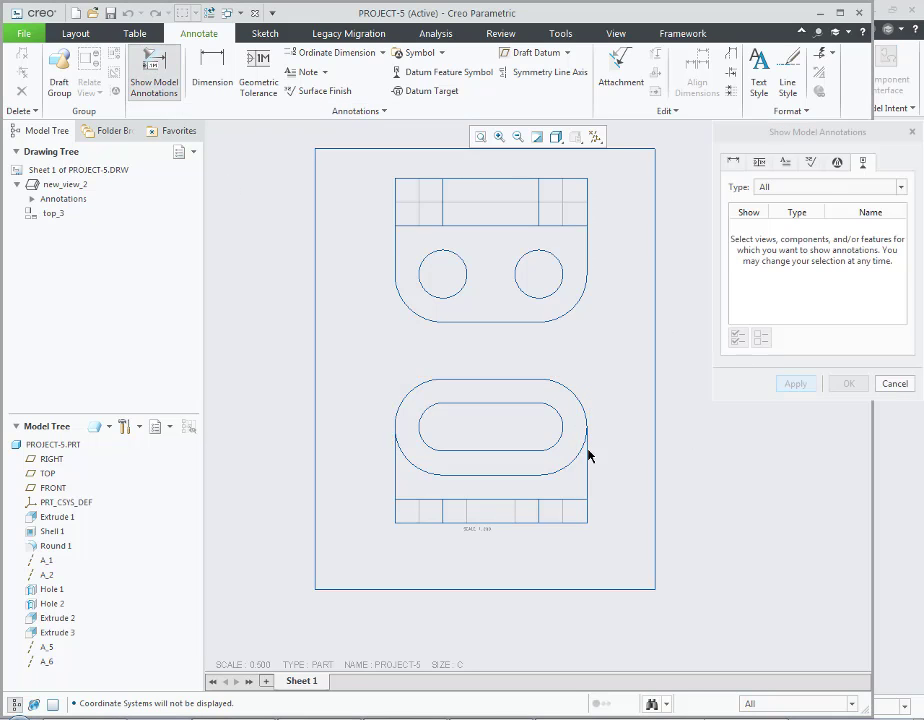
{"action": "left_click", "coordinate": [583, 466]}
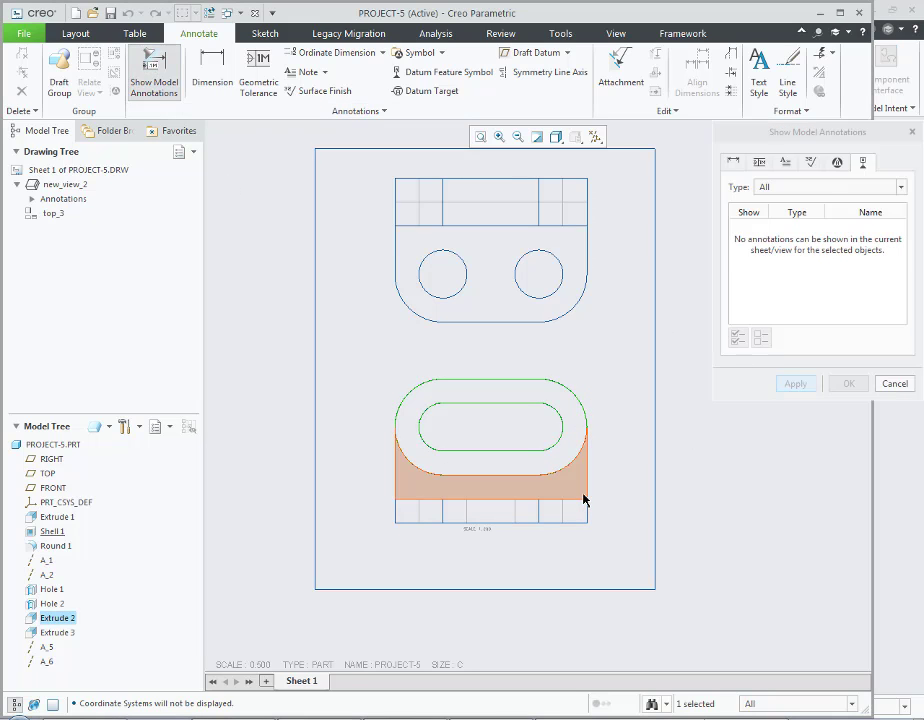
{"action": "left_click", "coordinate": [808, 384]}
Step: Show datum axes A_5 and A_6 on the selected lower view
{"action": "left_click", "coordinate": [587, 490]}
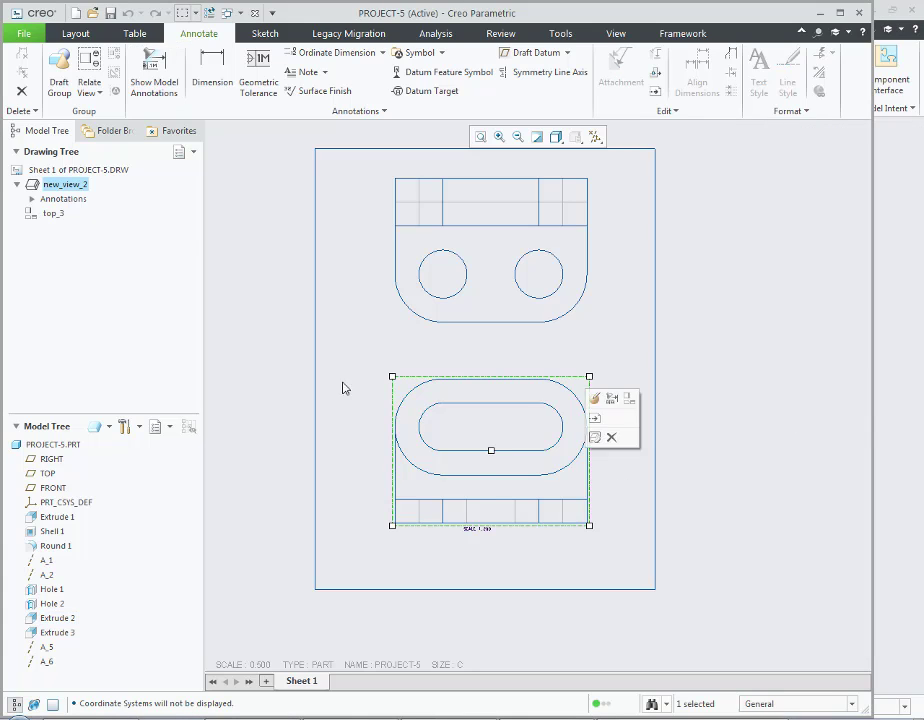
{"action": "left_click", "coordinate": [154, 70]}
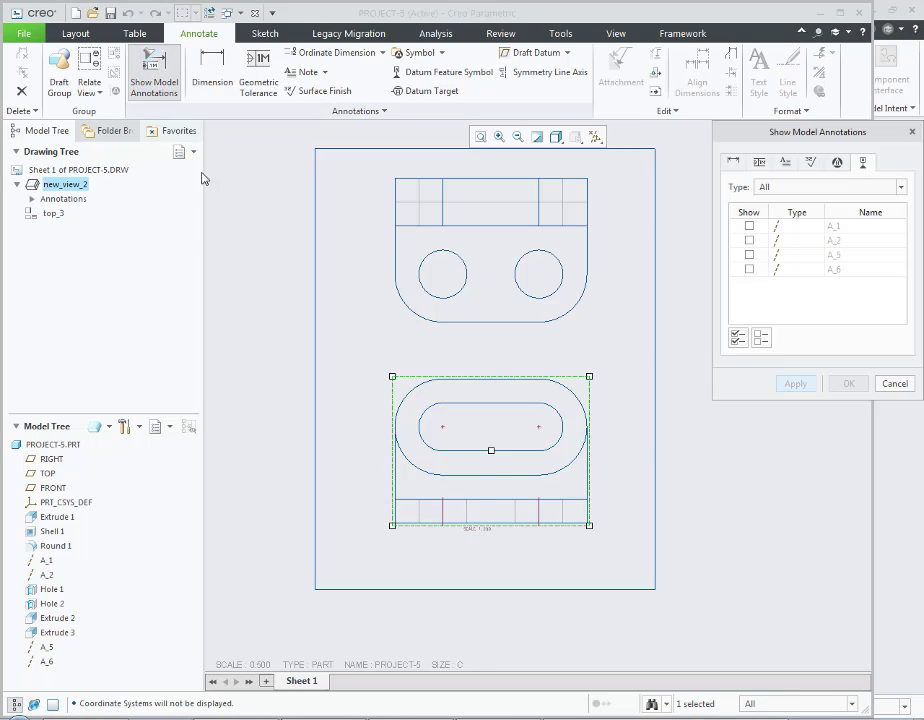
{"action": "left_click", "coordinate": [540, 428]}
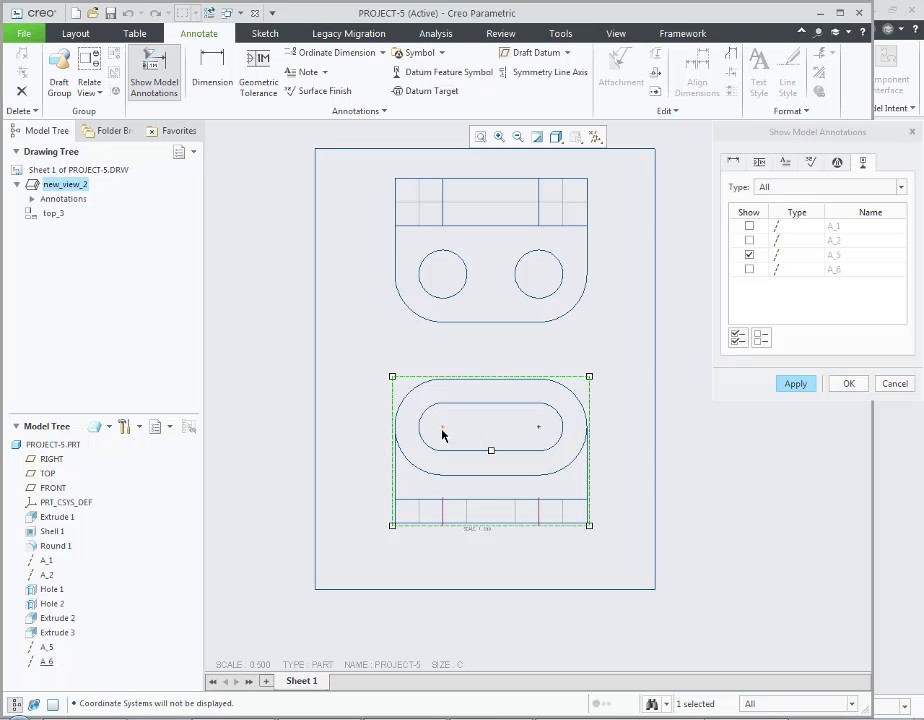
{"action": "left_click", "coordinate": [447, 440]}
{"action": "left_click", "coordinate": [843, 384]}
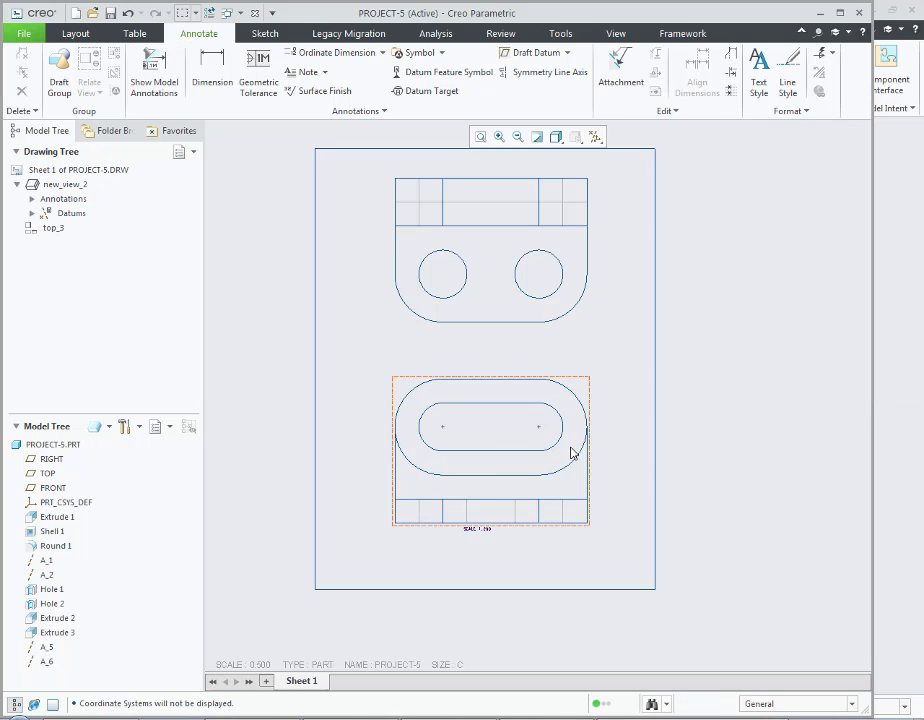
Step: Stretch the first slot-end centre mark's lines up, down, left and right past the slot
{"action": "scroll", "coordinate": [540, 437], "scroll_direction": "down", "scroll_amount": 3}
{"action": "scroll", "coordinate": [535, 401], "scroll_direction": "down", "scroll_amount": 3}
{"action": "left_click", "coordinate": [537, 403]}
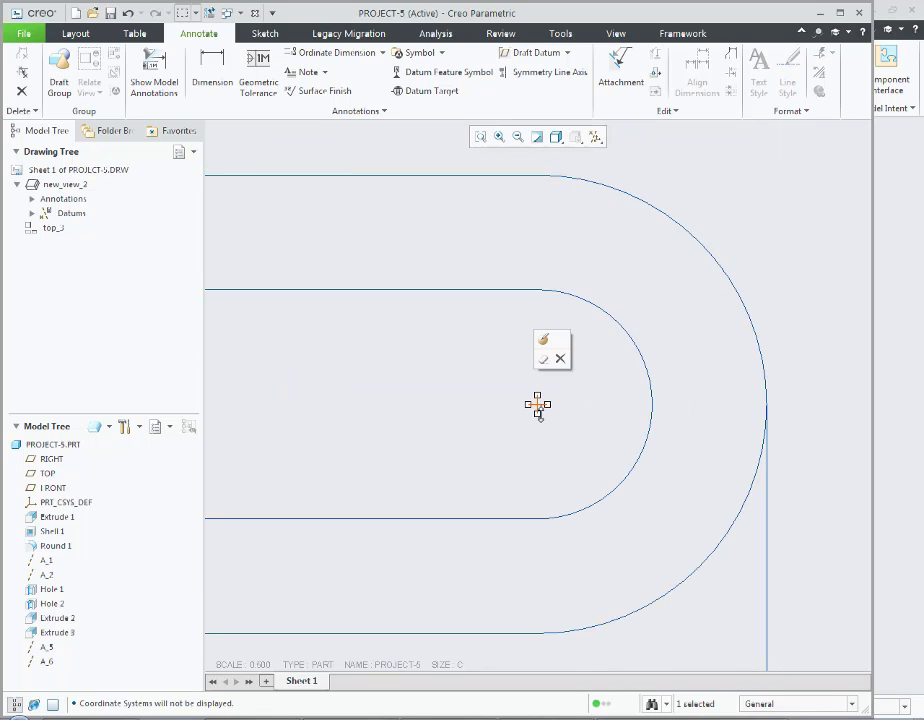
{"action": "left_click_drag", "start_coordinate": [538, 414], "coordinate": [537, 556]}
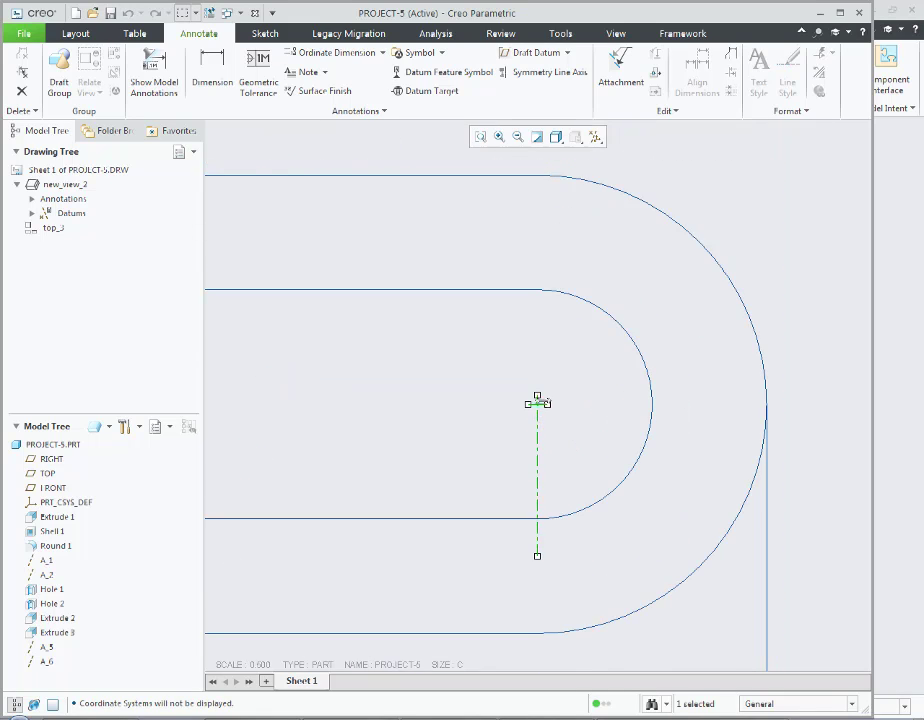
{"action": "left_click_drag", "start_coordinate": [547, 403], "coordinate": [678, 404]}
{"action": "left_click_drag", "start_coordinate": [528, 403], "coordinate": [413, 404]}
{"action": "left_click_drag", "start_coordinate": [537, 396], "coordinate": [537, 257]}
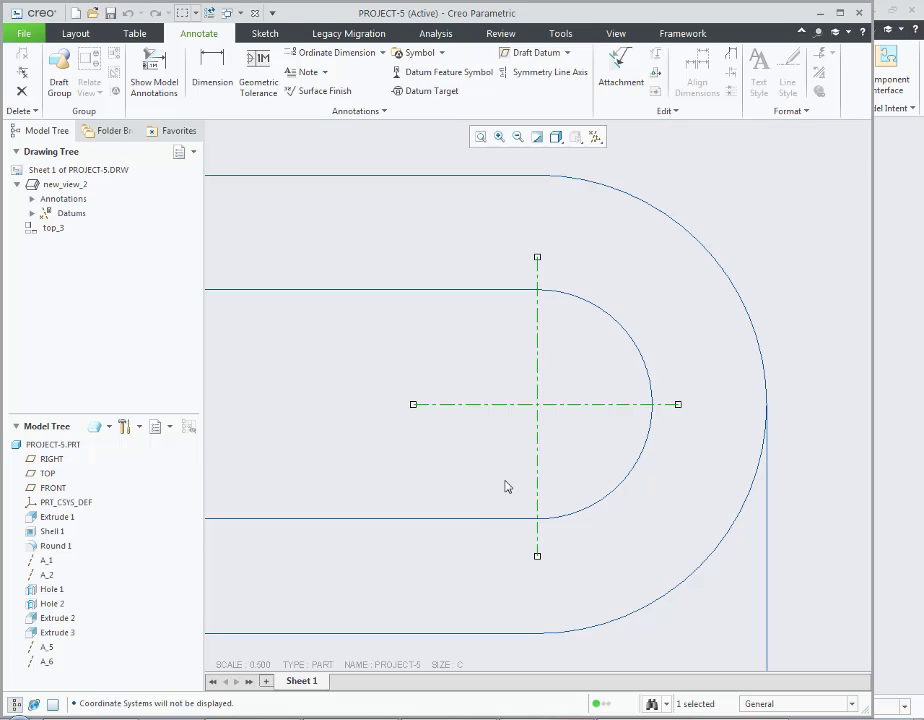
{"action": "scroll", "coordinate": [505, 486], "scroll_direction": "up", "scroll_amount": 1}
{"action": "scroll", "coordinate": [505, 486], "scroll_direction": "down", "scroll_amount": 2}
{"action": "scroll", "coordinate": [505, 486], "scroll_direction": "down", "scroll_amount": 2}
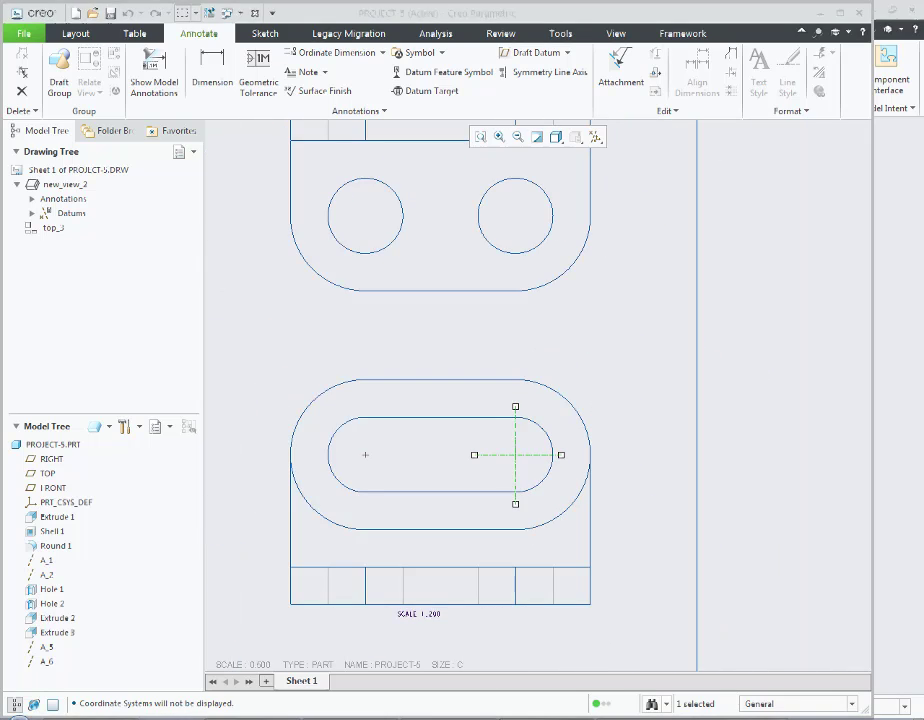
Step: Extend the other centre lines leftward and above the slot, comparing with the reference PDF
{"action": "key", "text": "alt+Tab"}
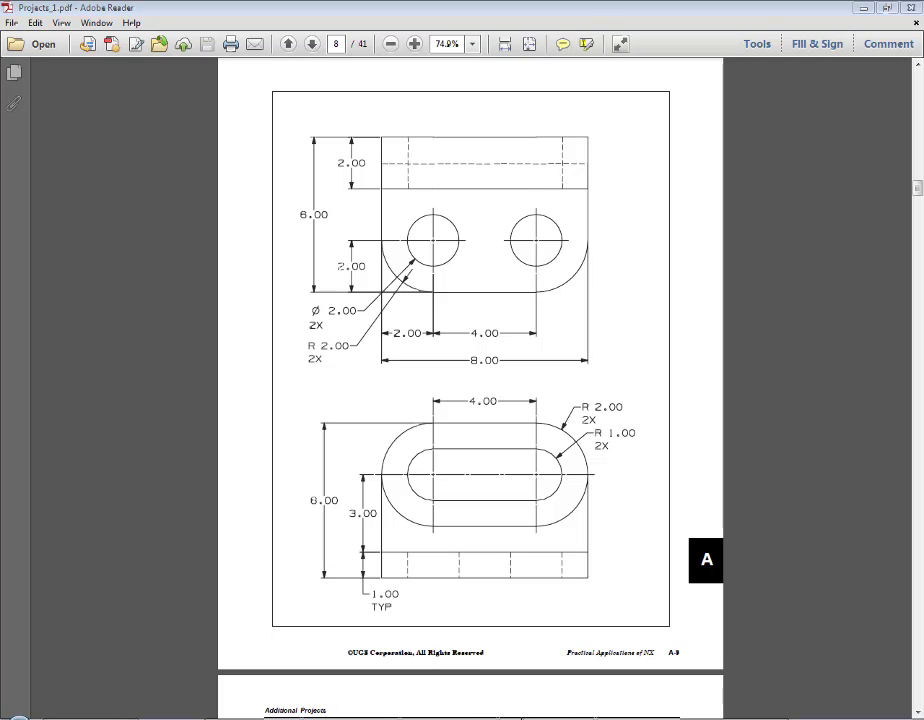
{"action": "key", "text": "alt+Tab"}
{"action": "mouse_move", "coordinate": [474, 455]}
{"action": "left_mouse_down"}
{"action": "mouse_move", "coordinate": [385, 454]}
{"action": "mouse_move", "coordinate": [366, 473]}
{"action": "left_mouse_up"}
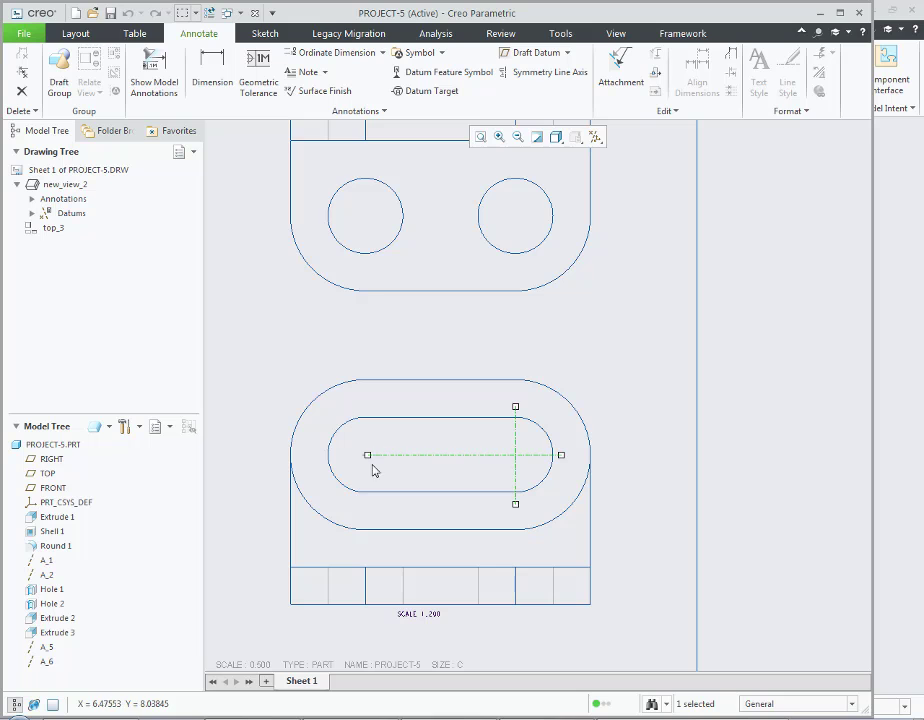
{"action": "scroll", "coordinate": [367, 480], "scroll_direction": "down", "scroll_amount": 1}
{"action": "scroll", "coordinate": [366, 473], "scroll_direction": "down", "scroll_amount": 3}
{"action": "scroll", "coordinate": [366, 473], "scroll_direction": "up", "scroll_amount": 5}
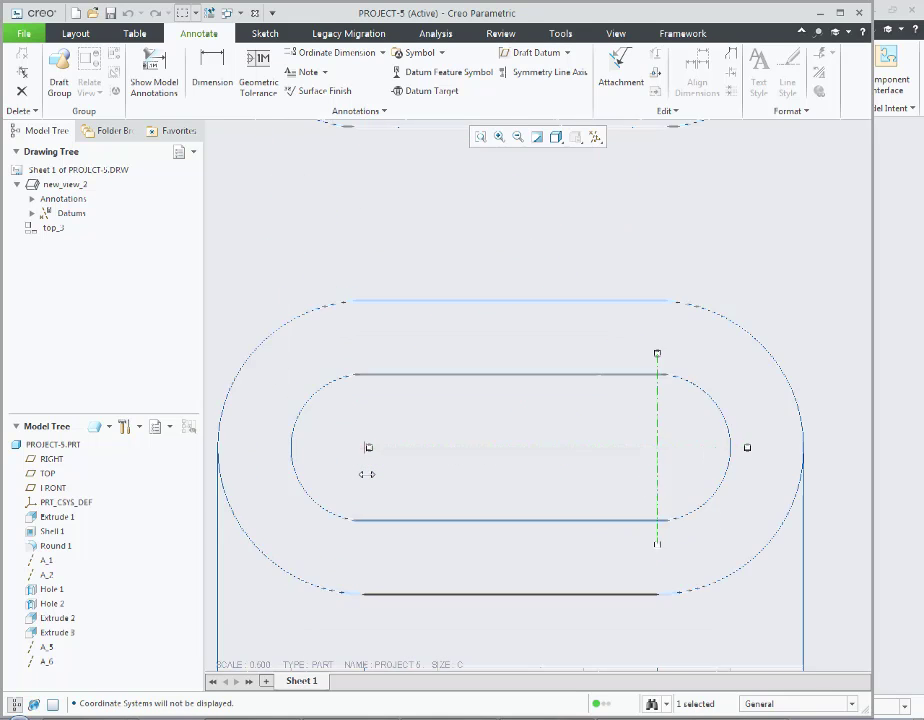
{"action": "scroll", "coordinate": [378, 460], "scroll_direction": "up", "scroll_amount": 3}
{"action": "mouse_move", "coordinate": [366, 473]}
{"action": "left_mouse_down"}
{"action": "mouse_move", "coordinate": [360, 410]}
{"action": "mouse_move", "coordinate": [360, 621]}
{"action": "left_mouse_up"}
{"action": "mouse_move", "coordinate": [345, 409]}
{"action": "left_mouse_down"}
{"action": "mouse_move", "coordinate": [341, 425]}
{"action": "mouse_move", "coordinate": [237, 424]}
{"action": "left_mouse_up"}
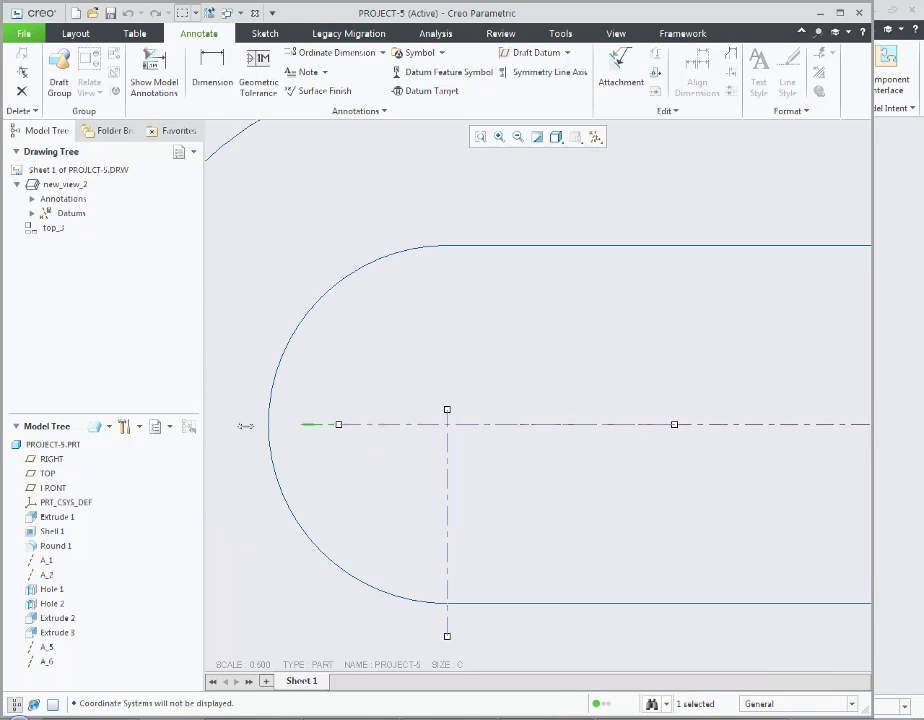
{"action": "left_click_drag", "start_coordinate": [447, 410], "coordinate": [458, 221]}
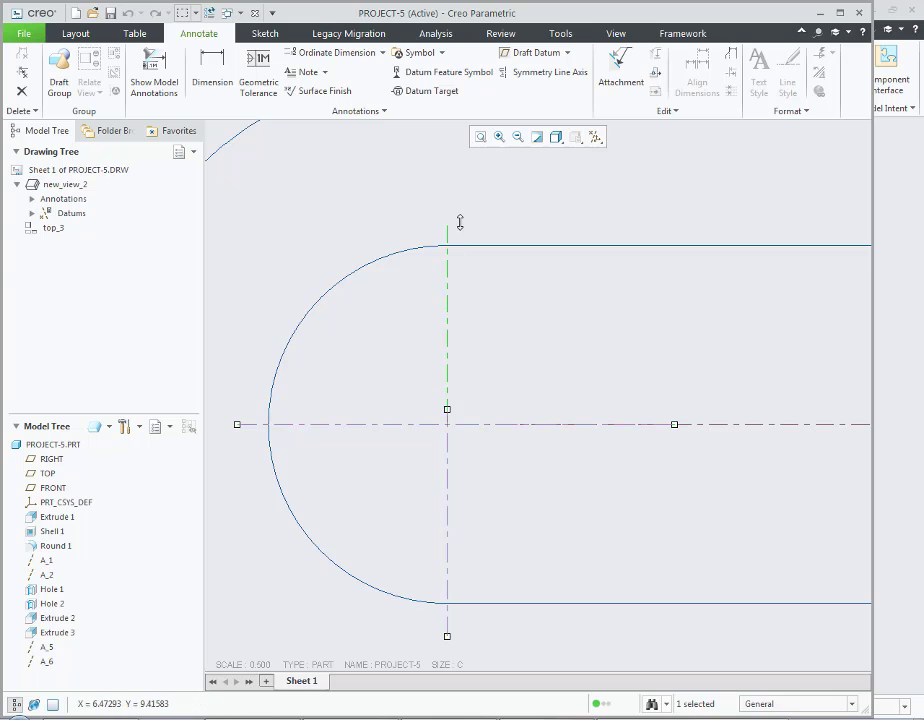
{"action": "scroll", "coordinate": [462, 382], "scroll_direction": "down", "scroll_amount": 4}
{"action": "scroll", "coordinate": [462, 382], "scroll_direction": "down", "scroll_amount": 2}
{"action": "left_click", "coordinate": [534, 456]}
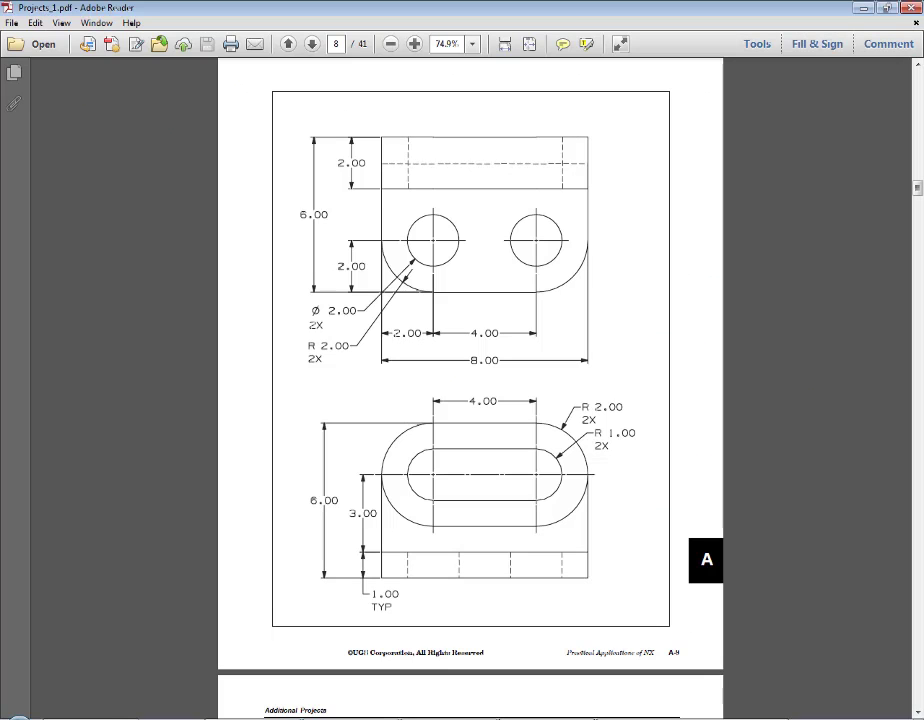
{"action": "key", "text": "alt+Tab"}
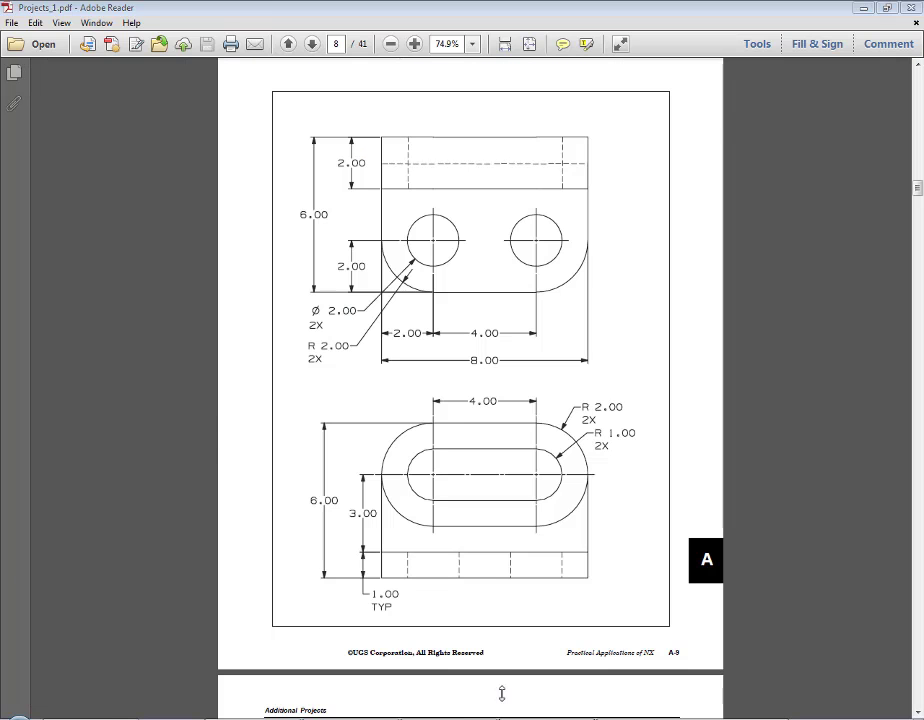
{"action": "left_click", "coordinate": [473, 440]}
Step: Dimension the 4.00 spacing between the two slot-end arcs above the lower view
{"action": "middle_click_drag", "start_coordinate": [473, 440], "coordinate": [406, 430]}
{"action": "left_click", "coordinate": [212, 70]}
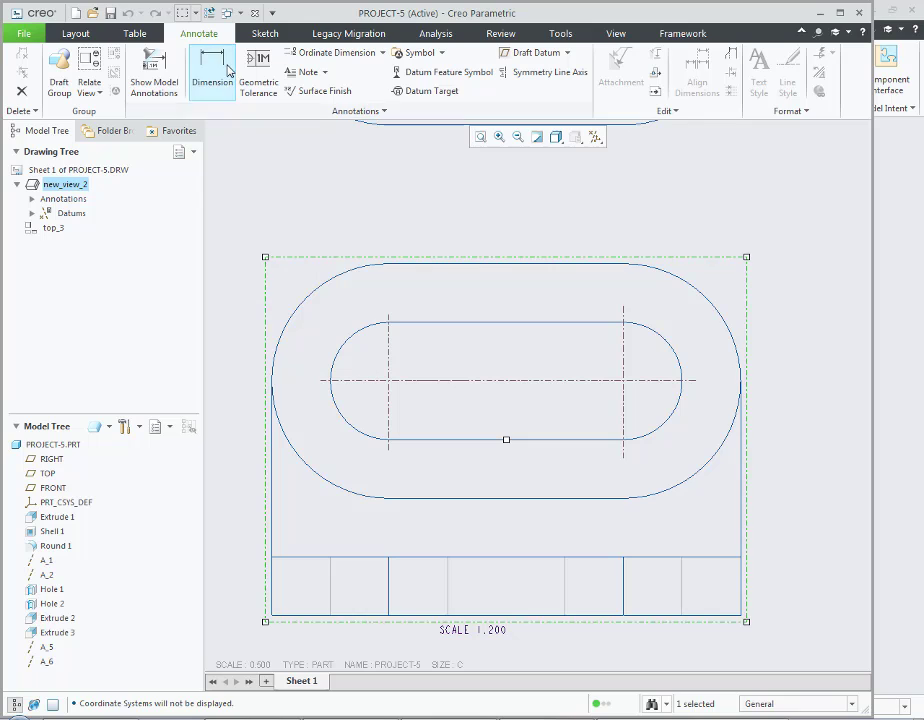
{"action": "left_click", "coordinate": [353, 336]}
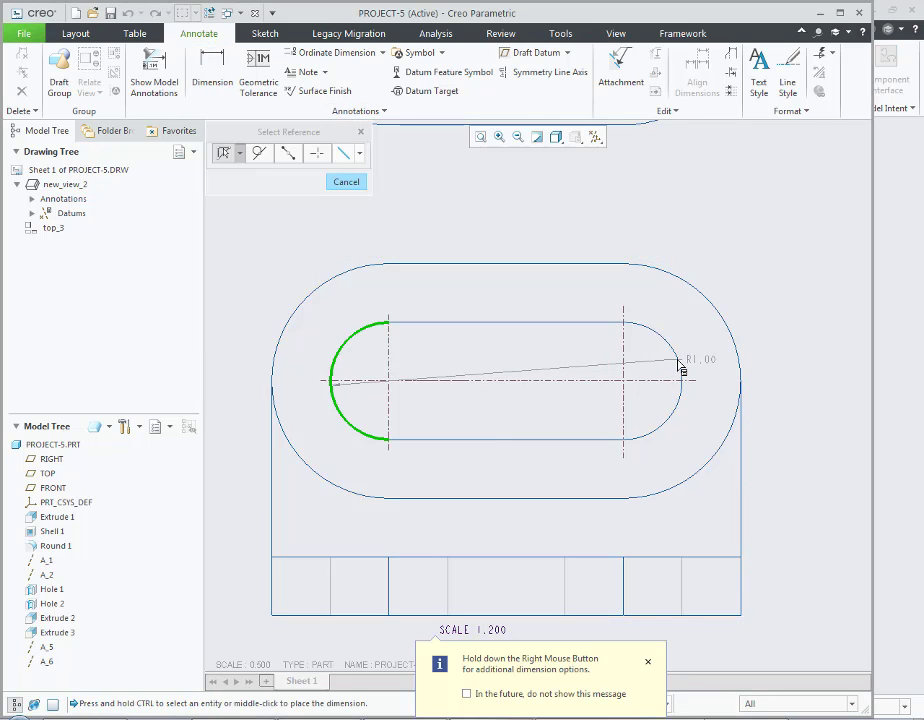
{"action": "left_click", "coordinate": [681, 367], "text": "ctrl"}
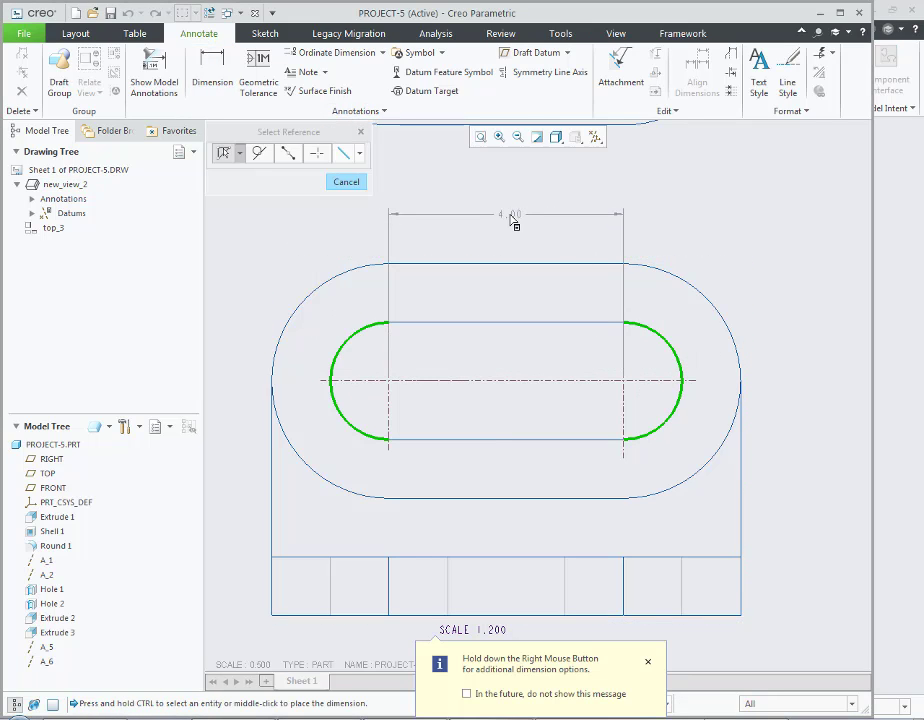
{"action": "middle_click", "coordinate": [511, 222]}
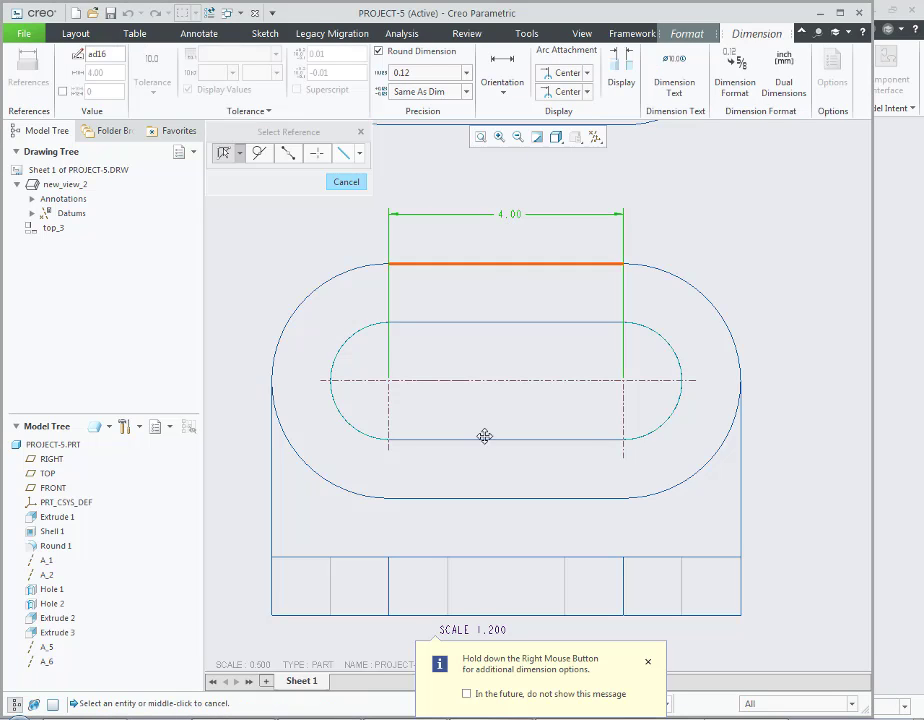
{"action": "key", "text": "alt+Tab"}
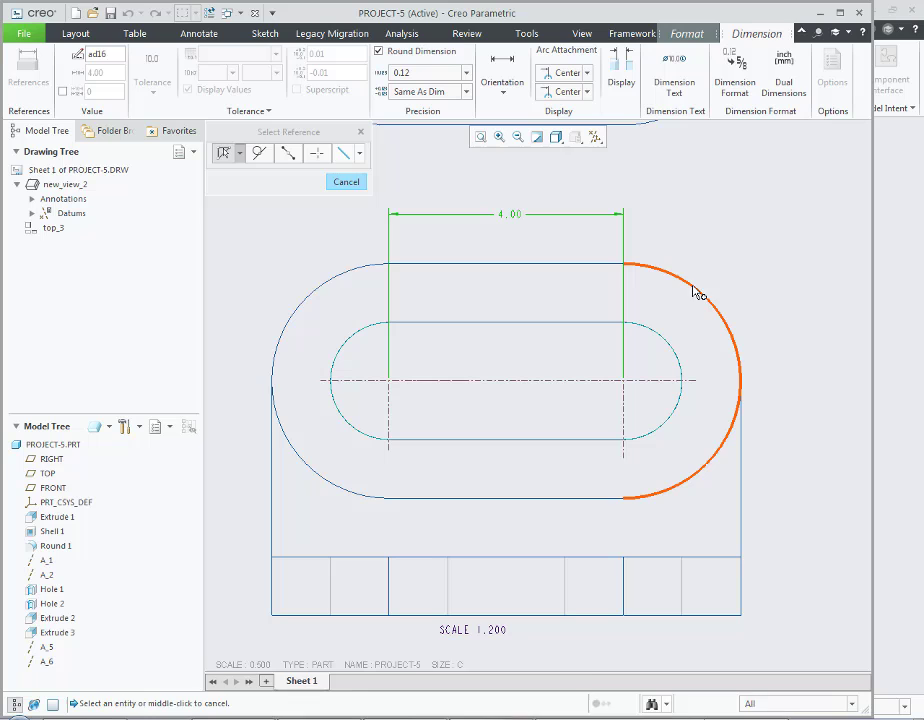
Step: Add R2.00 outer and R1.00 inner arc radii, then pick the centreline and bottom edge
{"action": "left_click", "coordinate": [697, 293]}
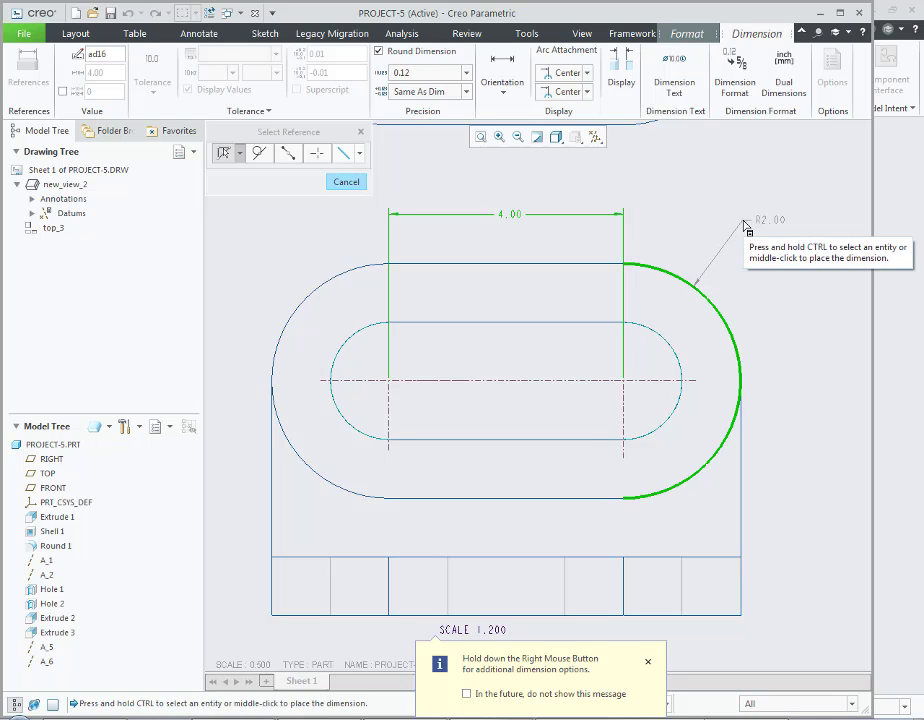
{"action": "key", "text": "alt+Tab"}
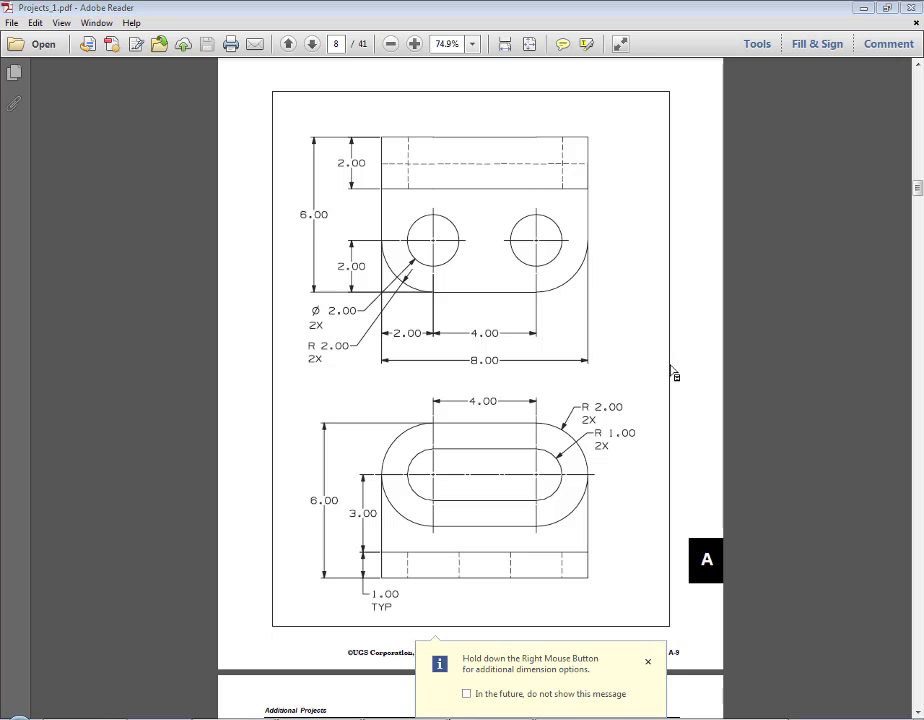
{"action": "key", "text": "alt+Tab"}
{"action": "middle_click", "coordinate": [737, 261]}
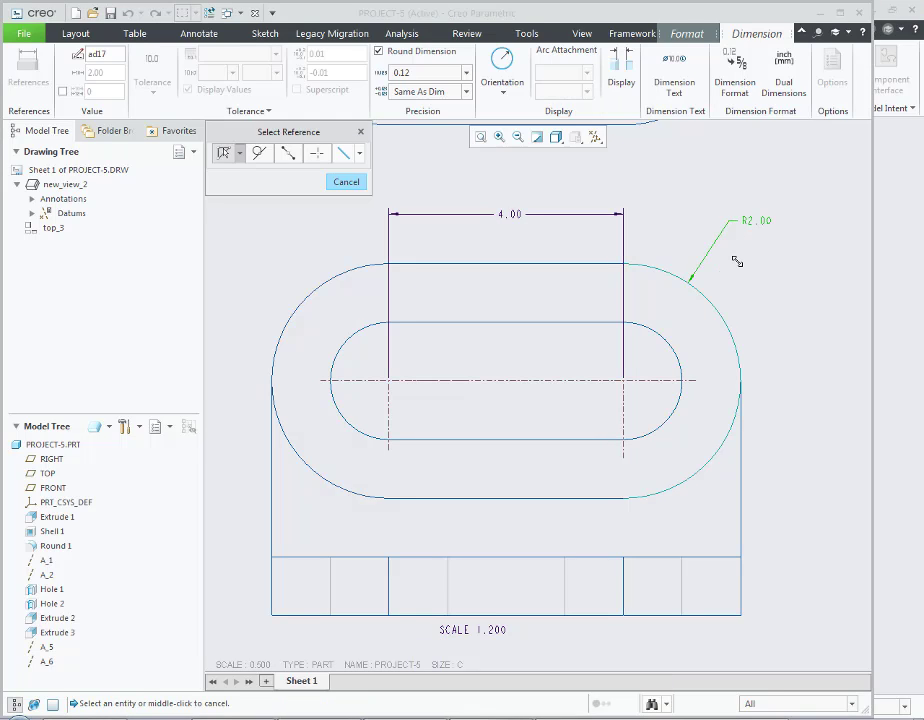
{"action": "key", "text": "alt+Tab"}
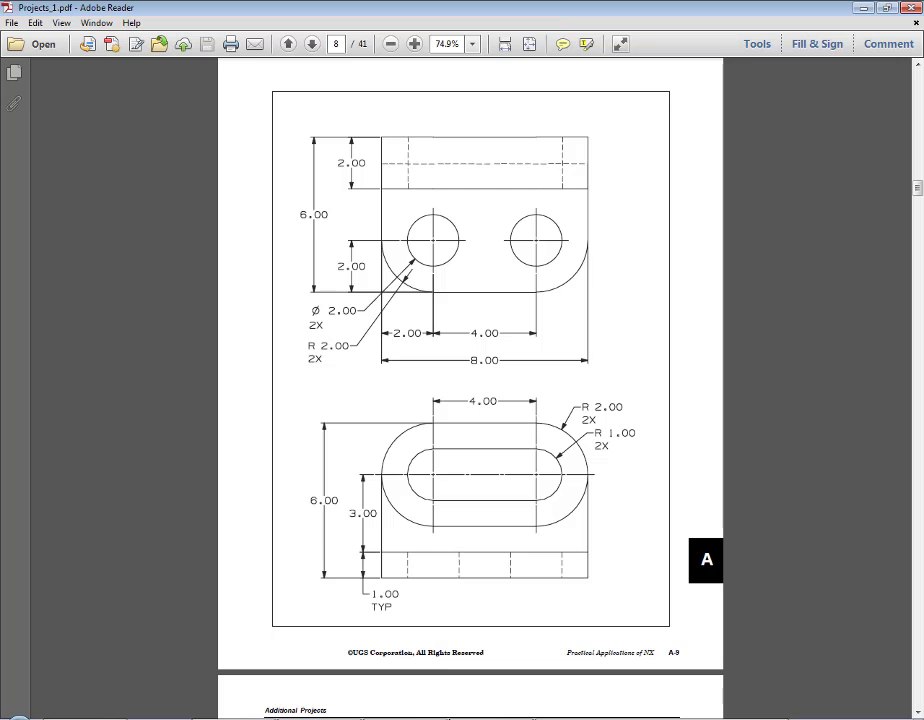
{"action": "key", "text": "alt+Tab"}
{"action": "left_click", "coordinate": [676, 350]}
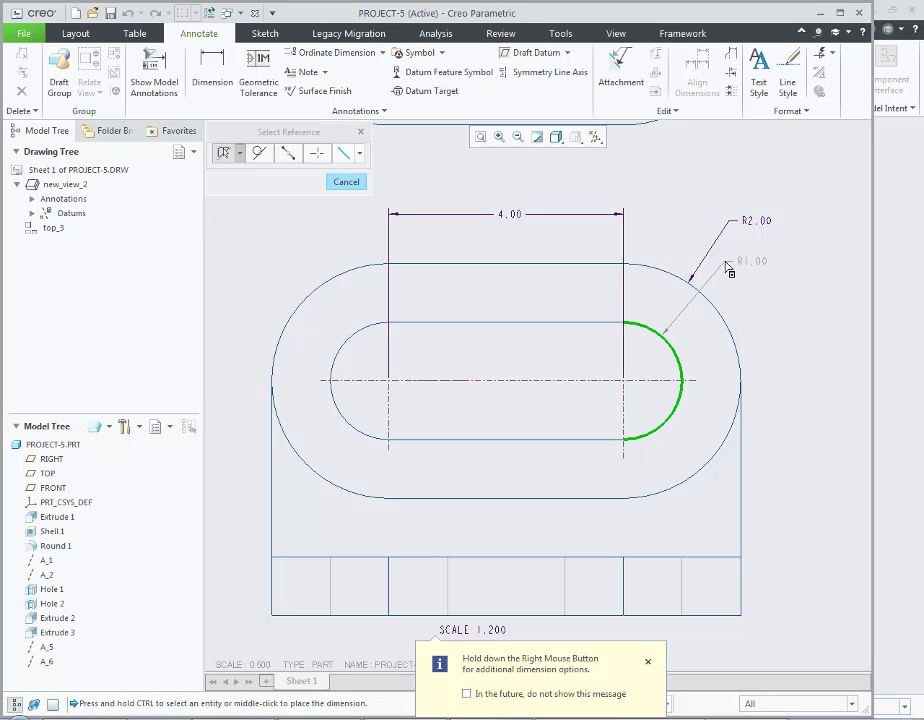
{"action": "middle_click", "coordinate": [735, 268]}
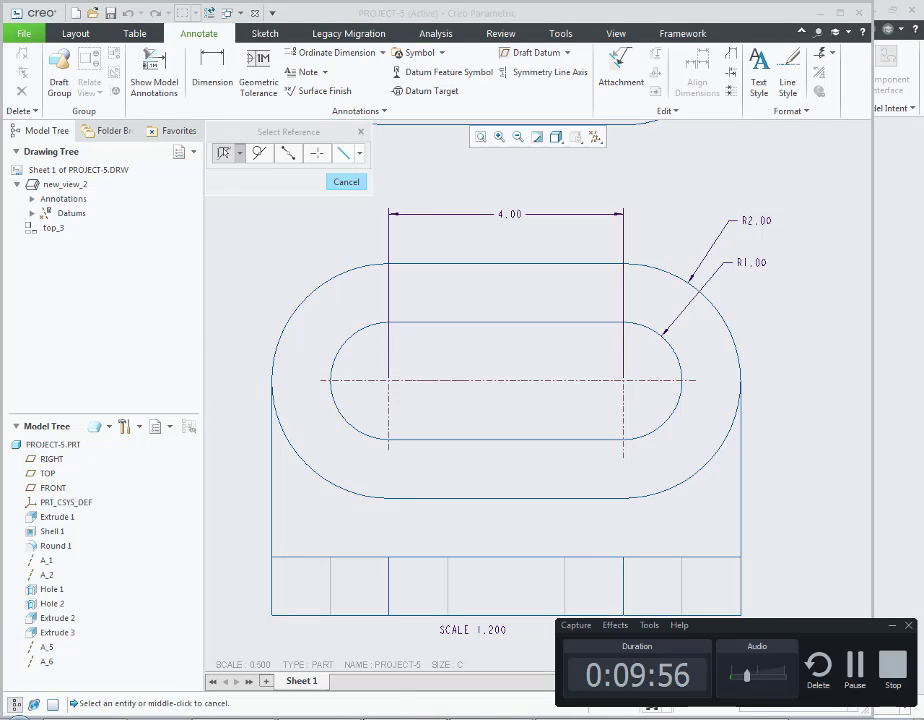
{"action": "key", "text": "alt+Tab"}
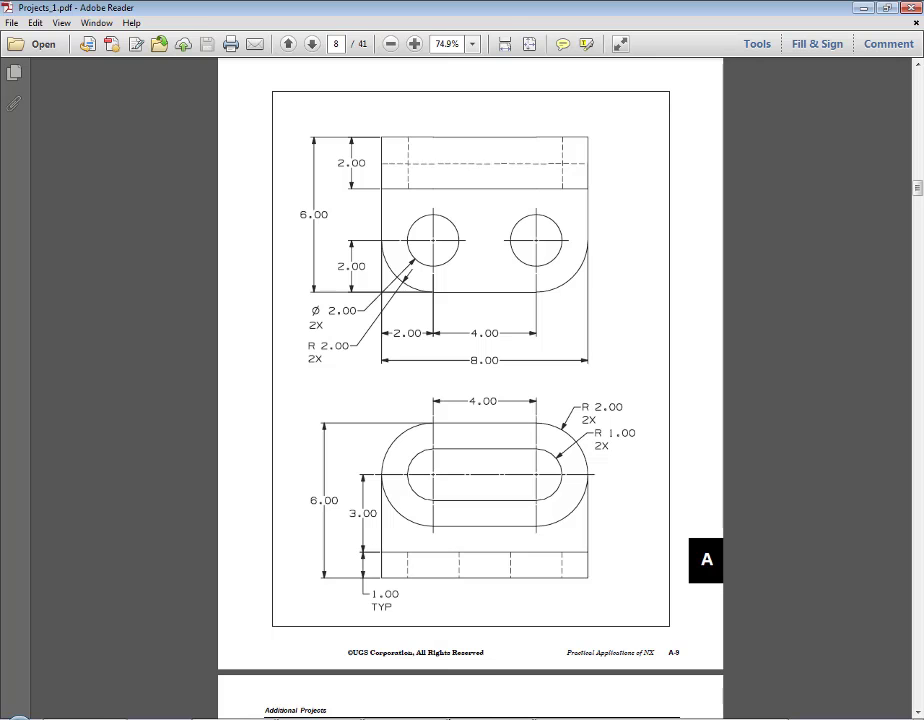
{"action": "key", "text": "alt+Tab"}
{"action": "left_click", "coordinate": [400, 383]}
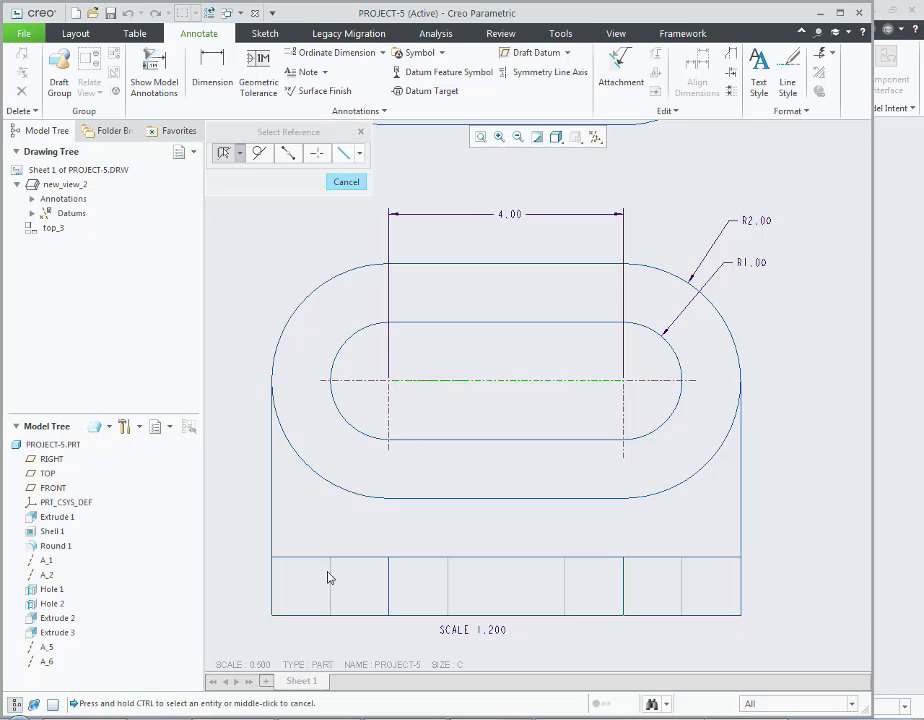
{"action": "left_click", "coordinate": [345, 617]}
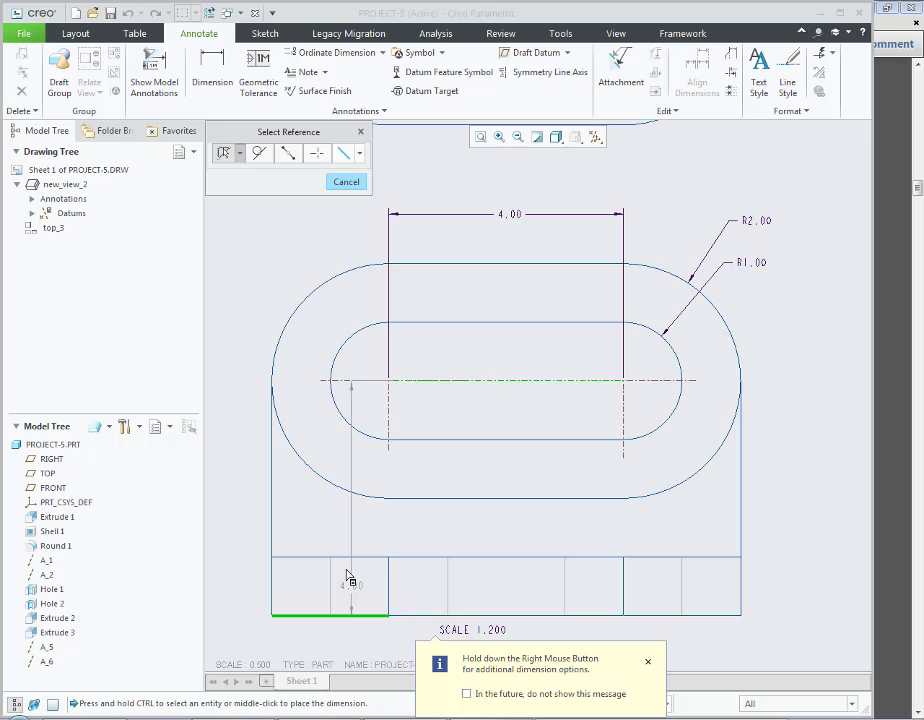
Step: Place the centreline-to-bottom dimension and add the 3.00 centre height left of the part
{"action": "middle_click", "coordinate": [350, 570]}
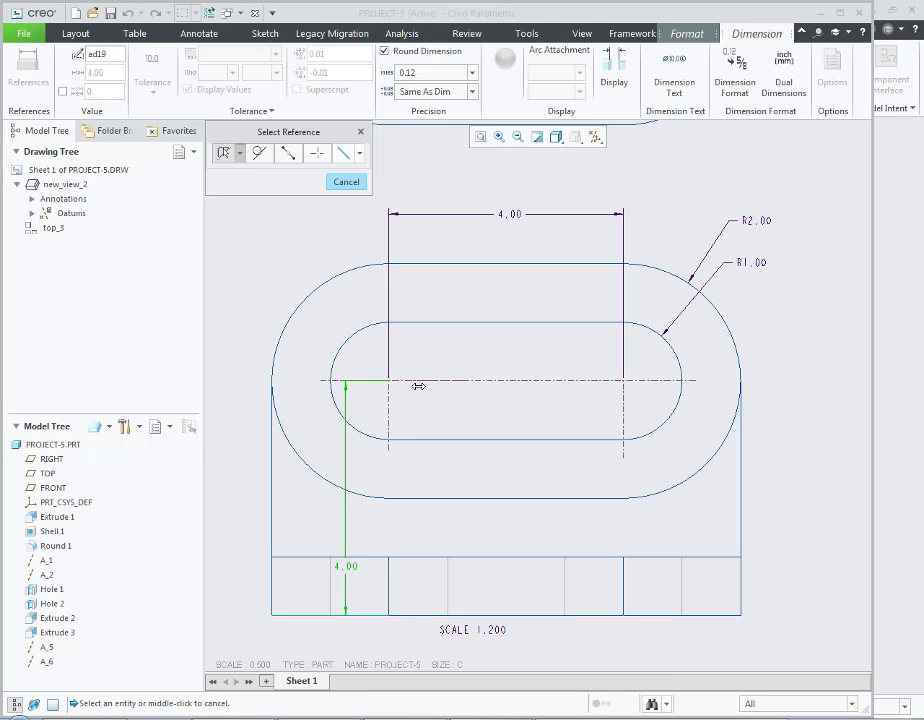
{"action": "left_click", "coordinate": [338, 181]}
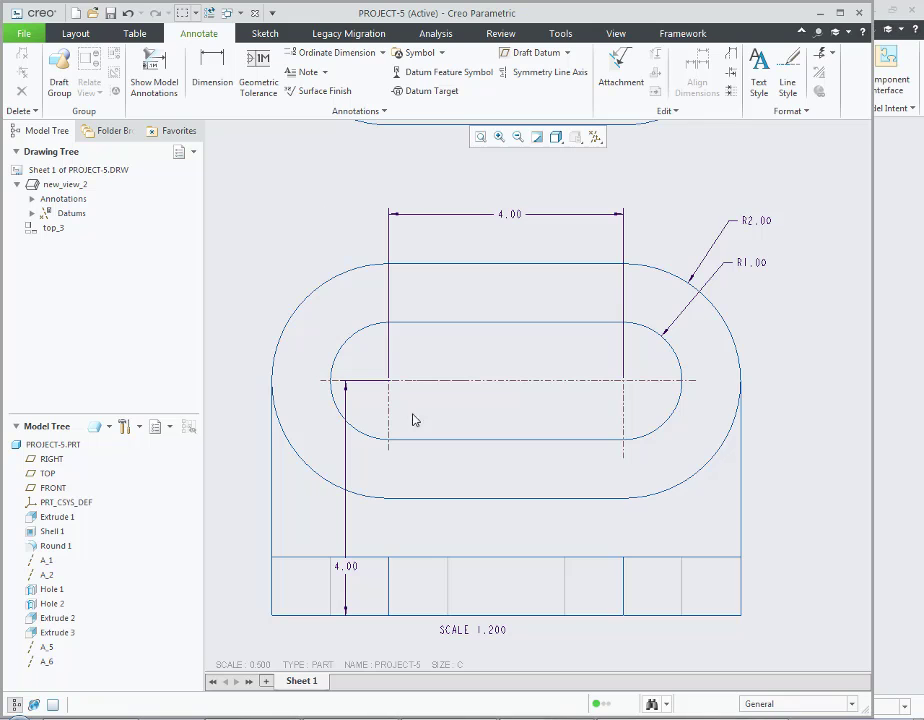
{"action": "left_click", "coordinate": [212, 70]}
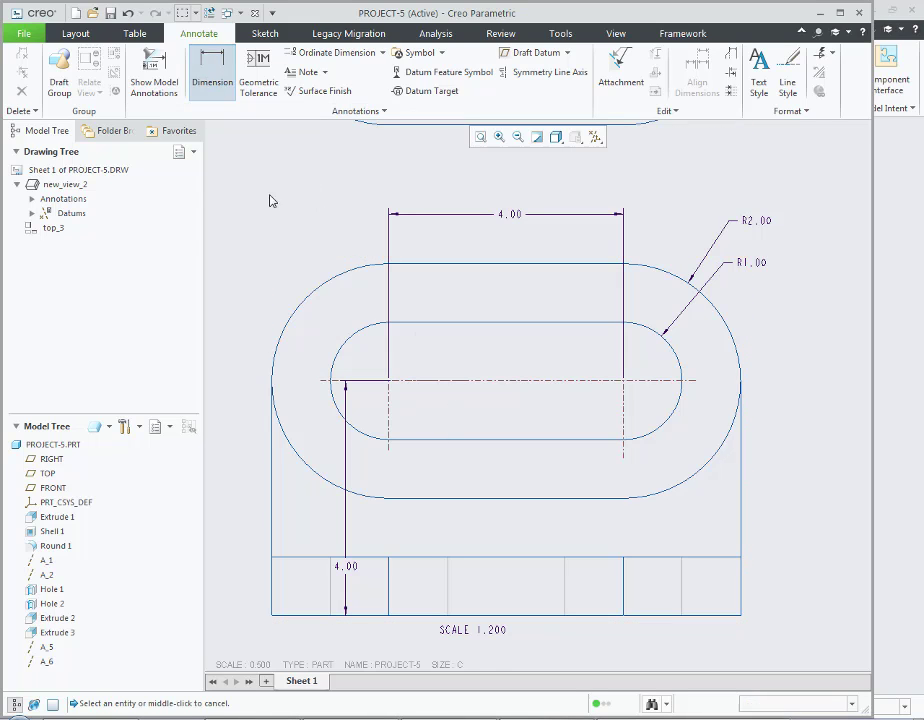
{"action": "left_click", "coordinate": [410, 381]}
{"action": "left_click", "coordinate": [399, 558], "text": "ctrl"}
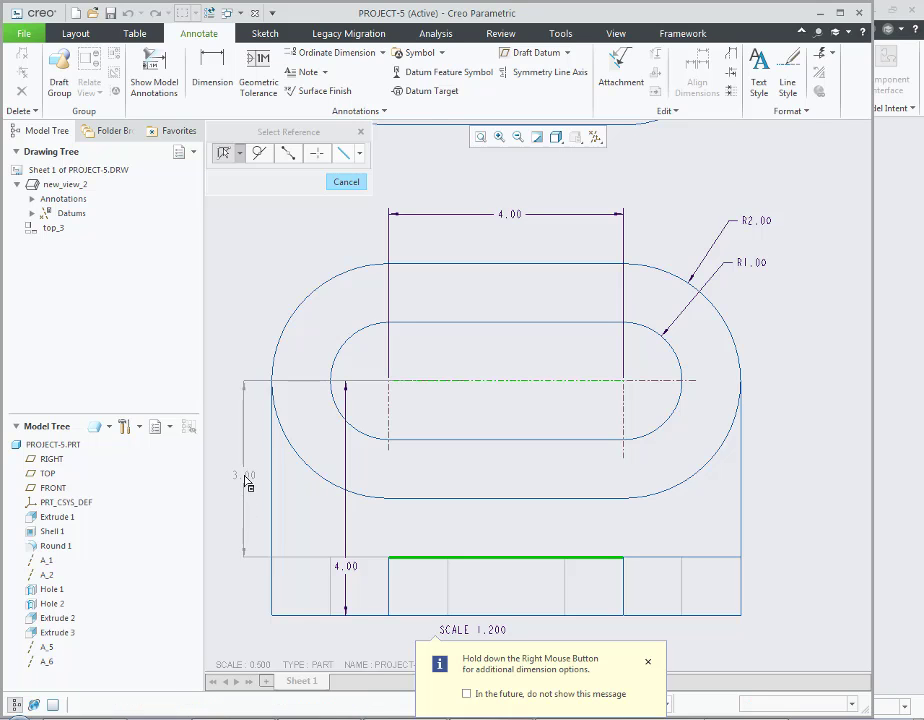
{"action": "middle_click", "coordinate": [246, 482]}
{"action": "middle_click_drag", "start_coordinate": [288, 514], "coordinate": [381, 491]}
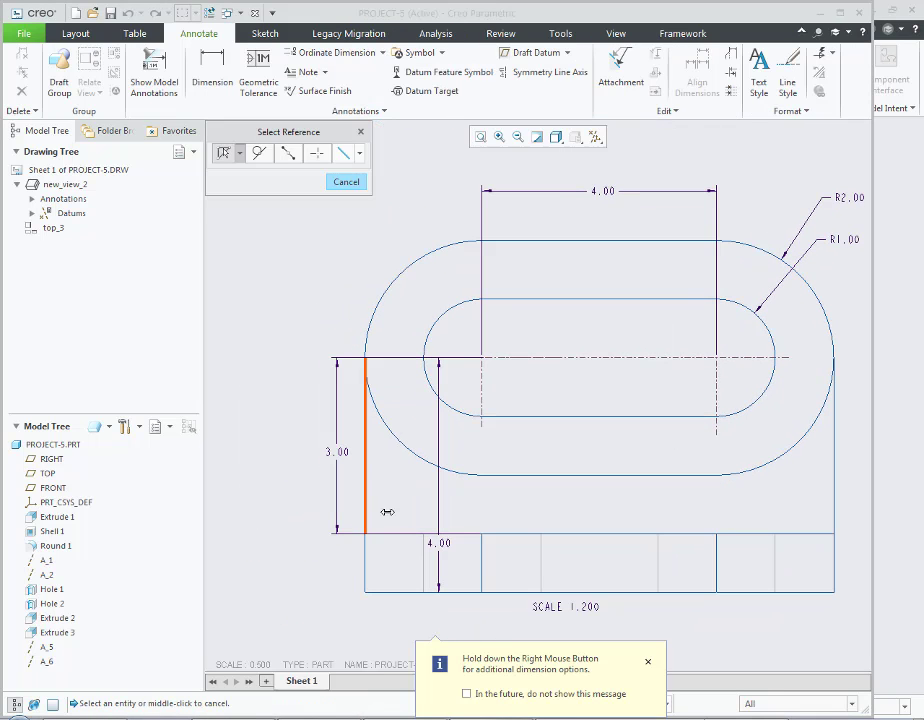
Step: Add the 1.00 base height and 6.00 overall height dimensions to the front view
{"action": "left_click", "coordinate": [492, 534]}
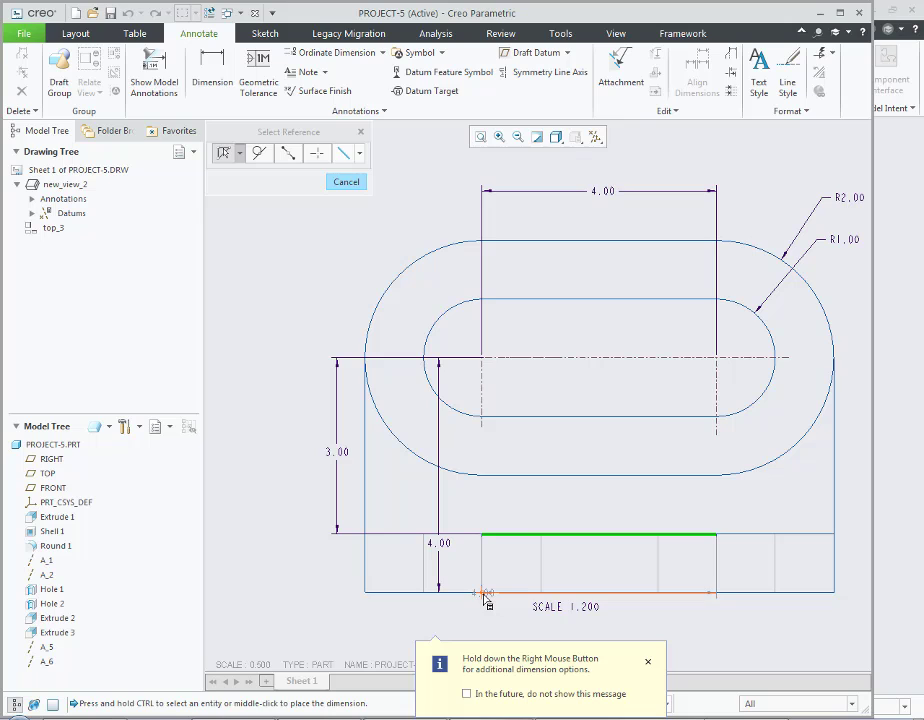
{"action": "left_click", "coordinate": [487, 597], "text": "ctrl"}
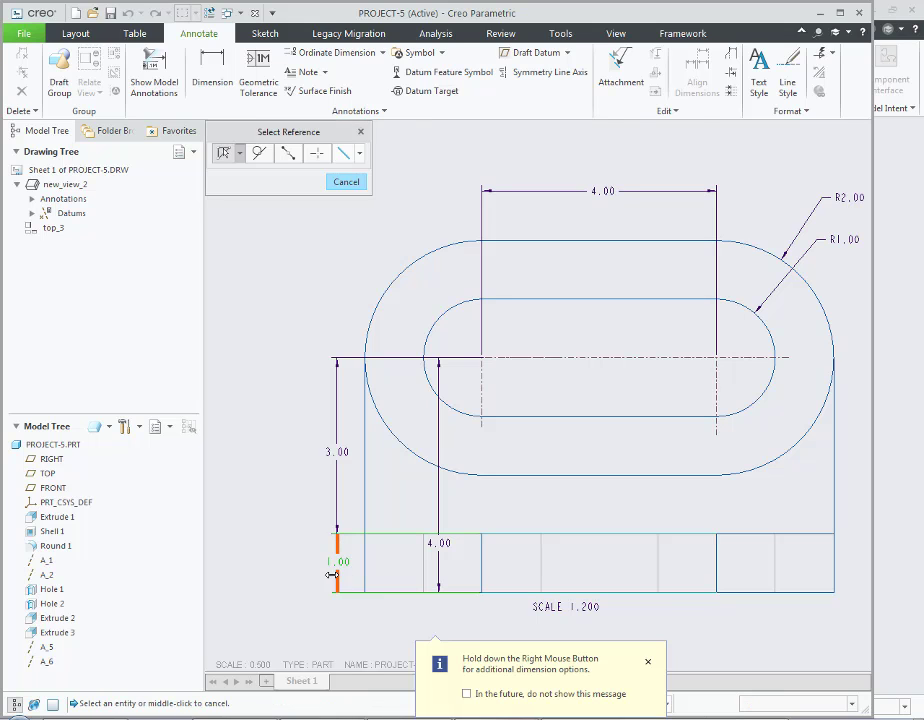
{"action": "middle_click", "coordinate": [341, 569]}
{"action": "key", "text": "alt+Tab"}
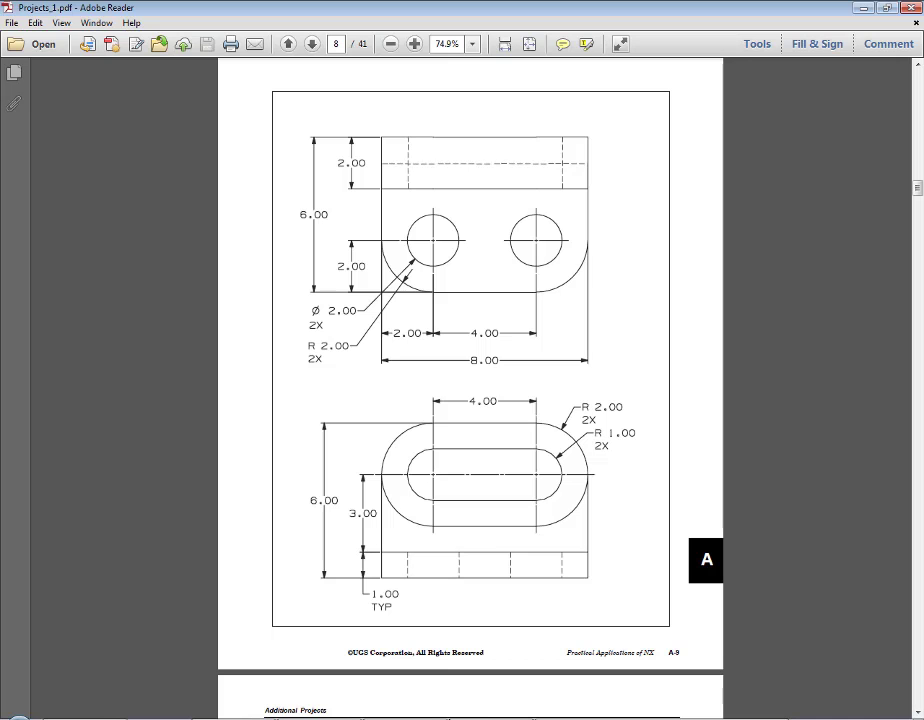
{"action": "key", "text": "alt+Tab"}
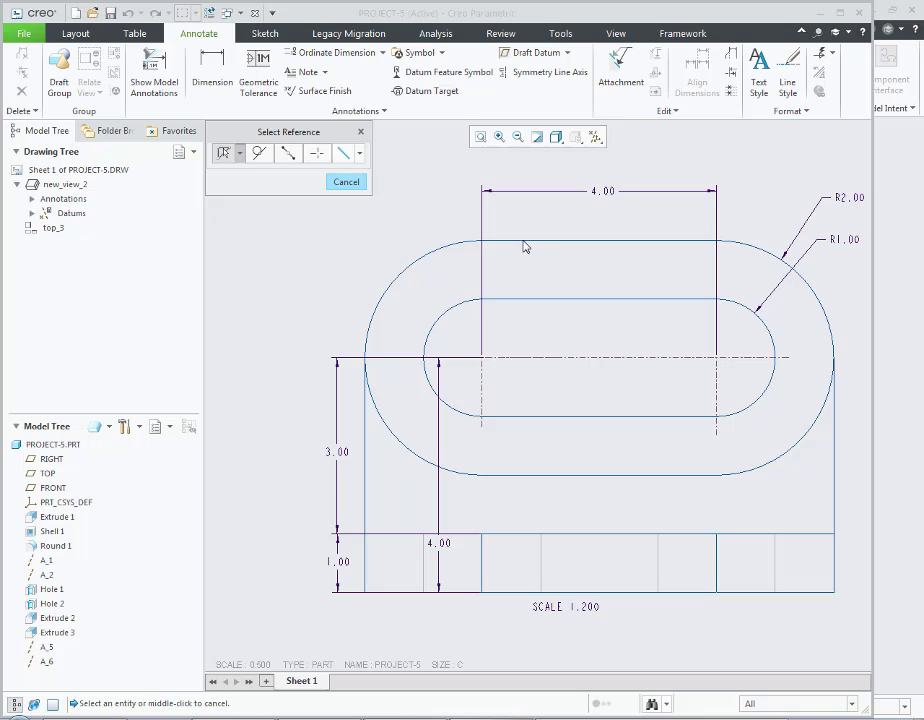
{"action": "left_click", "coordinate": [523, 241]}
{"action": "left_click", "coordinate": [500, 592], "text": "ctrl"}
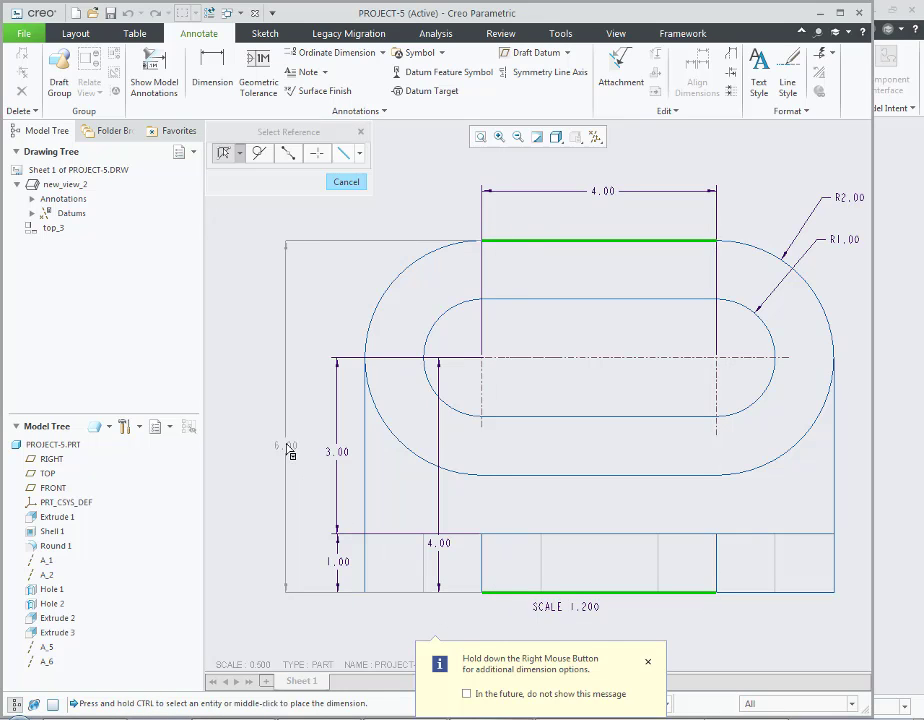
{"action": "middle_click", "coordinate": [287, 420]}
{"action": "left_click", "coordinate": [256, 480]}
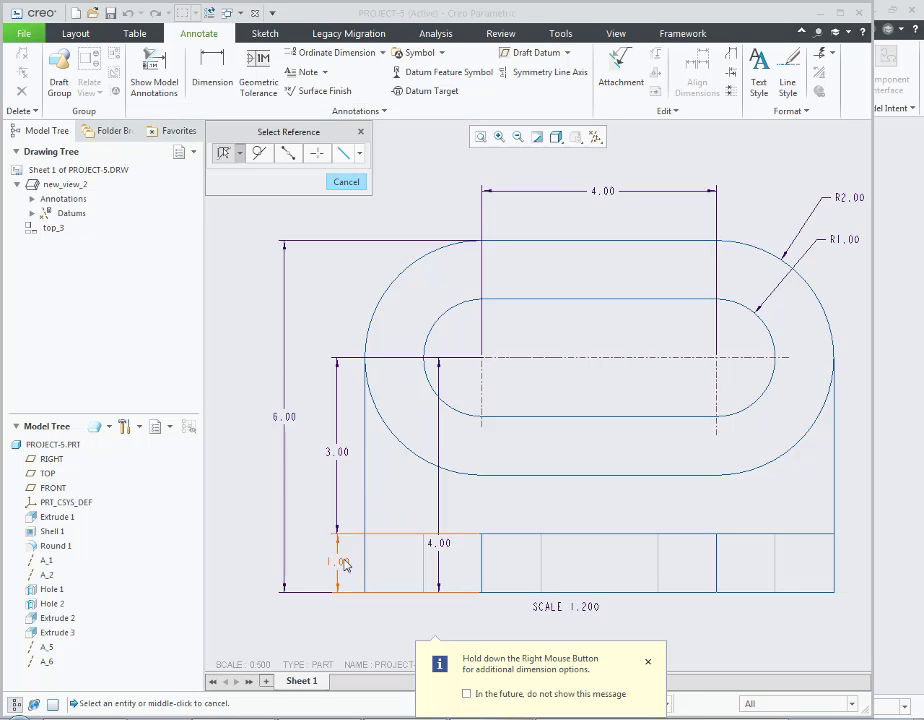
Step: Drop the unneeded vertical 4.00 dimension and nudge the 6.00 and 3.00 dimensions into place
{"action": "left_click", "coordinate": [437, 545]}
{"action": "key", "text": "Escape"}
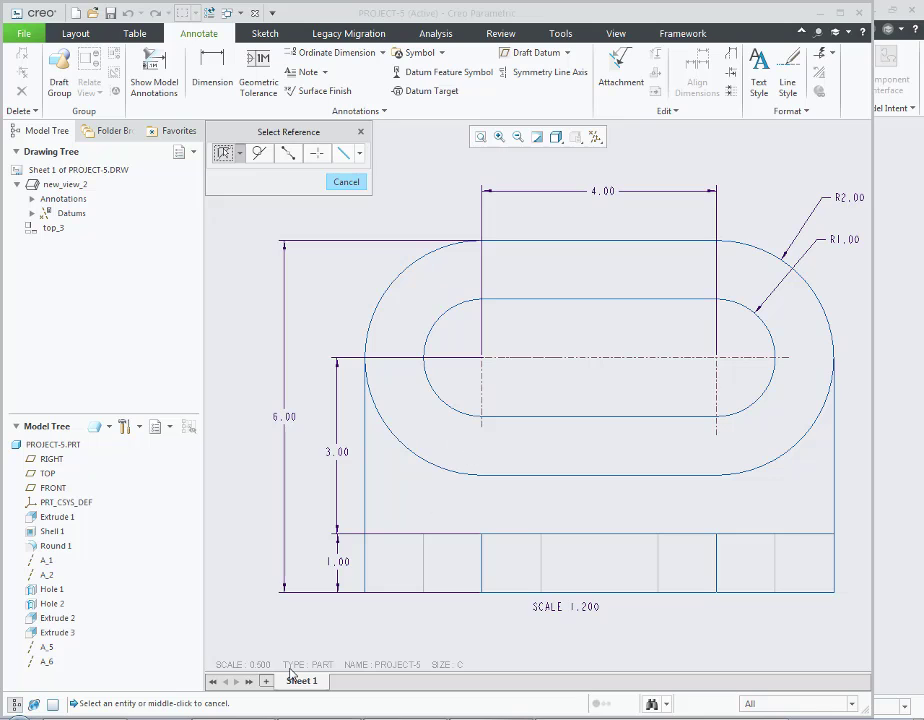
{"action": "left_click_drag", "start_coordinate": [281, 424], "coordinate": [292, 420]}
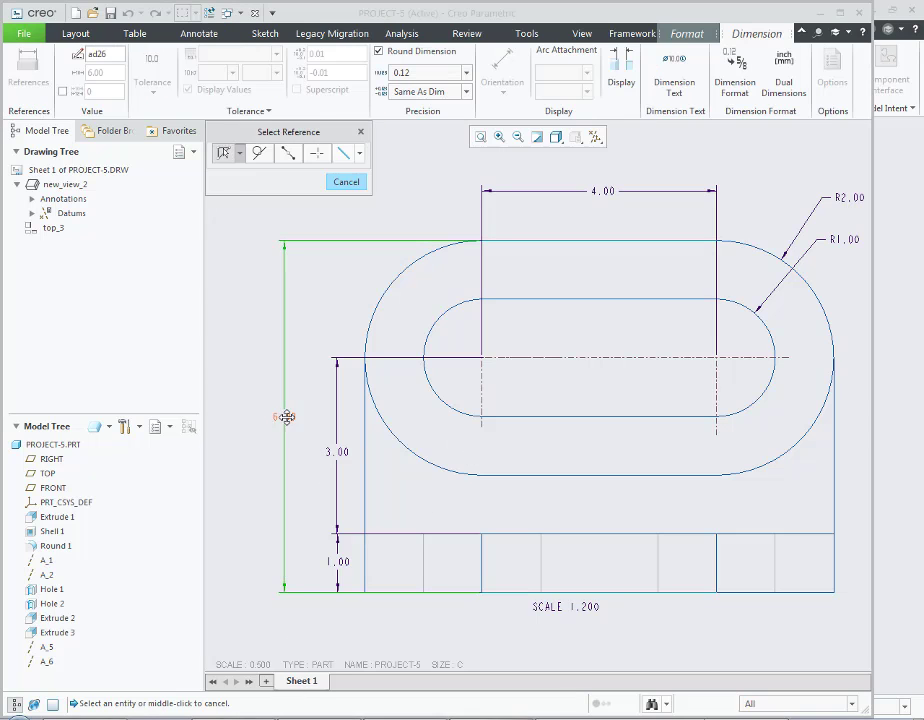
{"action": "left_click_drag", "start_coordinate": [339, 455], "coordinate": [337, 449]}
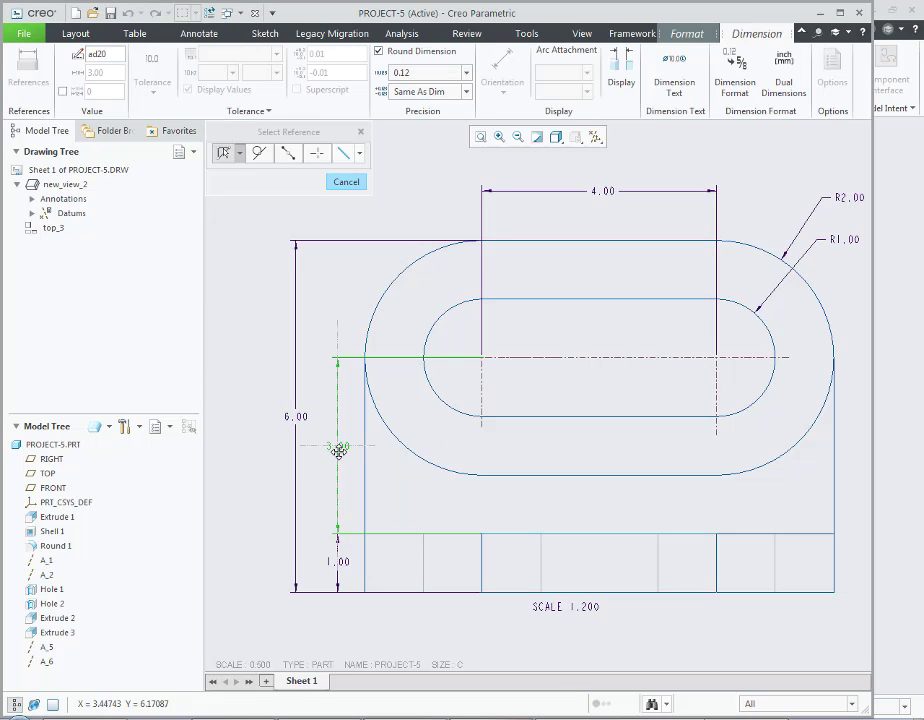
{"action": "left_click", "coordinate": [364, 616]}
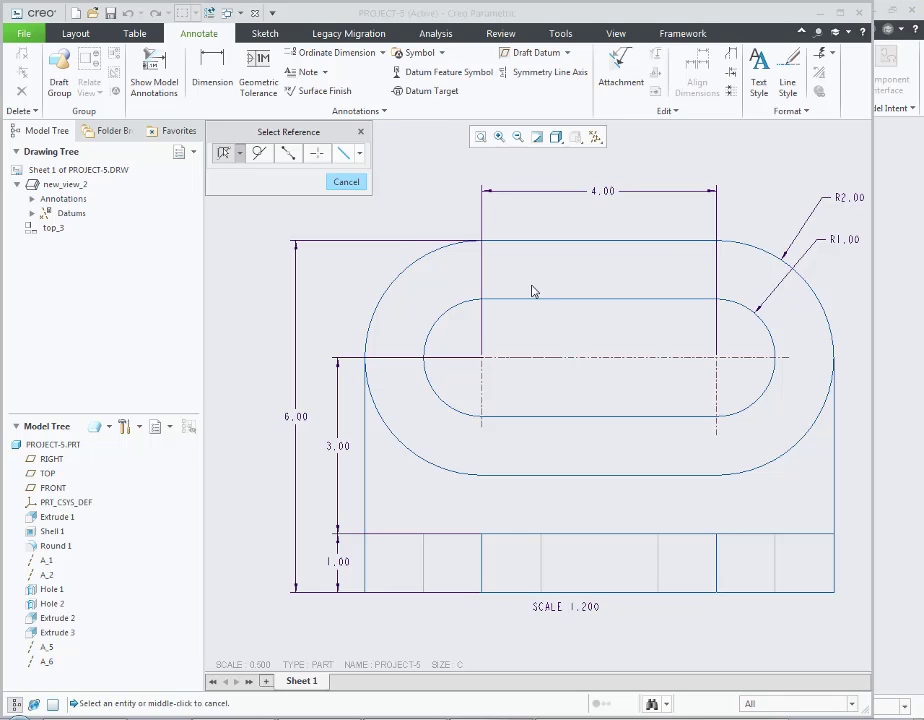
Step: Move the 4.00 slot spacing dimension down closer to the slot
{"action": "scroll", "coordinate": [532, 291], "scroll_direction": "up", "scroll_amount": 3}
{"action": "scroll", "coordinate": [532, 291], "scroll_direction": "up", "scroll_amount": 2}
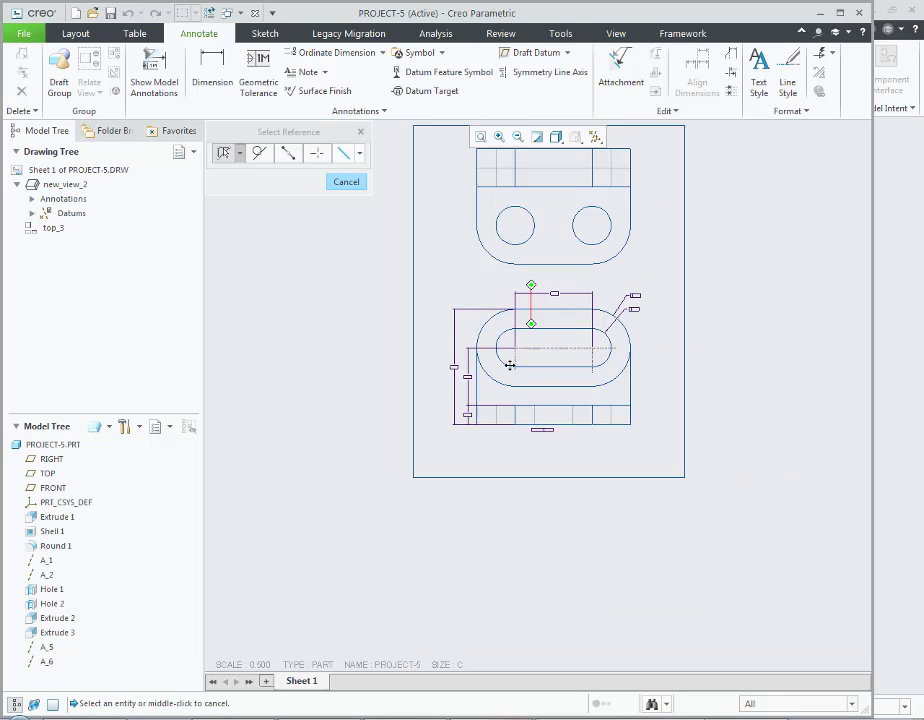
{"action": "scroll", "coordinate": [508, 363], "scroll_direction": "down", "scroll_amount": 2}
{"action": "scroll", "coordinate": [481, 421], "scroll_direction": "down", "scroll_amount": 2}
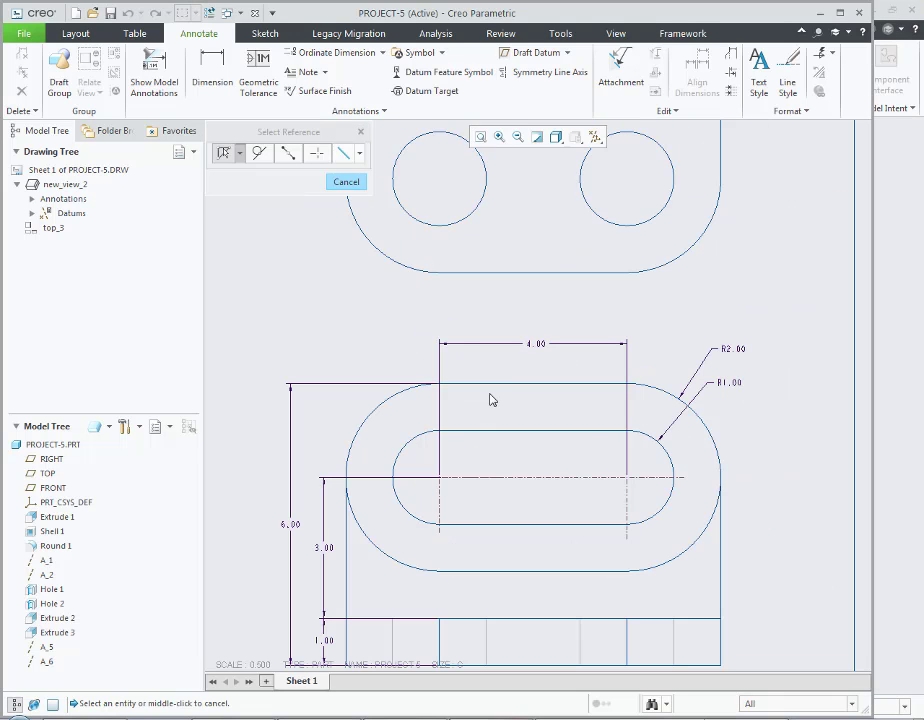
{"action": "left_click", "coordinate": [531, 347]}
{"action": "left_click_drag", "start_coordinate": [535, 345], "coordinate": [536, 362]}
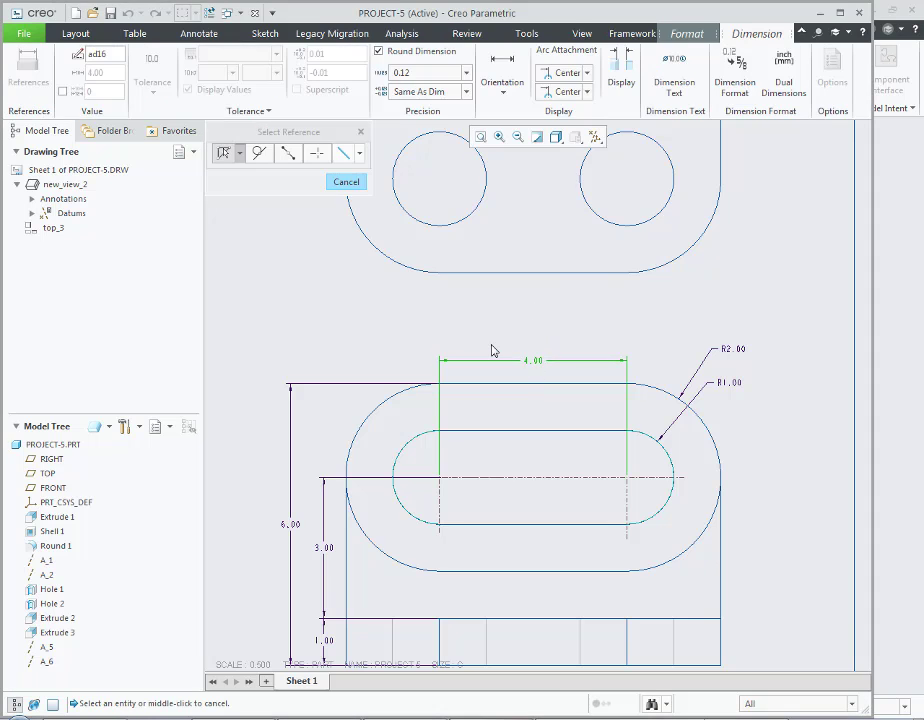
{"action": "left_click", "coordinate": [489, 351]}
Step: Bring the top view into view and compare it with the reference PDF
{"action": "middle_click_drag", "start_coordinate": [489, 351], "coordinate": [473, 481]}
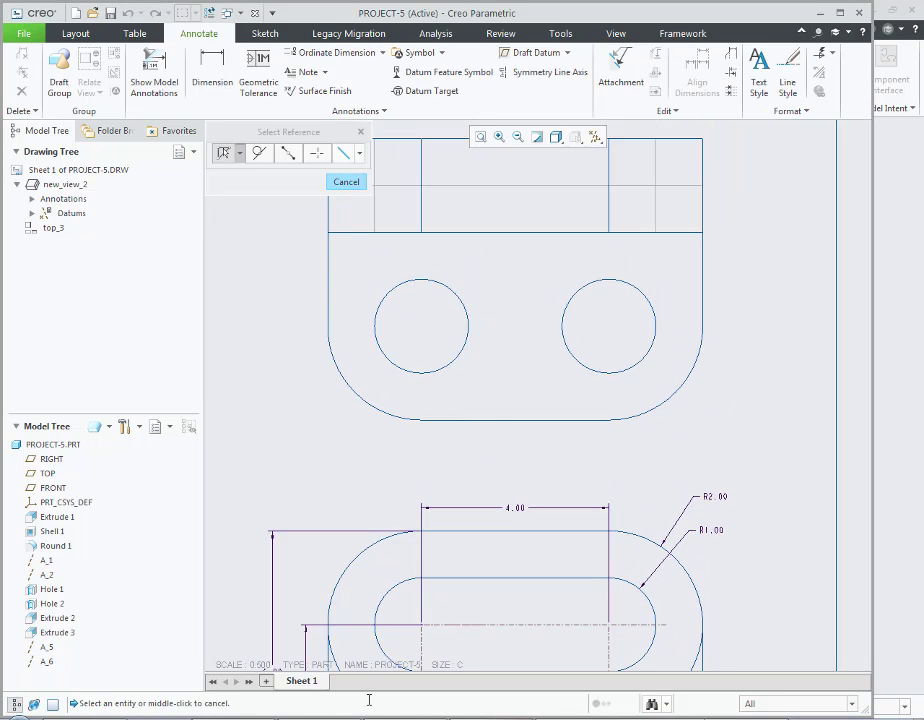
{"action": "key", "text": "alt+Tab"}
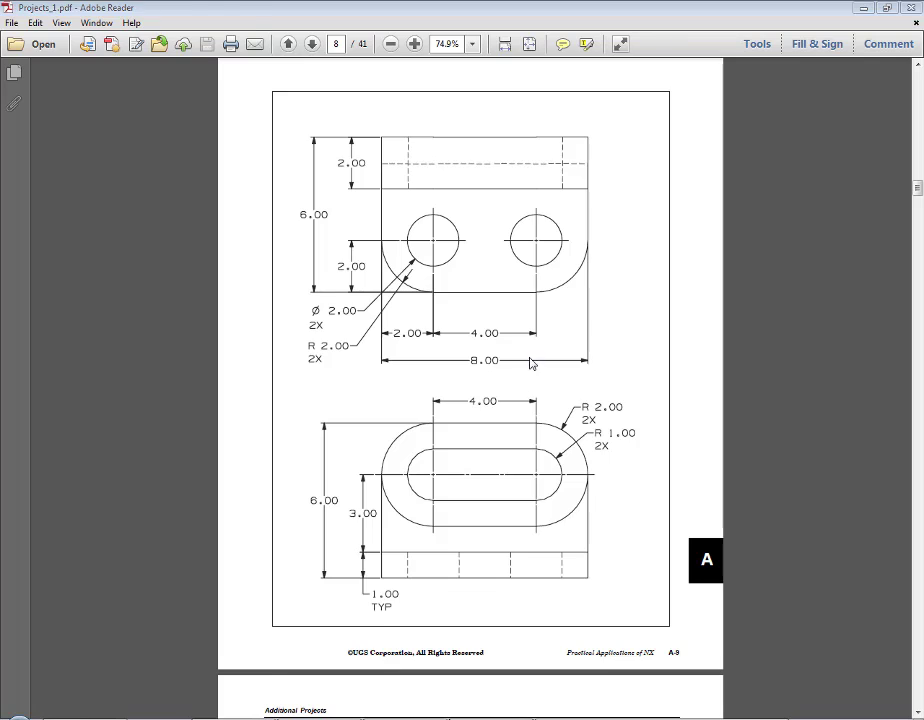
{"action": "key", "text": "alt+Tab"}
{"action": "scroll", "coordinate": [518, 377], "scroll_direction": "up", "scroll_amount": 1}
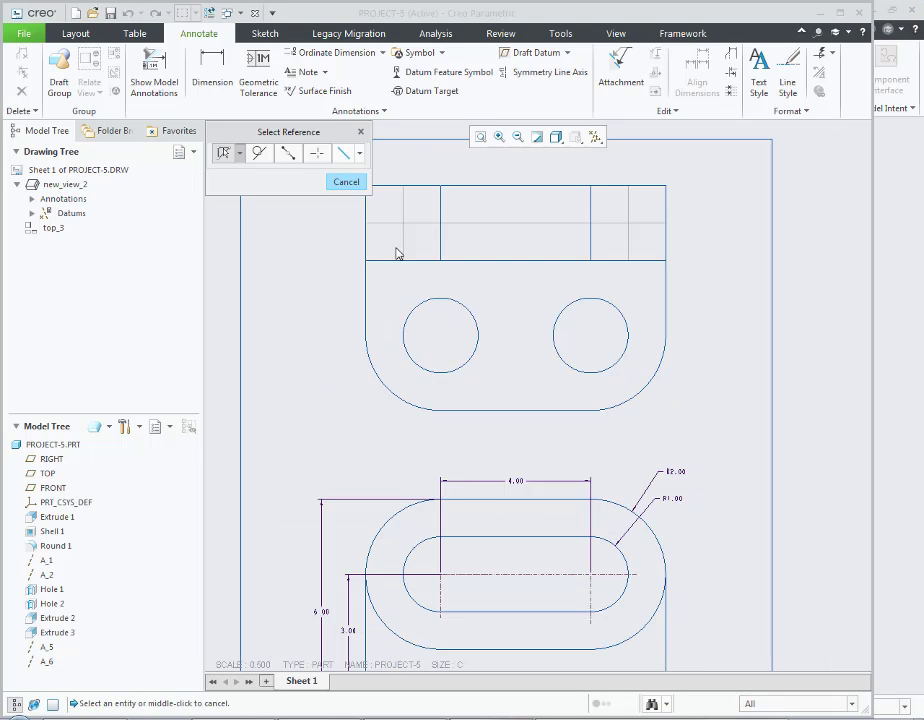
{"action": "left_click", "coordinate": [345, 182]}
Step: Show hole axes A_1 and A_2 on the top view
{"action": "left_click", "coordinate": [450, 289]}
{"action": "left_click", "coordinate": [153, 70]}
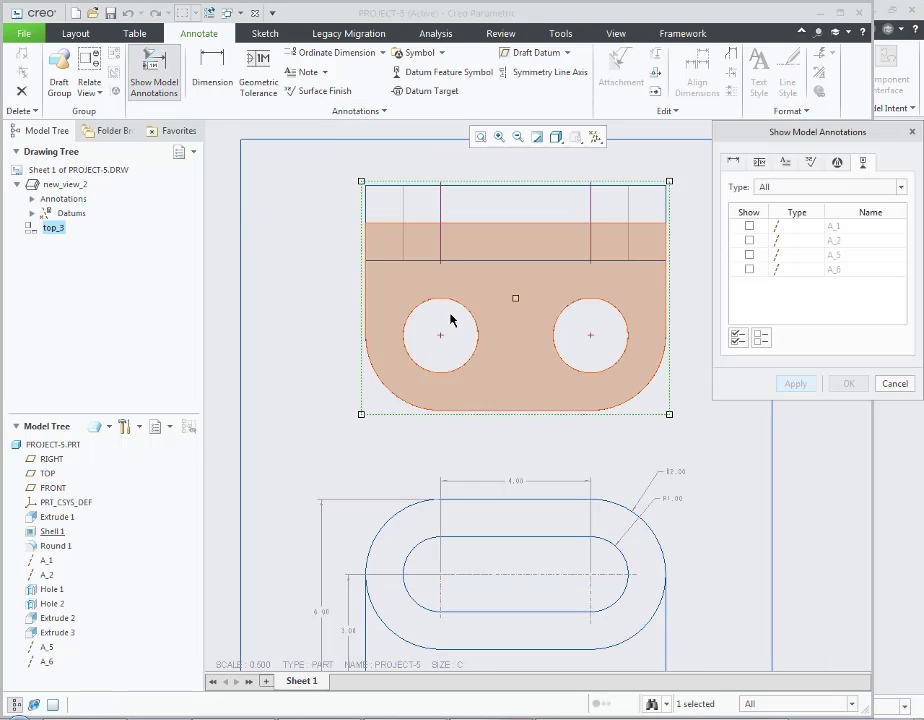
{"action": "left_click", "coordinate": [583, 345]}
{"action": "left_click", "coordinate": [443, 334]}
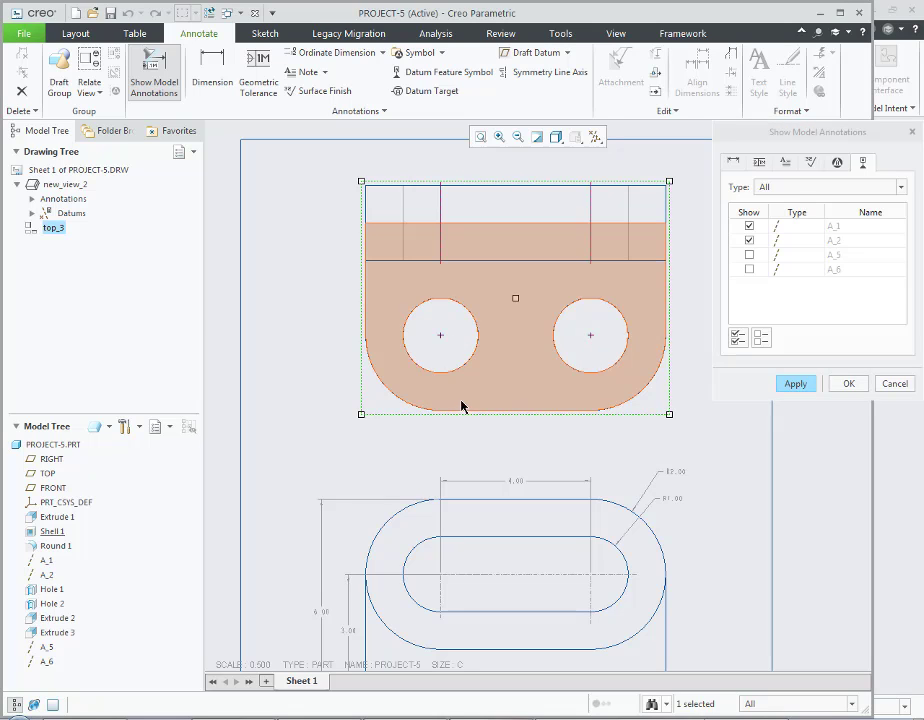
{"action": "left_click", "coordinate": [796, 384]}
Step: Display the top view's model dimensions, including the Ø2.00 hole diameter d6, checked against the PDF
{"action": "left_click", "coordinate": [639, 237]}
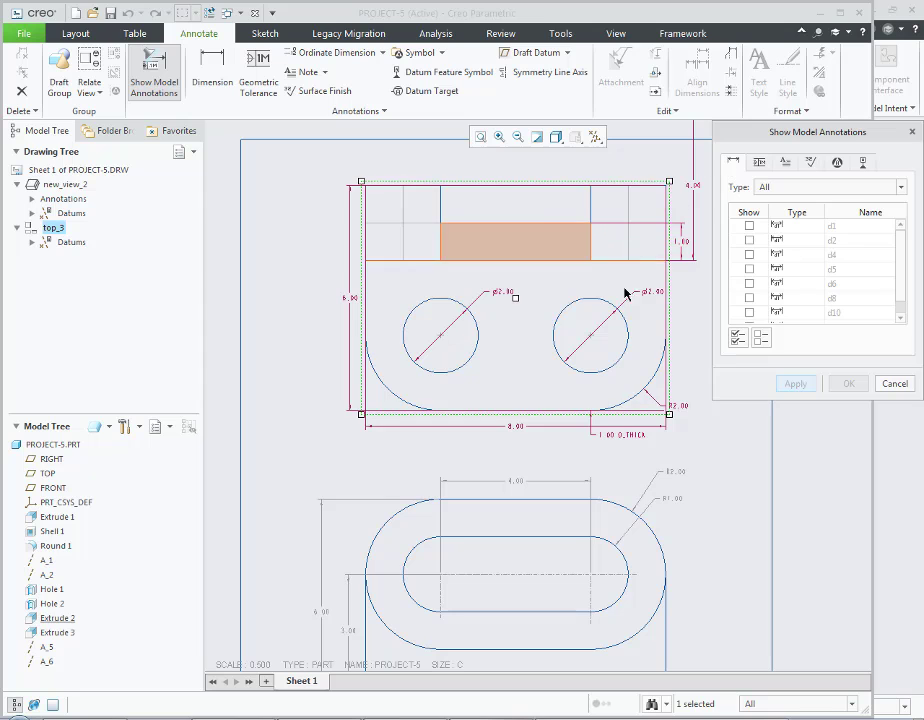
{"action": "key", "text": "alt+Tab"}
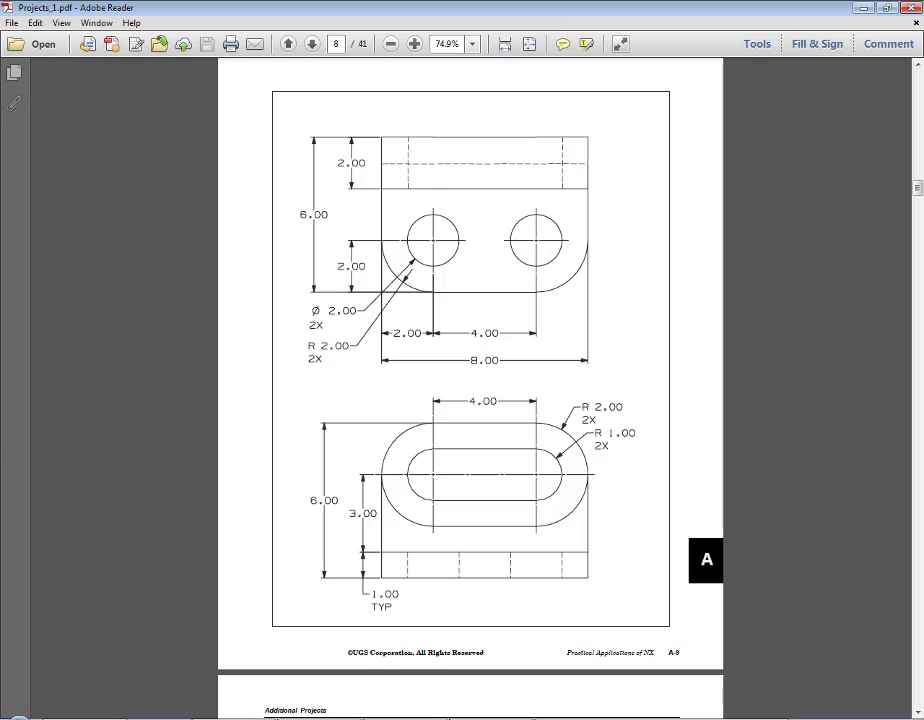
{"action": "key", "text": "alt+Tab"}
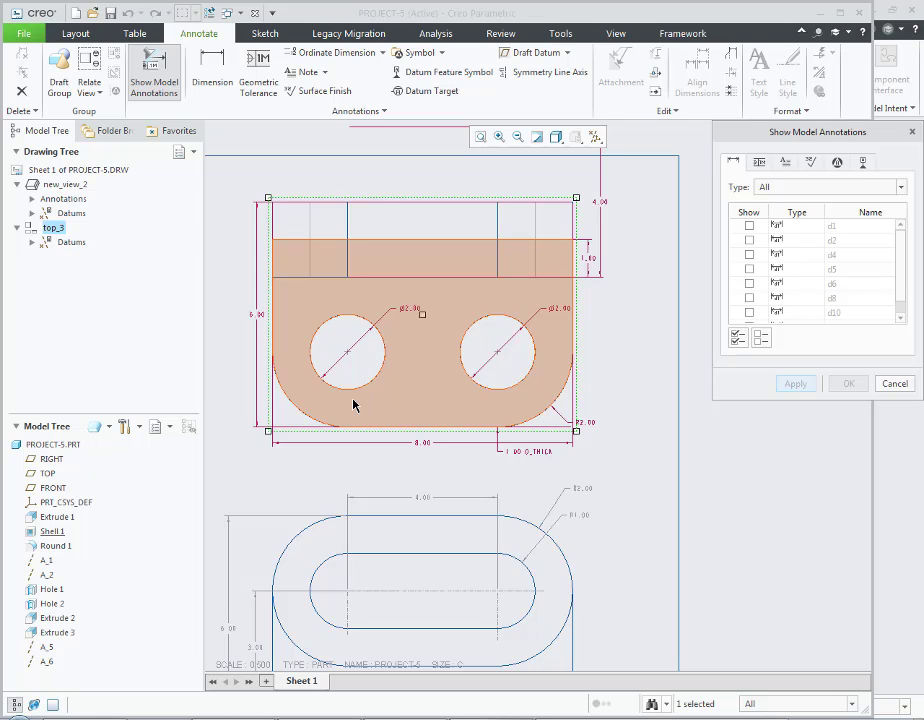
{"action": "left_click", "coordinate": [383, 330]}
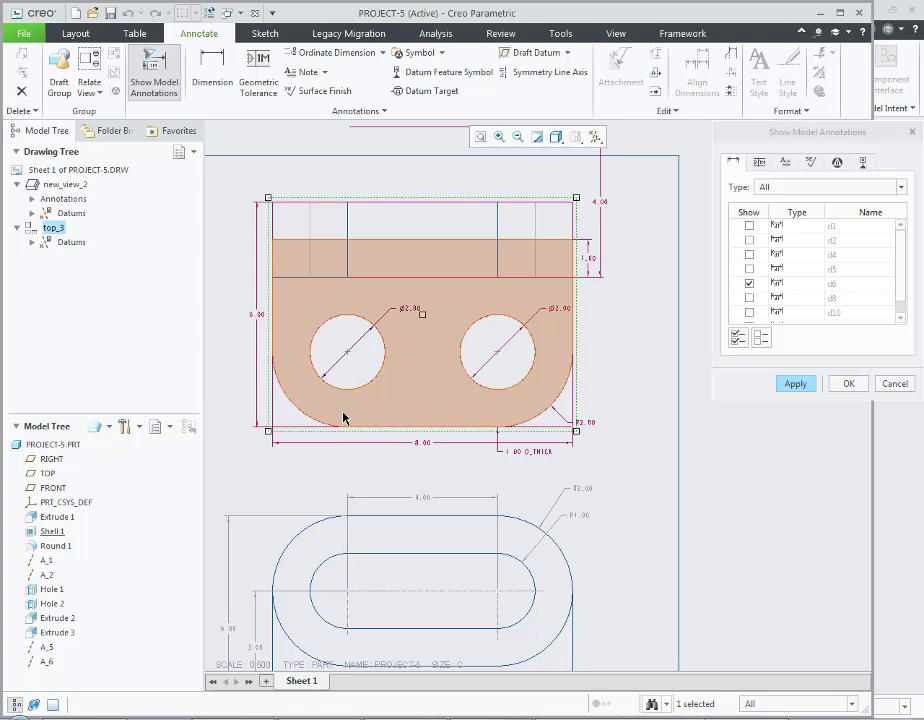
{"action": "key", "text": "alt+Tab"}
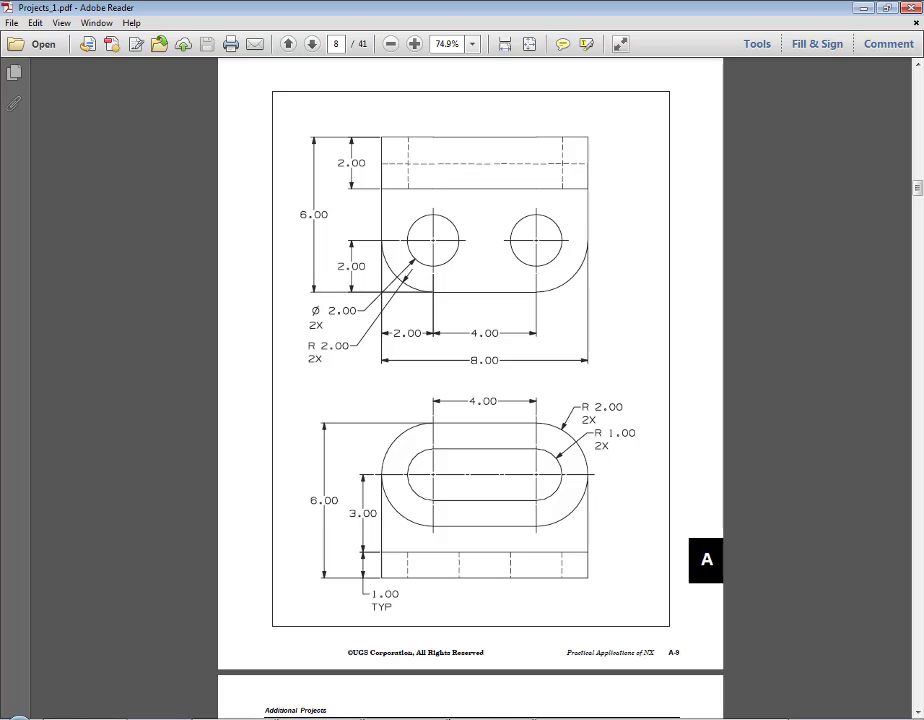
{"action": "key", "text": "alt+Tab"}
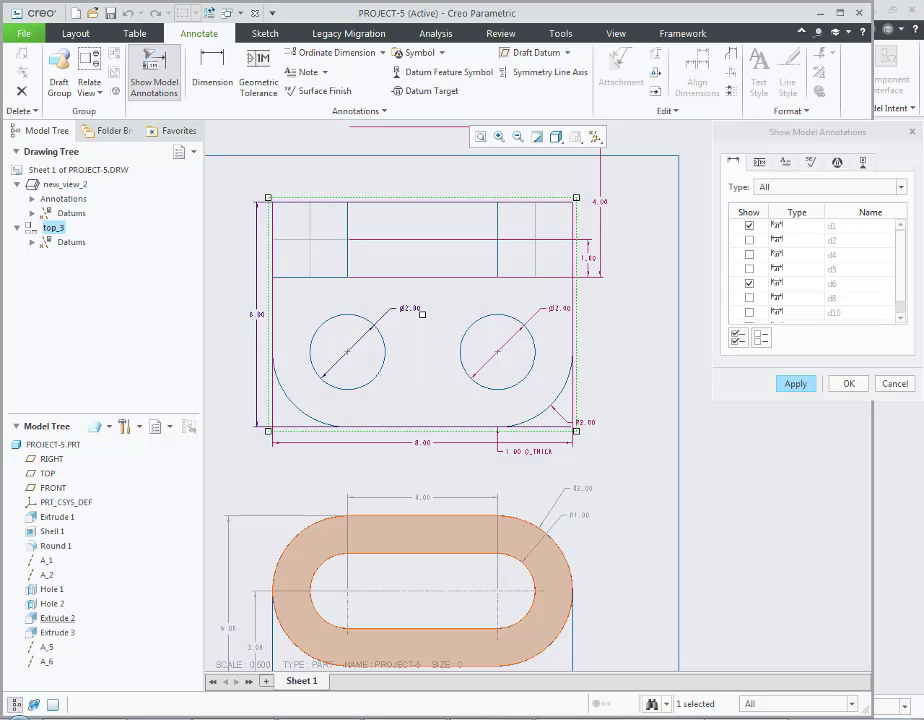
{"action": "key", "text": "alt+Tab"}
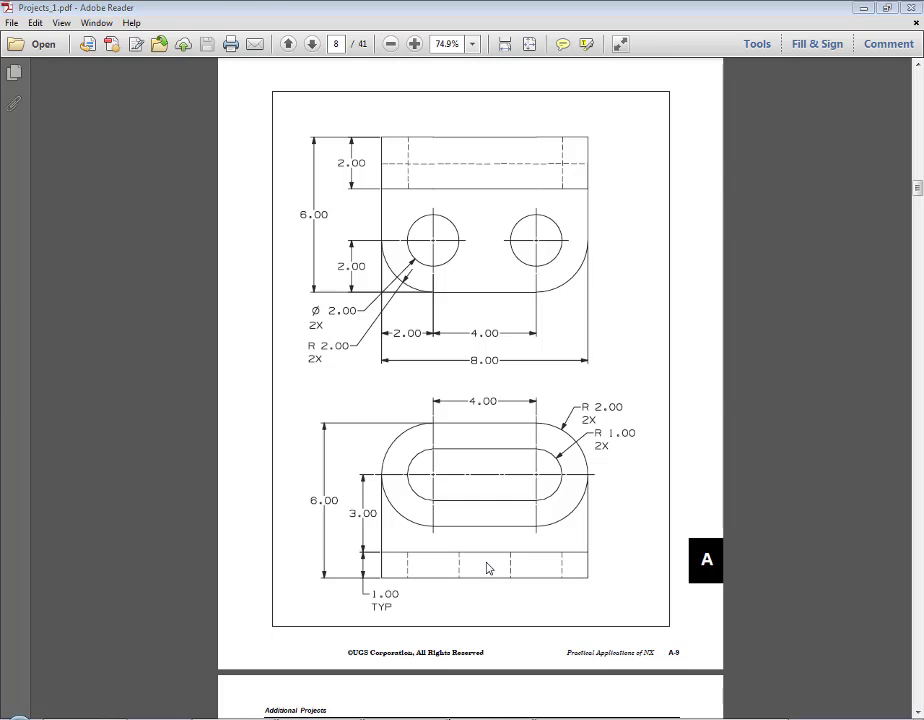
{"action": "key", "text": "alt+Tab"}
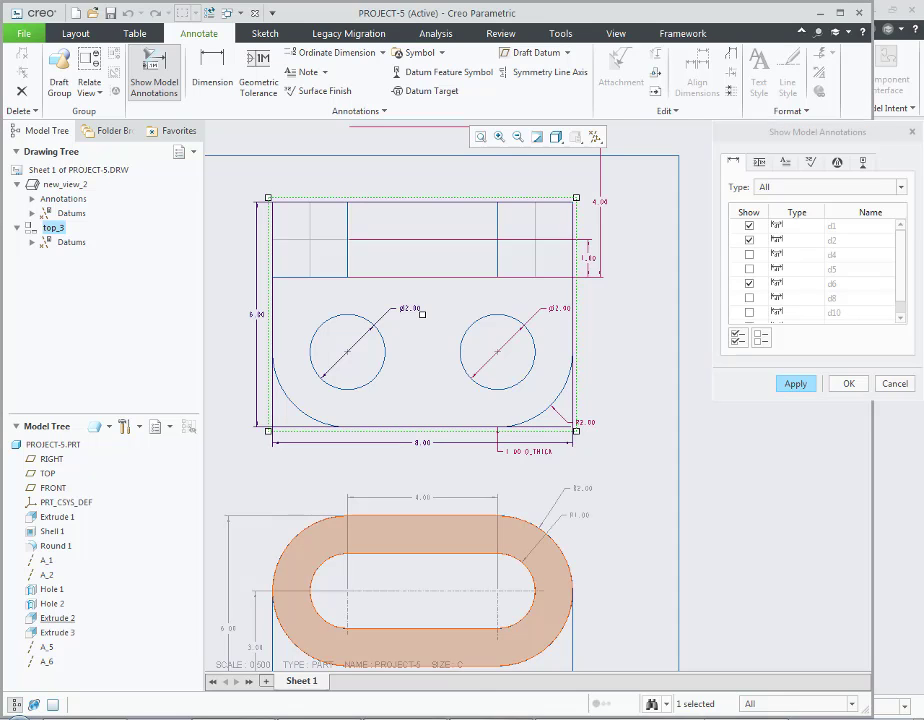
{"action": "key", "text": "alt+Tab"}
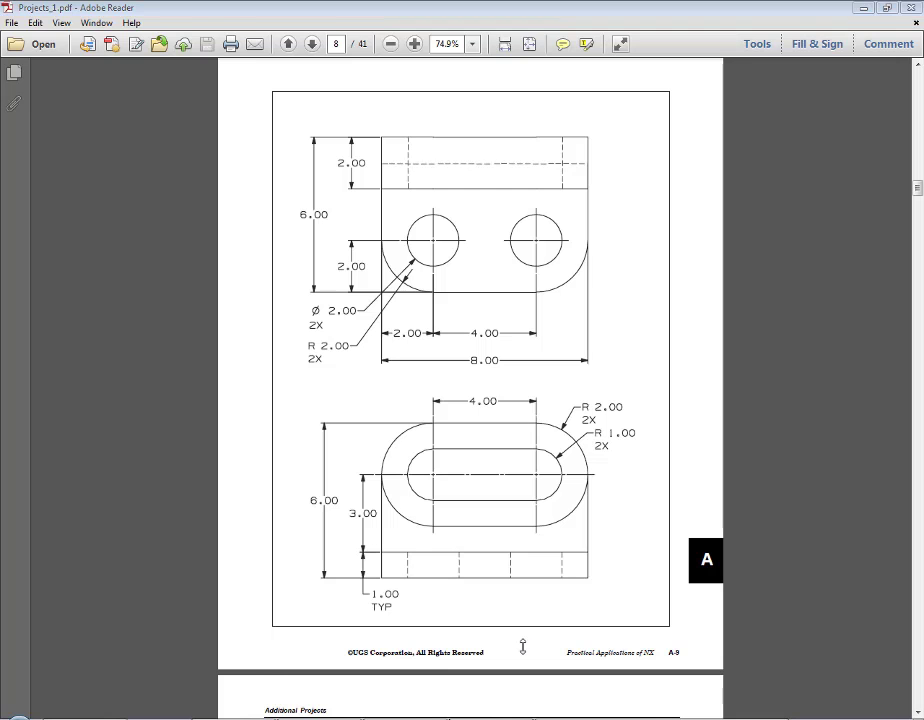
{"action": "key", "text": "alt+Tab"}
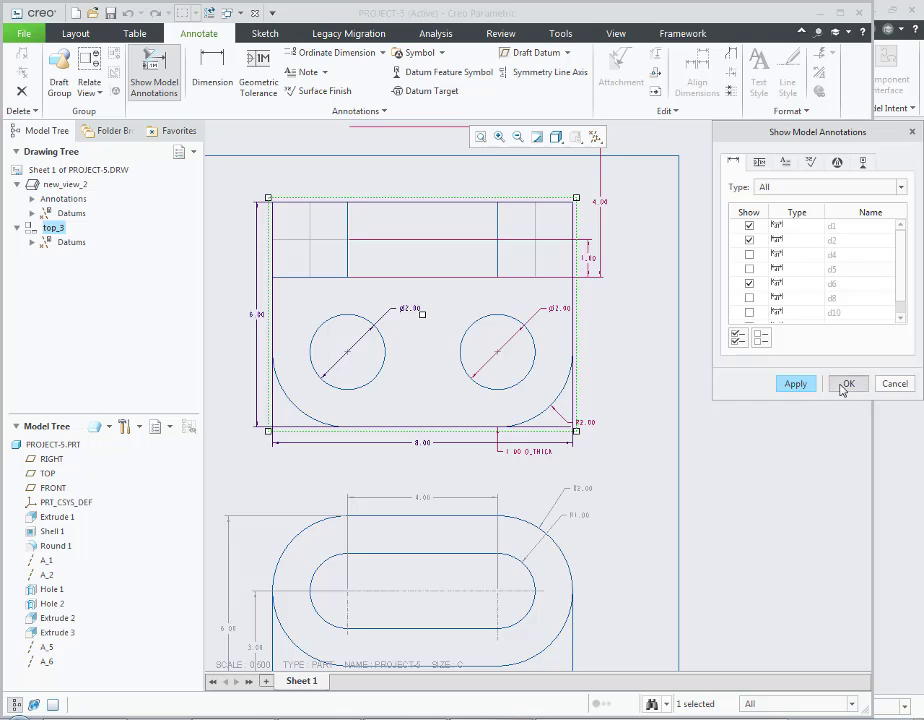
{"action": "left_click", "coordinate": [845, 384]}
Step: Drag the Ø2.00 hole dimension below-left of the top view and compare it with the reference
{"action": "left_click", "coordinate": [650, 460]}
{"action": "scroll", "coordinate": [722, 453], "scroll_direction": "down", "scroll_amount": 2}
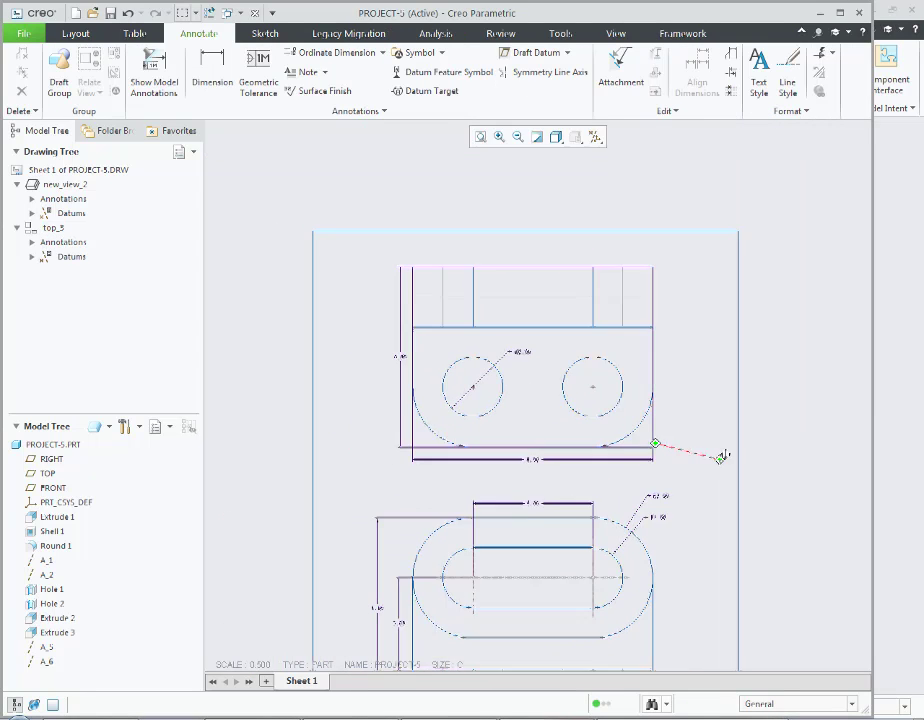
{"action": "left_click", "coordinate": [530, 350]}
{"action": "left_click_drag", "start_coordinate": [530, 345], "coordinate": [380, 469]}
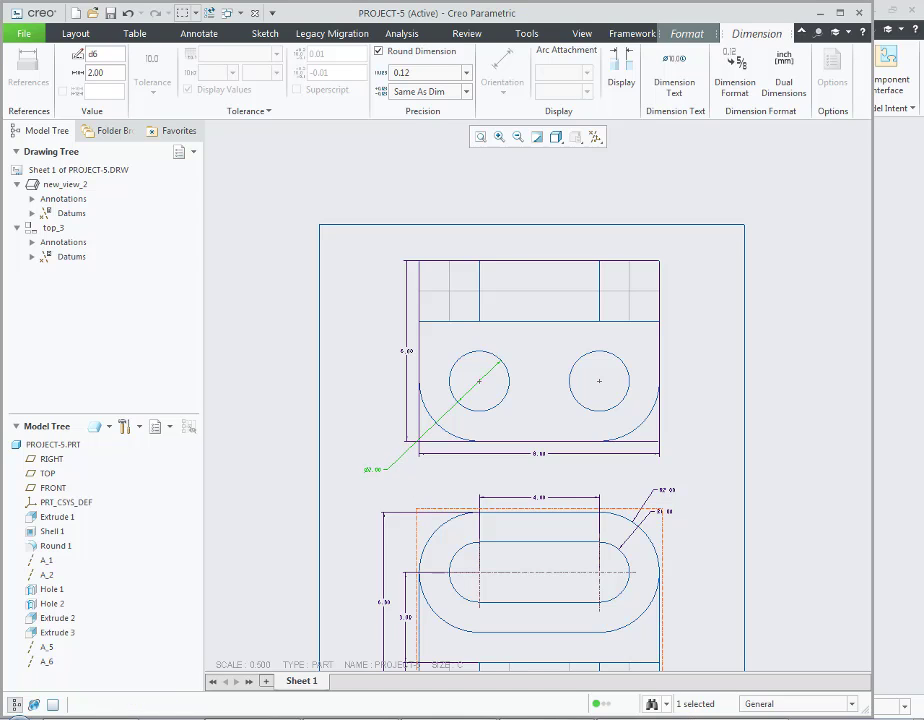
{"action": "key", "text": "alt+Tab"}
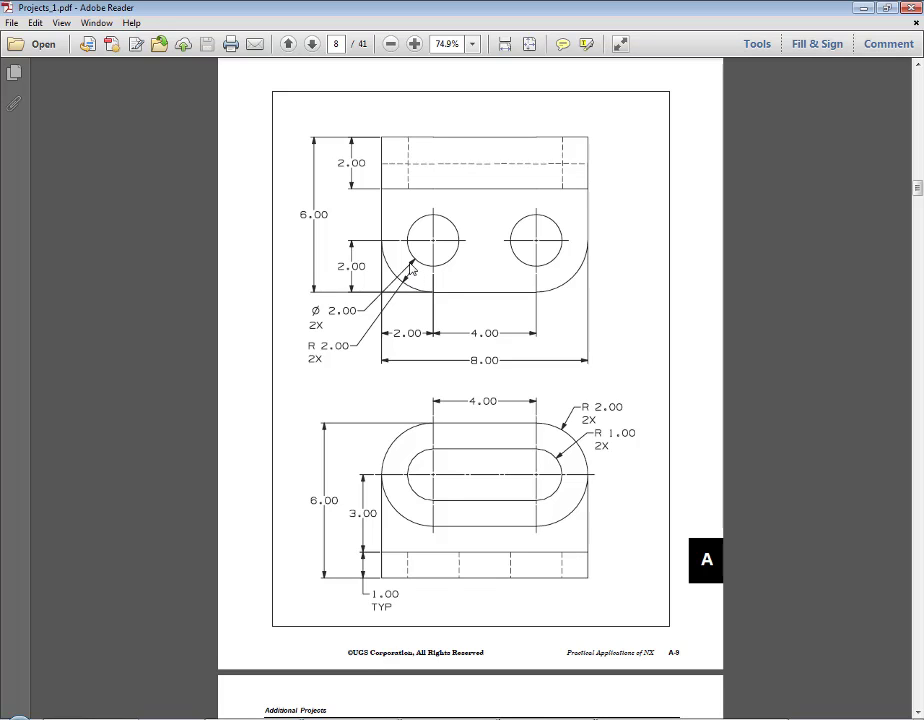
{"action": "key", "text": "alt+Tab"}
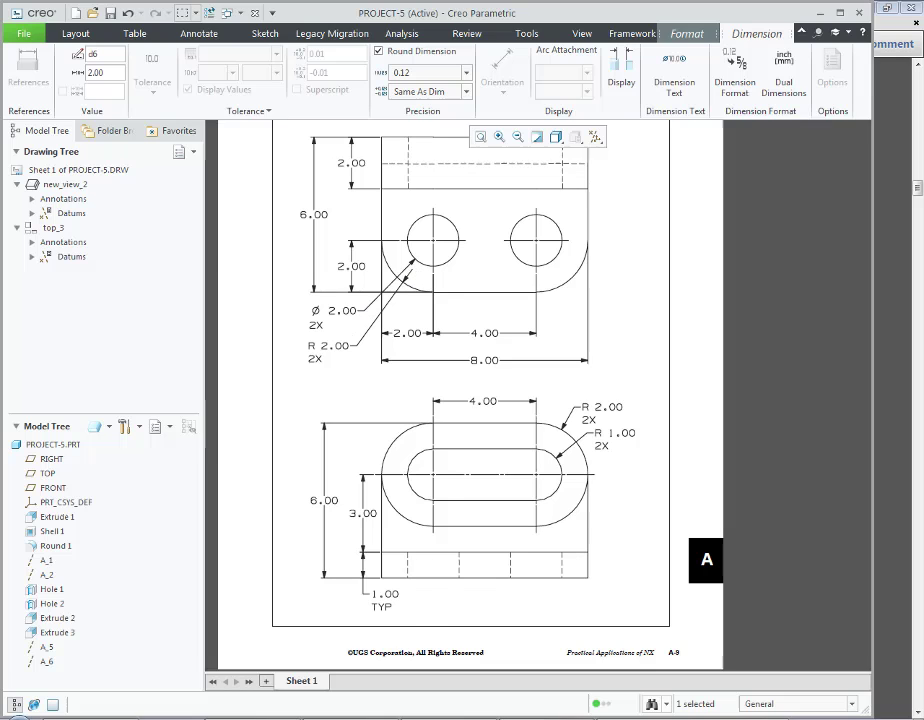
Step: Switch the Ø2.00 dimension to a leader style ending at the hole's edge
{"action": "left_click", "coordinate": [380, 437]}
{"action": "scroll", "coordinate": [384, 450], "scroll_direction": "up", "scroll_amount": 3}
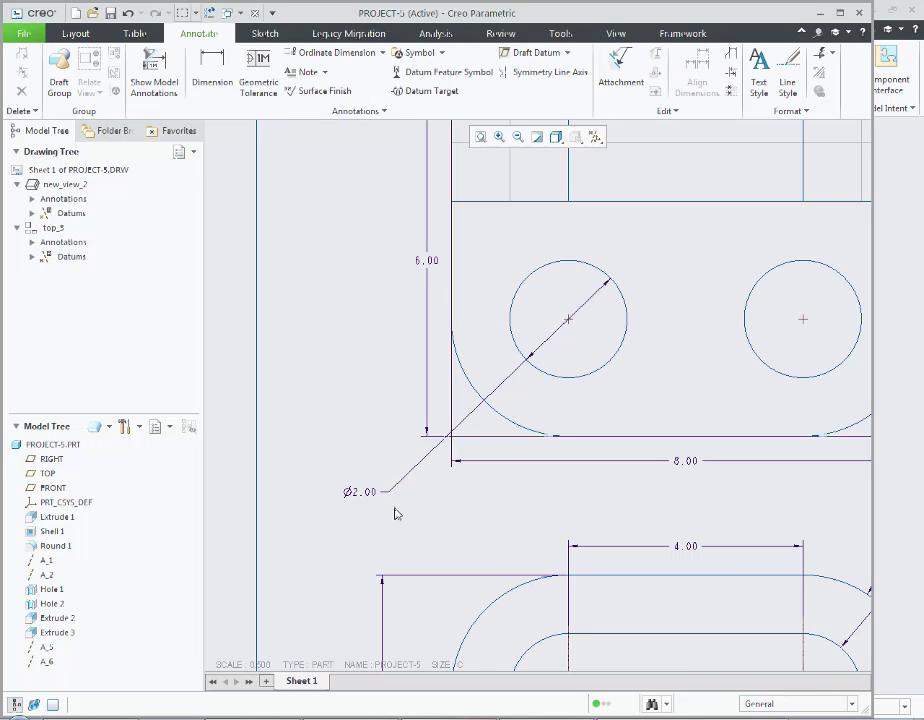
{"action": "left_click", "coordinate": [390, 493]}
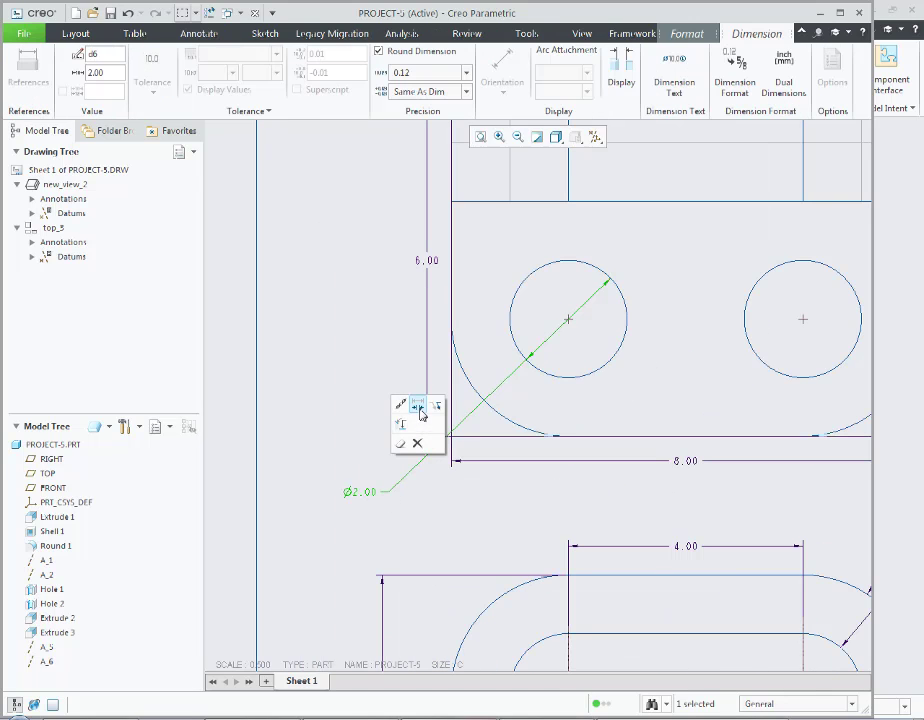
{"action": "left_click", "coordinate": [418, 406]}
{"action": "left_click", "coordinate": [340, 408]}
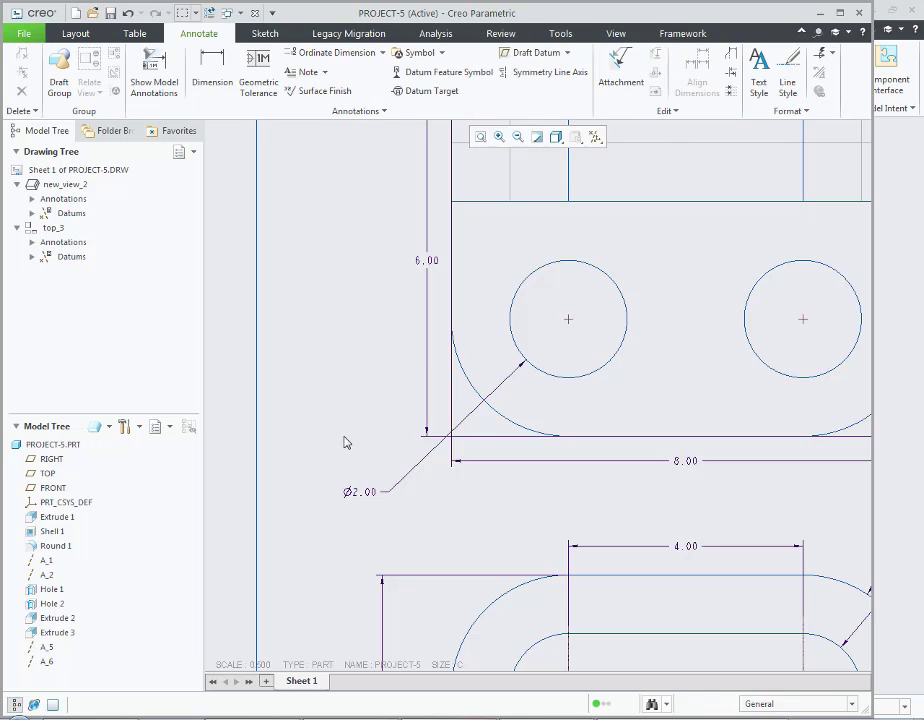
{"action": "middle_click_drag", "start_coordinate": [344, 441], "coordinate": [299, 322]}
Step: Add an R2.00 radius dimension to the lower-left rounded corner, placed below the Ø2.00 note
{"action": "left_click", "coordinate": [258, 82]}
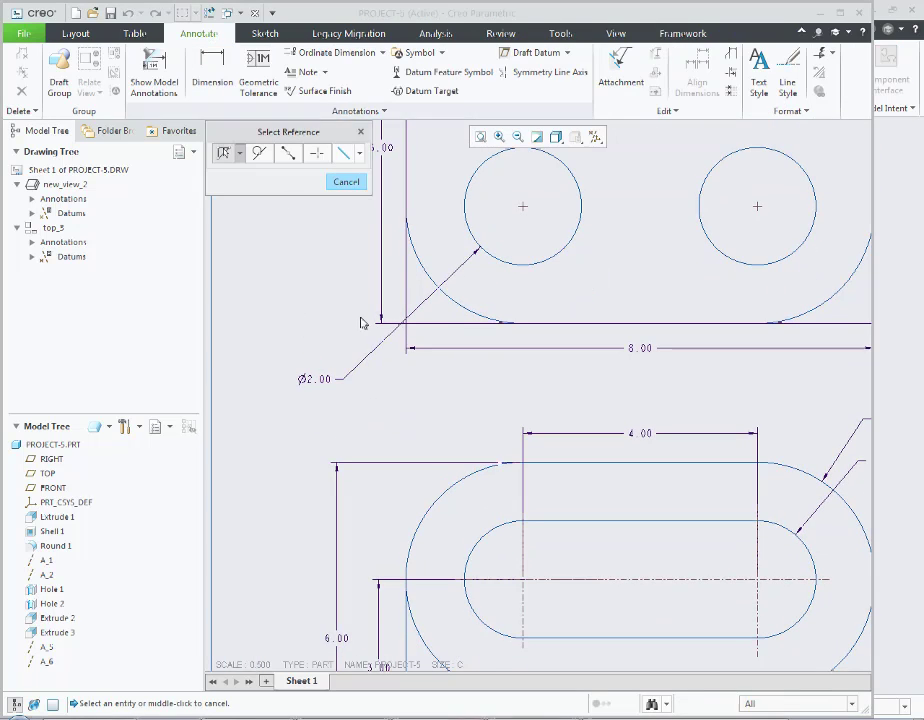
{"action": "left_click", "coordinate": [456, 303]}
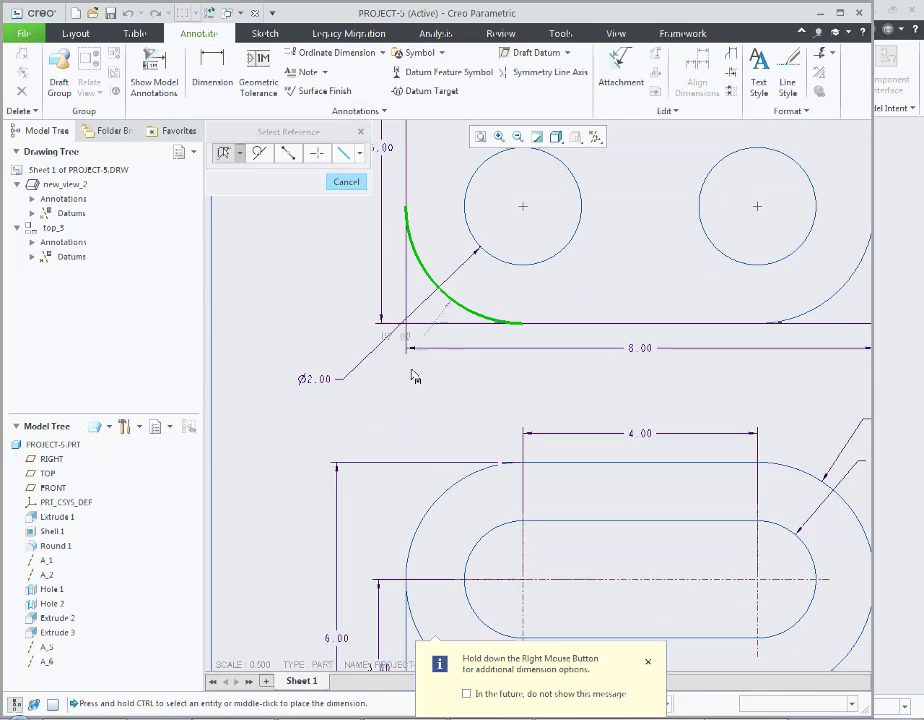
{"action": "middle_click", "coordinate": [351, 429]}
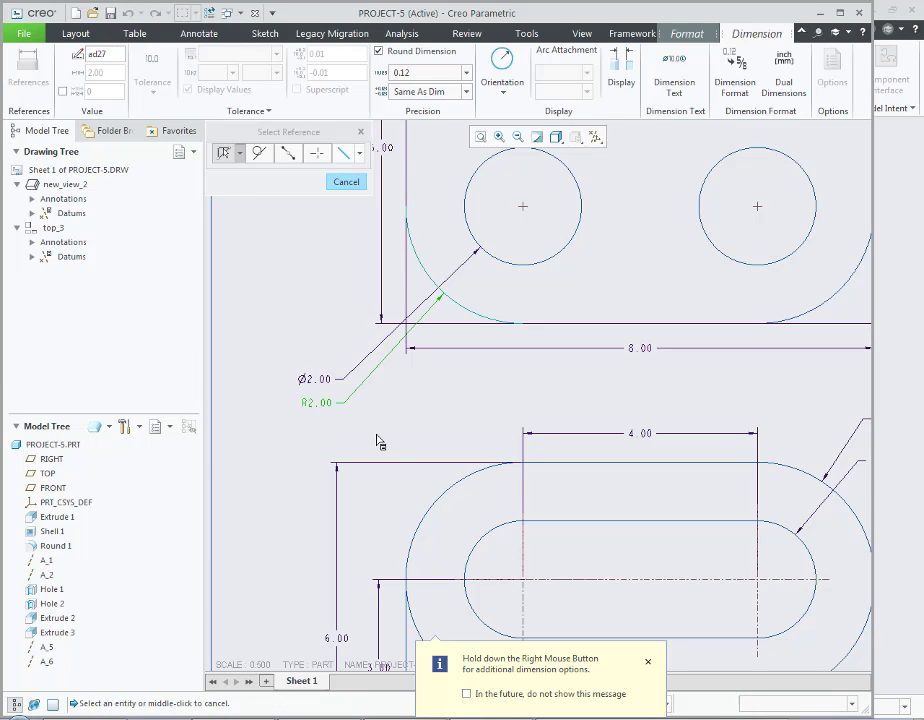
{"action": "key", "text": "alt+Tab"}
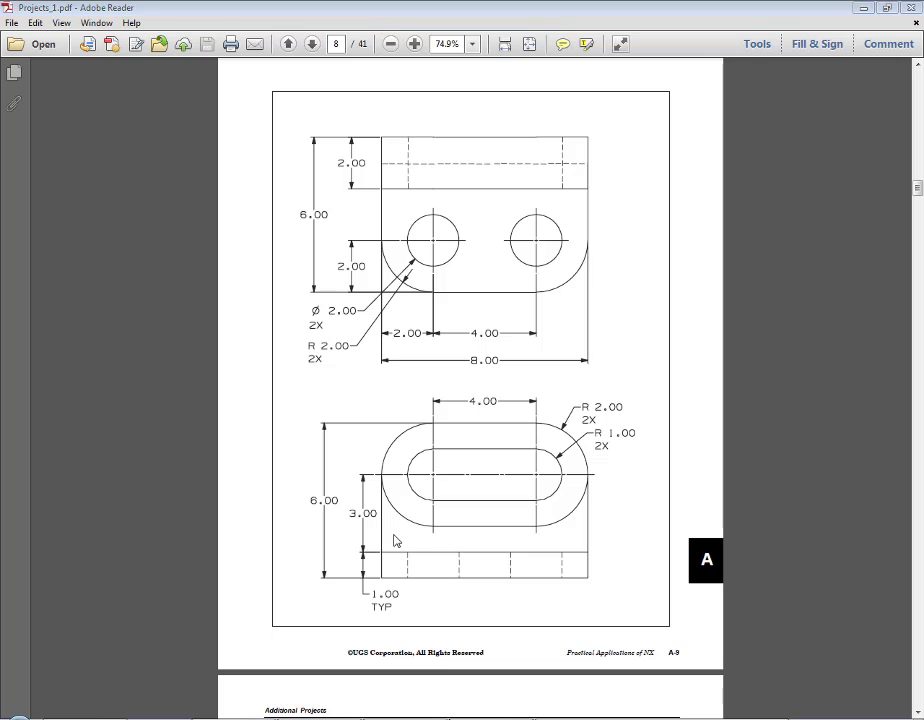
{"action": "key", "text": "alt+Tab"}
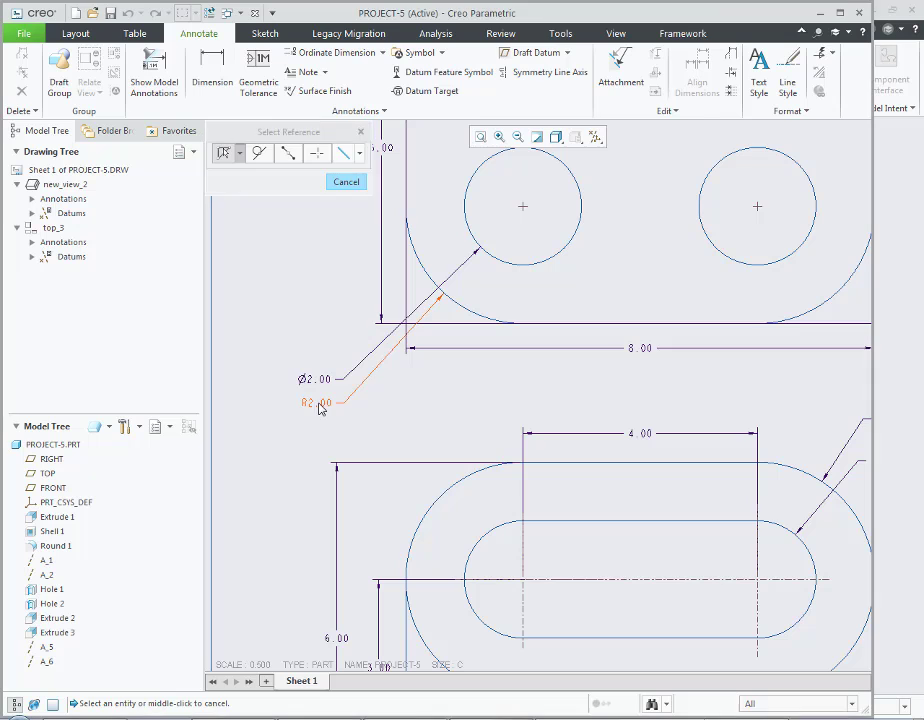
Step: Swing the R2.00 radius leader around the corner arc to match the reference
{"action": "left_click", "coordinate": [323, 404]}
{"action": "left_click", "coordinate": [344, 184]}
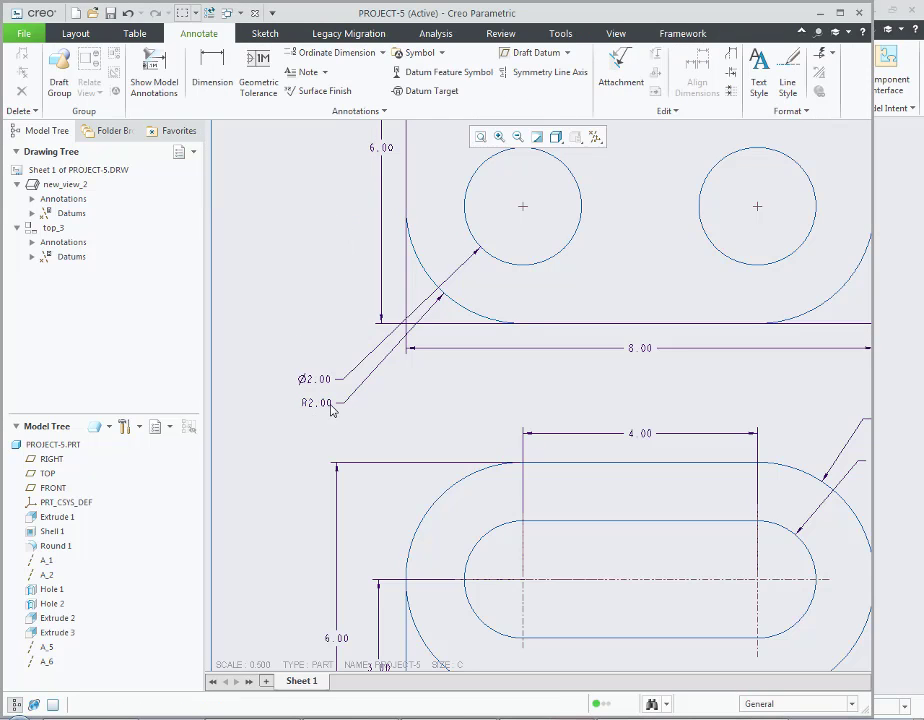
{"action": "left_click", "coordinate": [332, 408]}
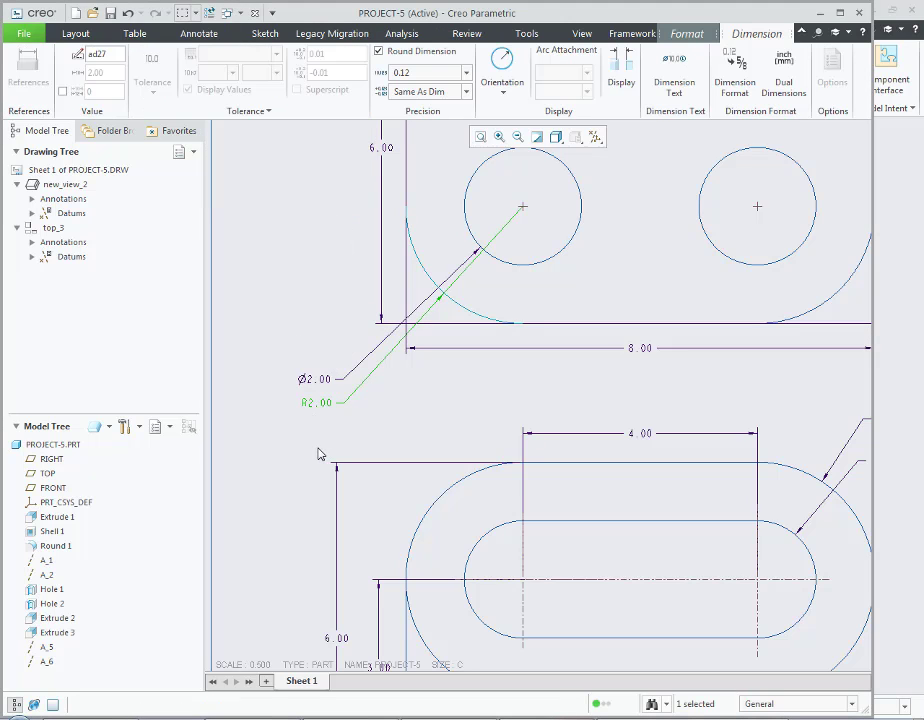
{"action": "left_click", "coordinate": [319, 454]}
{"action": "left_click", "coordinate": [338, 403]}
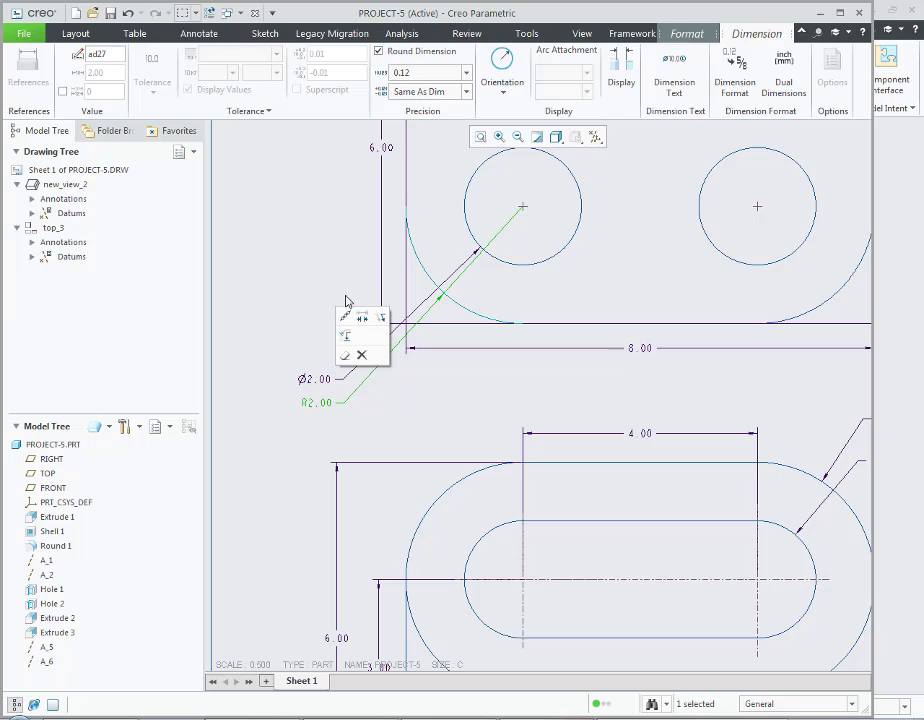
{"action": "left_click", "coordinate": [287, 448]}
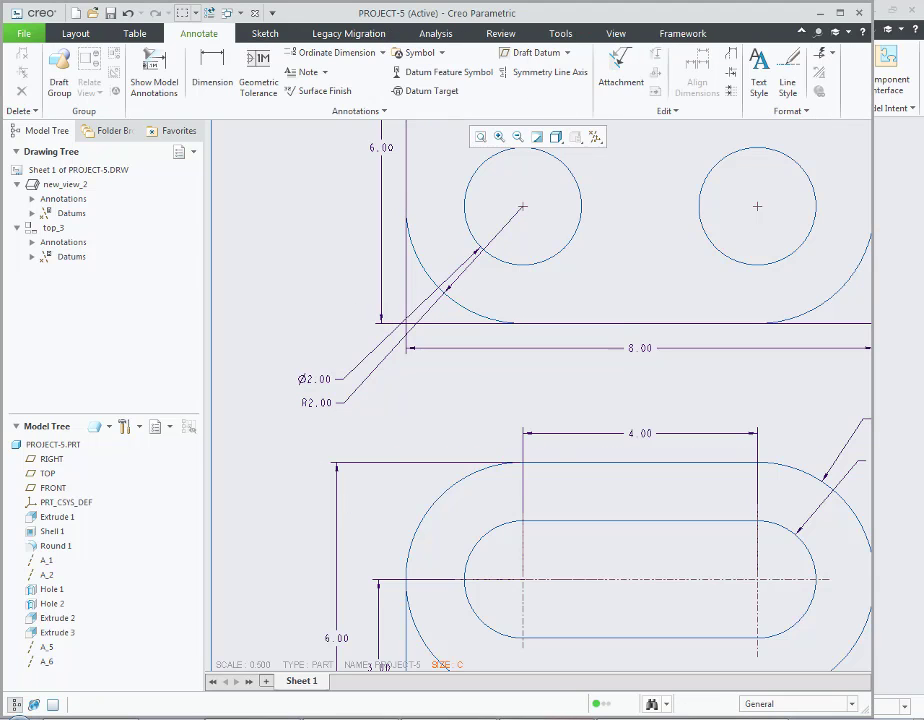
{"action": "key", "text": "alt+Tab"}
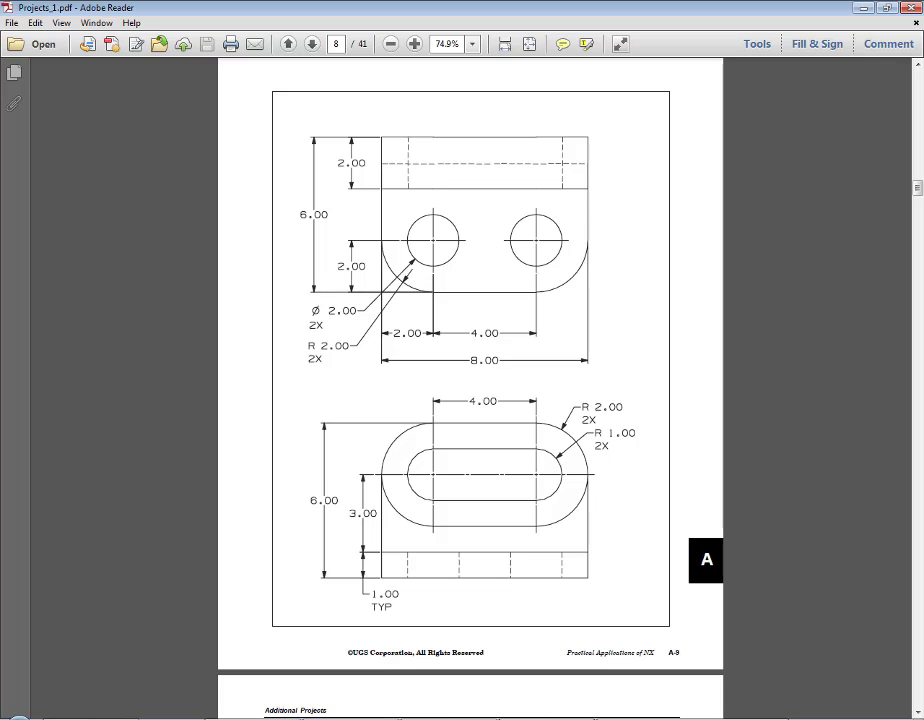
{"action": "key", "text": "alt+Tab"}
{"action": "left_click", "coordinate": [521, 207]}
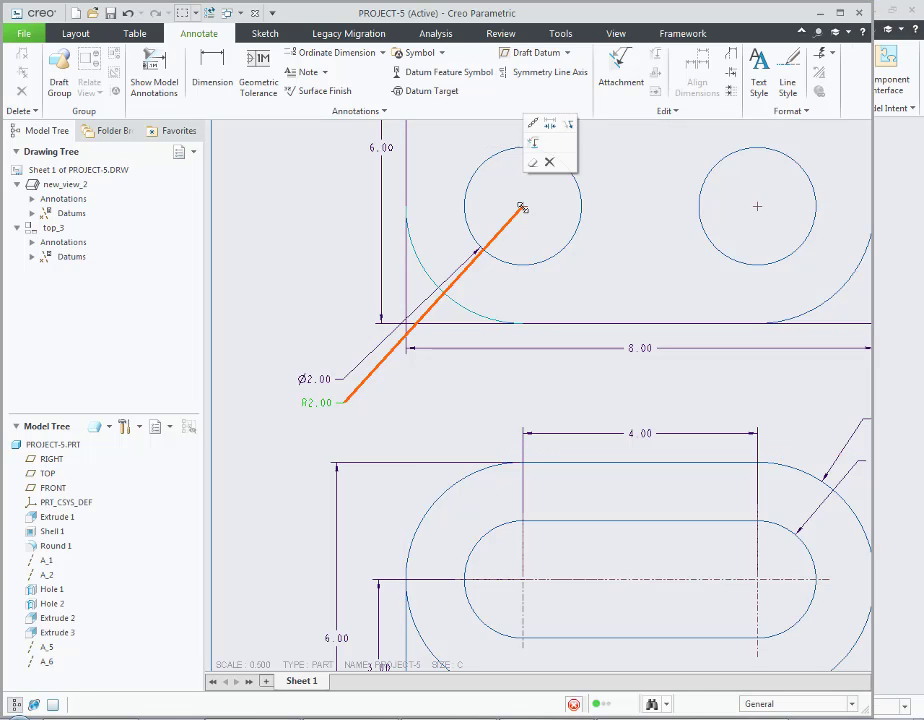
{"action": "mouse_move", "coordinate": [521, 207]}
{"action": "left_mouse_down"}
{"action": "mouse_move", "coordinate": [510, 226]}
{"action": "mouse_move", "coordinate": [528, 245]}
{"action": "left_mouse_up"}
{"action": "left_click", "coordinate": [542, 235]}
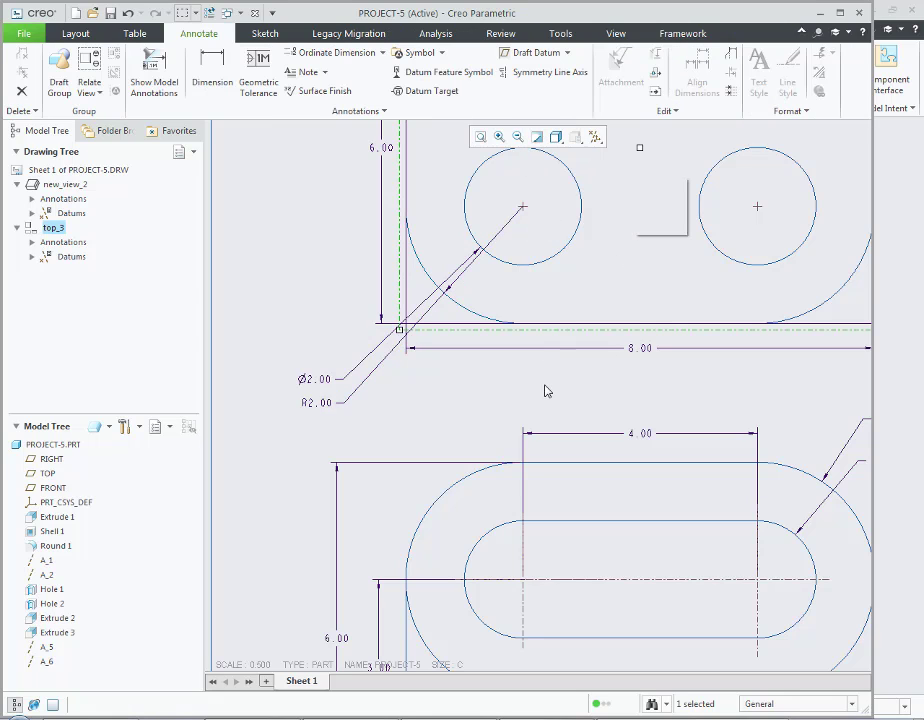
Step: Pan and zoom to bring the whole upper view into view
{"action": "left_click", "coordinate": [511, 402]}
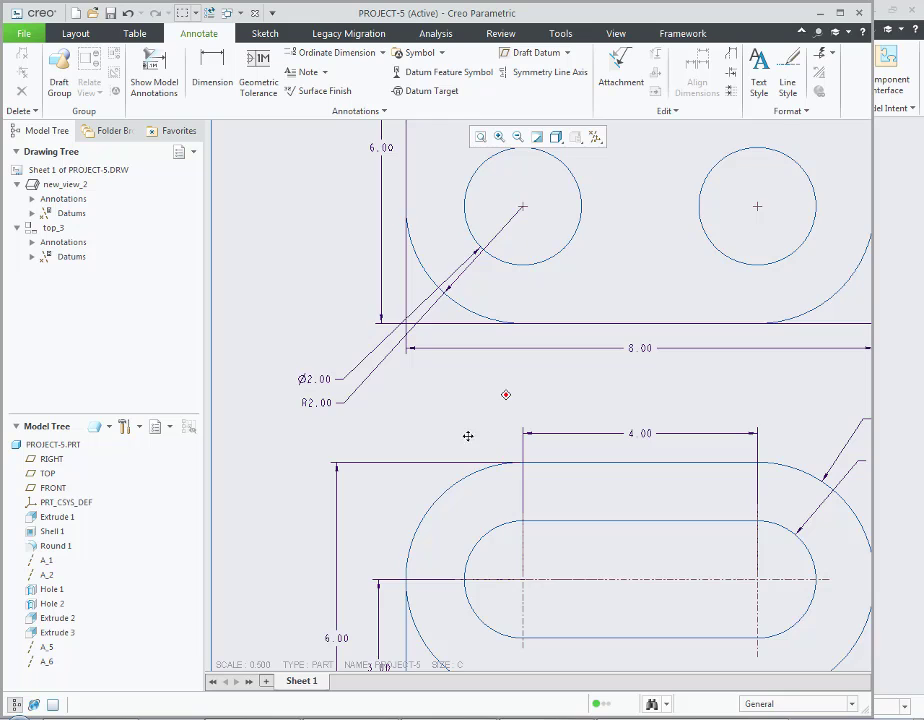
{"action": "mouse_move", "coordinate": [467, 436]}
{"action": "middle_mouse_down"}
{"action": "mouse_move", "coordinate": [366, 521]}
{"action": "mouse_move", "coordinate": [484, 511]}
{"action": "middle_mouse_up"}
{"action": "scroll", "coordinate": [385, 515], "scroll_direction": "down", "scroll_amount": 1}
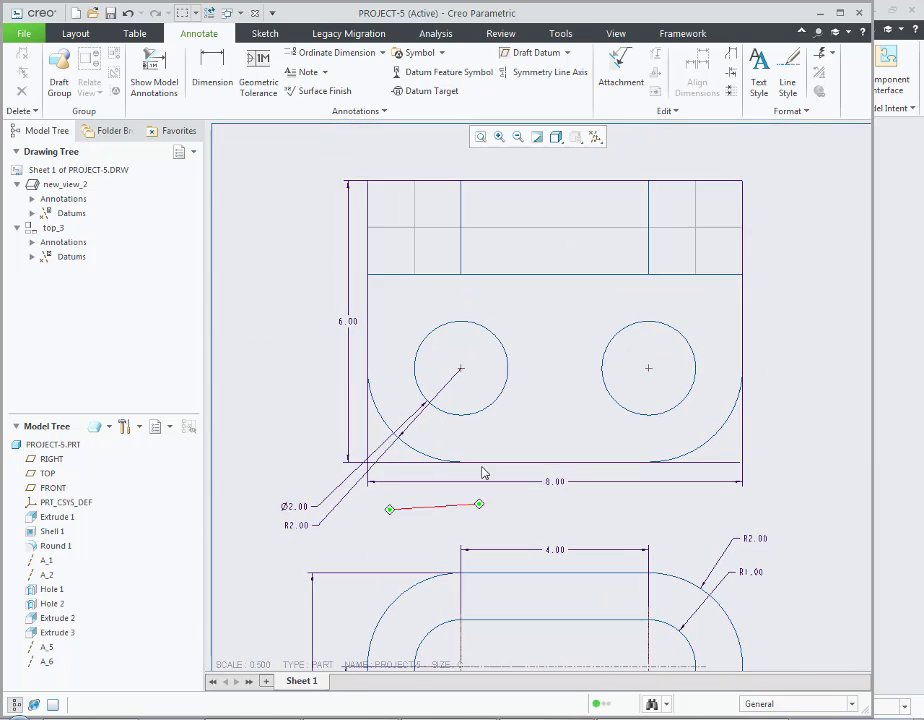
Step: Dimension the 2.00 top-band height and the 2.00 hole-centre height on the left of the upper view
{"action": "left_click", "coordinate": [258, 80]}
{"action": "left_click", "coordinate": [406, 180]}
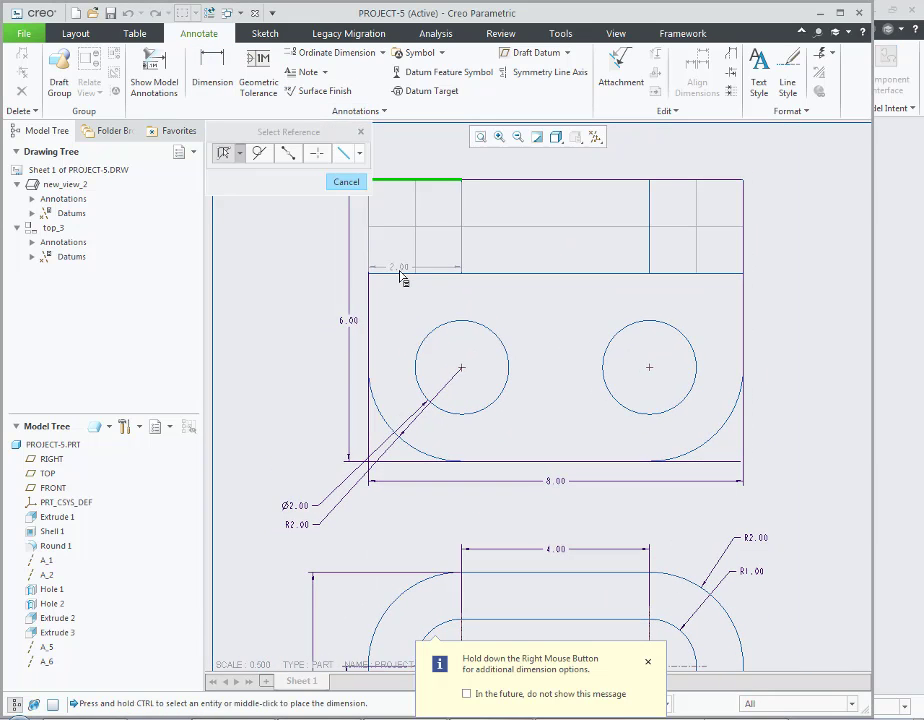
{"action": "left_click", "coordinate": [496, 276], "text": "ctrl"}
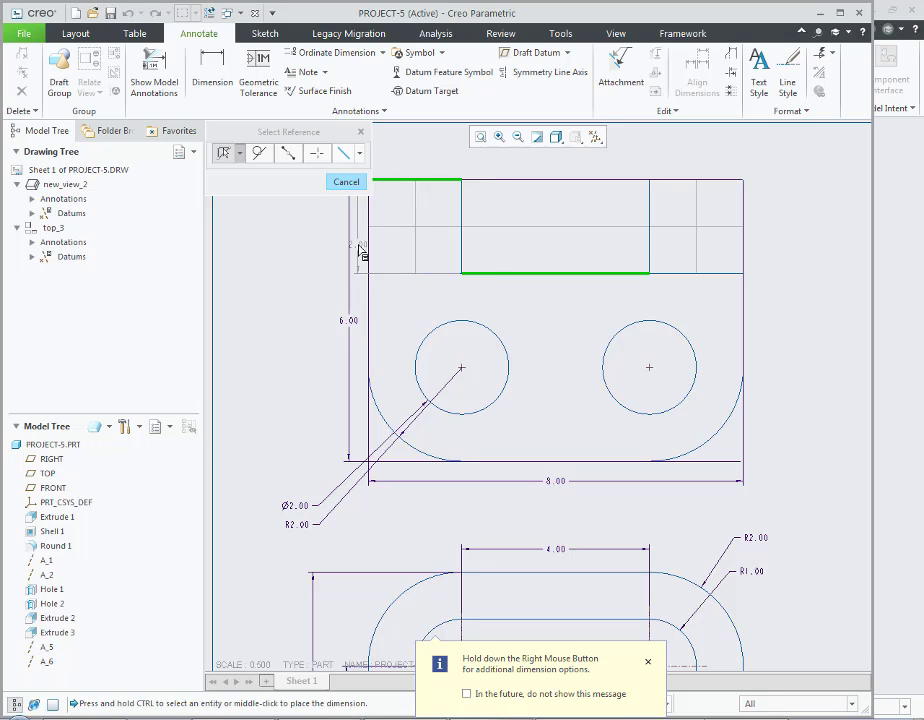
{"action": "middle_click", "coordinate": [362, 243]}
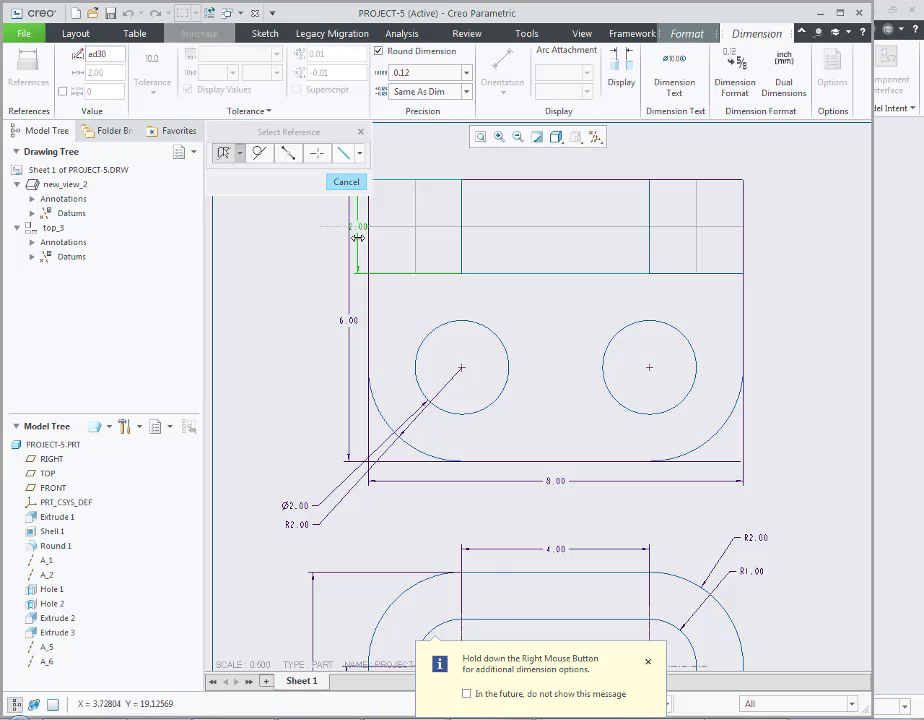
{"action": "key", "text": "alt+Tab"}
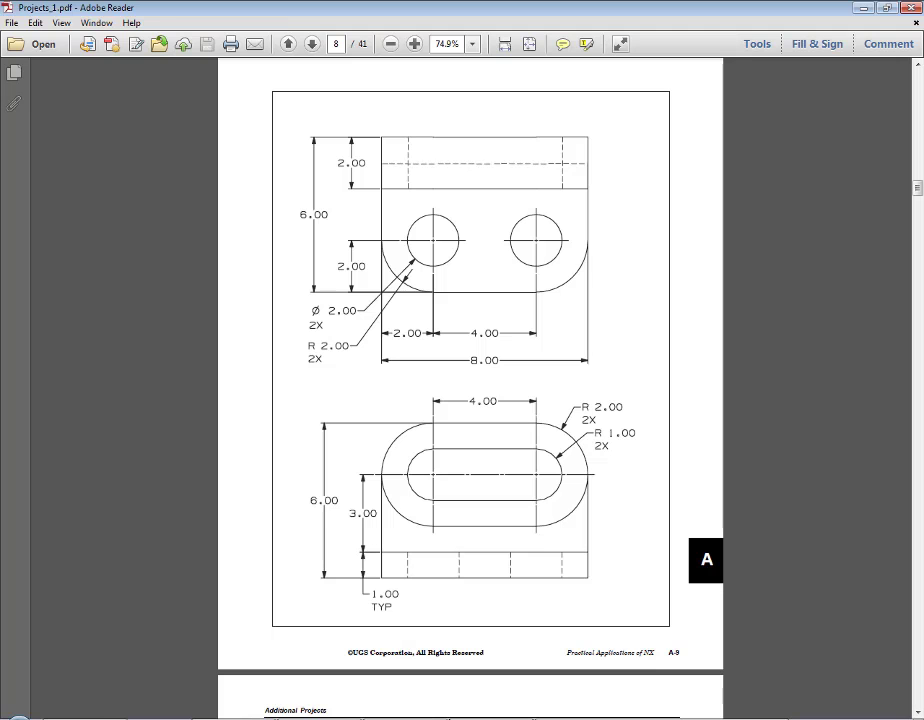
{"action": "key", "text": "alt+Tab"}
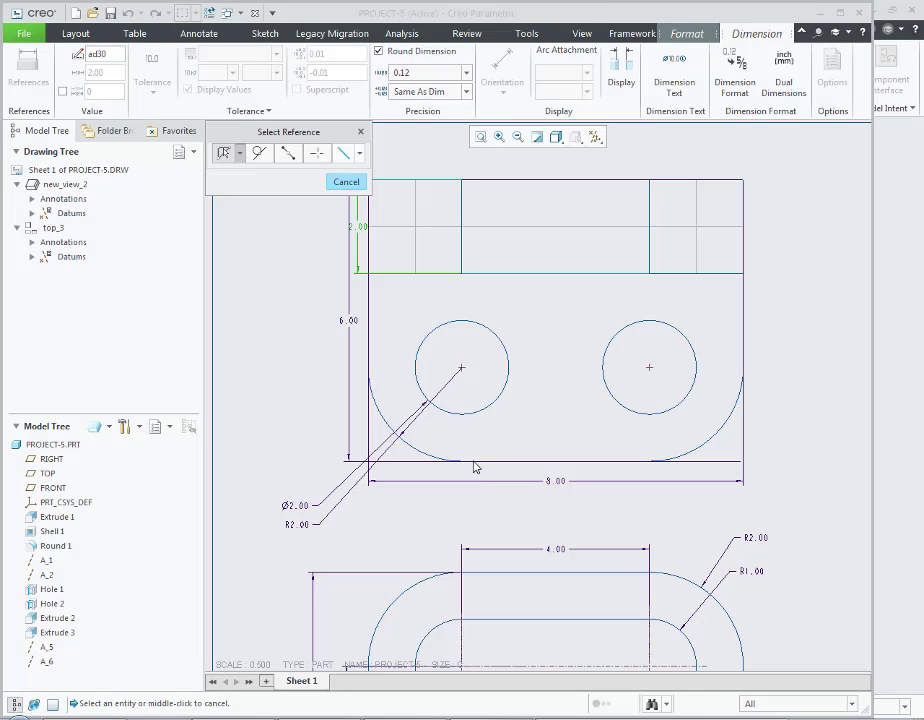
{"action": "left_click", "coordinate": [474, 461]}
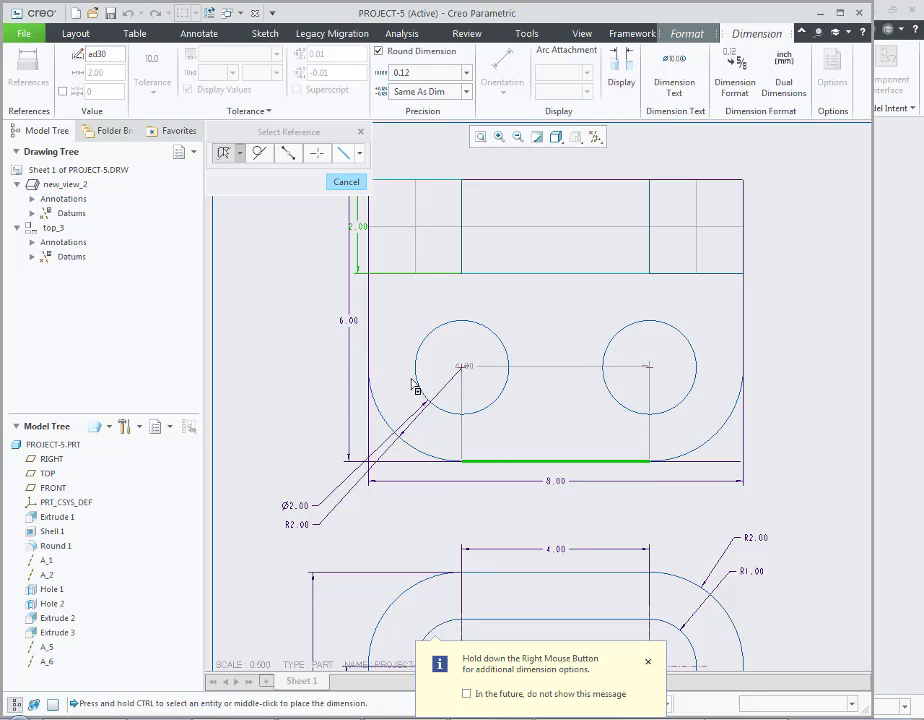
{"action": "middle_click", "coordinate": [365, 410]}
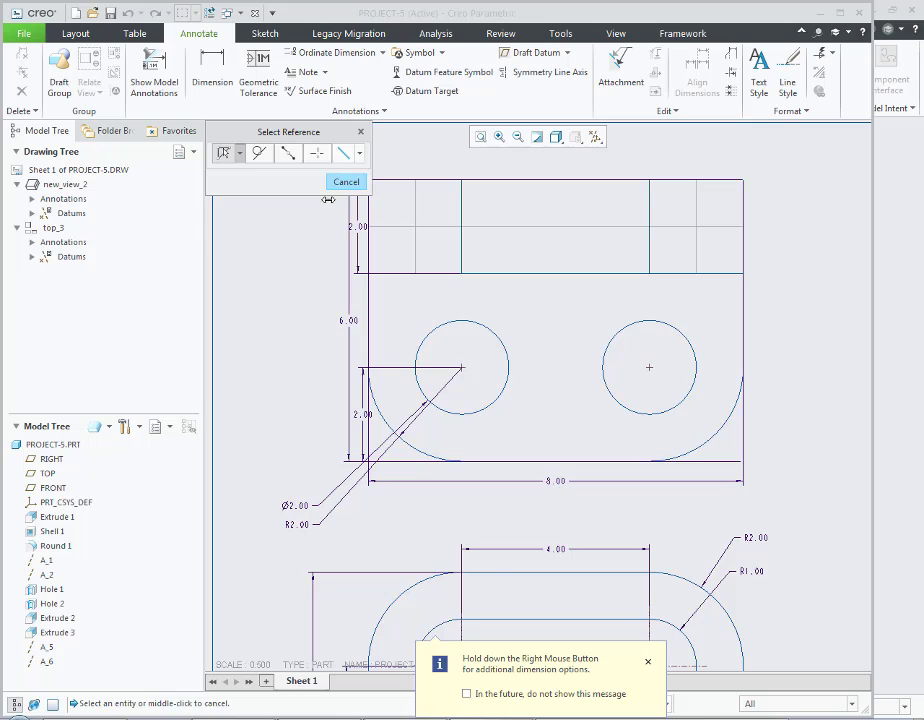
{"action": "middle_click", "coordinate": [345, 315]}
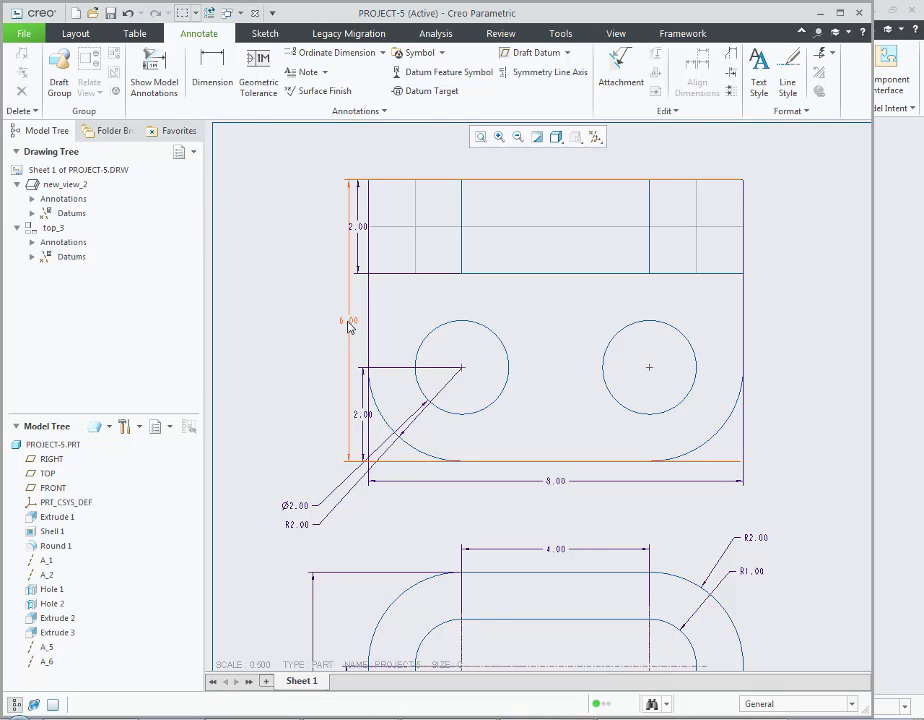
Step: Shift the 6.00 and both 2.00 height dimensions left, clear of the part outline
{"action": "left_click_drag", "start_coordinate": [348, 327], "coordinate": [322, 320]}
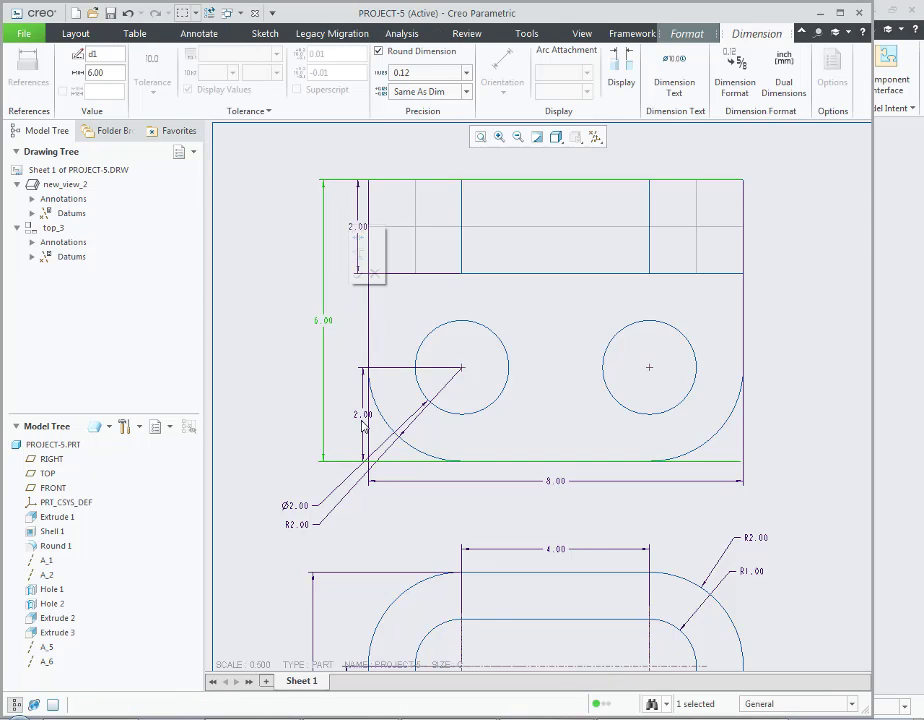
{"action": "left_click_drag", "start_coordinate": [363, 422], "coordinate": [347, 400]}
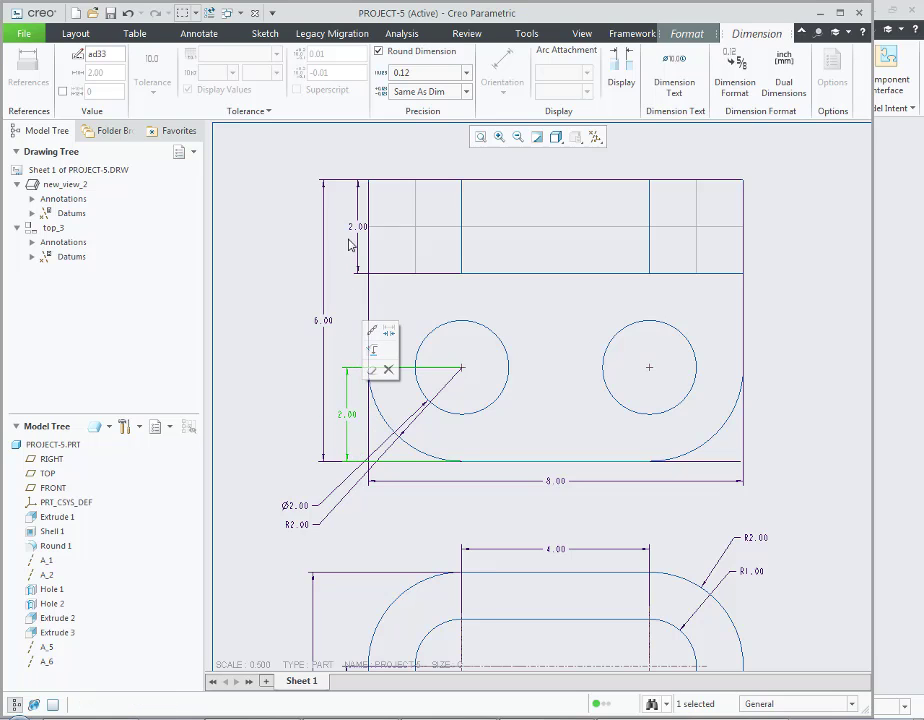
{"action": "left_click_drag", "start_coordinate": [357, 228], "coordinate": [345, 229]}
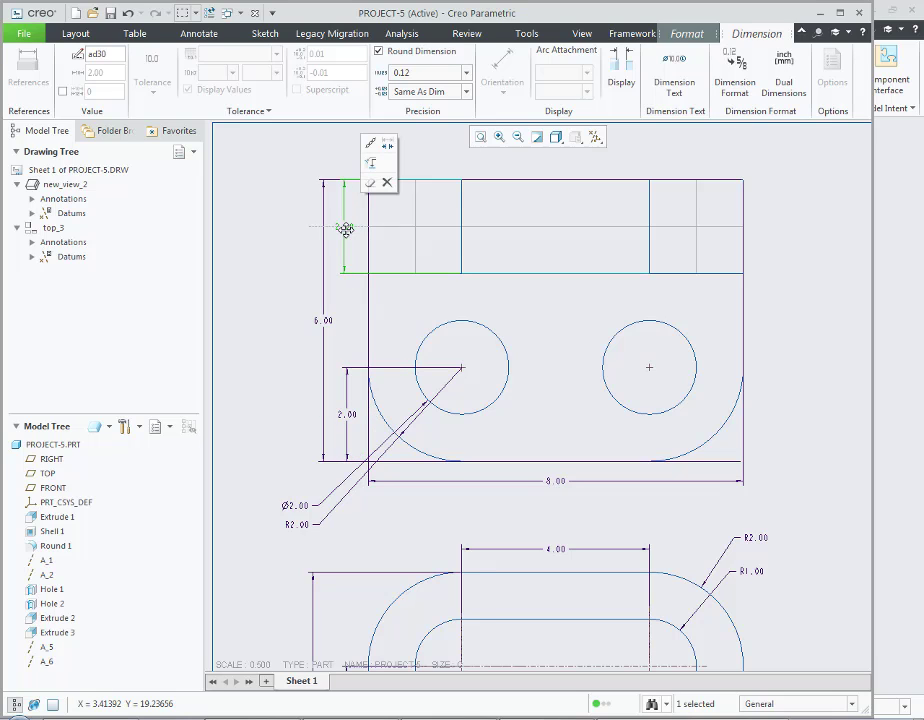
{"action": "left_click", "coordinate": [432, 640]}
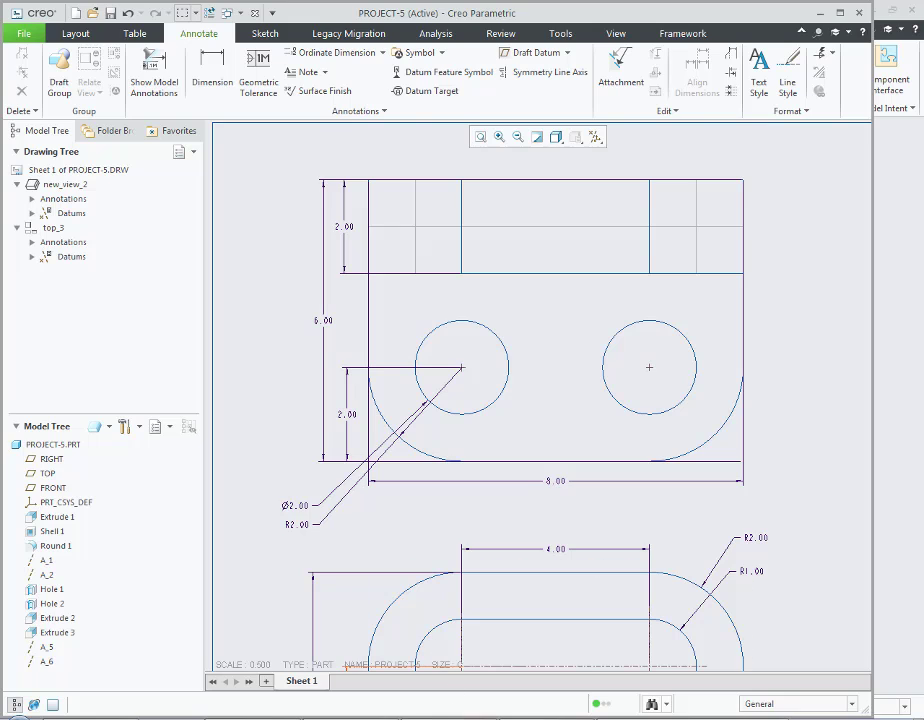
{"action": "key", "text": "alt+Tab"}
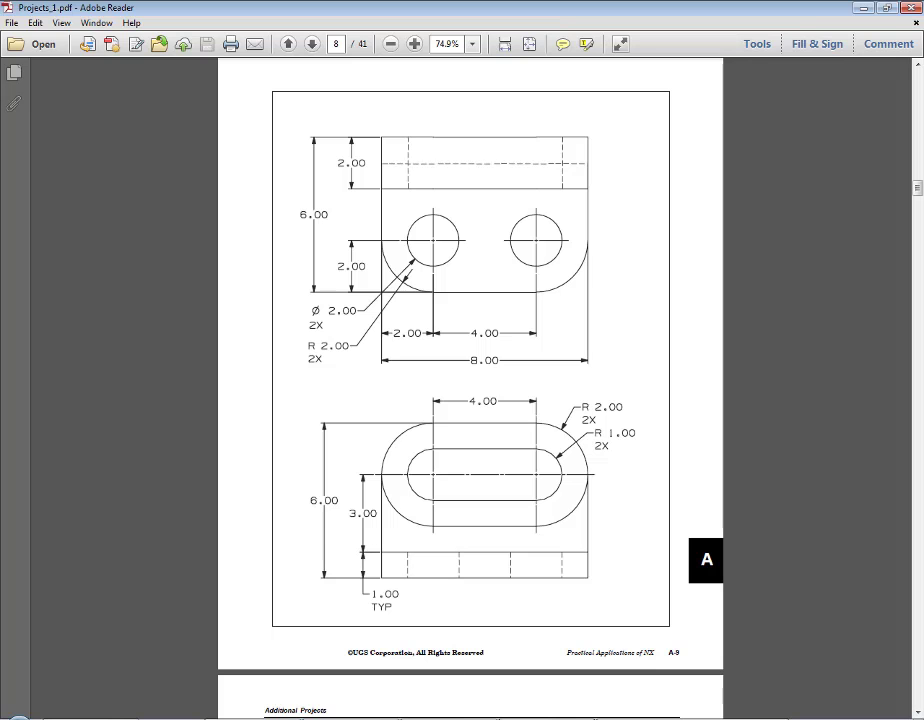
{"action": "key", "text": "alt+Tab"}
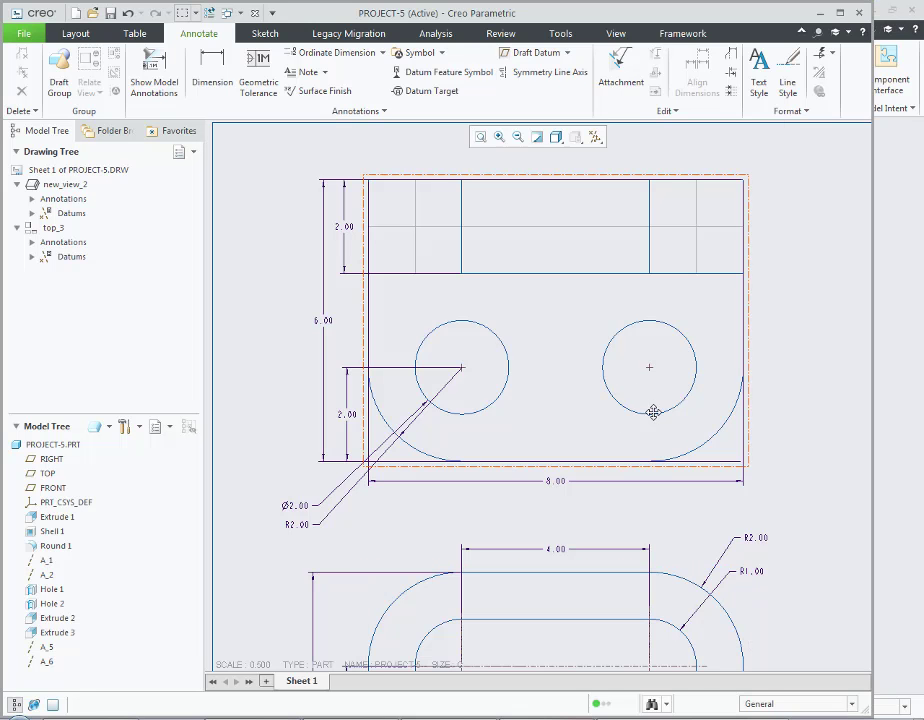
Step: Dimension the 4.00 spacing between the two hole centres below the top view
{"action": "left_click", "coordinate": [653, 413]}
{"action": "left_click", "coordinate": [212, 72]}
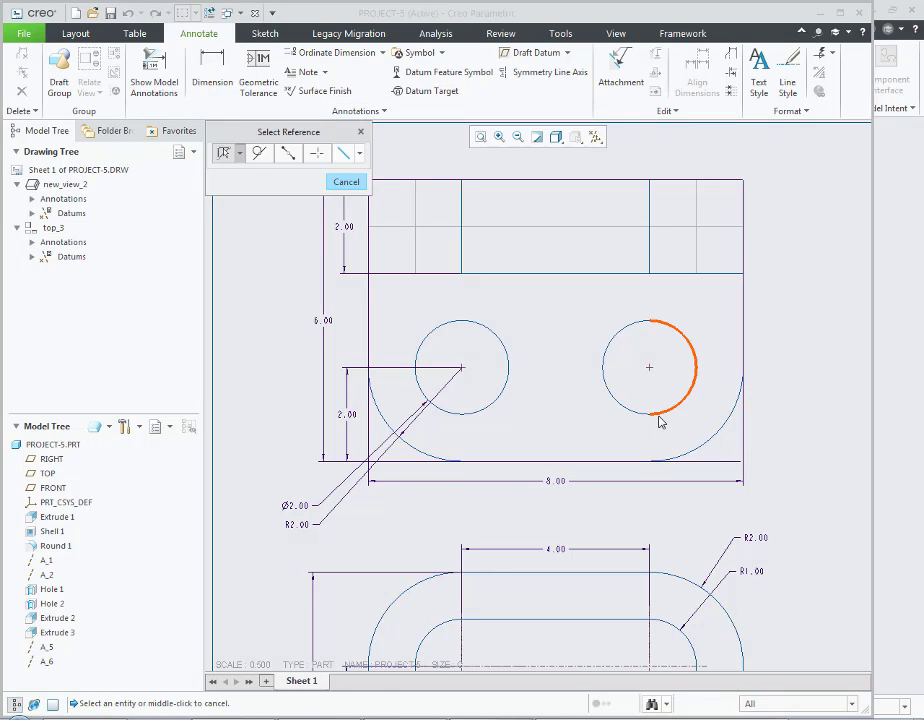
{"action": "left_click", "coordinate": [659, 422]}
{"action": "left_click", "coordinate": [470, 416], "text": "ctrl"}
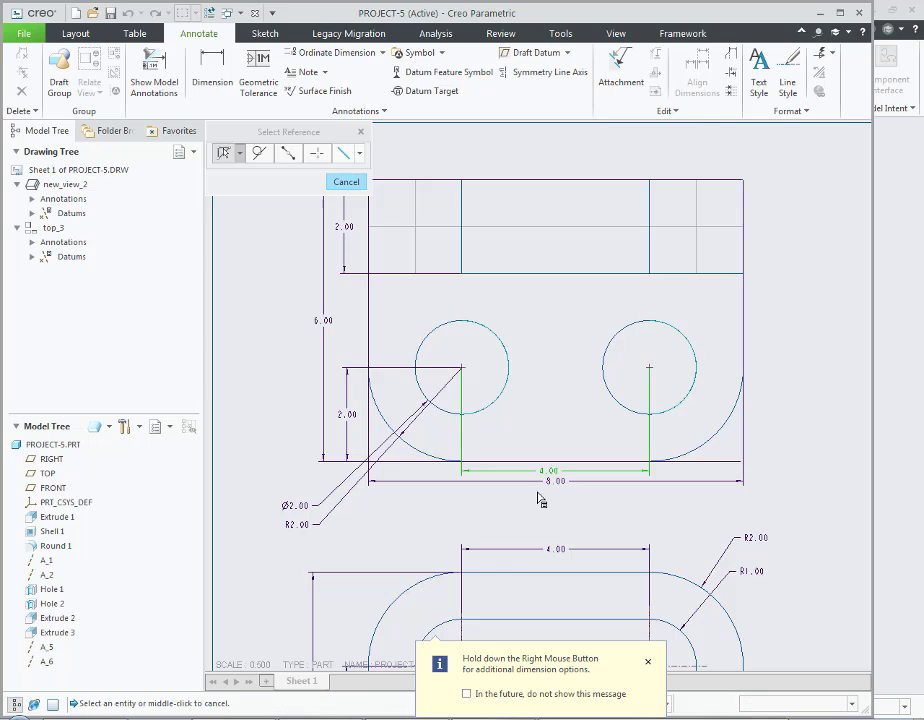
{"action": "middle_click", "coordinate": [551, 483]}
Step: Stack the dimensions with 8.00 overall width lower and 4.00 spacing just above it
{"action": "left_click_drag", "start_coordinate": [553, 483], "coordinate": [553, 490]}
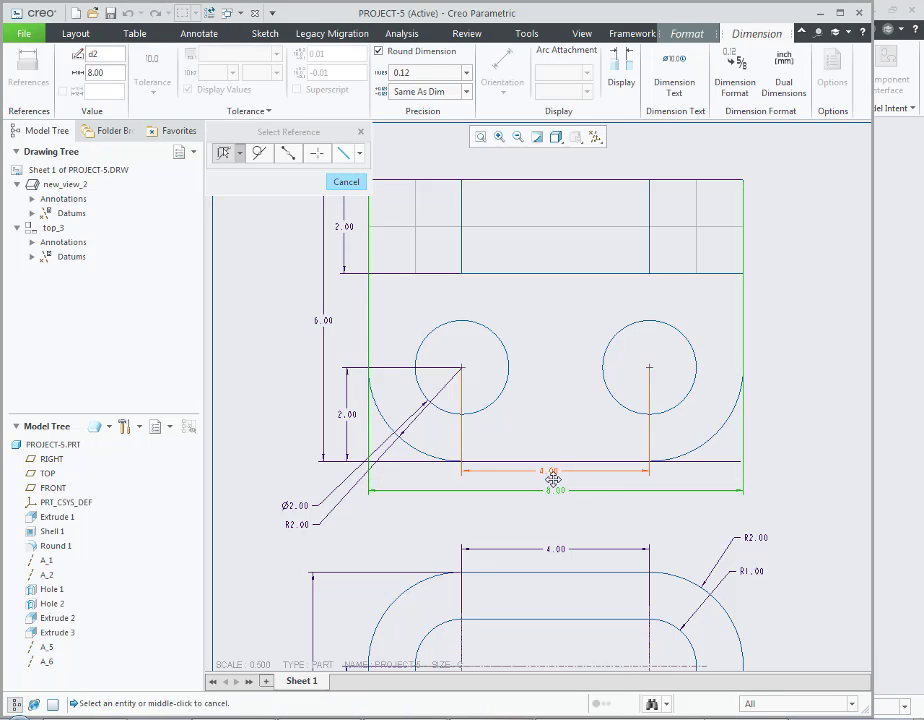
{"action": "left_click", "coordinate": [551, 502]}
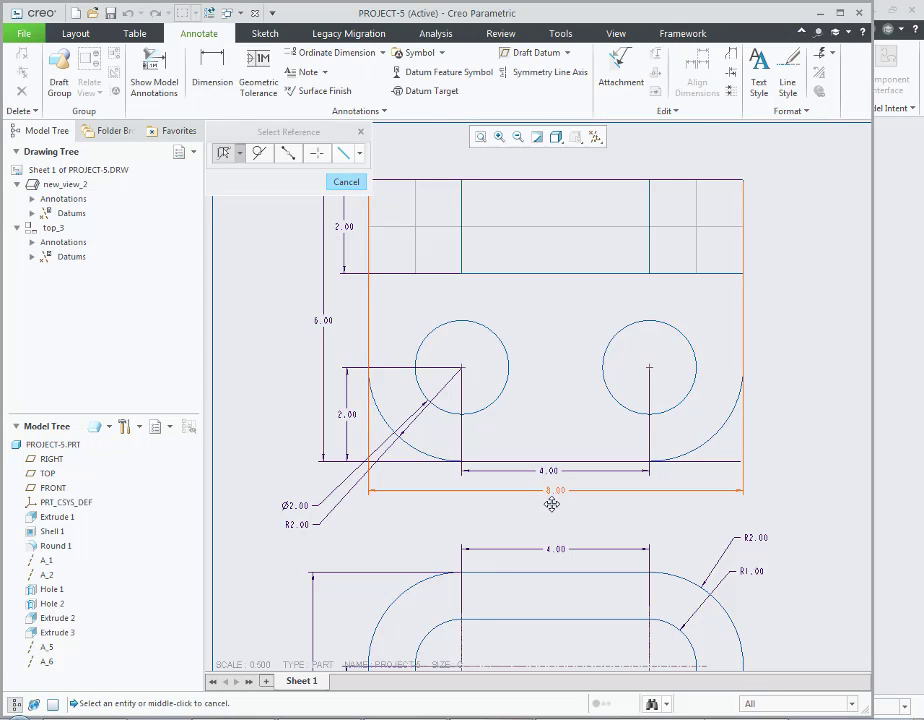
{"action": "left_click", "coordinate": [551, 503]}
{"action": "left_click", "coordinate": [553, 500]}
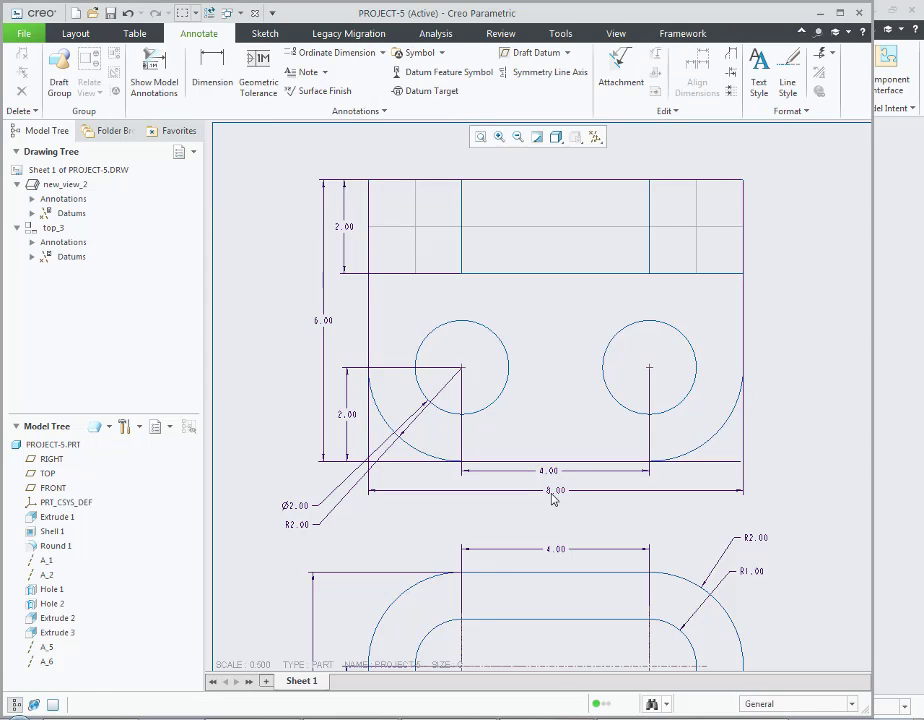
{"action": "left_click", "coordinate": [553, 500]}
{"action": "mouse_move", "coordinate": [551, 488]}
{"action": "left_mouse_down"}
{"action": "mouse_move", "coordinate": [551, 498]}
{"action": "mouse_move", "coordinate": [551, 481]}
{"action": "left_mouse_up"}
{"action": "left_click", "coordinate": [551, 471]}
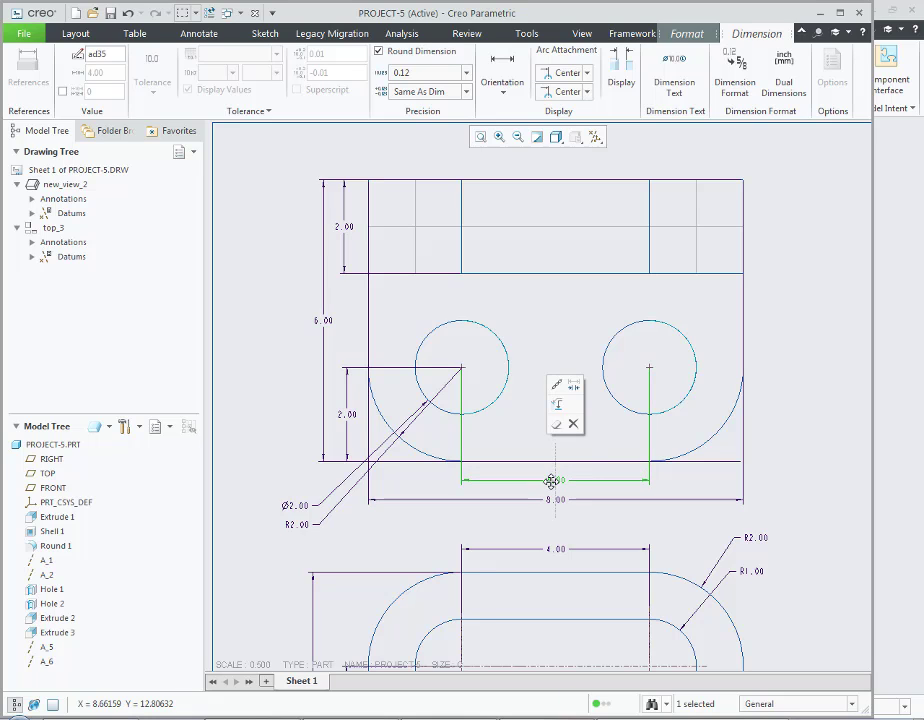
{"action": "left_click", "coordinate": [524, 523]}
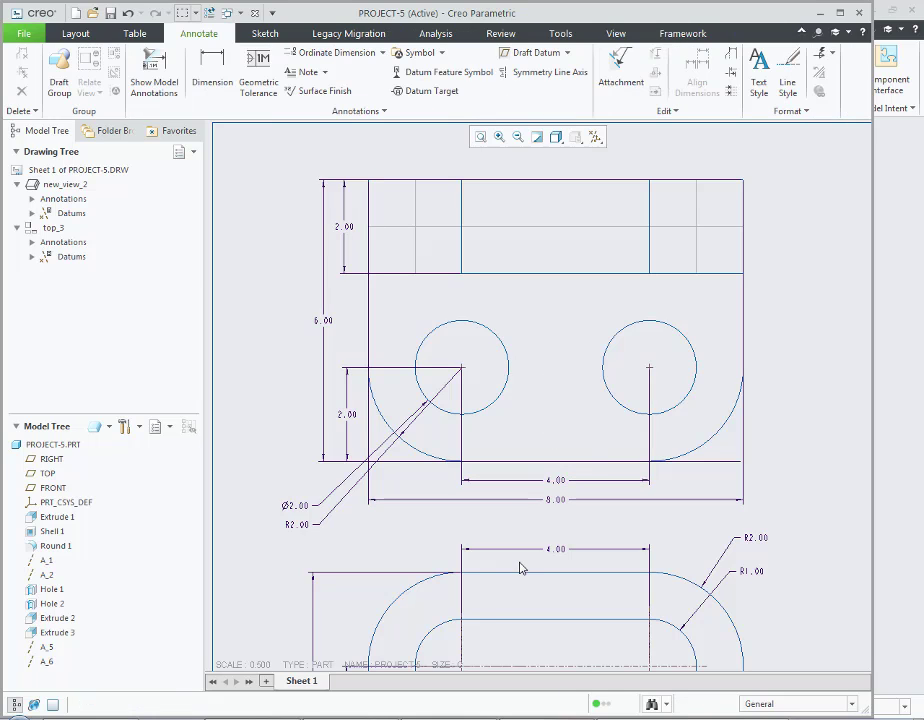
Step: Adjust the drawing zoom and switch back to the reference PDF
{"action": "scroll", "coordinate": [514, 538], "scroll_direction": "up", "scroll_amount": 3}
{"action": "mouse_move", "coordinate": [514, 532]}
{"action": "middle_mouse_down", "text": "ctrl"}
{"action": "mouse_move", "coordinate": [491, 390]}
{"action": "mouse_move", "coordinate": [501, 412]}
{"action": "middle_mouse_up", "text": "ctrl"}
{"action": "key", "text": "alt+Tab"}
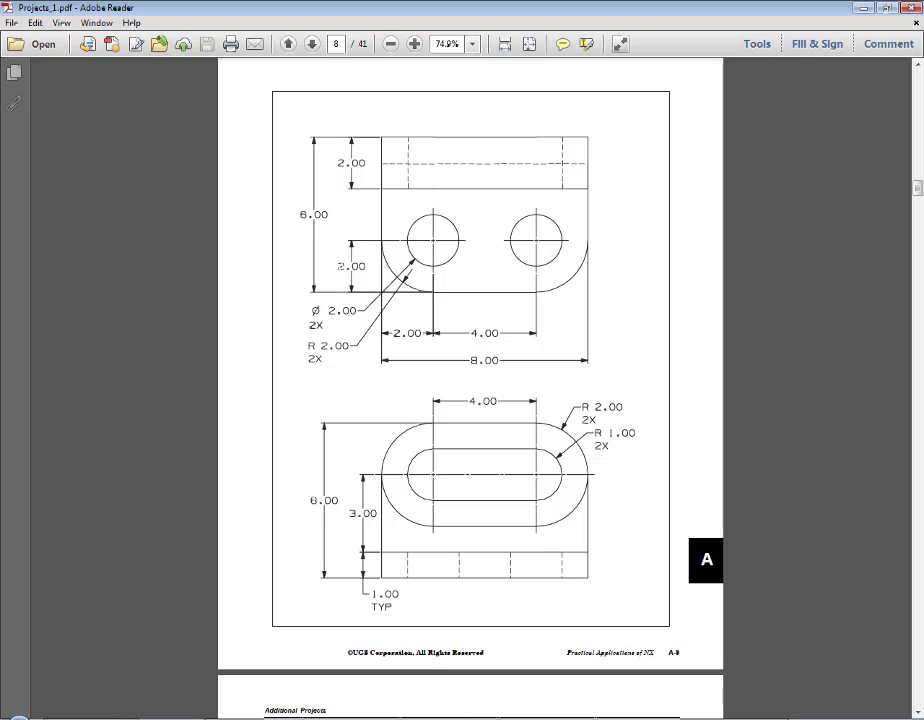
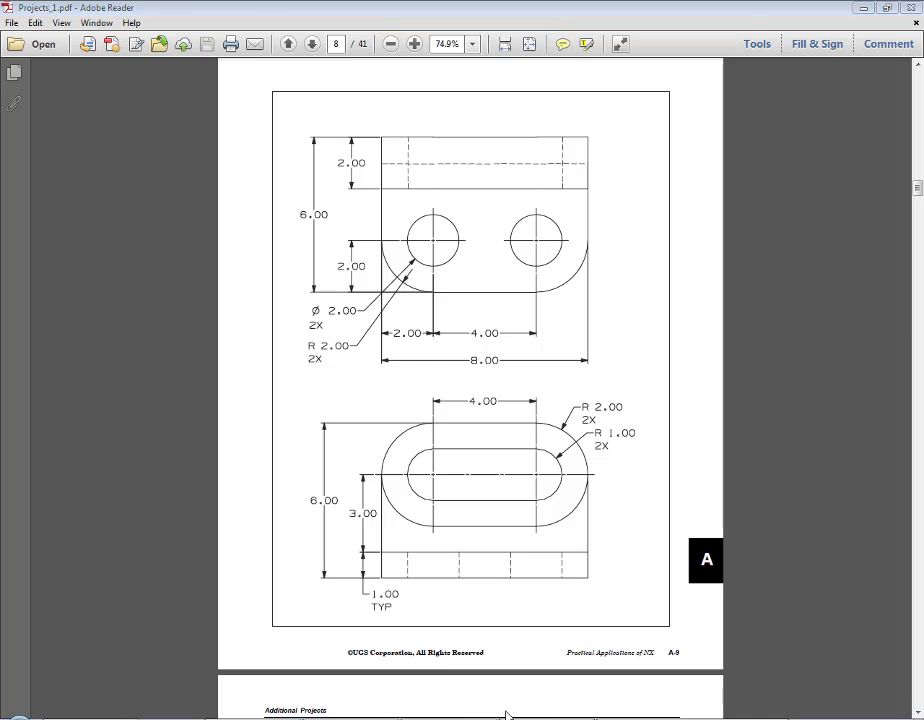
Step: Move the 1.00 dimension lower, below the view
{"action": "scroll", "coordinate": [532, 478], "scroll_direction": "up", "scroll_amount": 3}
{"action": "scroll", "coordinate": [428, 524], "scroll_direction": "up", "scroll_amount": 2}
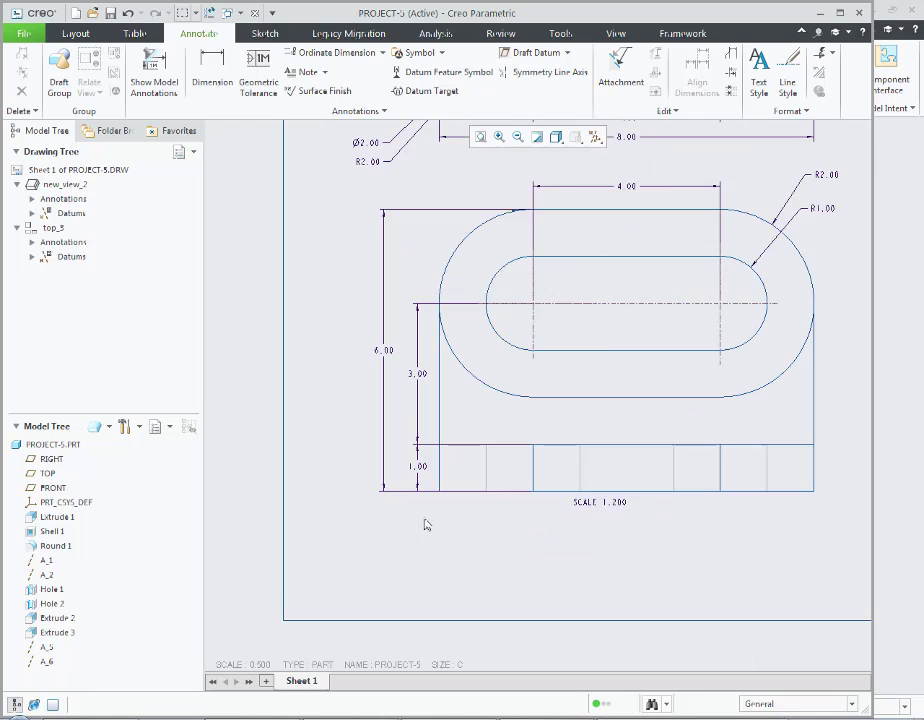
{"action": "scroll", "coordinate": [424, 480], "scroll_direction": "up", "scroll_amount": 2}
{"action": "left_click", "coordinate": [421, 456]}
{"action": "left_click_drag", "start_coordinate": [424, 490], "coordinate": [425, 512]}
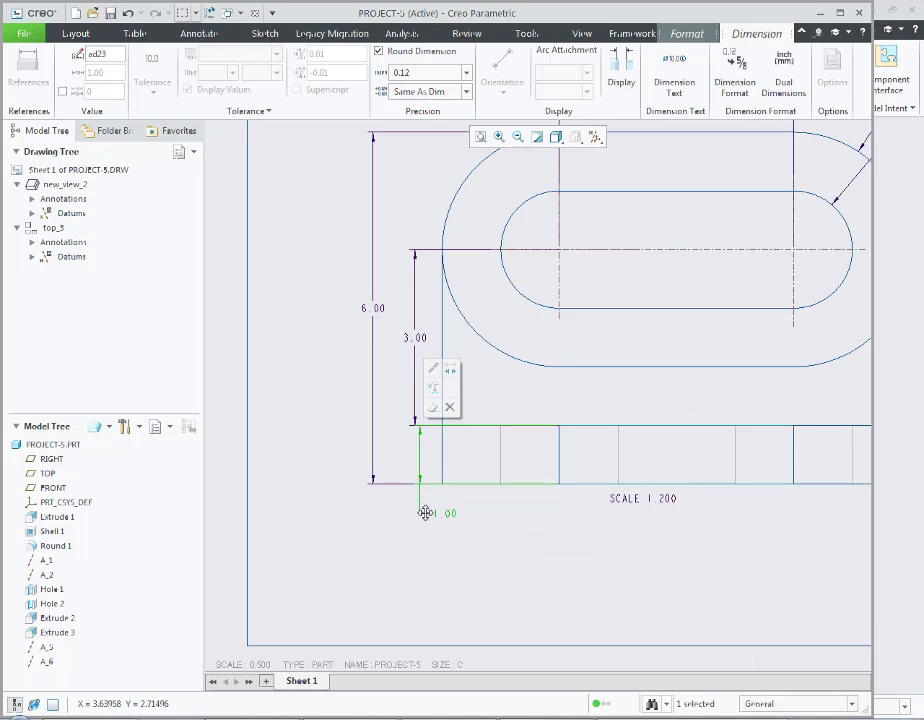
{"action": "left_click", "coordinate": [456, 560]}
Step: Add a TYP note on a new line under the 1.00 dimension, then bring up the reference PDF
{"action": "left_click", "coordinate": [450, 516]}
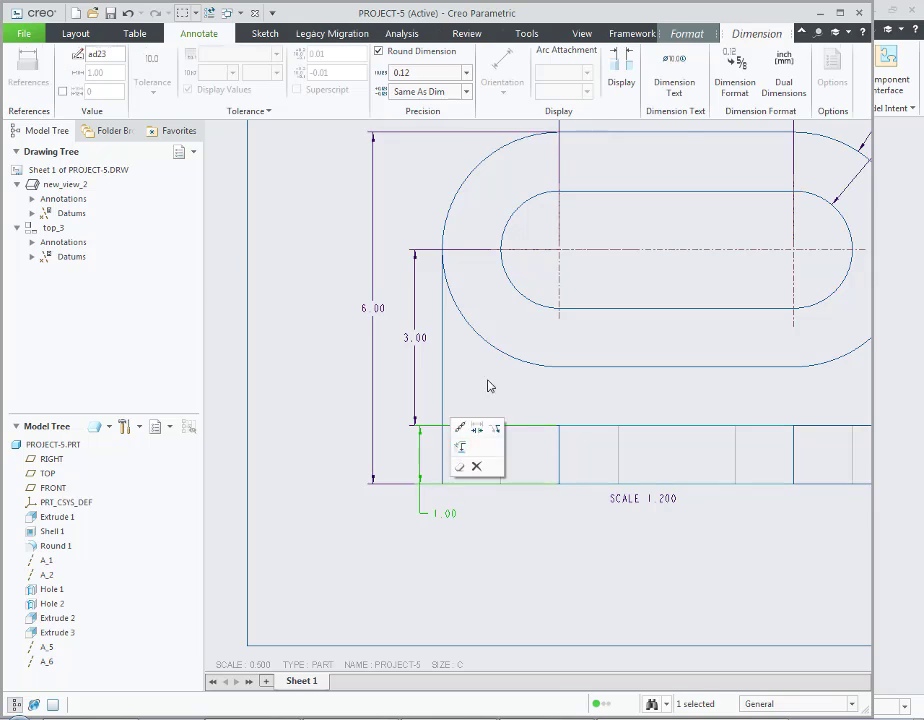
{"action": "left_click", "coordinate": [675, 86]}
{"action": "type", "text": "TYP"}
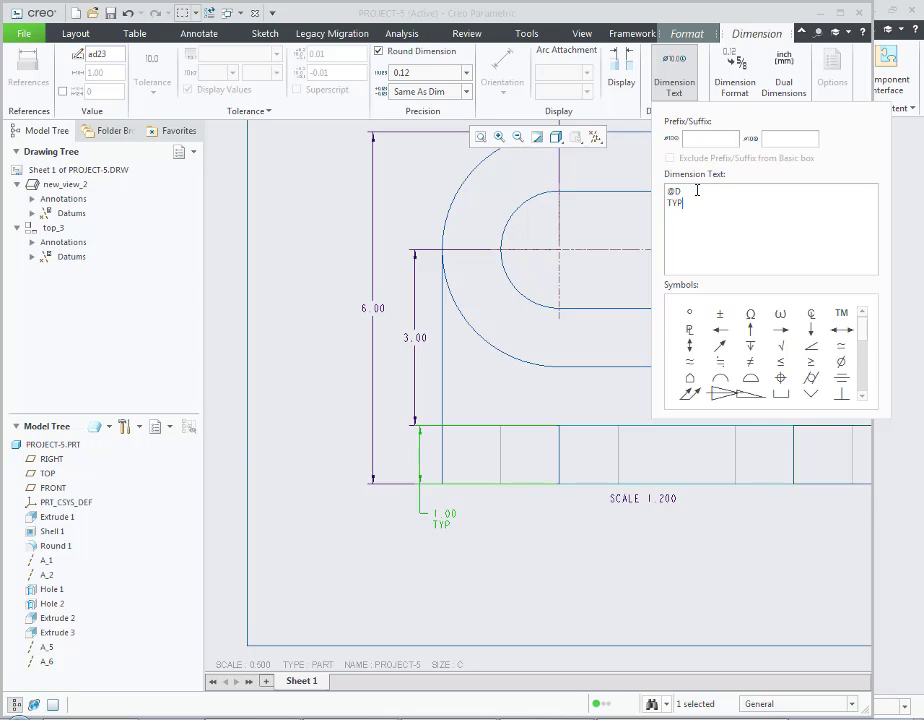
{"action": "left_click", "coordinate": [675, 85]}
{"action": "left_click", "coordinate": [497, 657]}
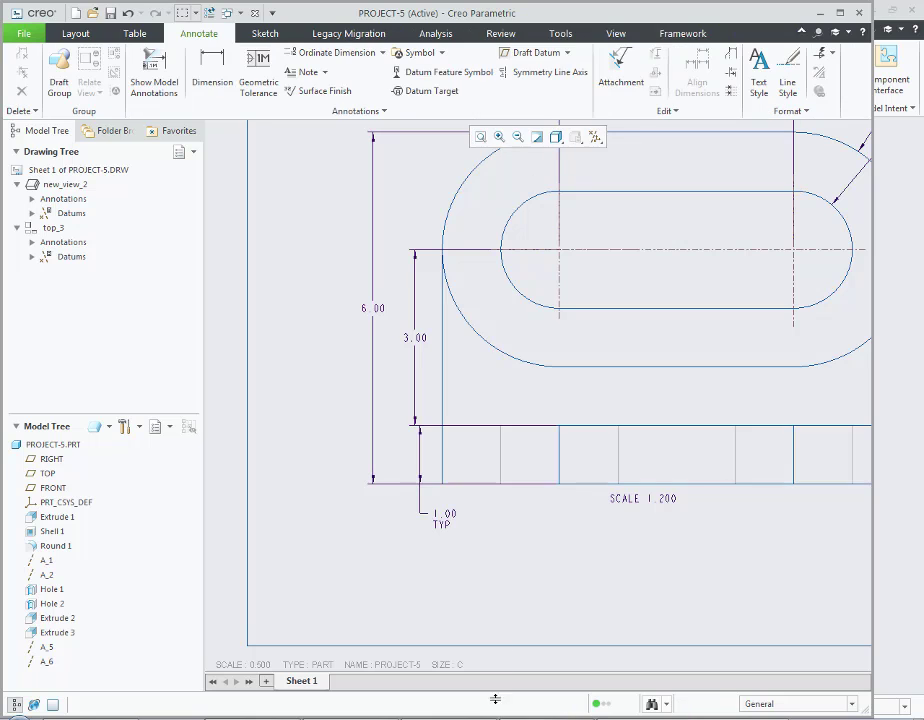
{"action": "key", "text": "alt+Tab"}
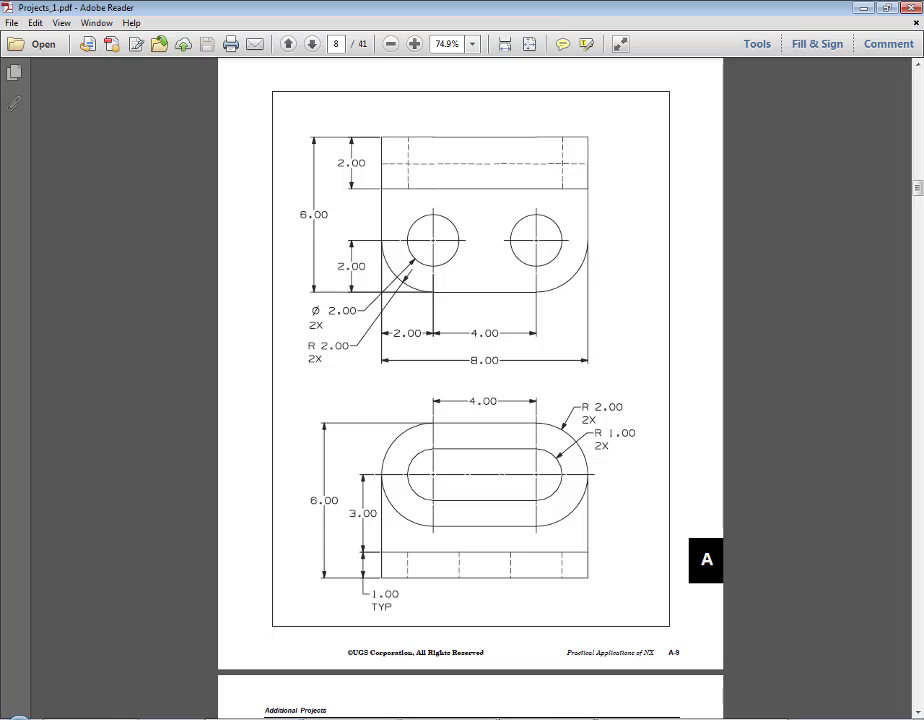
Step: Back in Creo, add a 2X note on a new line under the Ø2.00 dimension
{"action": "key", "text": "alt+Tab"}
{"action": "scroll", "coordinate": [350, 340], "scroll_direction": "up", "scroll_amount": 2}
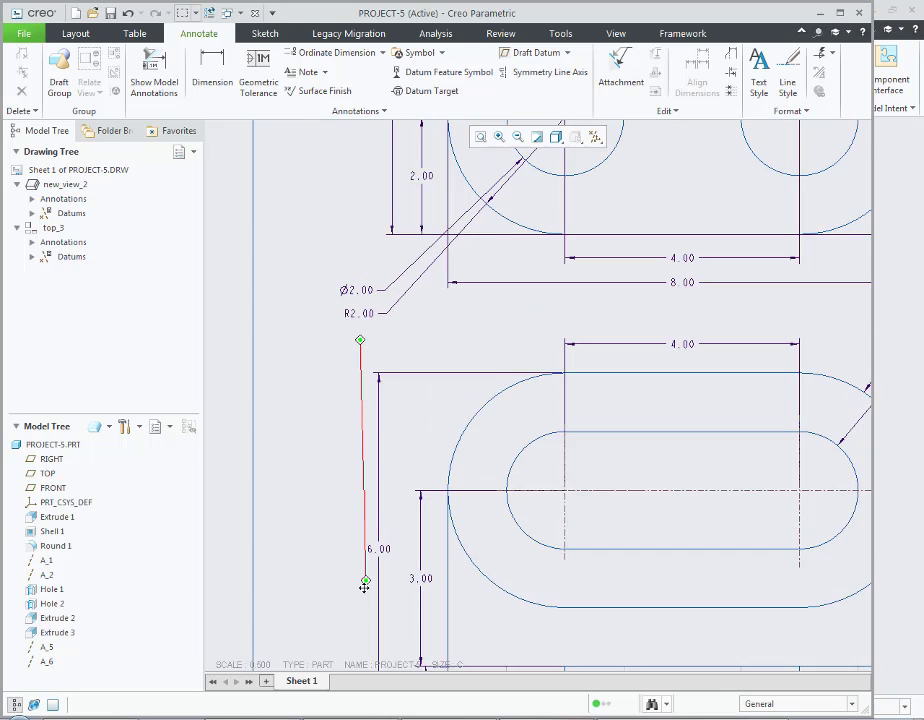
{"action": "middle_click_drag", "start_coordinate": [415, 431], "coordinate": [416, 453]}
{"action": "left_click", "coordinate": [357, 339]}
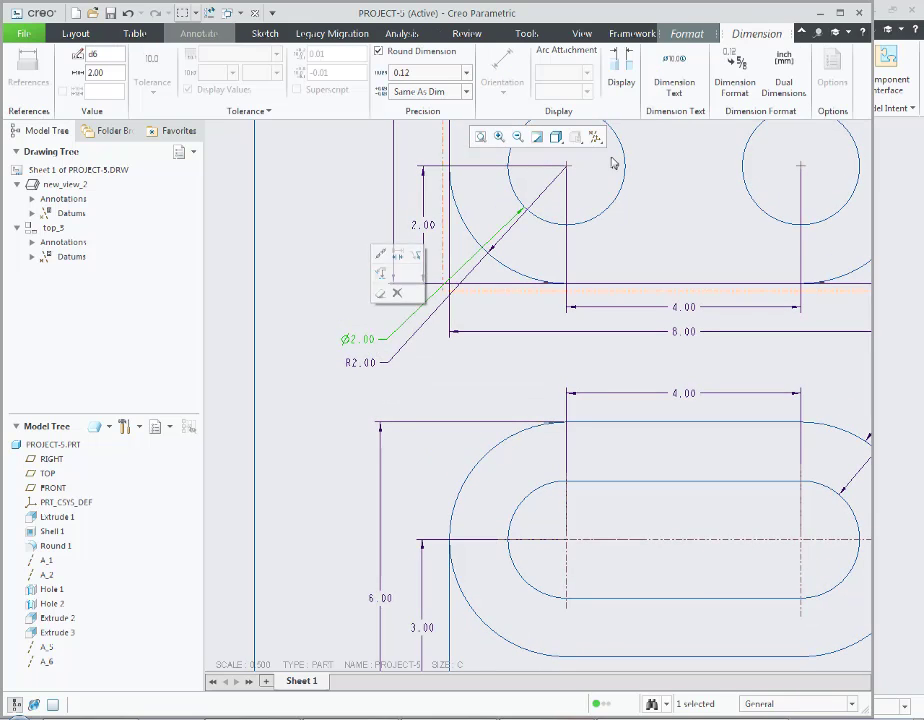
{"action": "left_click", "coordinate": [676, 82]}
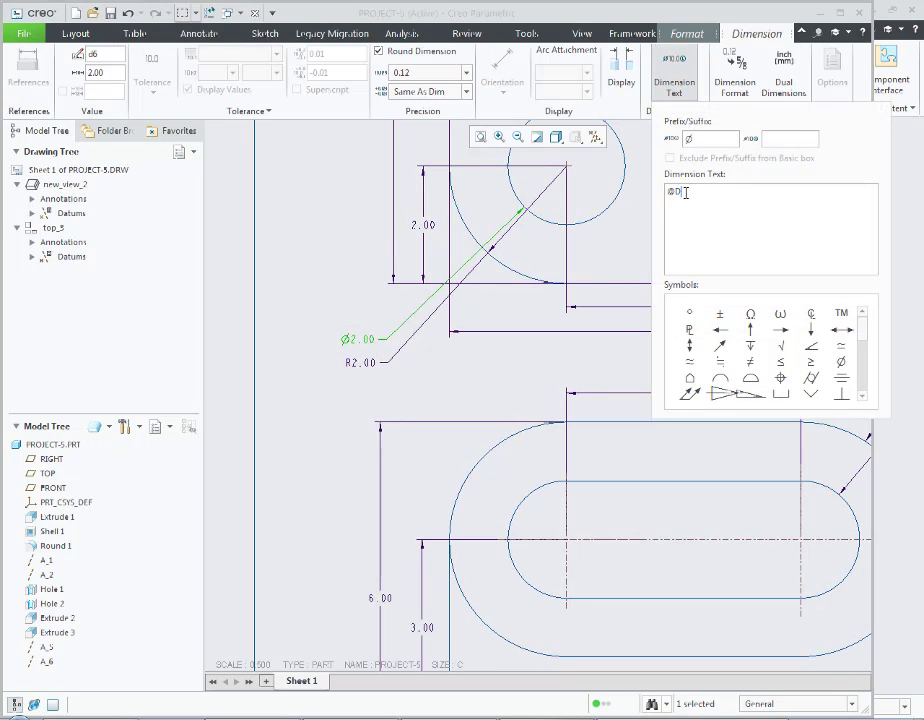
{"action": "type", "text": "2X"}
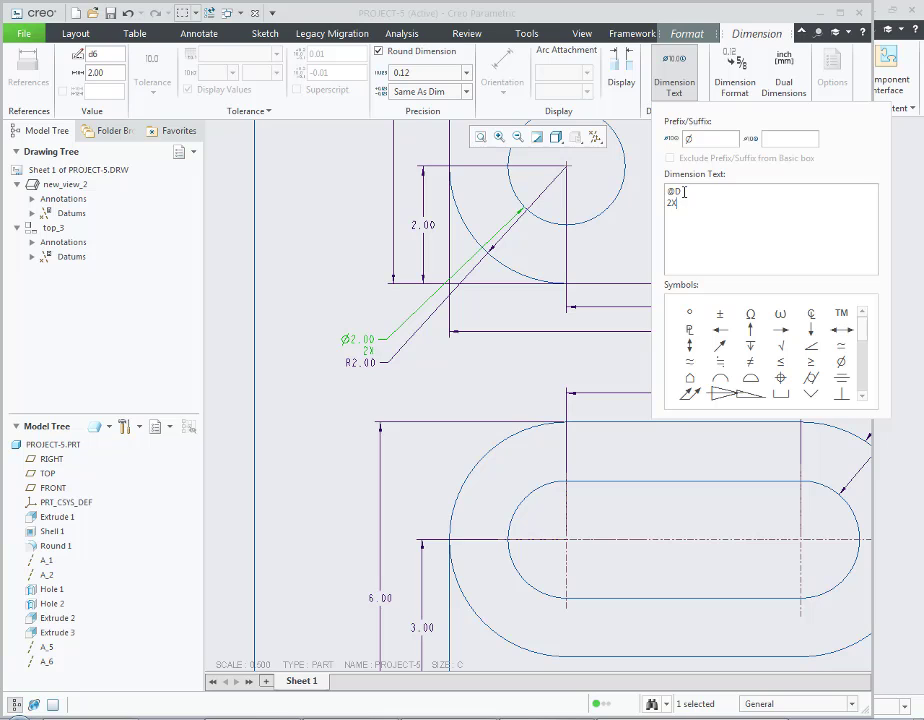
{"action": "left_click", "coordinate": [467, 319]}
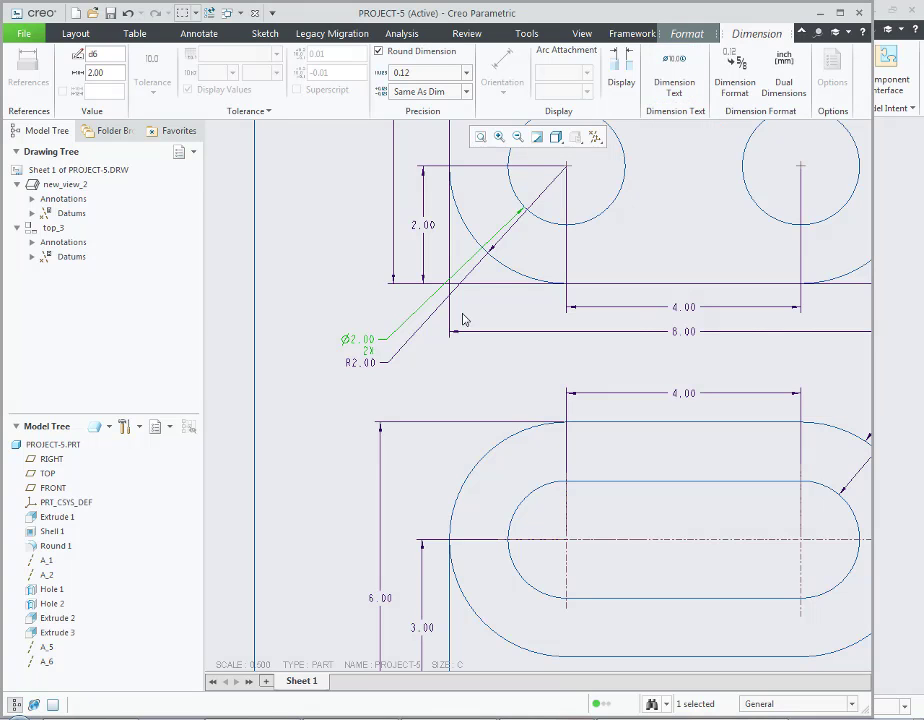
{"action": "left_click", "coordinate": [369, 376]}
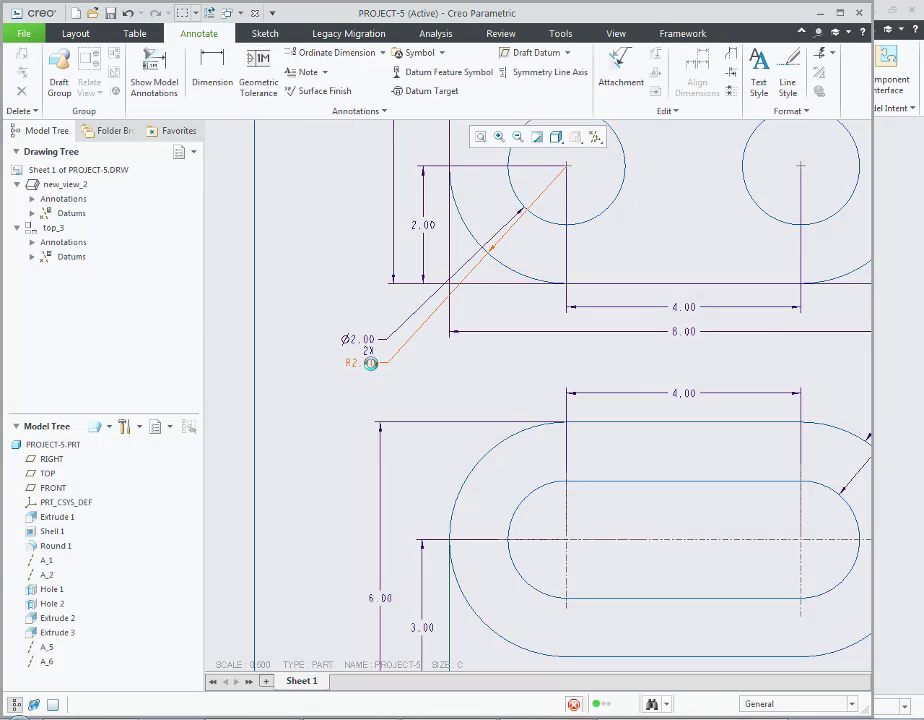
Step: Add a 2X note under the R2.00 dimension, then return to the reference PDF
{"action": "left_click", "coordinate": [358, 362]}
{"action": "left_click", "coordinate": [673, 82]}
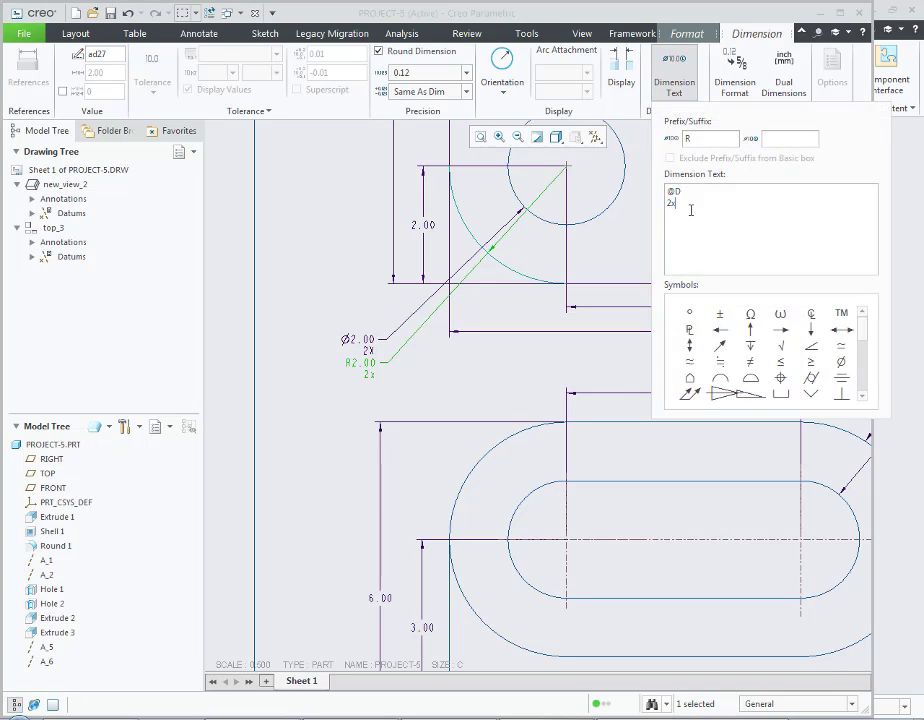
{"action": "left_click", "coordinate": [674, 75]}
{"action": "left_click", "coordinate": [298, 402]}
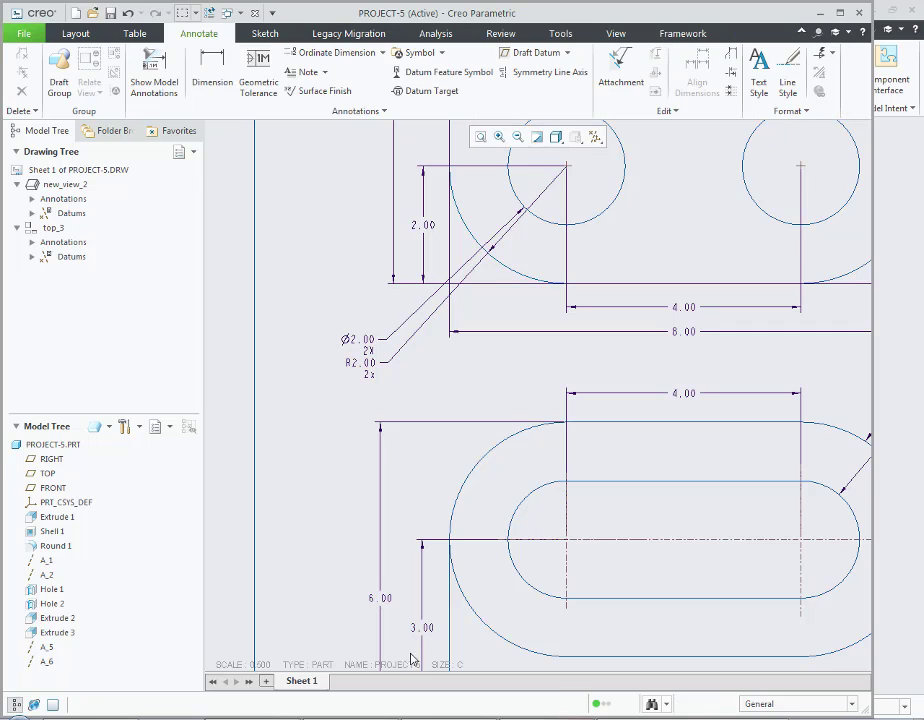
{"action": "key", "text": "alt+Tab"}
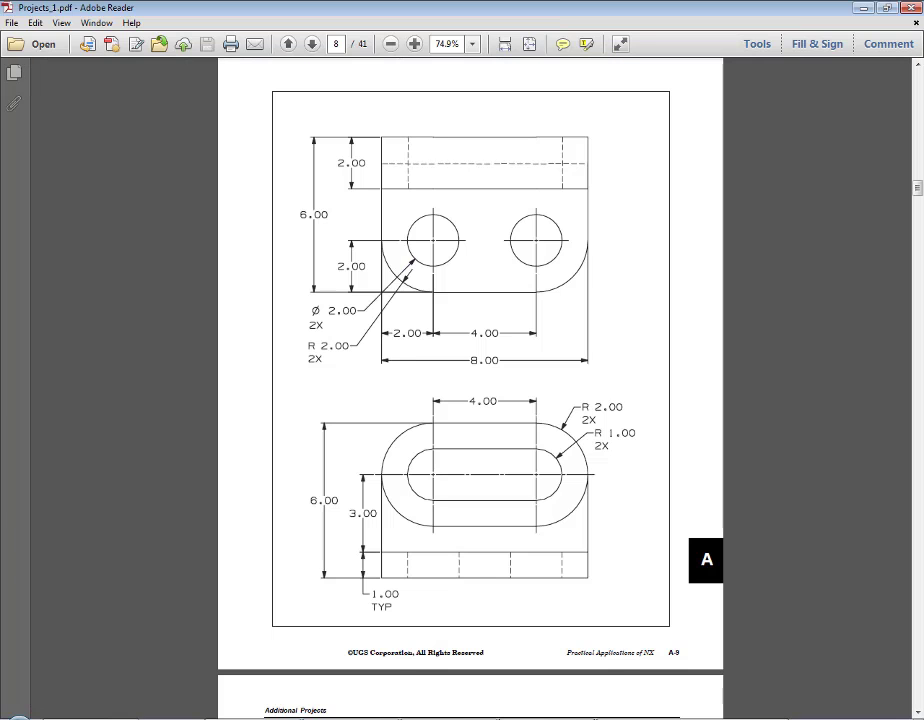
Step: Zoom out to the full sheet and shift the bottom view lower, widening the gap between views
{"action": "key", "text": "alt+Tab"}
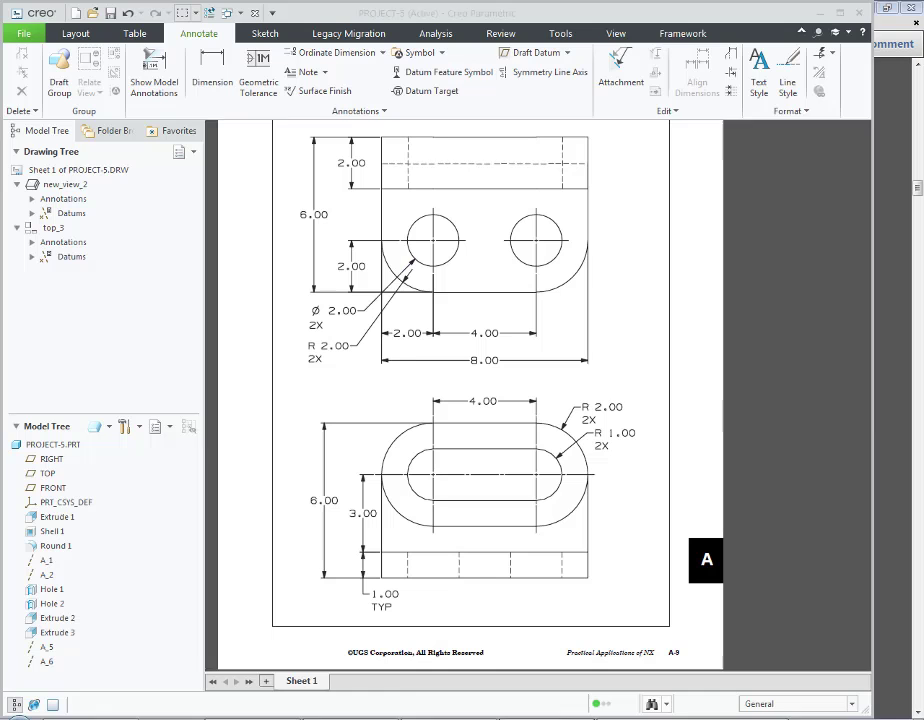
{"action": "left_click_drag", "start_coordinate": [520, 477], "coordinate": [478, 562]}
{"action": "scroll", "coordinate": [478, 562], "scroll_direction": "up", "scroll_amount": 1}
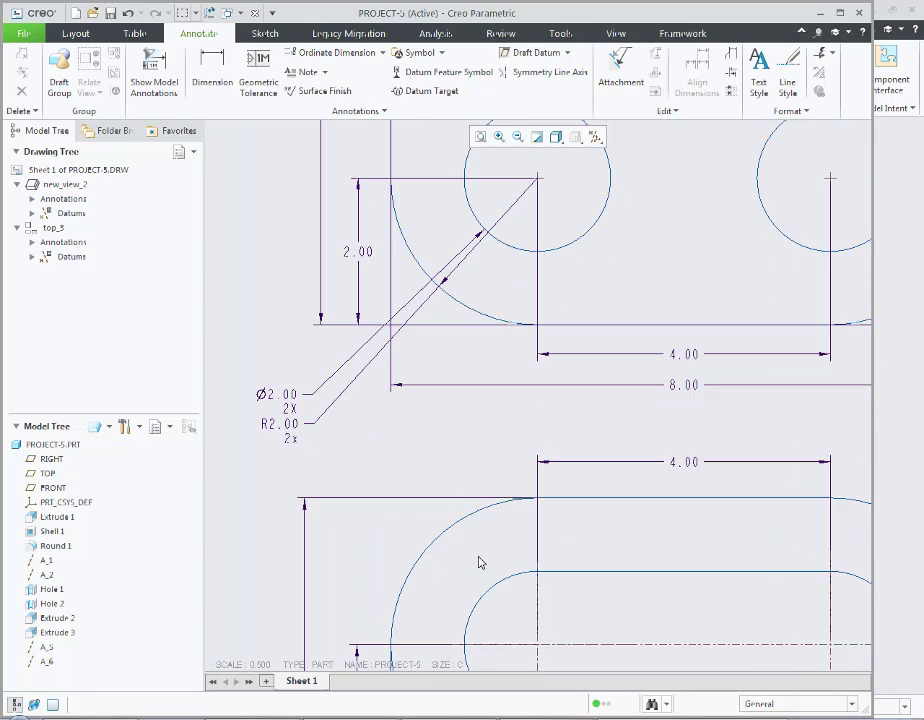
{"action": "scroll", "coordinate": [478, 562], "scroll_direction": "down", "scroll_amount": 2}
{"action": "scroll", "coordinate": [519, 540], "scroll_direction": "down", "scroll_amount": 2}
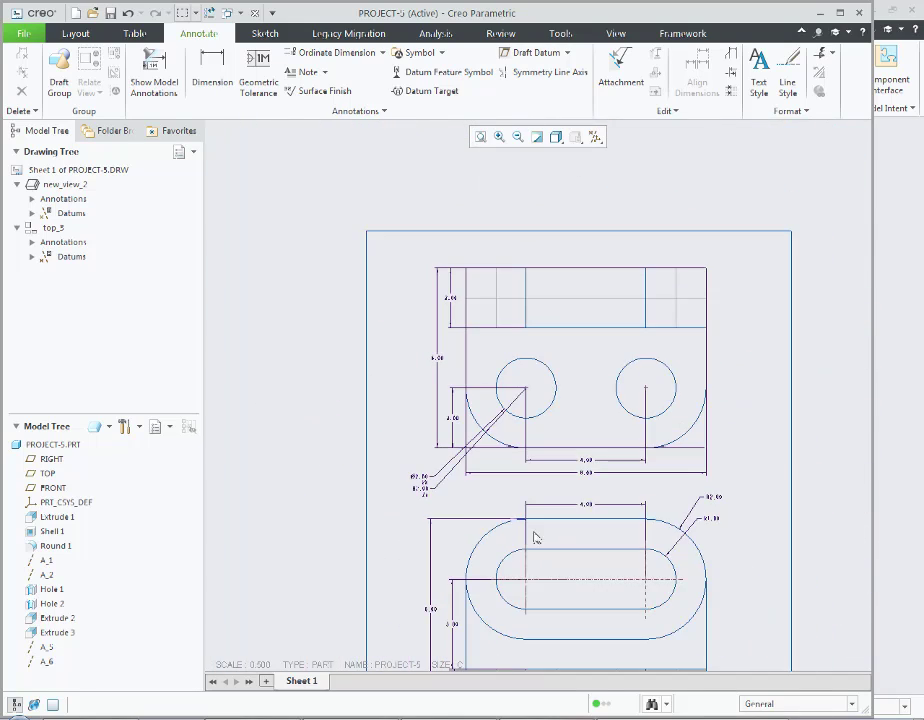
{"action": "mouse_move", "coordinate": [478, 562]}
{"action": "left_mouse_down"}
{"action": "mouse_move", "coordinate": [422, 383]}
{"action": "mouse_move", "coordinate": [417, 421]}
{"action": "mouse_move", "coordinate": [466, 448]}
{"action": "left_mouse_up"}
{"action": "left_click", "coordinate": [443, 464]}
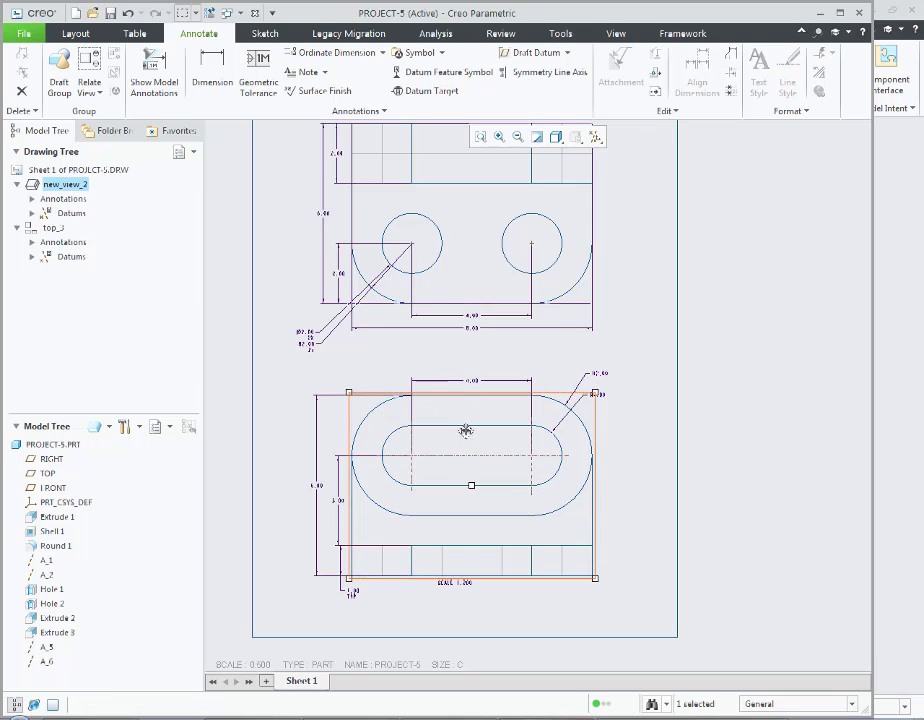
{"action": "middle_click_drag", "start_coordinate": [471, 377], "coordinate": [474, 427]}
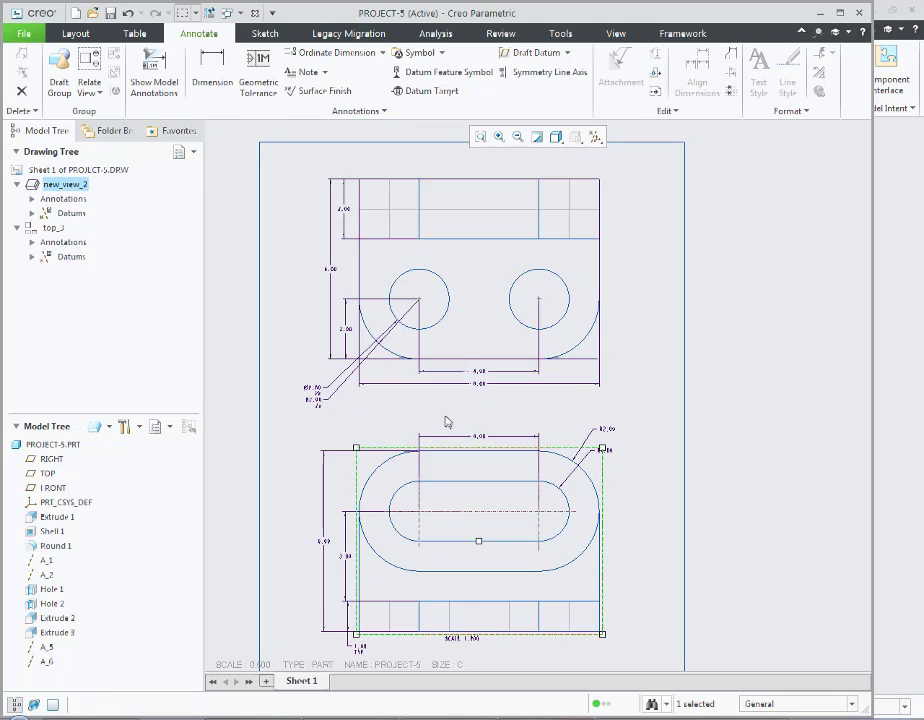
{"action": "left_click", "coordinate": [224, 207]}
Step: Save a copy of the drawing as a PDF named Project-5
{"action": "left_click", "coordinate": [24, 33]}
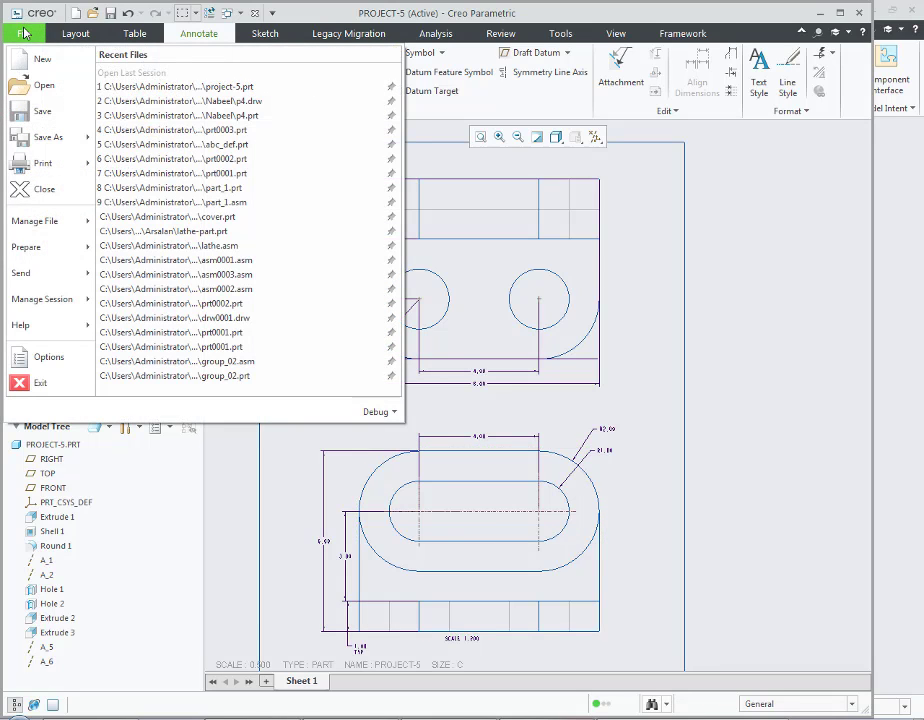
{"action": "left_click", "coordinate": [64, 139]}
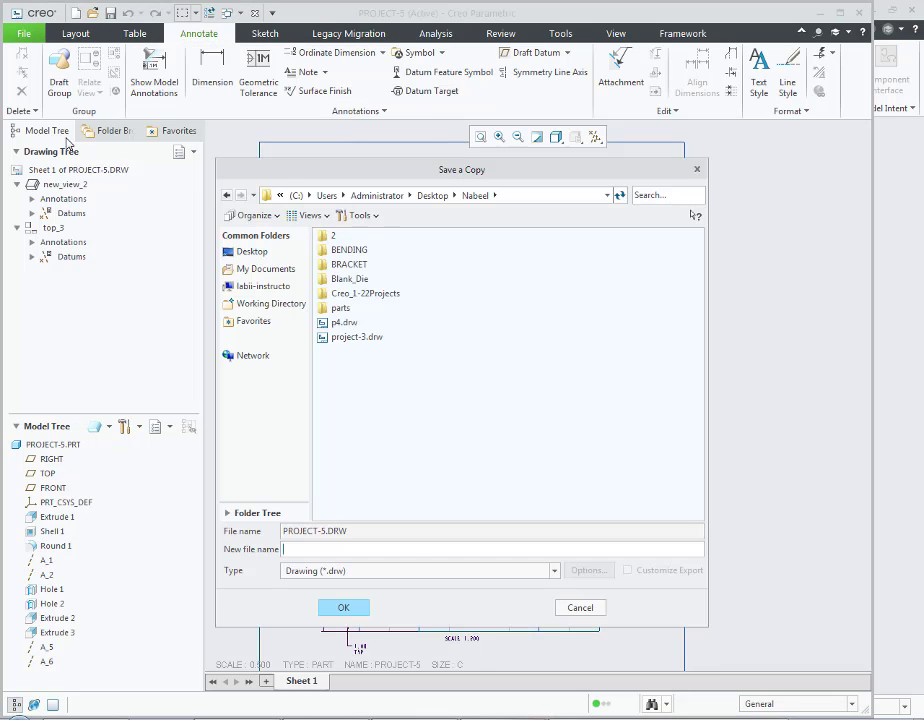
{"action": "left_click", "coordinate": [401, 572]}
{"action": "left_click", "coordinate": [378, 492]}
{"action": "type", "text": "Project-5"}
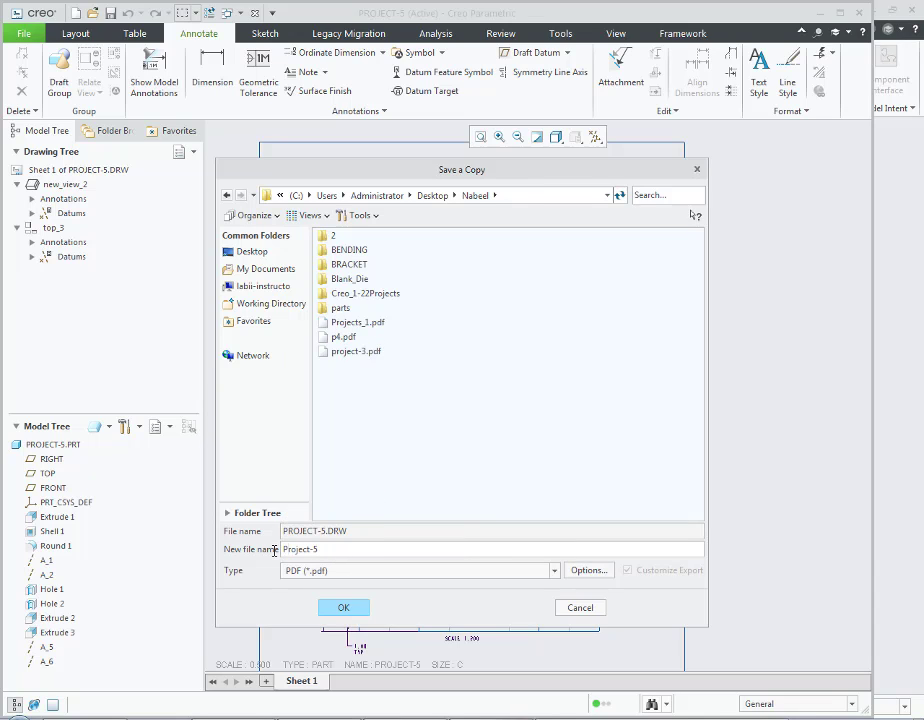
{"action": "left_click", "coordinate": [345, 608]}
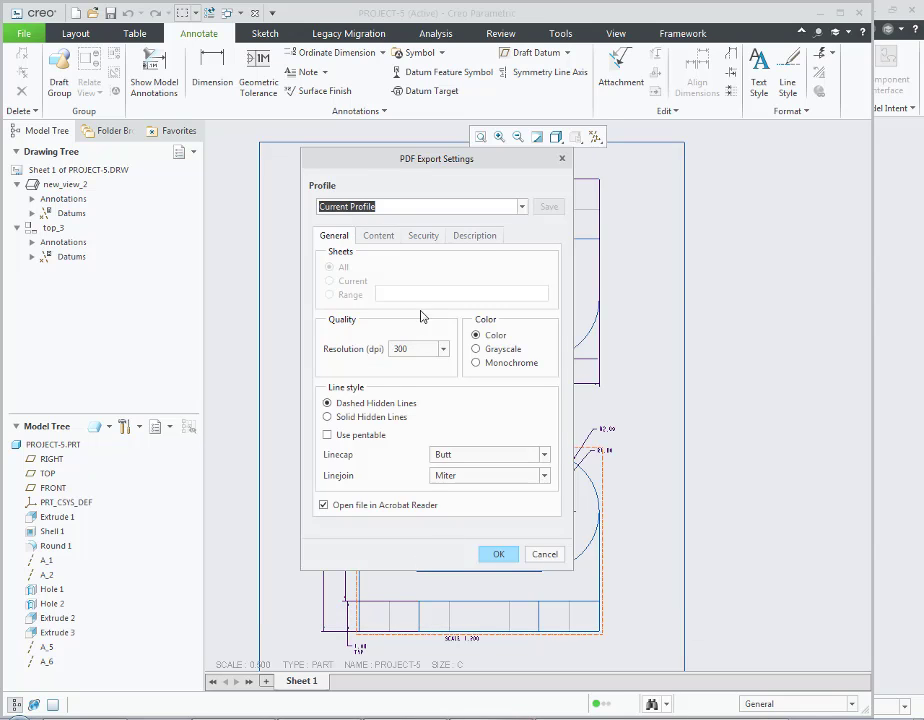
Step: Set the PDF export to 100 dpi resolution in grayscale and create the file
{"action": "left_click", "coordinate": [444, 349]}
{"action": "left_click", "coordinate": [418, 373]}
{"action": "left_click", "coordinate": [477, 349]}
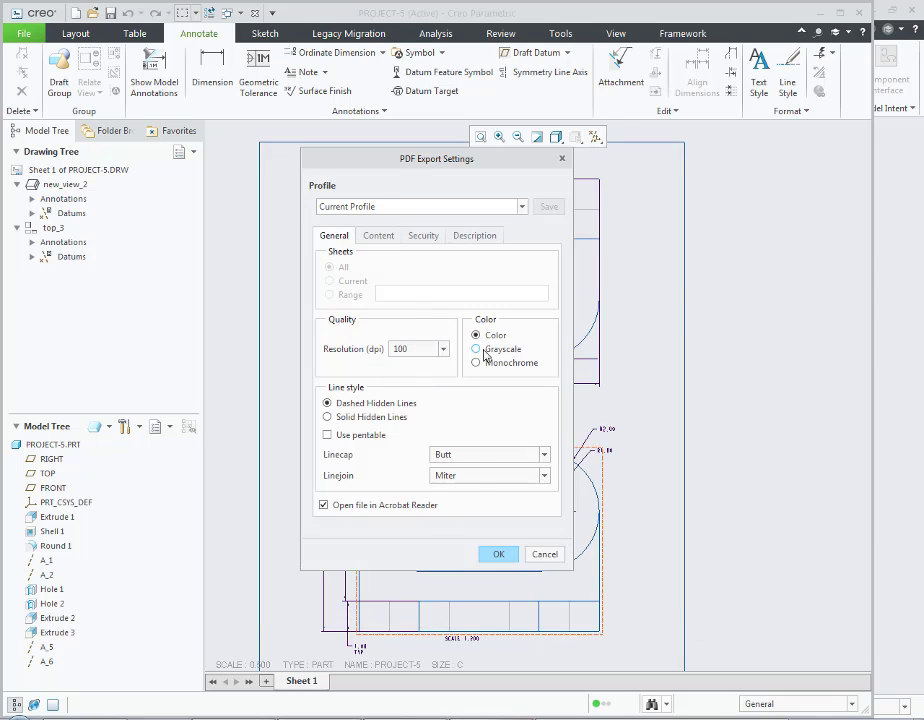
{"action": "left_click", "coordinate": [493, 555]}
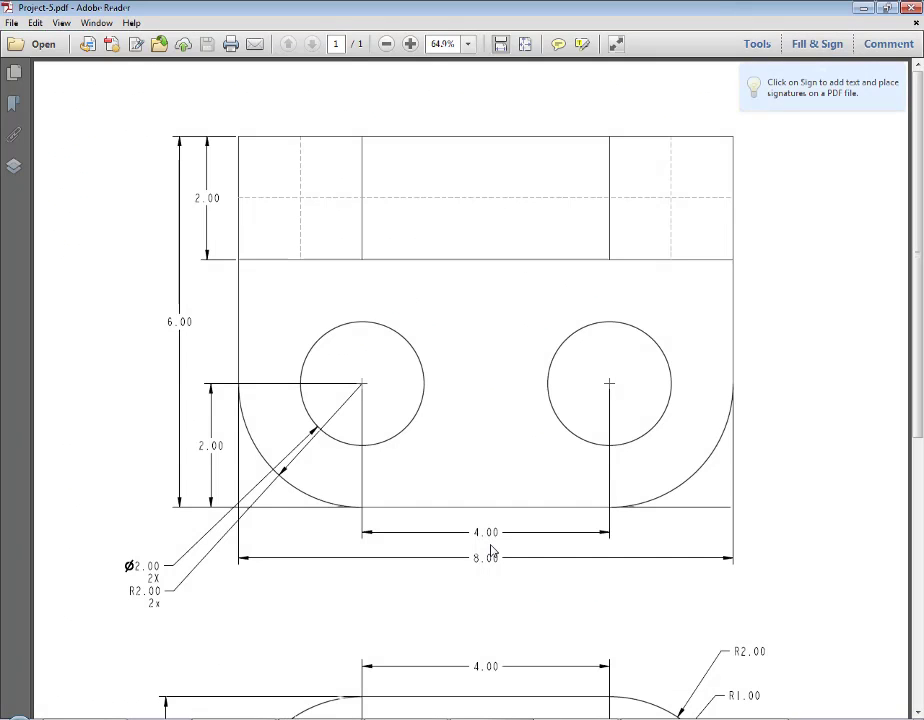
Step: Fit the full Project-5 PDF page in Adobe Reader, then start saving PROJECT-5.DRW in Creo
{"action": "key", "text": "ctrl+0"}
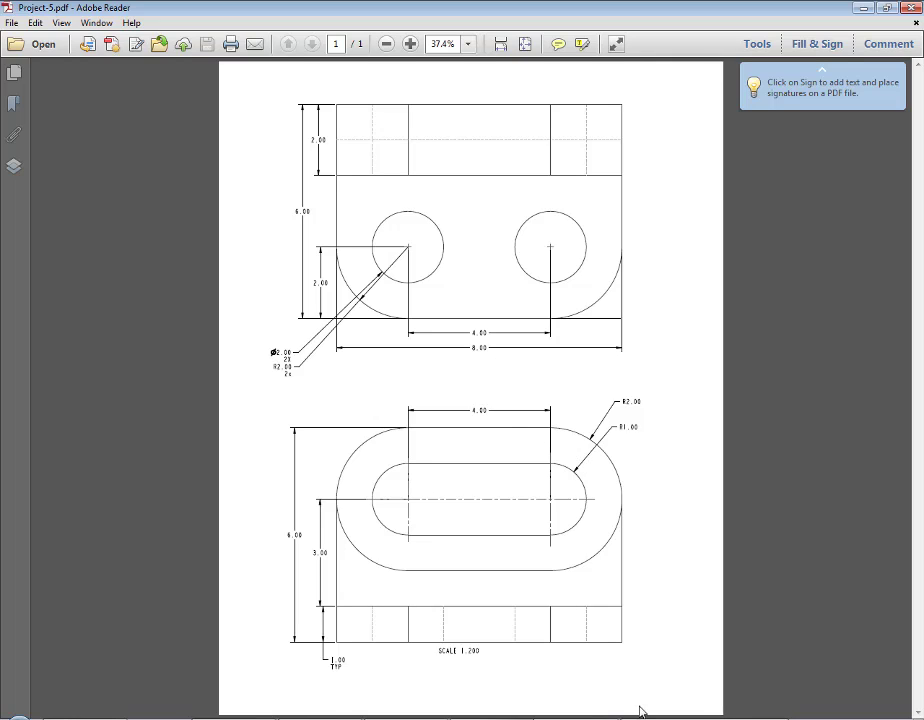
{"action": "key", "text": "alt+Tab"}
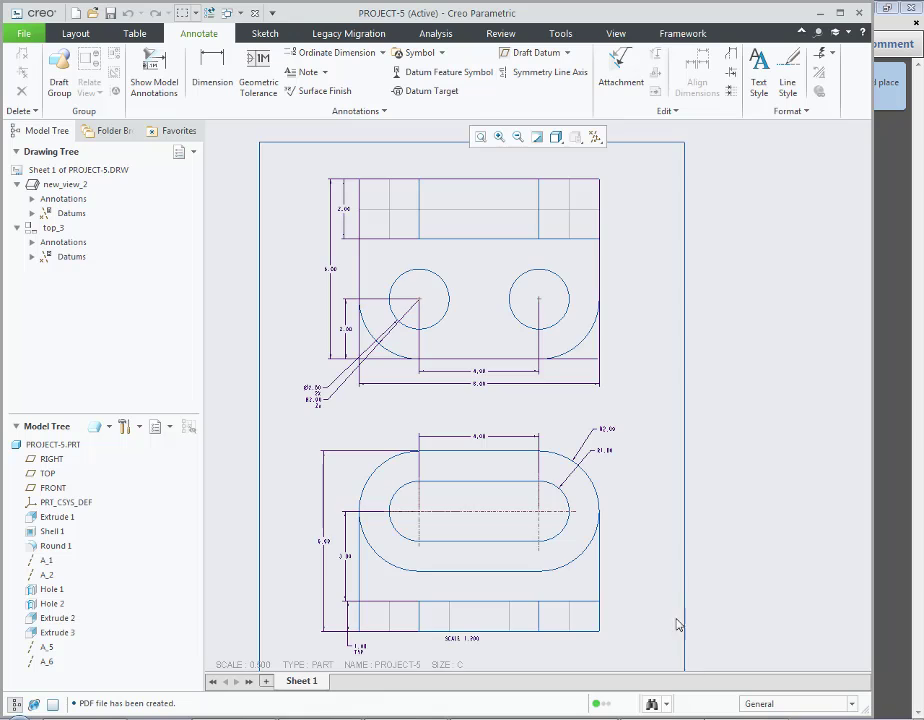
{"action": "key", "text": "ctrl+s"}
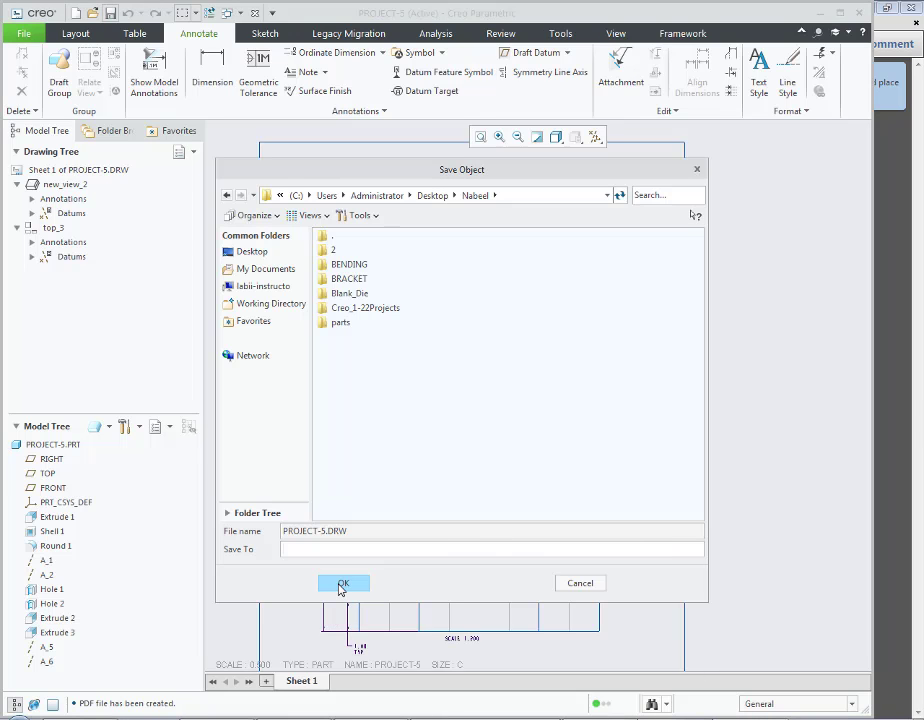